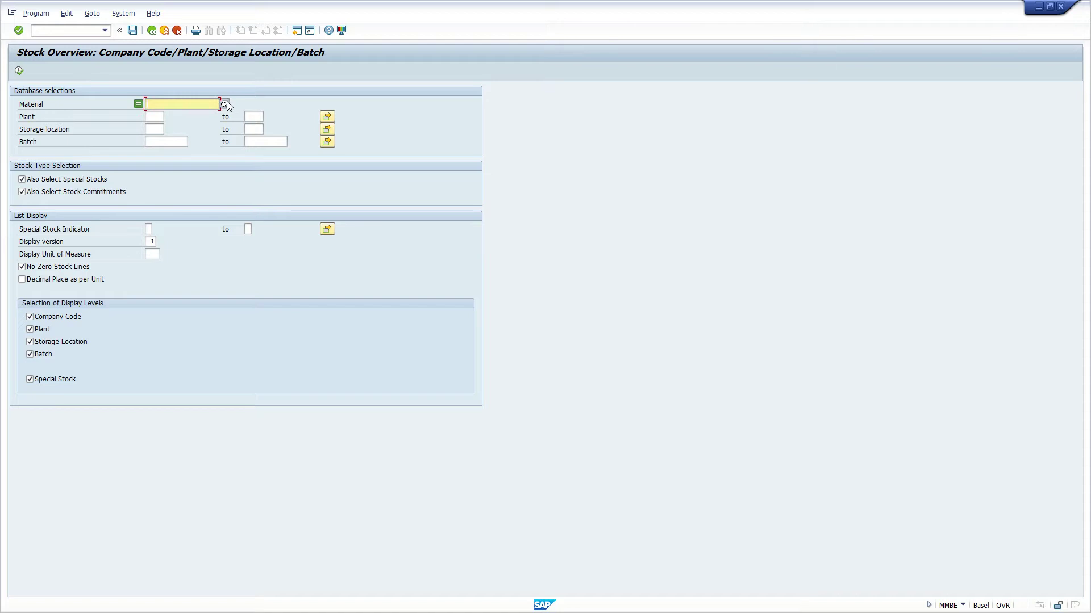
{"action": "left_click", "coordinate": [226, 103]}
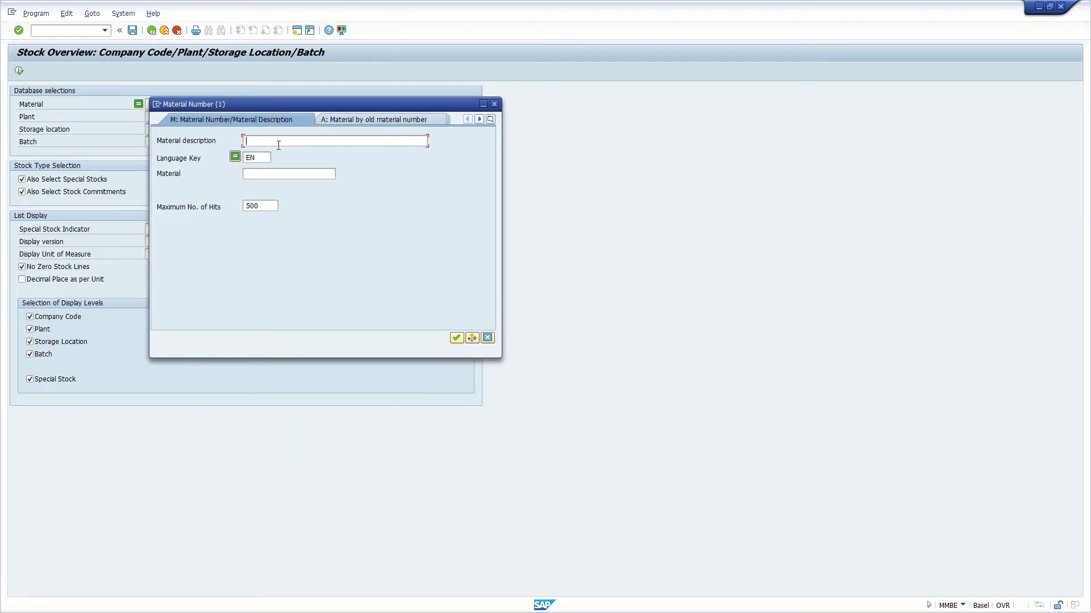
{"action": "left_click", "coordinate": [494, 104]}
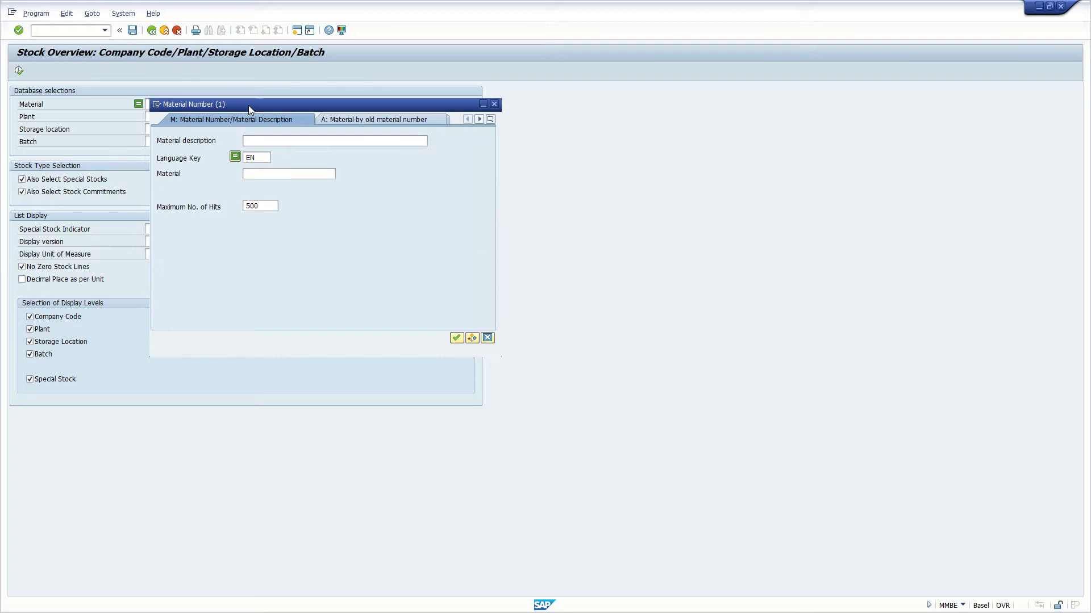
{"action": "type", "text": "MR"}
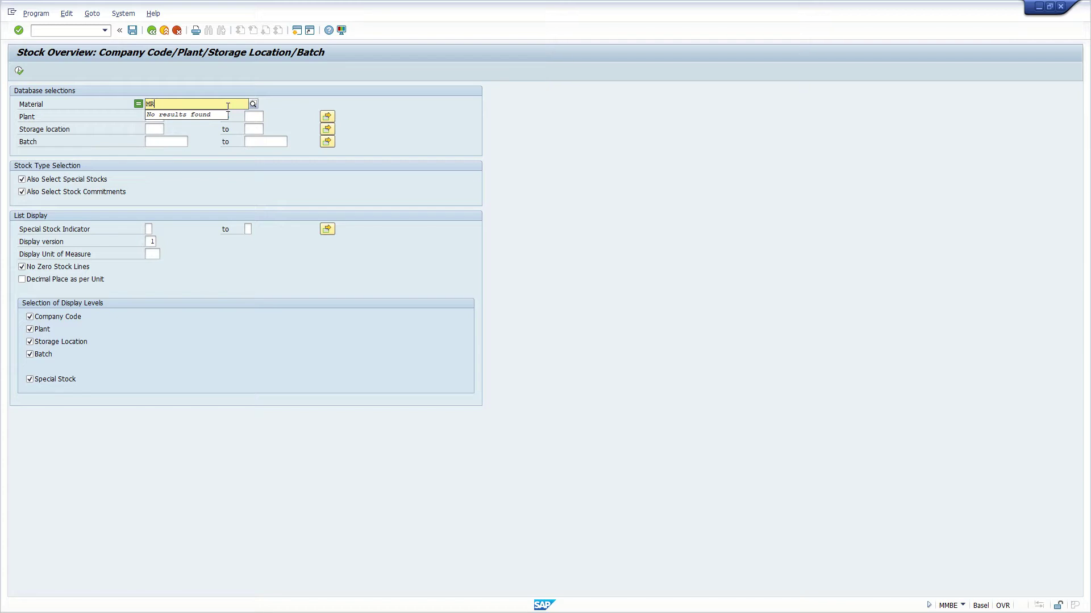
{"action": "key", "text": "BackSpace"}
{"action": "key", "text": "BackSpace"}
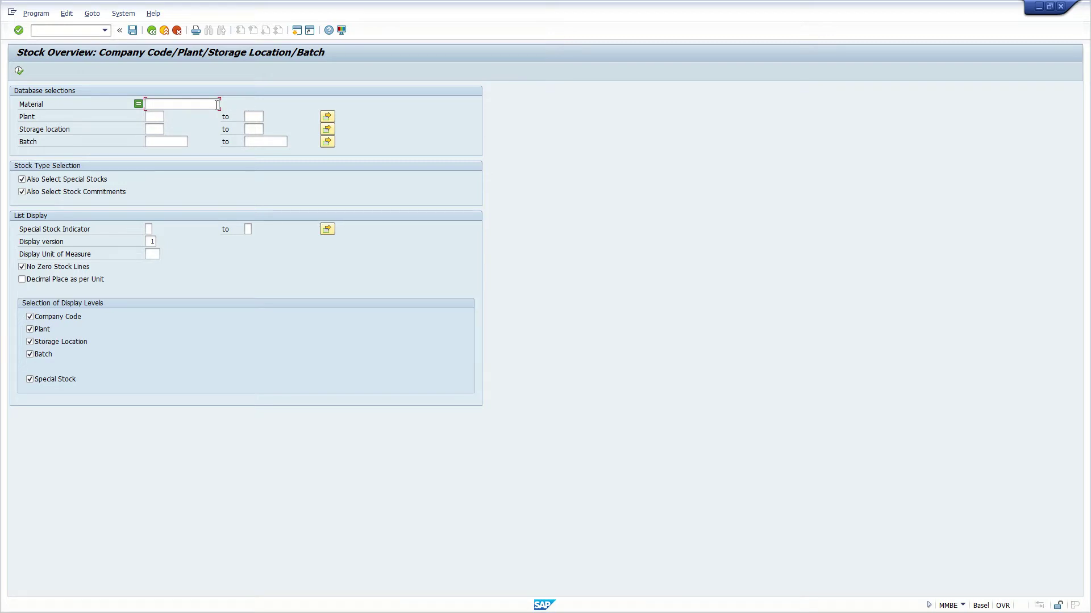
Enter DXTR1156 as the material for the stock overview
{"action": "type", "text": "DXTR"}
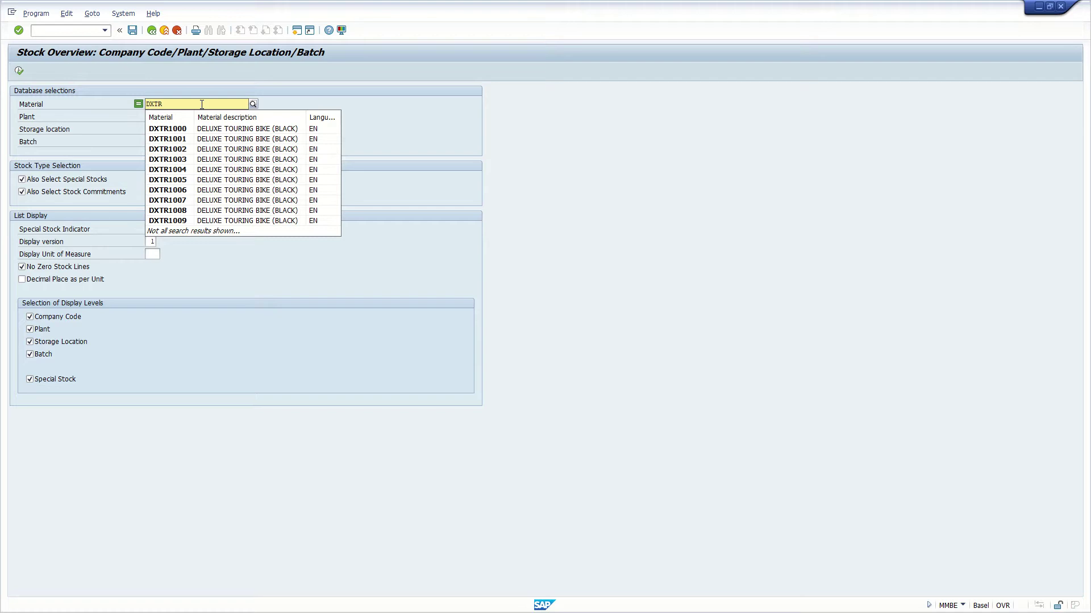
{"action": "type", "text": "1156"}
{"action": "left_click", "coordinate": [200, 129]}
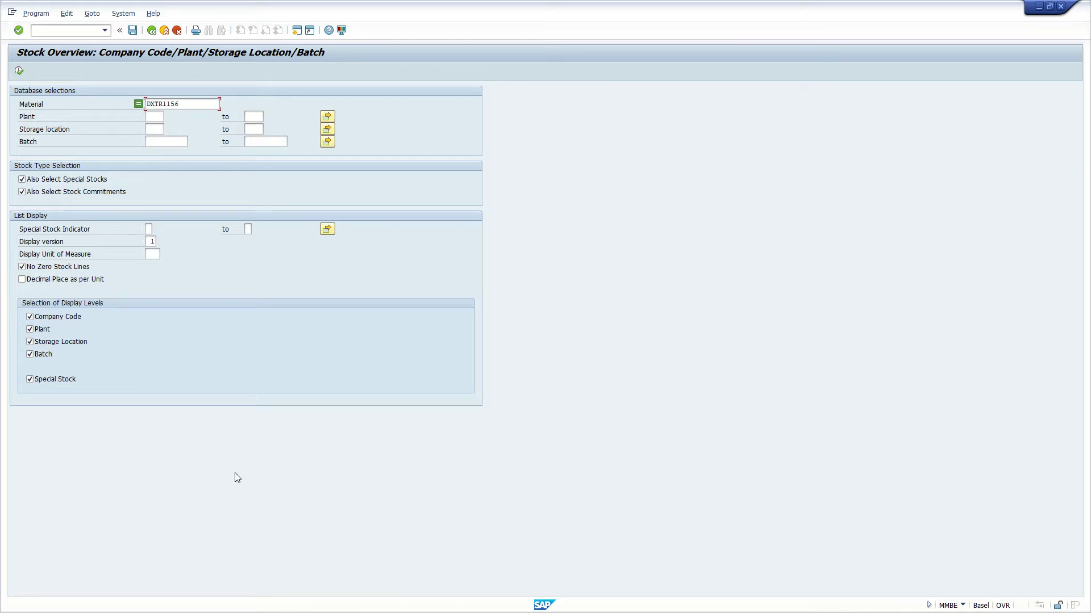
{"action": "key", "text": "Tab"}
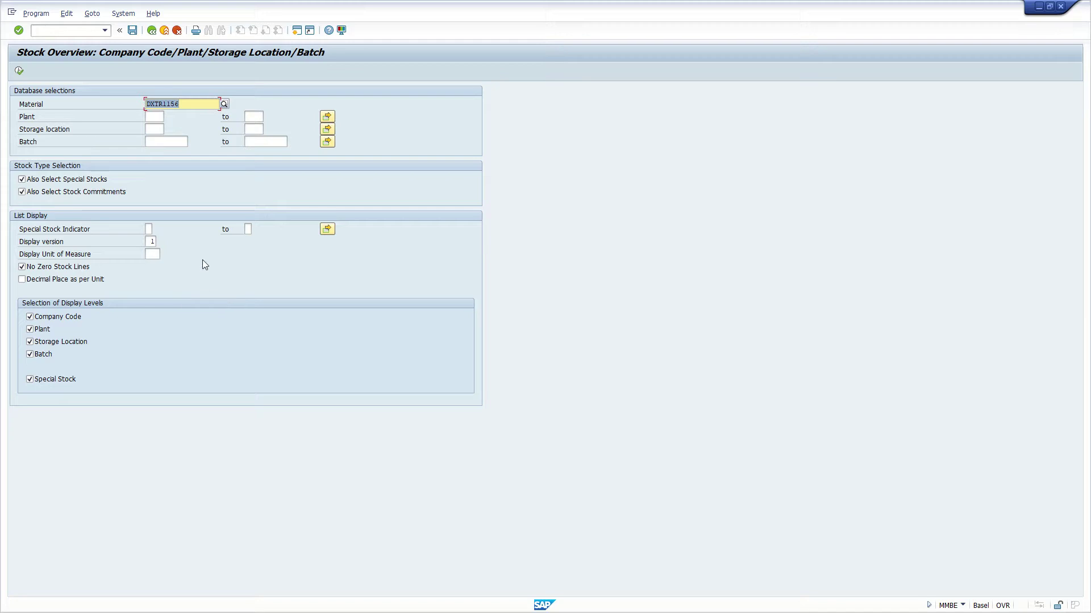
{"action": "left_click", "coordinate": [223, 104]}
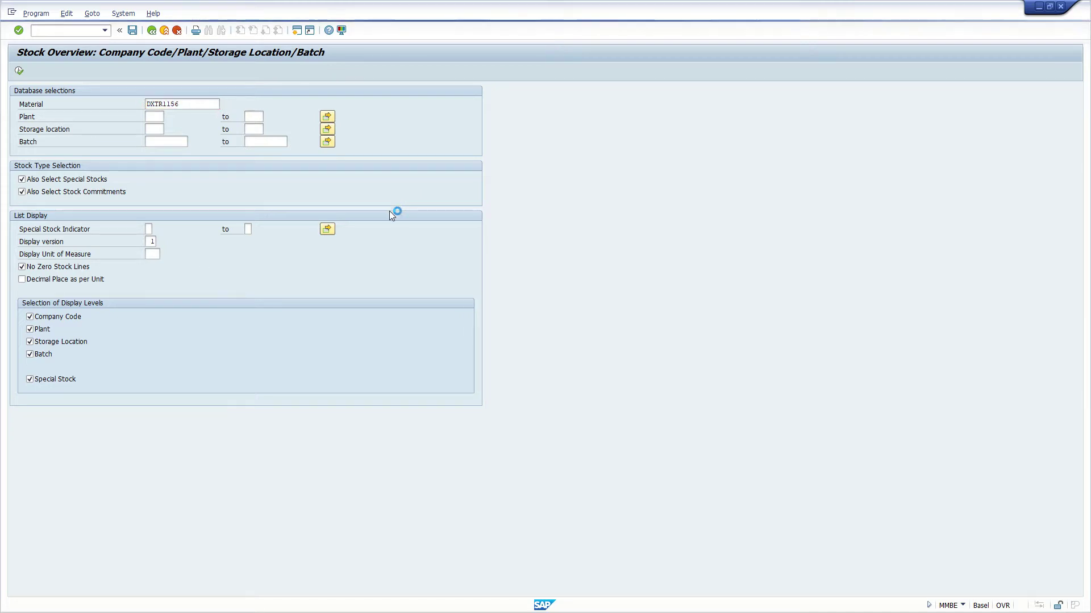
{"action": "left_click", "coordinate": [347, 120]}
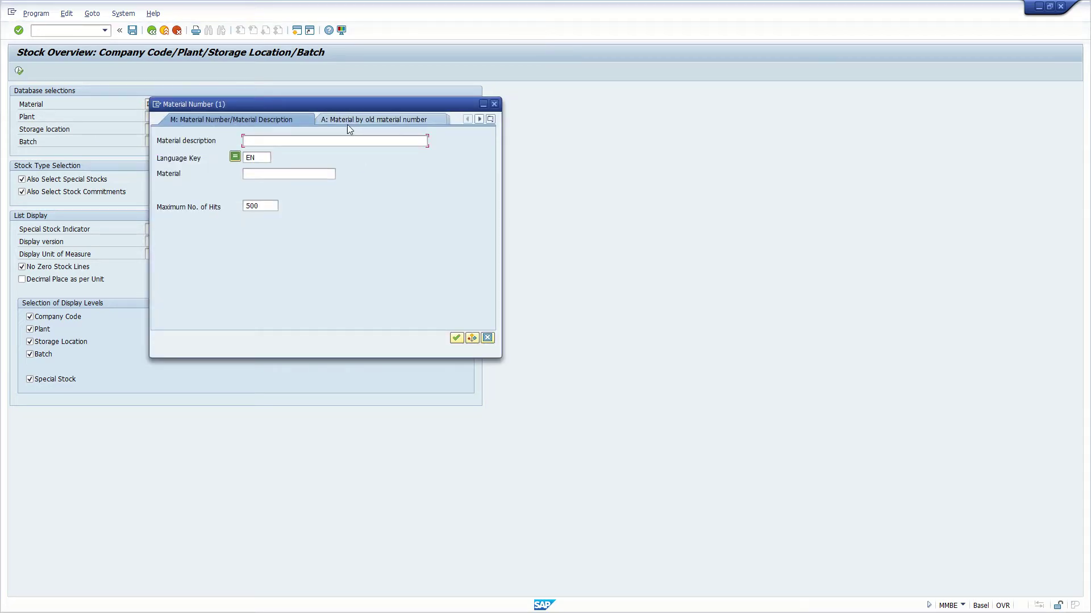
{"action": "left_click", "coordinate": [494, 104]}
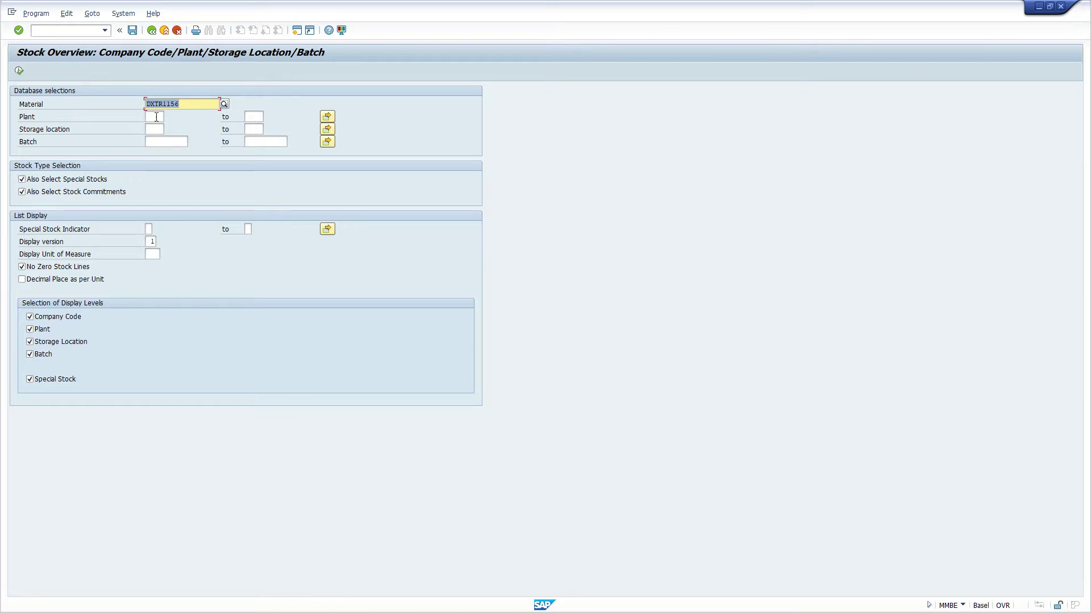
Restrict the stock overview to plant MI00 and execute it
{"action": "key", "text": "Tab"}
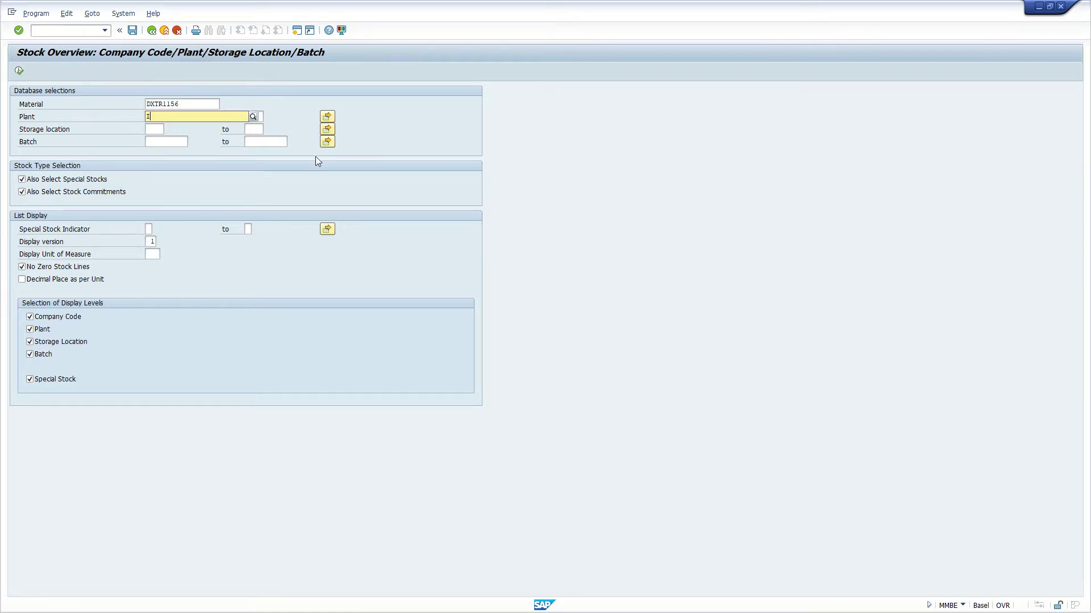
{"action": "type", "text": "MI00"}
{"action": "left_click", "coordinate": [177, 141]}
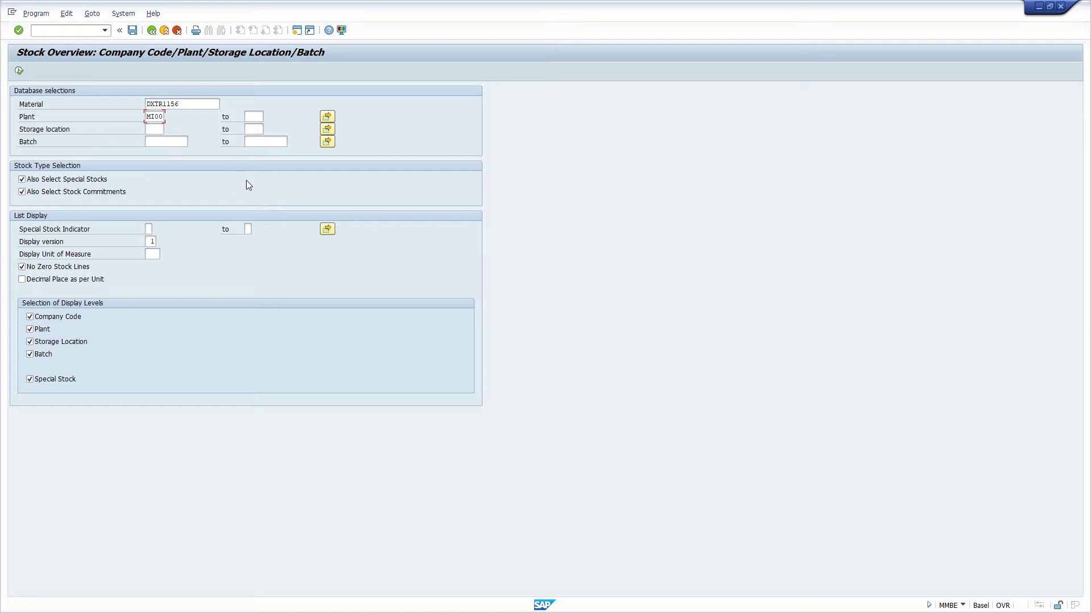
{"action": "left_click", "coordinate": [19, 71]}
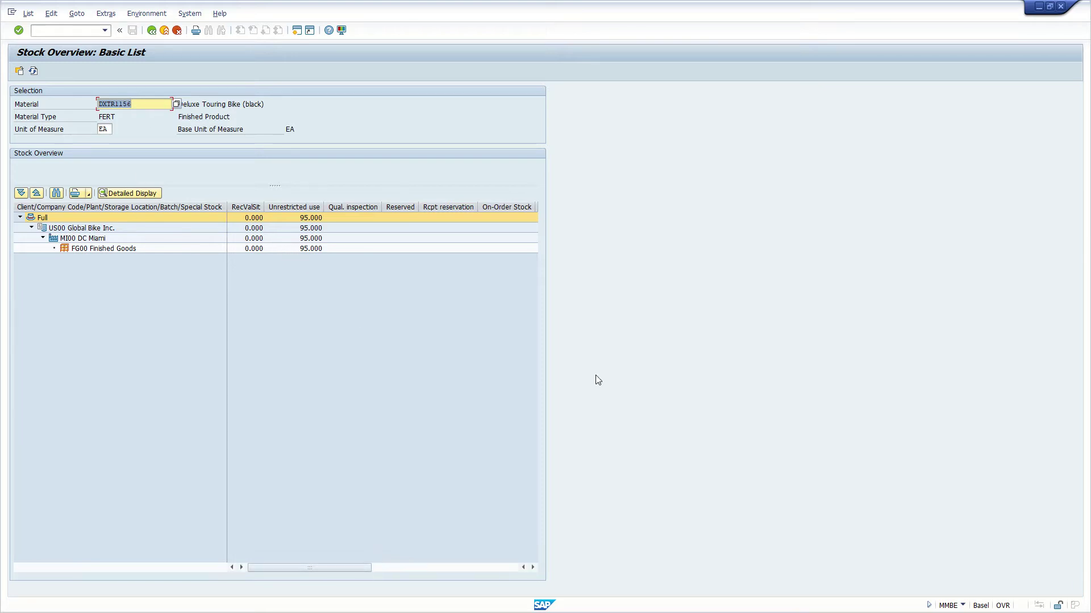
Examine the plant stock transfer and scheduled-for-delivery quantities at company code, plant and storage location level
{"action": "left_click_drag", "start_coordinate": [352, 571], "coordinate": [528, 571]}
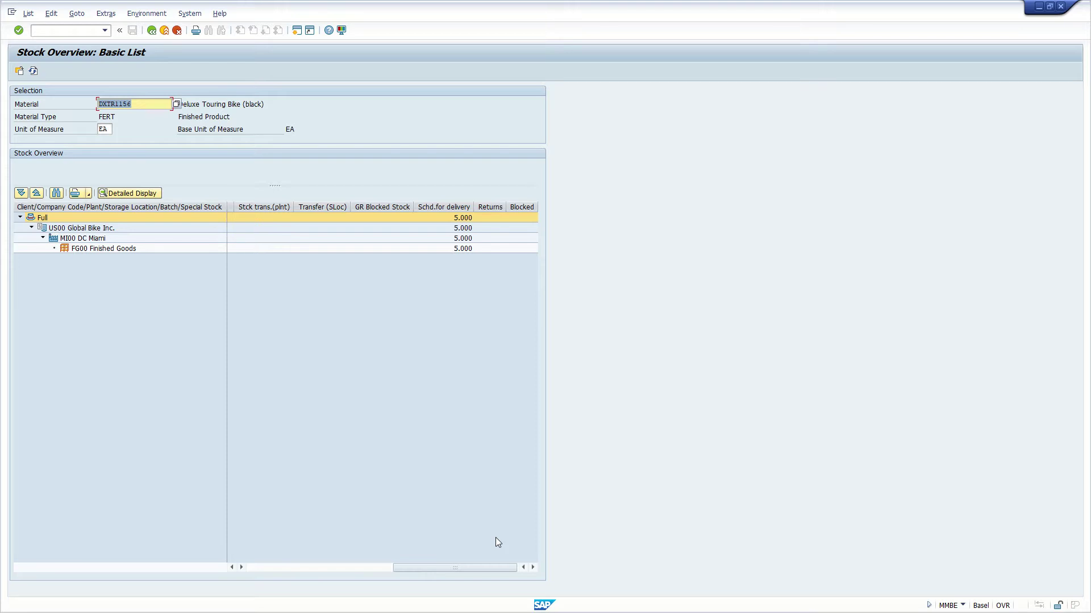
{"action": "left_click", "coordinate": [285, 231]}
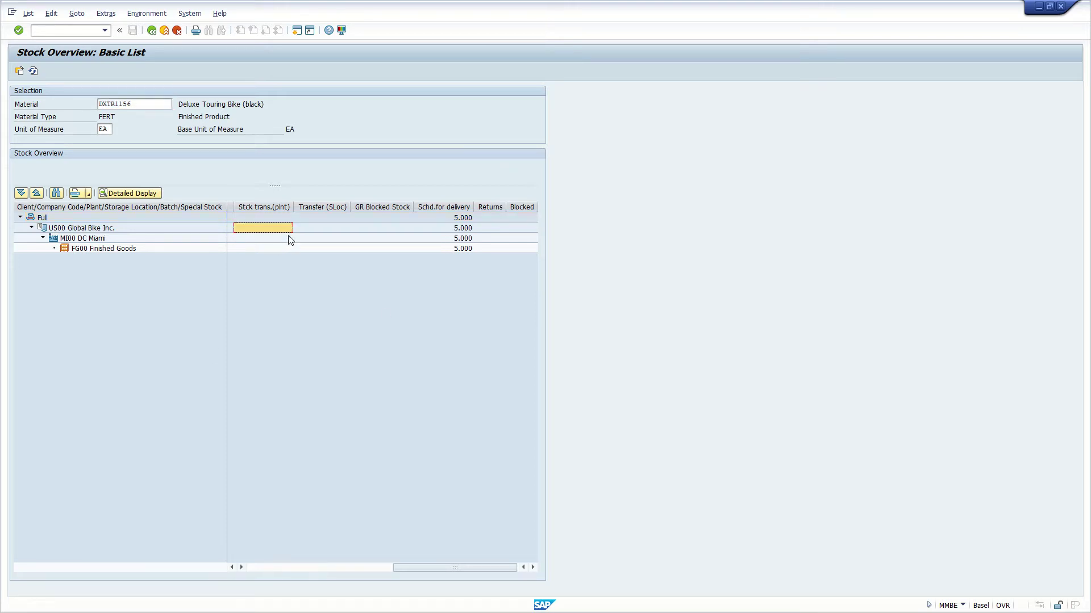
{"action": "left_click", "coordinate": [289, 238]}
{"action": "left_click", "coordinate": [291, 247]}
{"action": "left_click", "coordinate": [462, 230]}
{"action": "left_click", "coordinate": [462, 238]}
{"action": "left_click", "coordinate": [461, 248]}
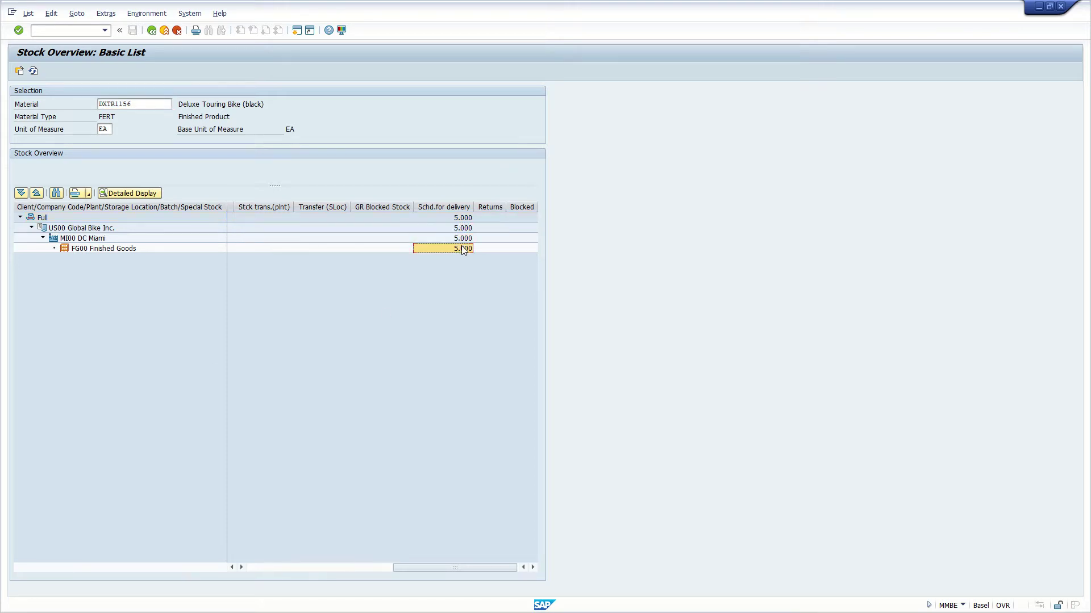
Examine the unrestricted-use quantities of the material at every level from the full total to the Finished Goods storage location
{"action": "left_click_drag", "start_coordinate": [424, 567], "coordinate": [516, 118]}
{"action": "left_click_drag", "start_coordinate": [396, 567], "coordinate": [253, 565]}
{"action": "left_click", "coordinate": [312, 220]}
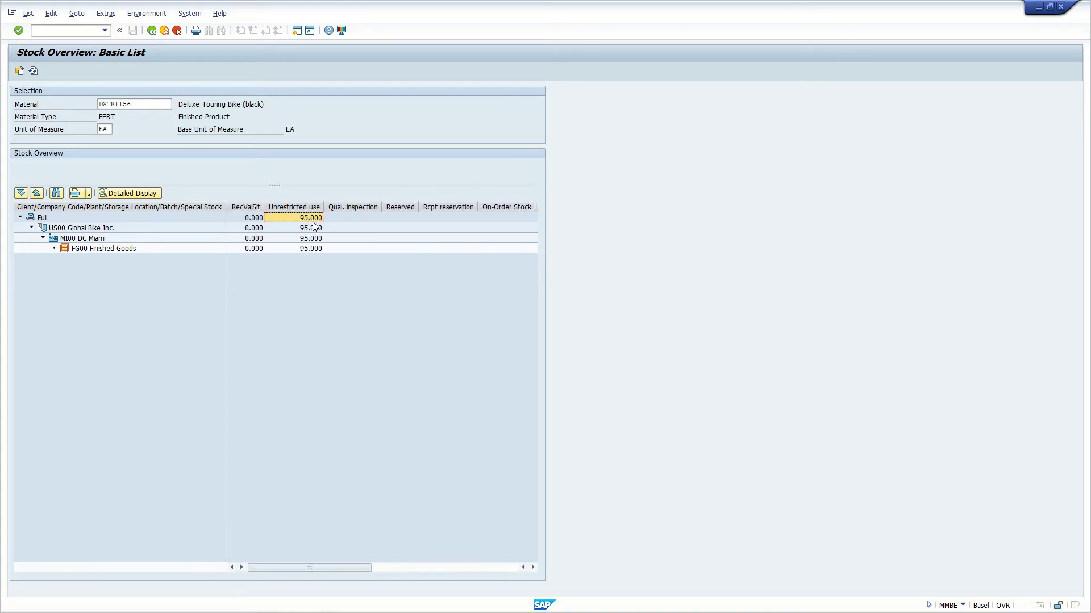
{"action": "left_click", "coordinate": [314, 229]}
{"action": "left_click", "coordinate": [314, 239]}
{"action": "left_click", "coordinate": [316, 249]}
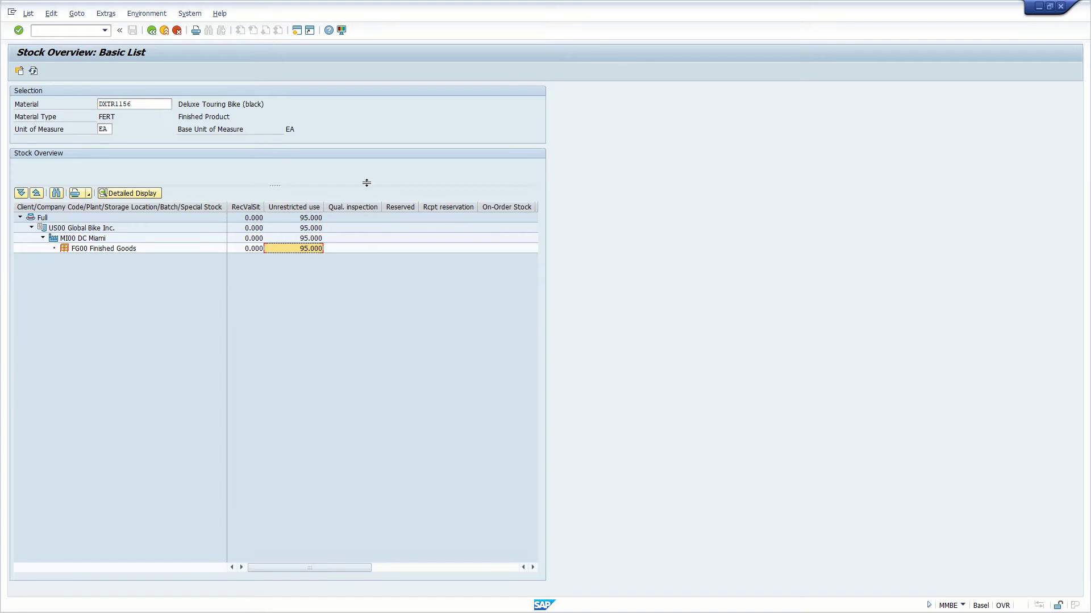
Run the stock overview for material PRTR1000 in plant MI00 and check the unrestricted-use stock of Finished Goods and Trading Goods
{"action": "left_click", "coordinate": [151, 30]}
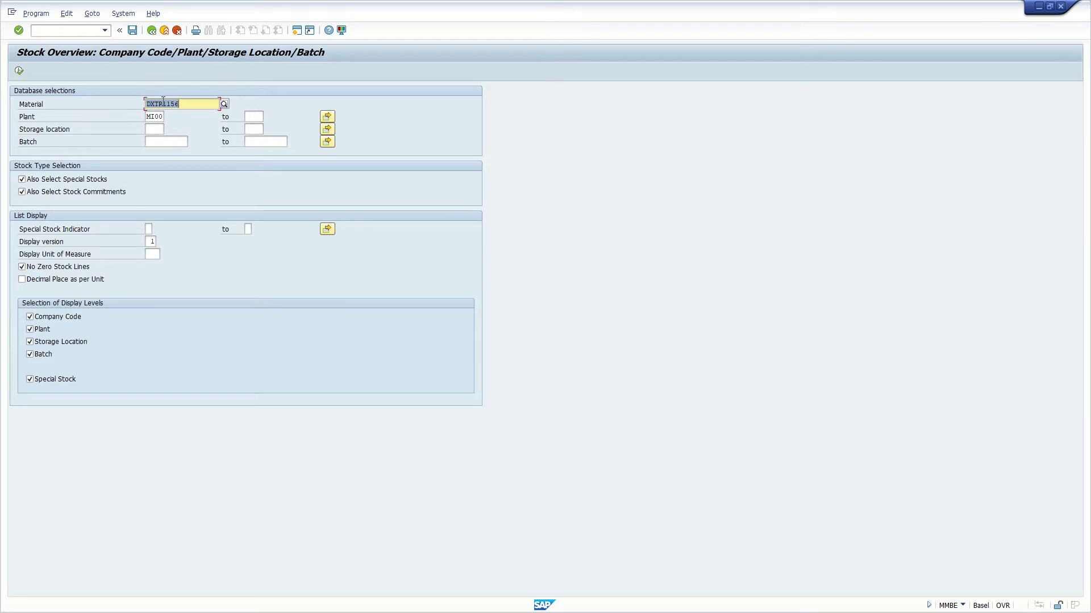
{"action": "type", "text": "PRTR"}
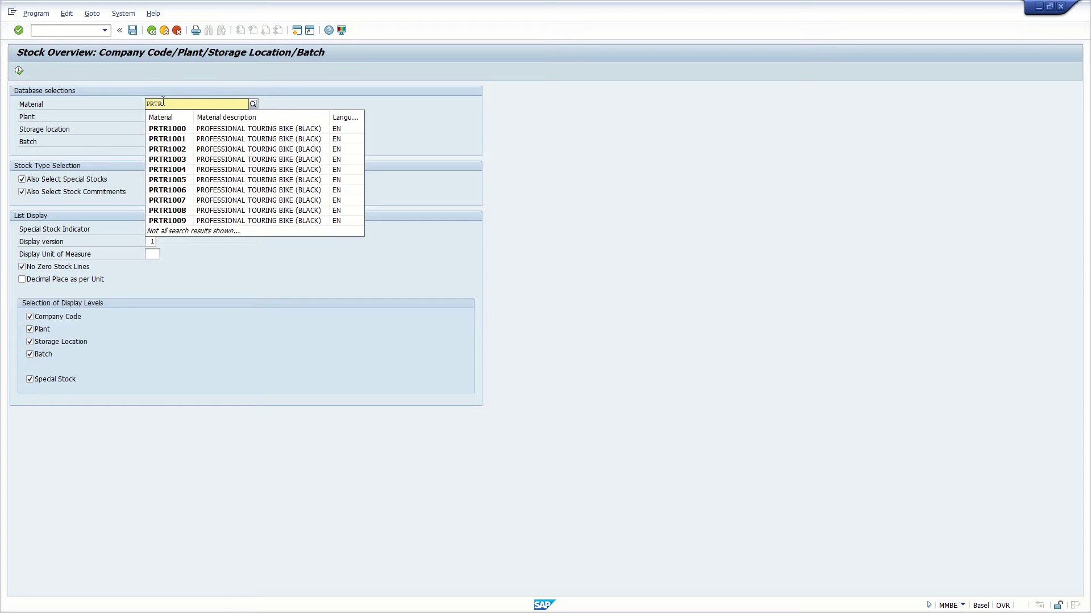
{"action": "type", "text": "1000"}
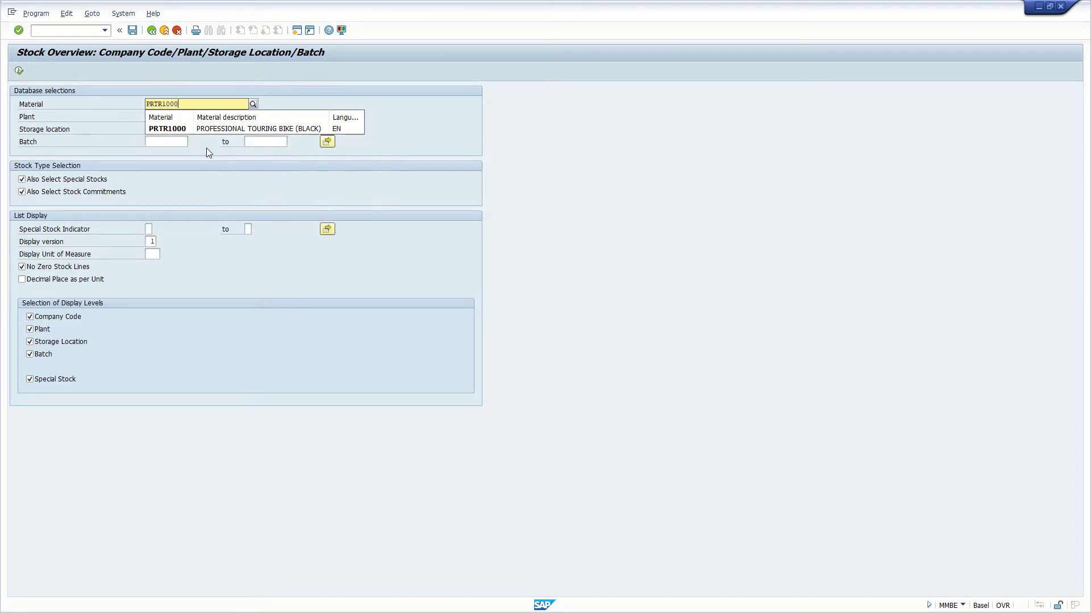
{"action": "left_click", "coordinate": [198, 132]}
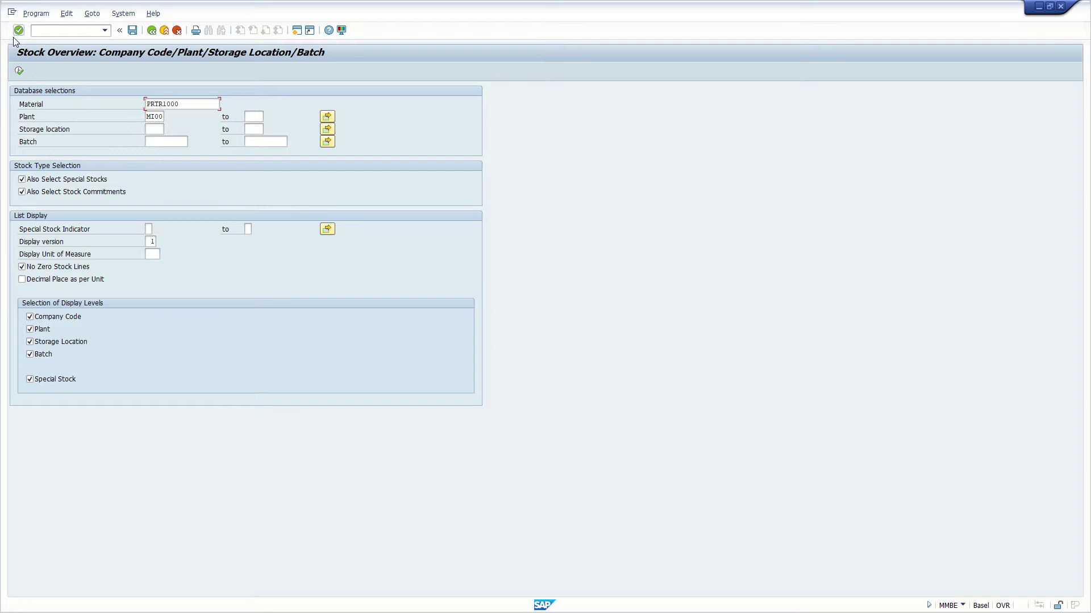
{"action": "left_click", "coordinate": [20, 70]}
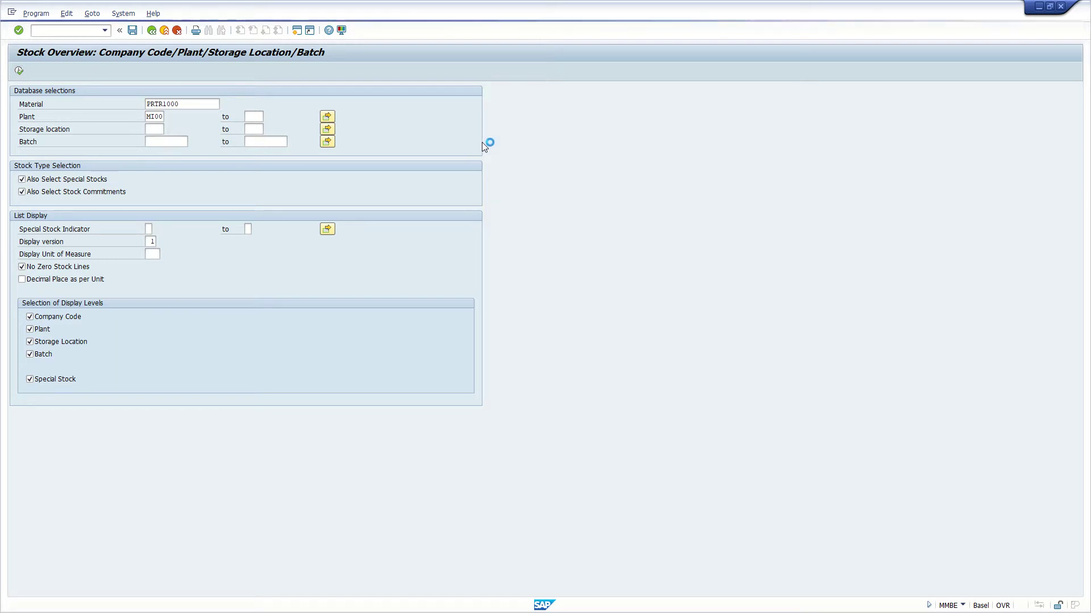
{"action": "left_click", "coordinate": [318, 250]}
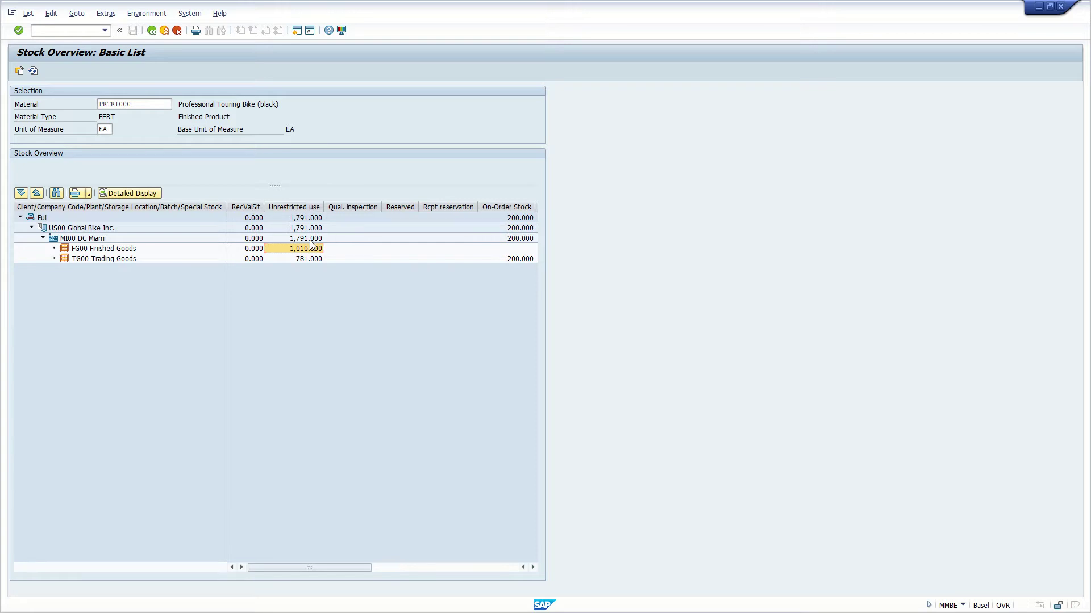
{"action": "left_click", "coordinate": [317, 259]}
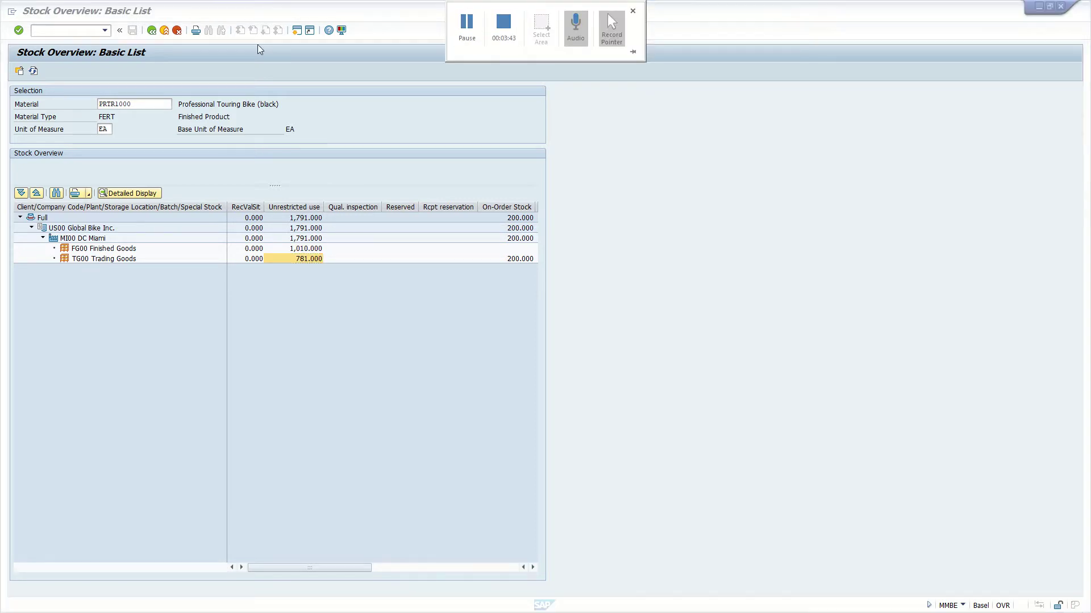
Leave the stock overview and start the Display Sales Order transaction VA03 under Sales and Distribution, Sales, Order
{"action": "left_click", "coordinate": [151, 31]}
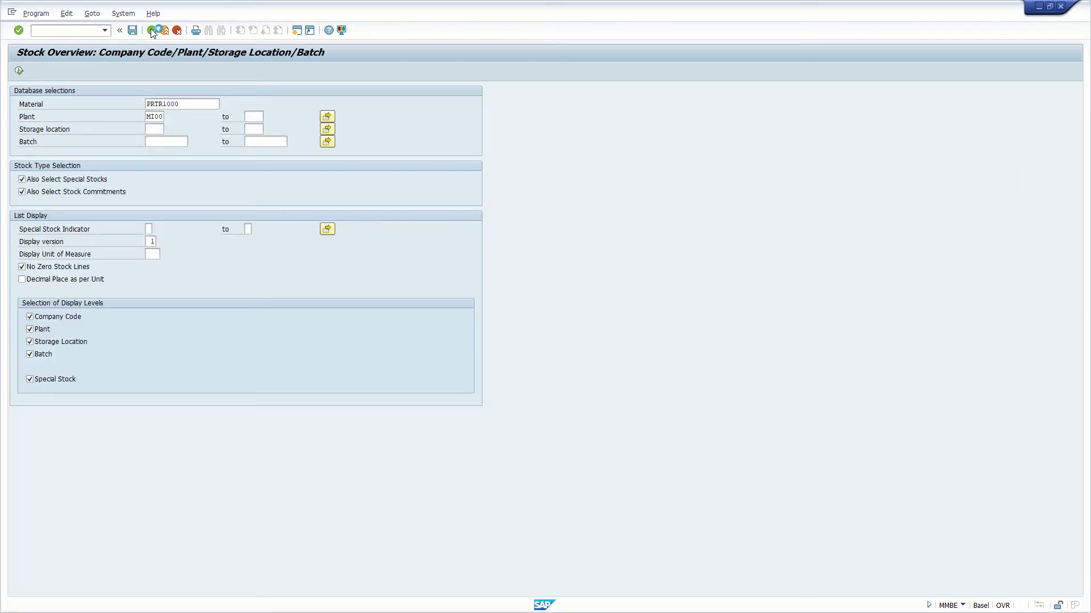
{"action": "left_click", "coordinate": [151, 30]}
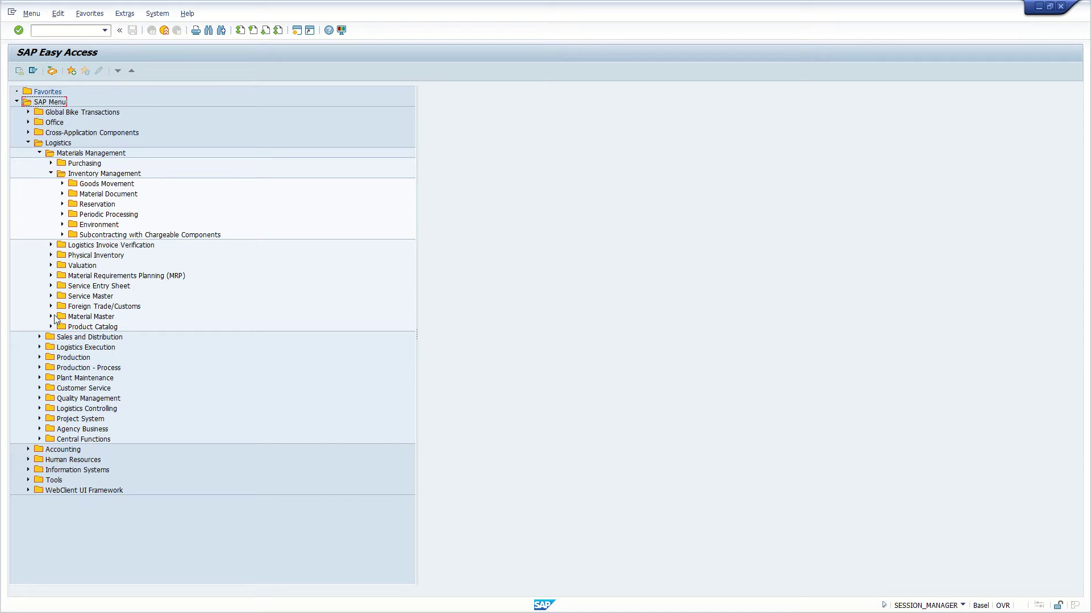
{"action": "left_click", "coordinate": [39, 337]}
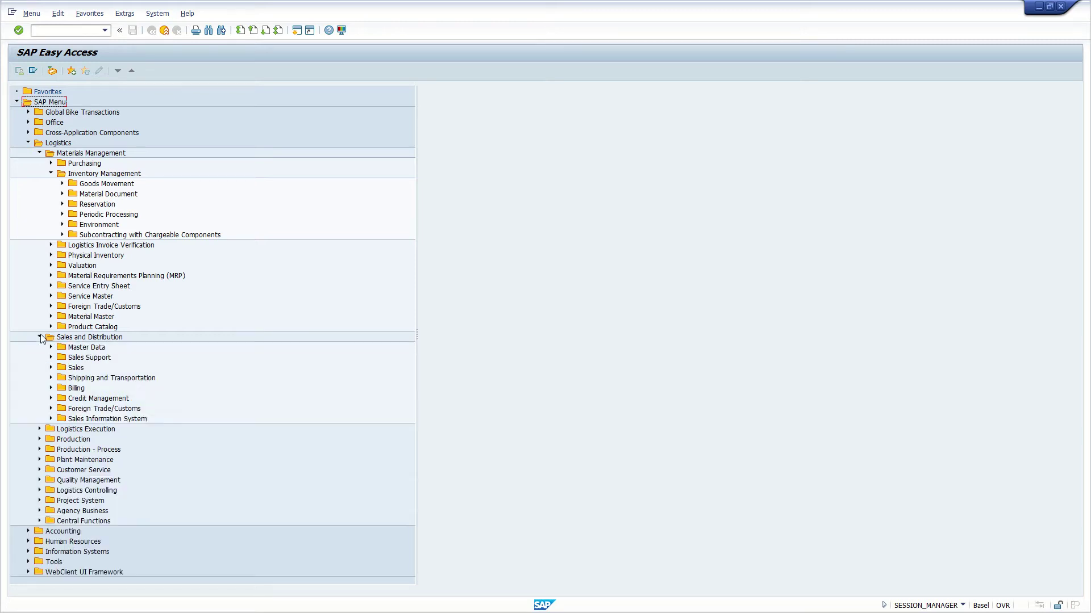
{"action": "left_click", "coordinate": [50, 368]}
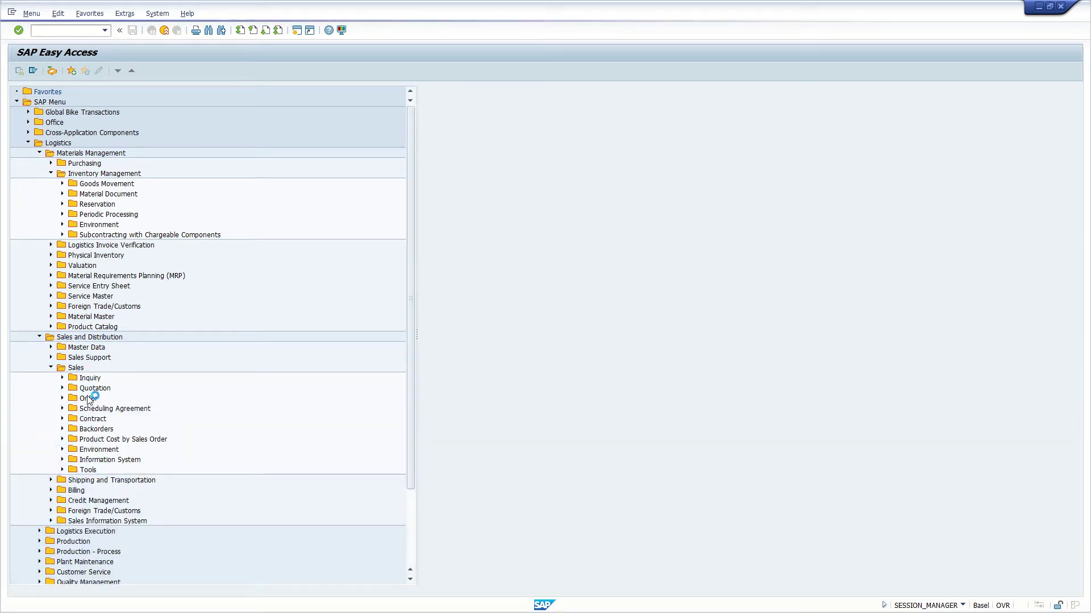
{"action": "left_click", "coordinate": [61, 398]}
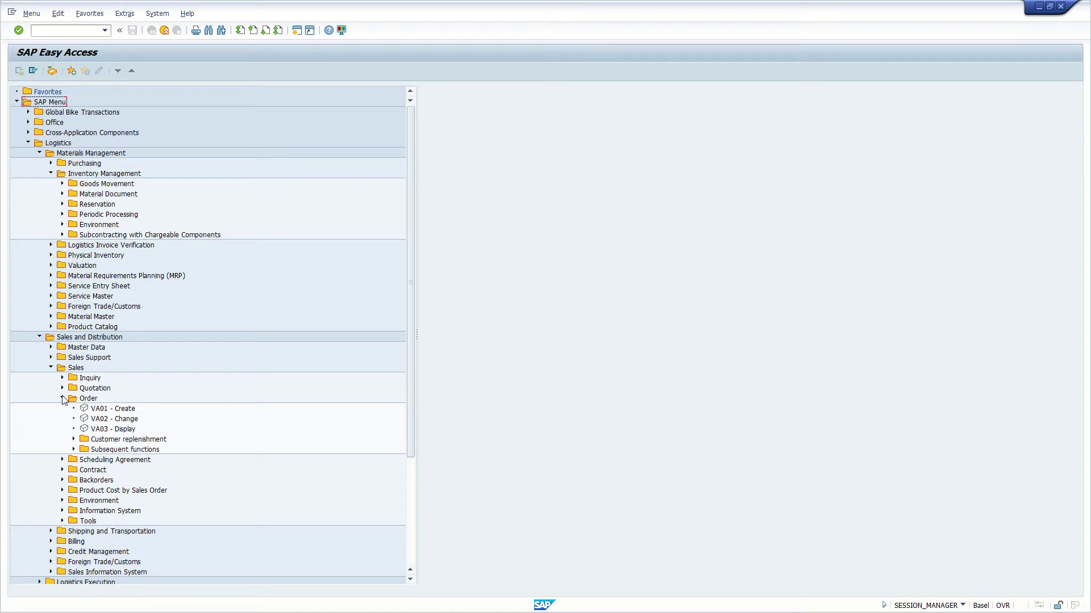
{"action": "double_click", "coordinate": [125, 429]}
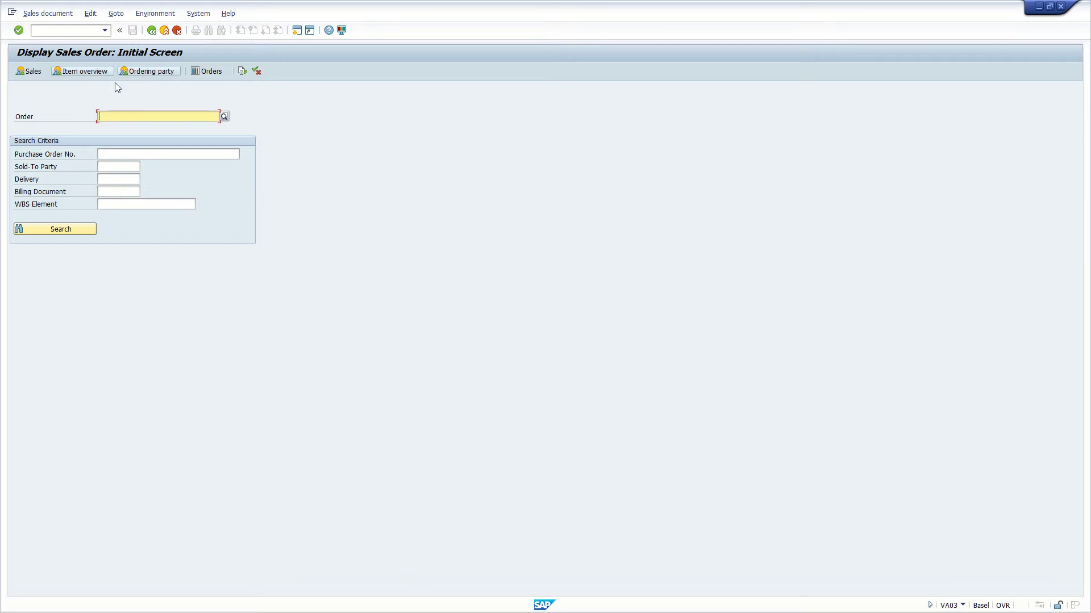
{"action": "left_click", "coordinate": [225, 117]}
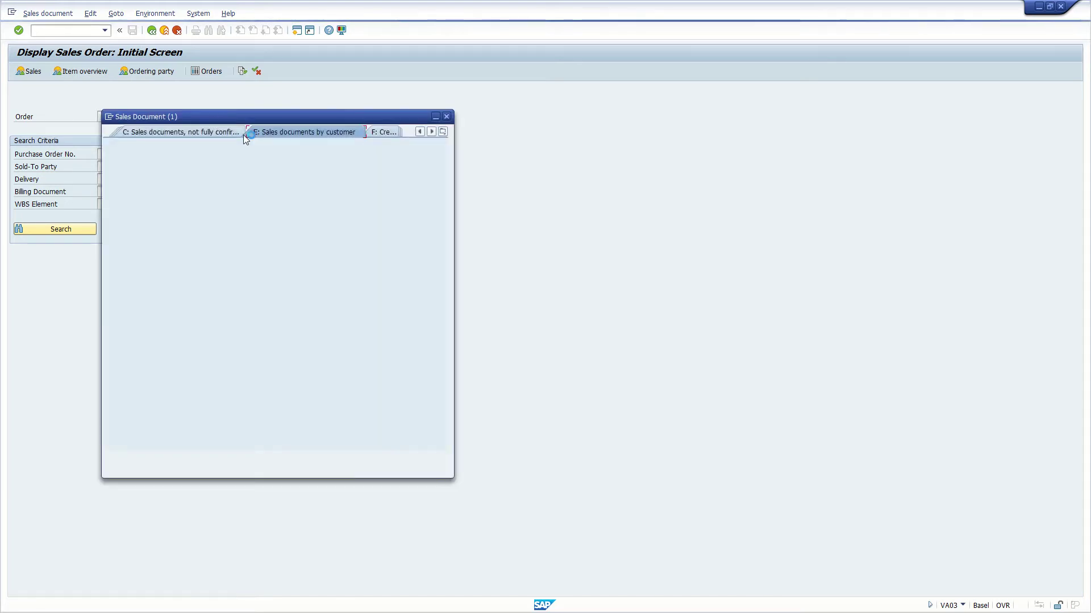
{"action": "left_click", "coordinate": [294, 136]}
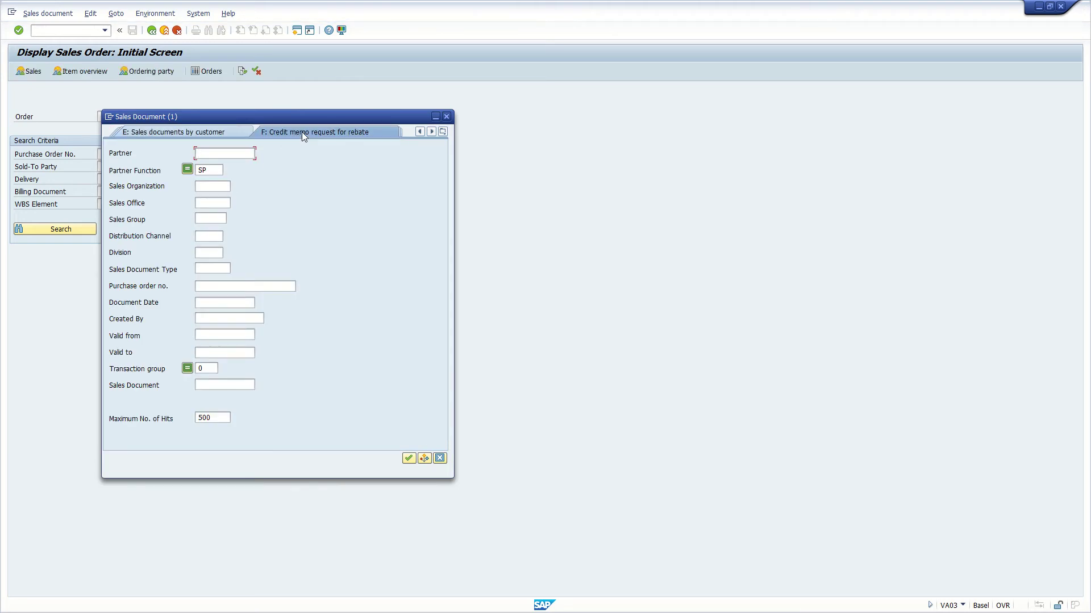
{"action": "left_click", "coordinate": [447, 116]}
Open the list of sales orders from Display Sales Order and look at the search help for the sold-to party
{"action": "left_click", "coordinate": [210, 73]}
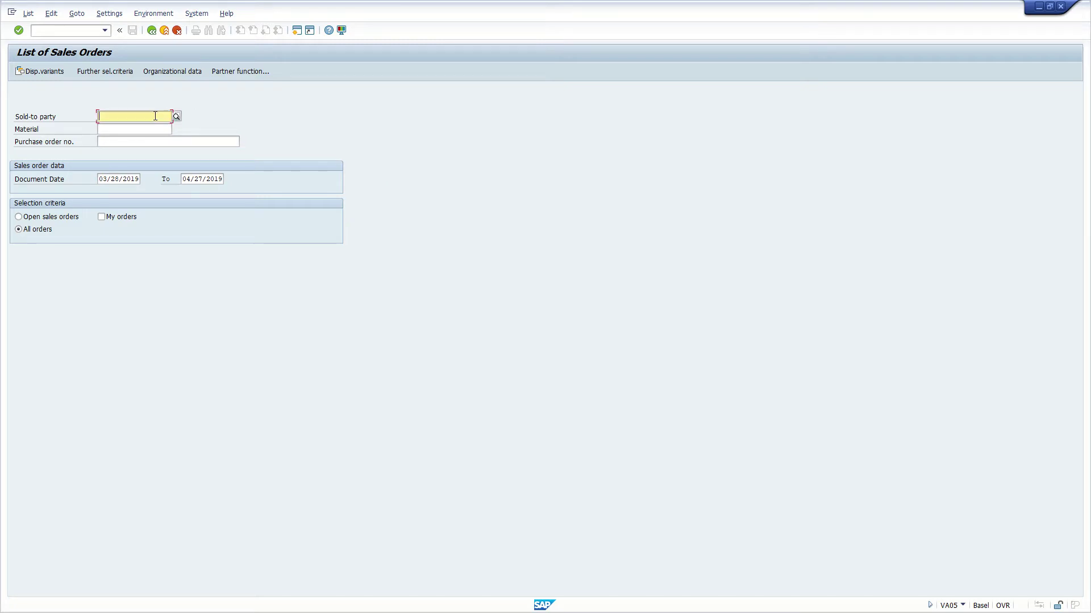
{"action": "left_click", "coordinate": [228, 116]}
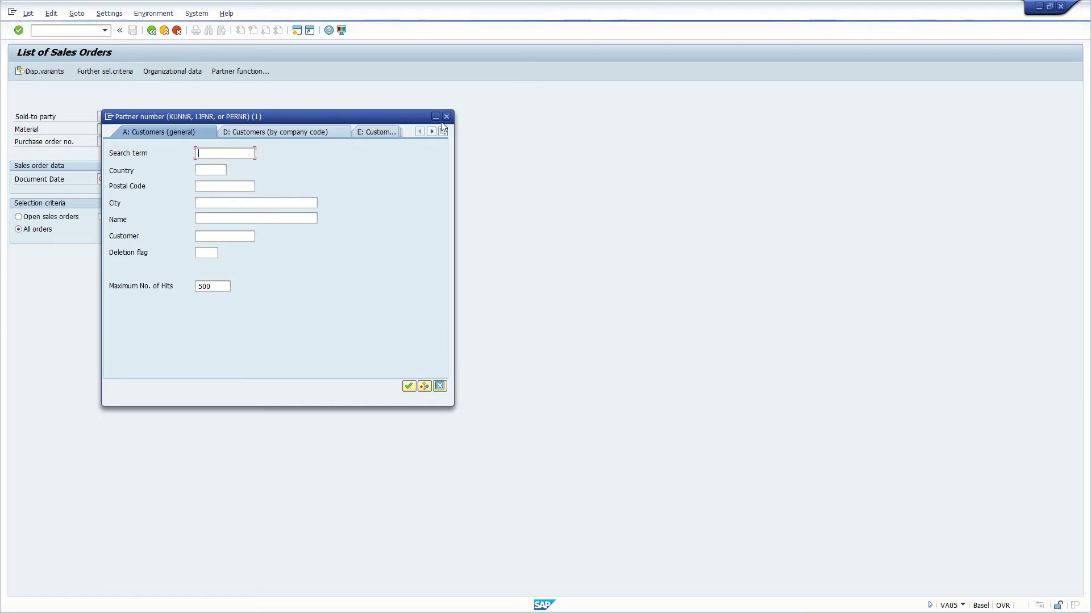
{"action": "left_click", "coordinate": [447, 116]}
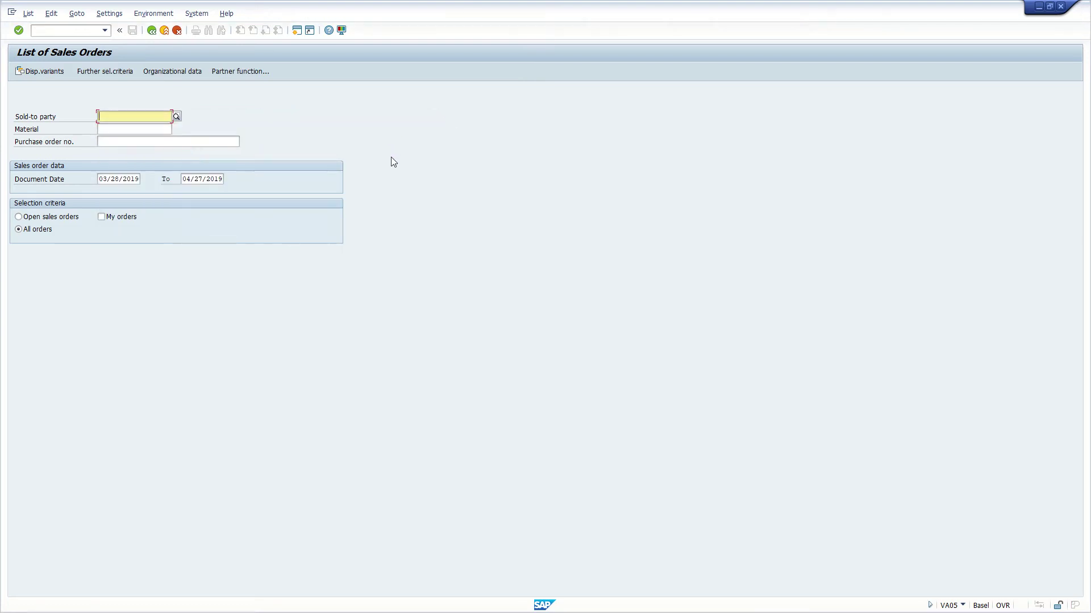
Switch to File Explorer, open the ISE folder, and read the text note lunes semana 5
{"action": "key", "text": "super+e"}
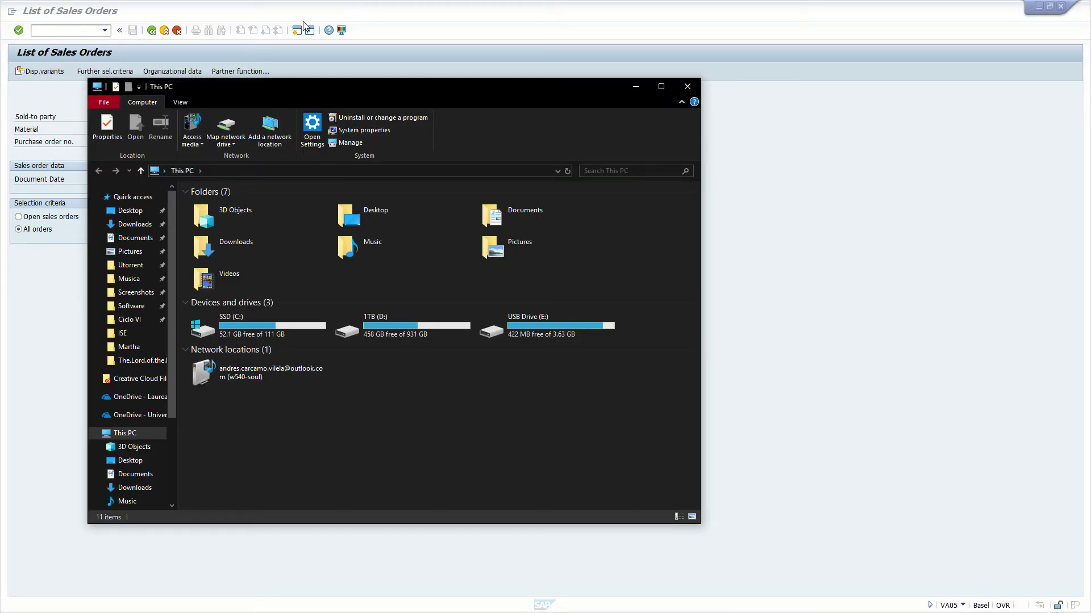
{"action": "left_click", "coordinate": [124, 334]}
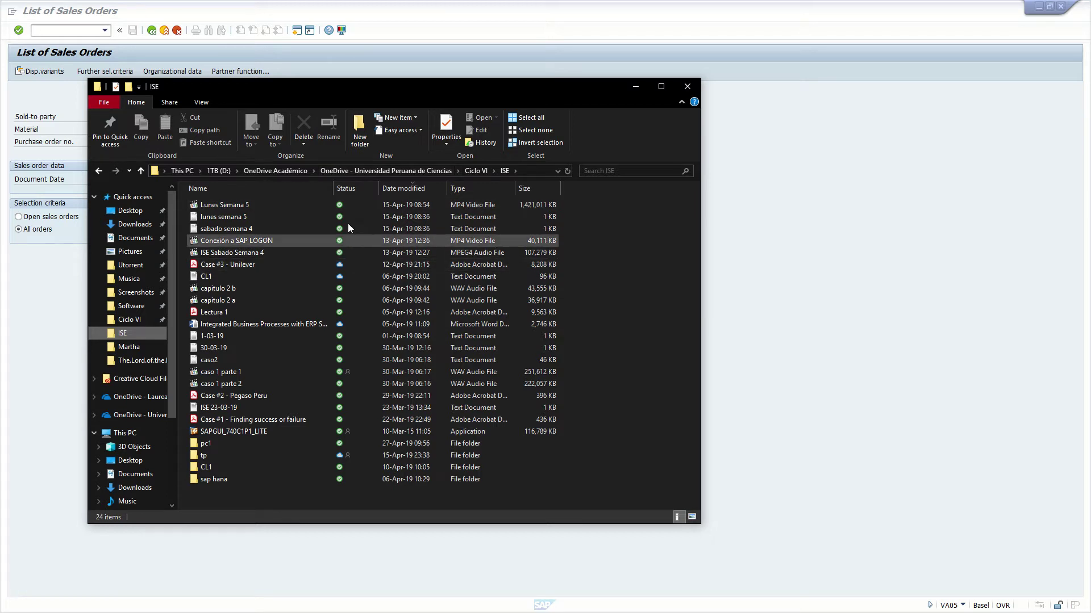
{"action": "double_click", "coordinate": [254, 216]}
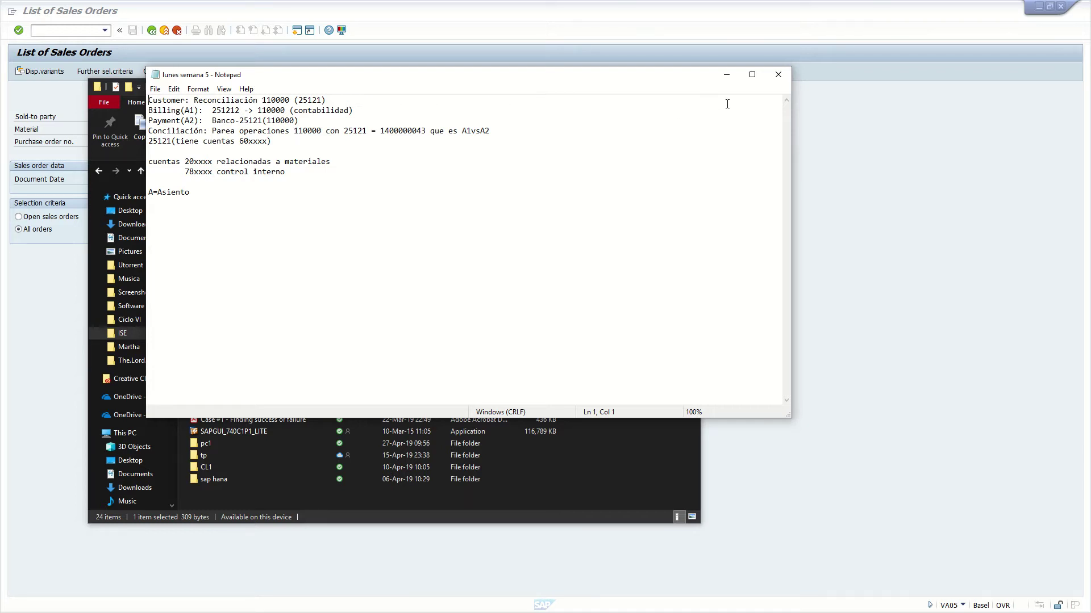
{"action": "left_click", "coordinate": [777, 76]}
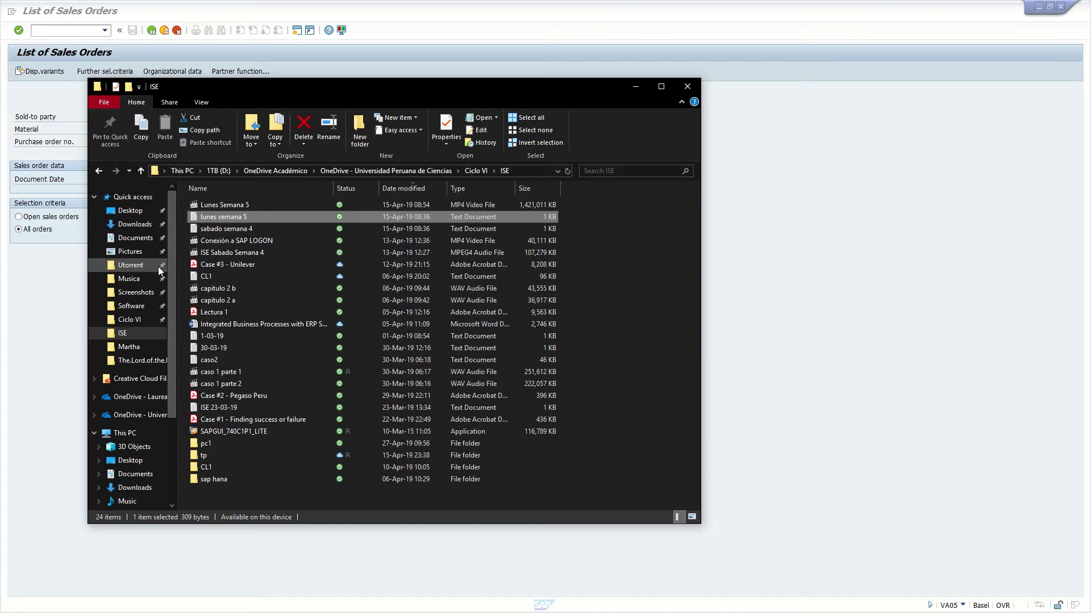
{"action": "right_click", "coordinate": [217, 277]}
{"action": "left_click", "coordinate": [193, 262]}
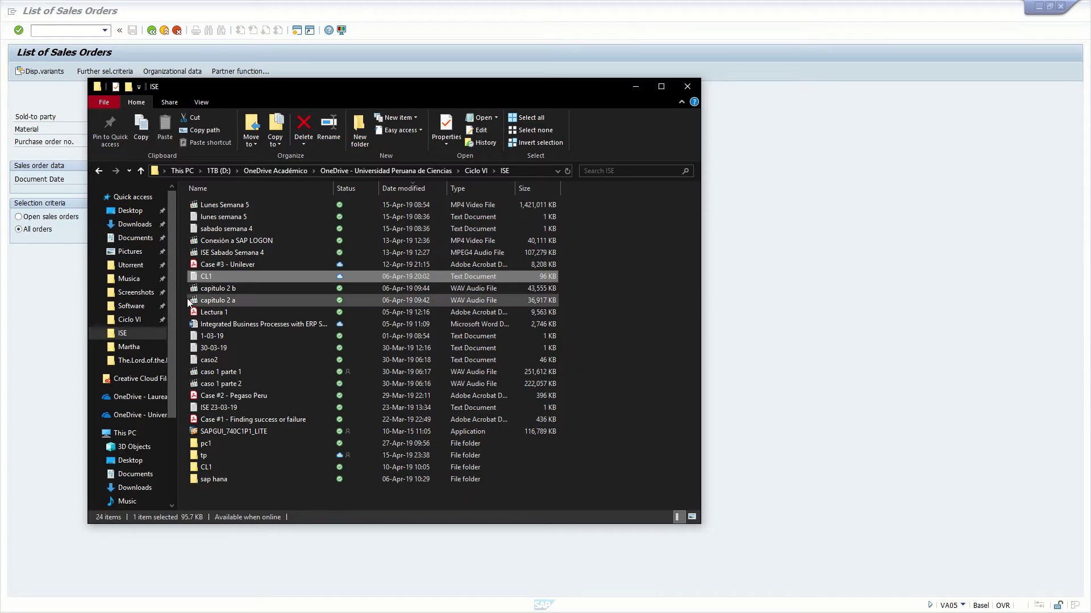
{"action": "left_click", "coordinate": [125, 307]}
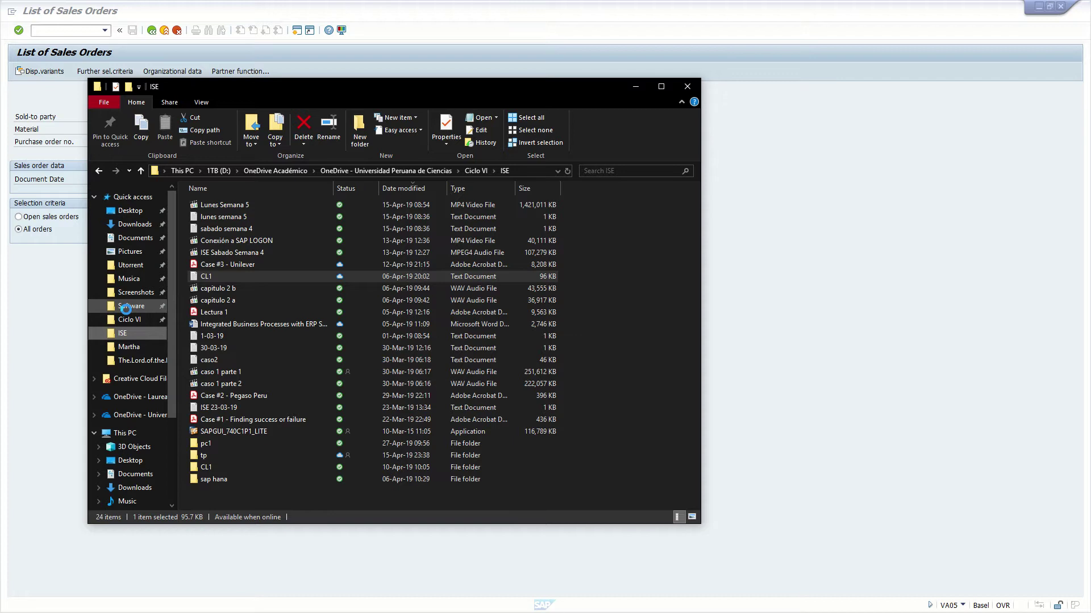
{"action": "right_click", "coordinate": [126, 310]}
Return to SAP and start an outbound delivery with reference to the sales order from shipping point MI00
{"action": "mouse_move", "coordinate": [633, 5]}
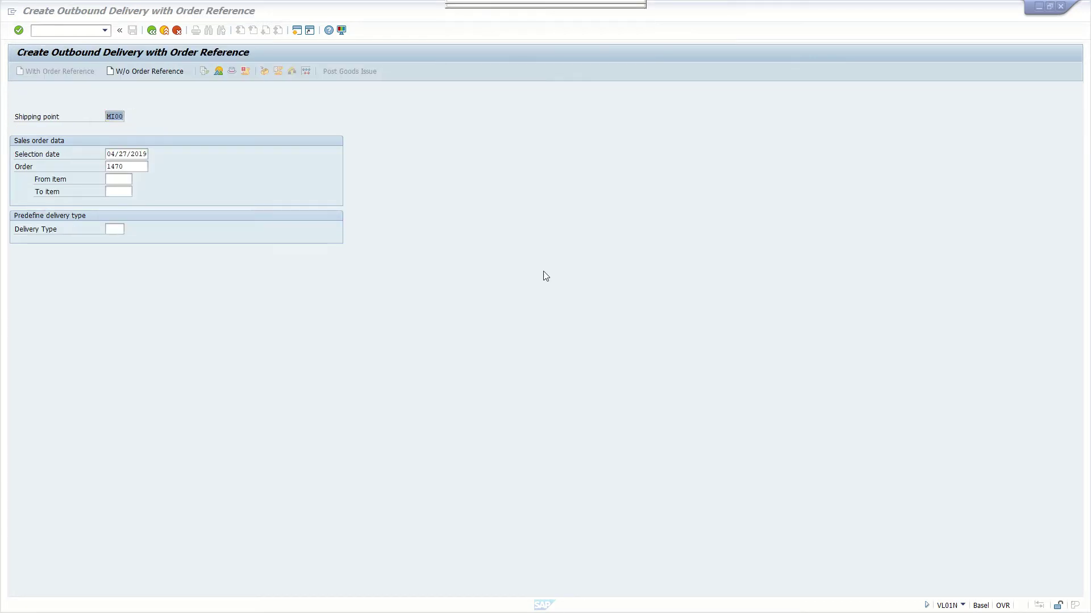
{"action": "left_click", "coordinate": [469, 161]}
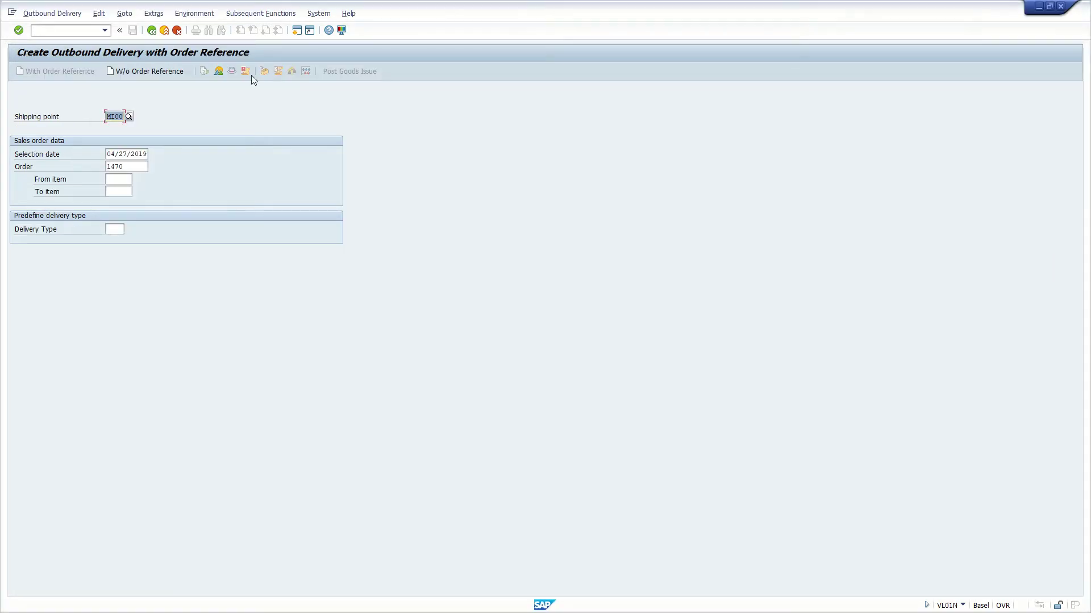
{"action": "left_click", "coordinate": [120, 115]}
{"action": "key", "text": "Return"}
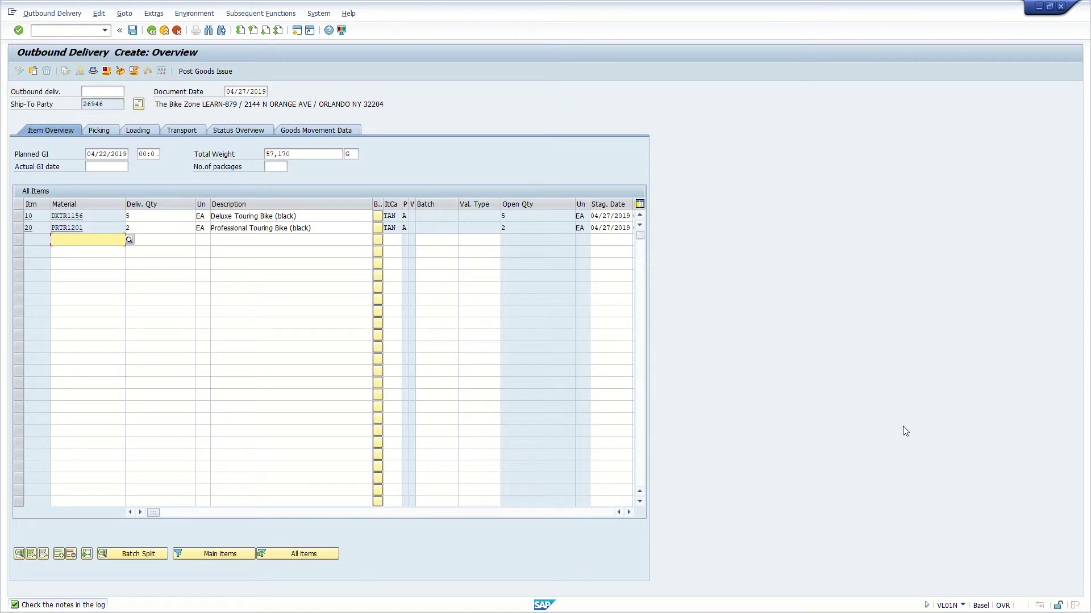
Switch to the browser with the ISE - Semana 6 - Lunes video, check the ISE LUNES SEMANA 6.png image in Photos, and close it
{"action": "key", "text": "alt+Tab"}
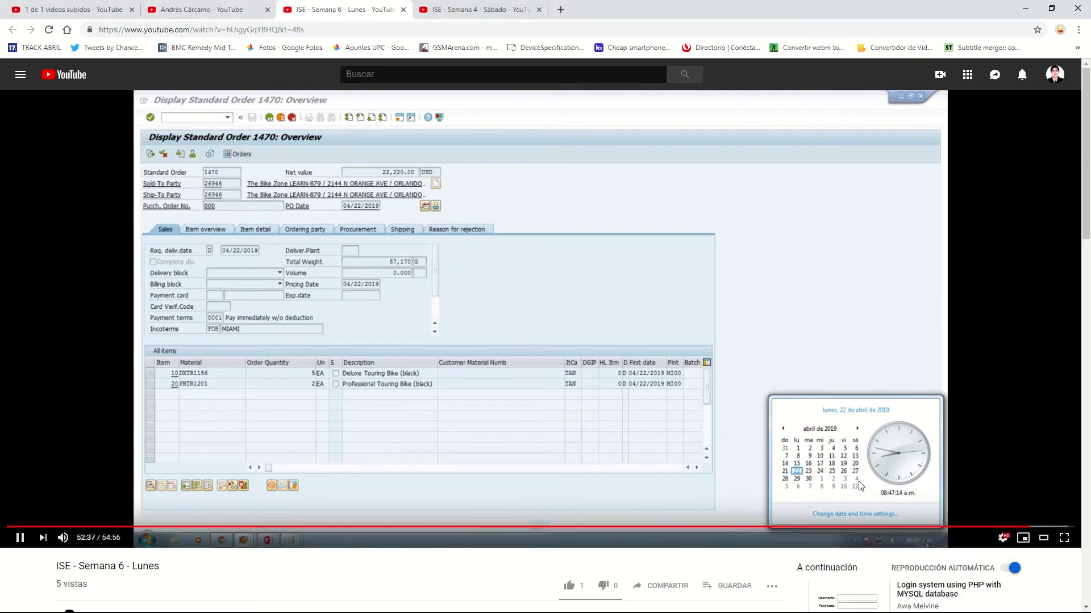
{"action": "key", "text": "alt+Tab"}
{"action": "key", "text": "alt+Tab"}
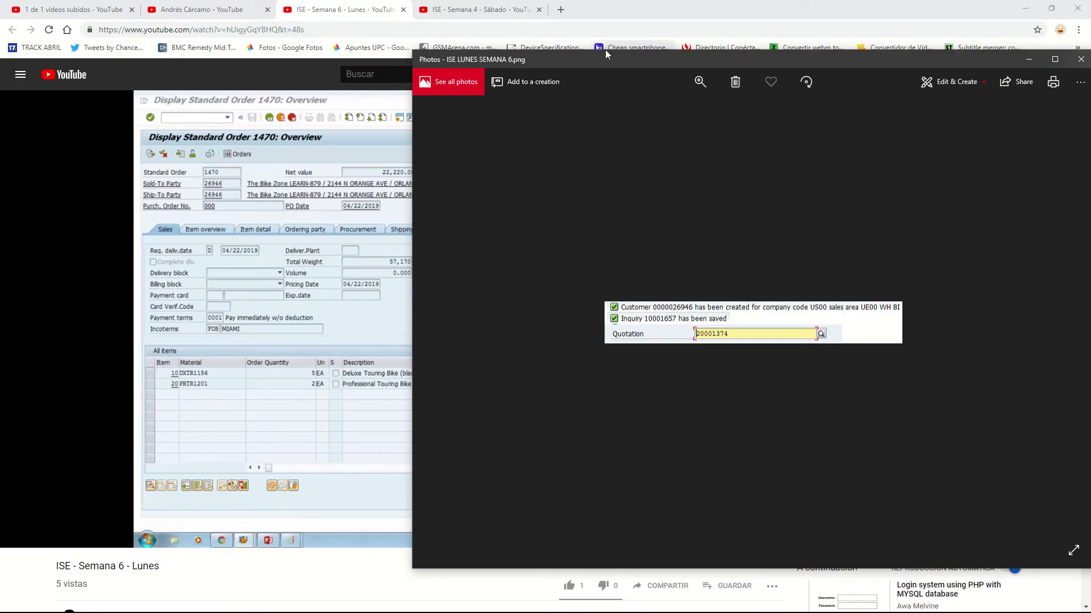
{"action": "key", "text": "alt+F4"}
Go back to the ISE folder in File Explorer and read the text note sabado semana 4
{"action": "key", "text": "alt+Tab"}
{"action": "key", "text": "alt+Tab"}
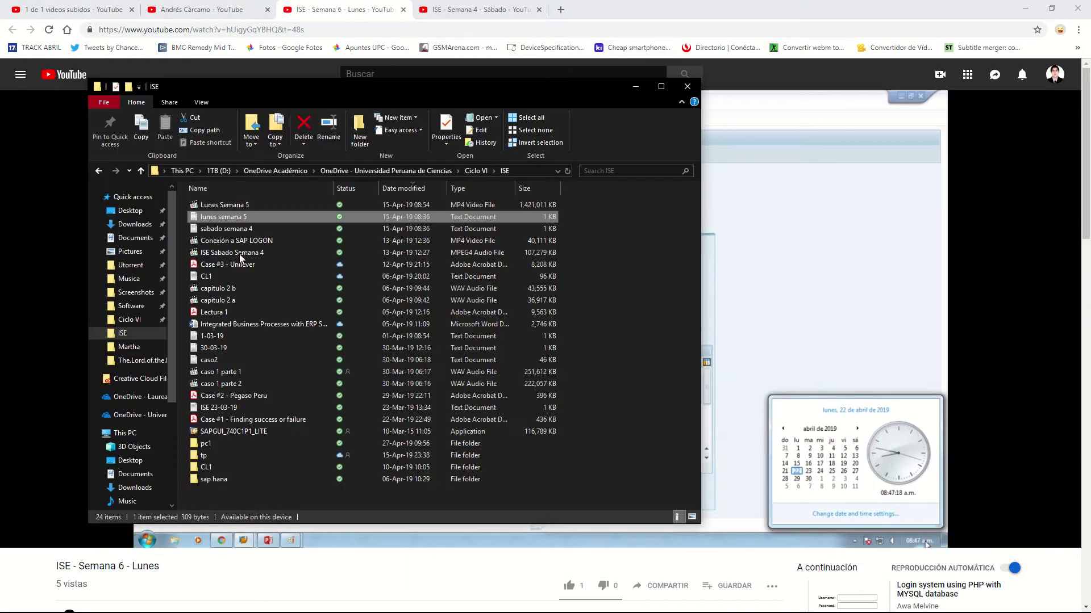
{"action": "double_click", "coordinate": [263, 226]}
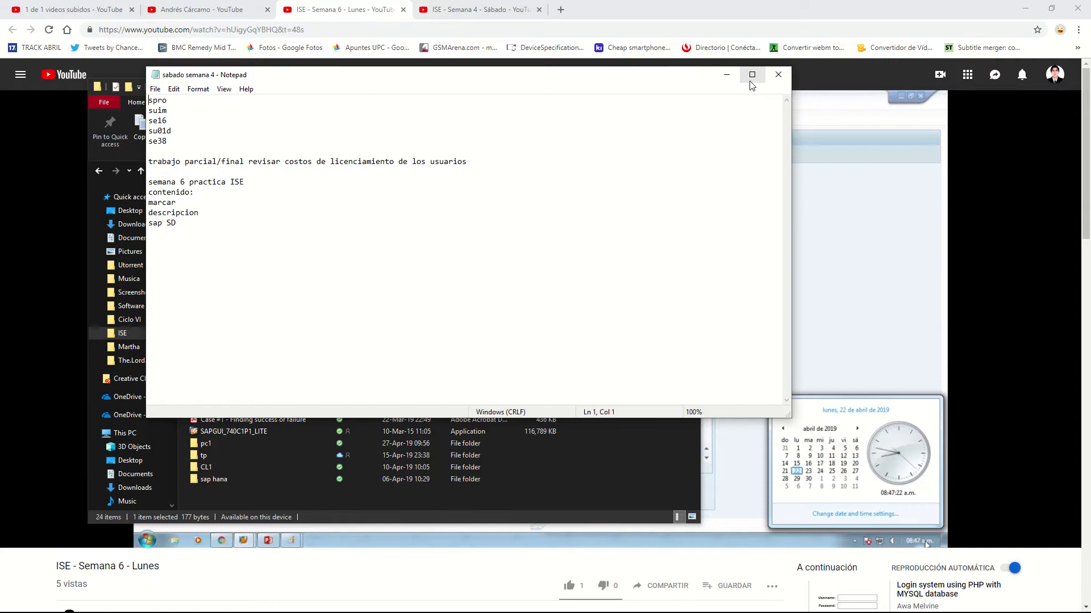
{"action": "left_click", "coordinate": [778, 75]}
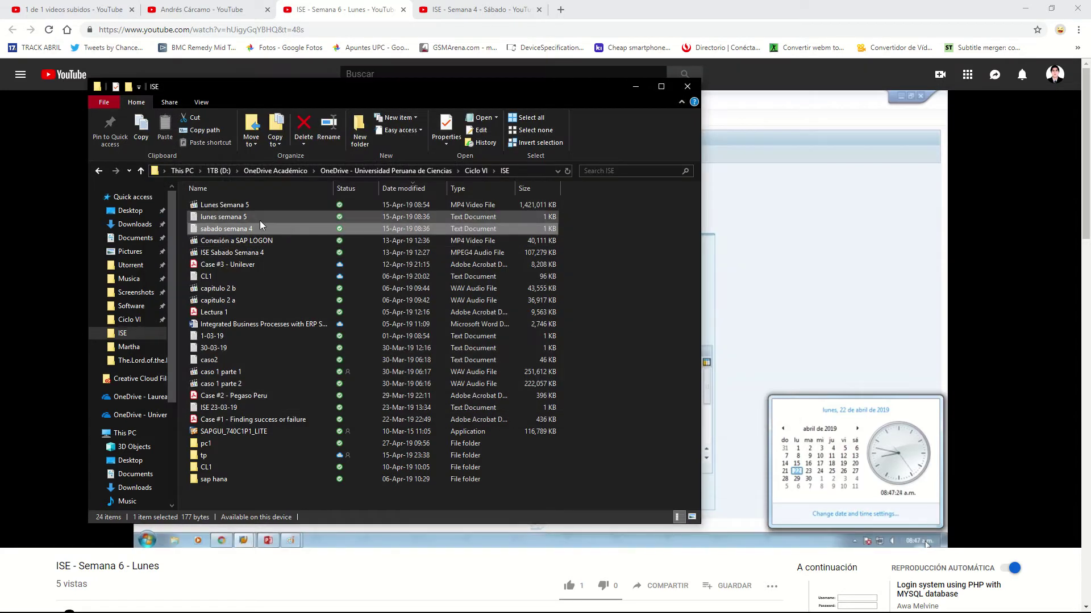
Place the six files from the Lunes Semana 5 video through Case #3 - Unilever on the clipboard
{"action": "left_click", "coordinate": [251, 206], "text": "shift"}
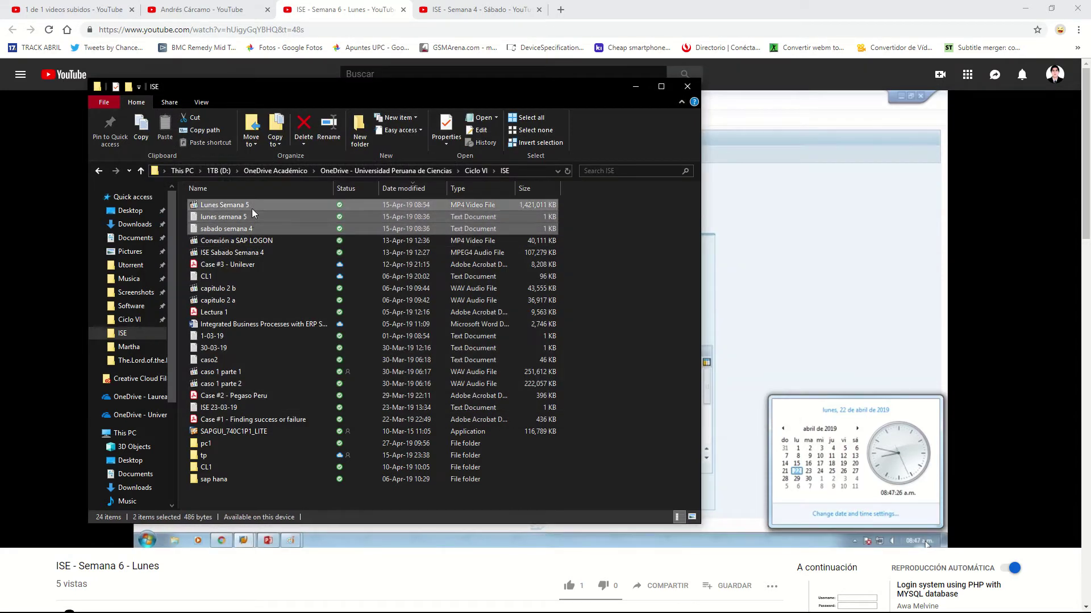
{"action": "left_click", "coordinate": [273, 239], "text": "ctrl"}
{"action": "left_click", "coordinate": [268, 250], "text": "ctrl"}
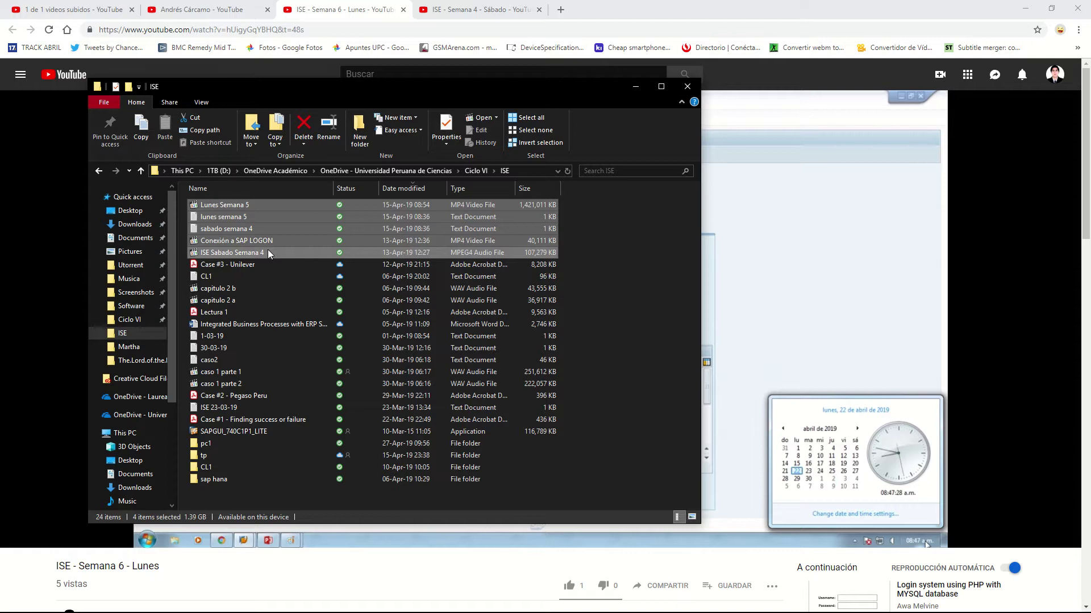
{"action": "left_click", "coordinate": [267, 264], "text": "ctrl"}
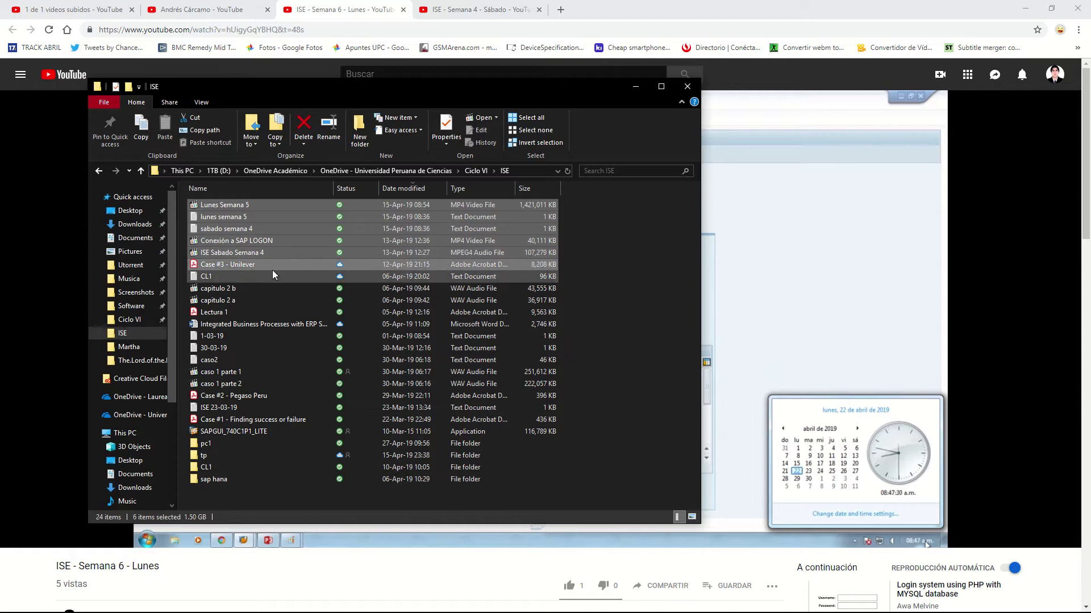
{"action": "key", "text": "ctrl+c"}
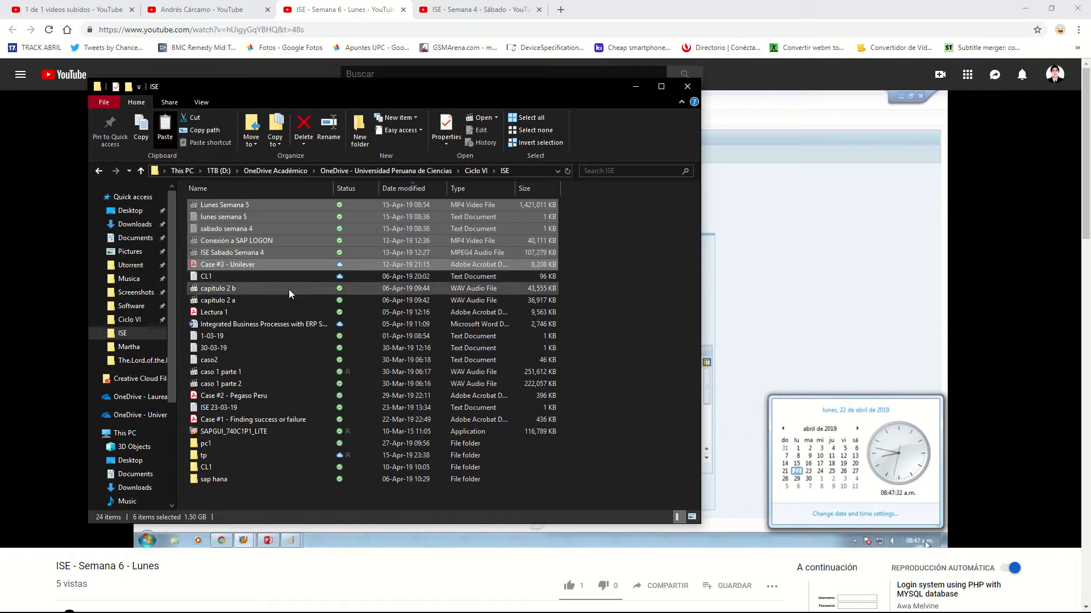
{"action": "left_click", "coordinate": [125, 331]}
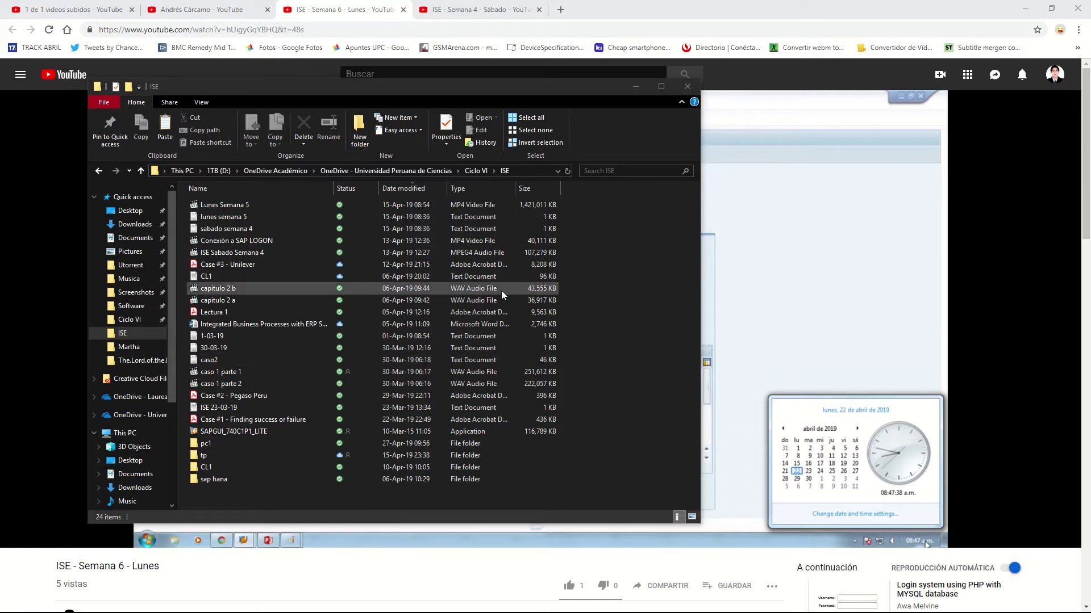
Open the ACVE-FIT (F:) drive in a new File Explorer window and select ISE - Sabado Semana 4 - 1era Parte and ISE LUNES SEMANA 6
{"action": "key", "text": "super+e"}
{"action": "left_click", "coordinate": [328, 381]}
{"action": "double_click", "coordinate": [329, 380]}
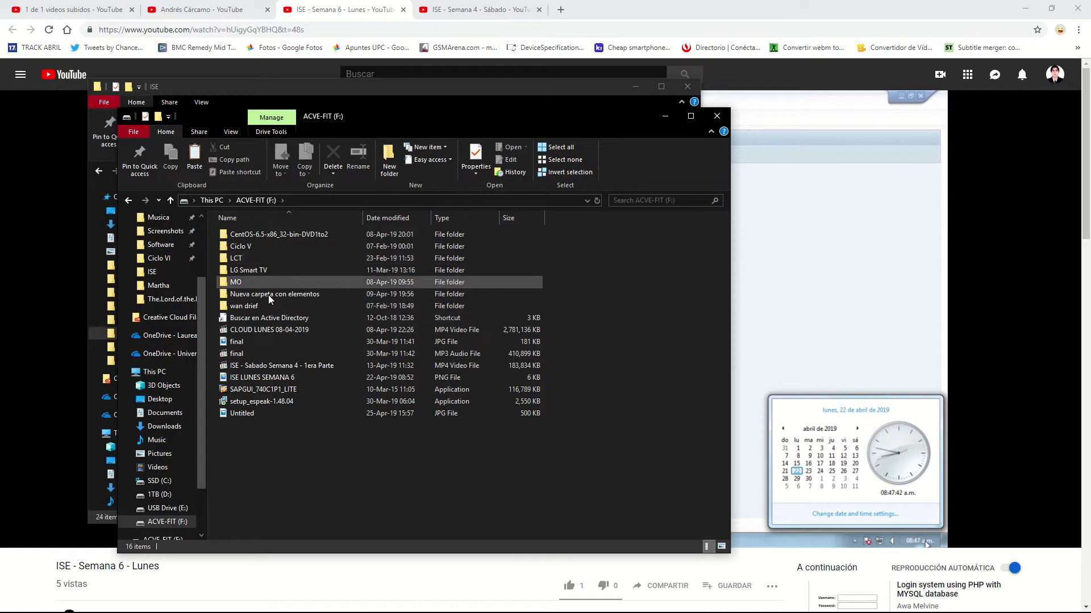
{"action": "left_click", "coordinate": [276, 365]}
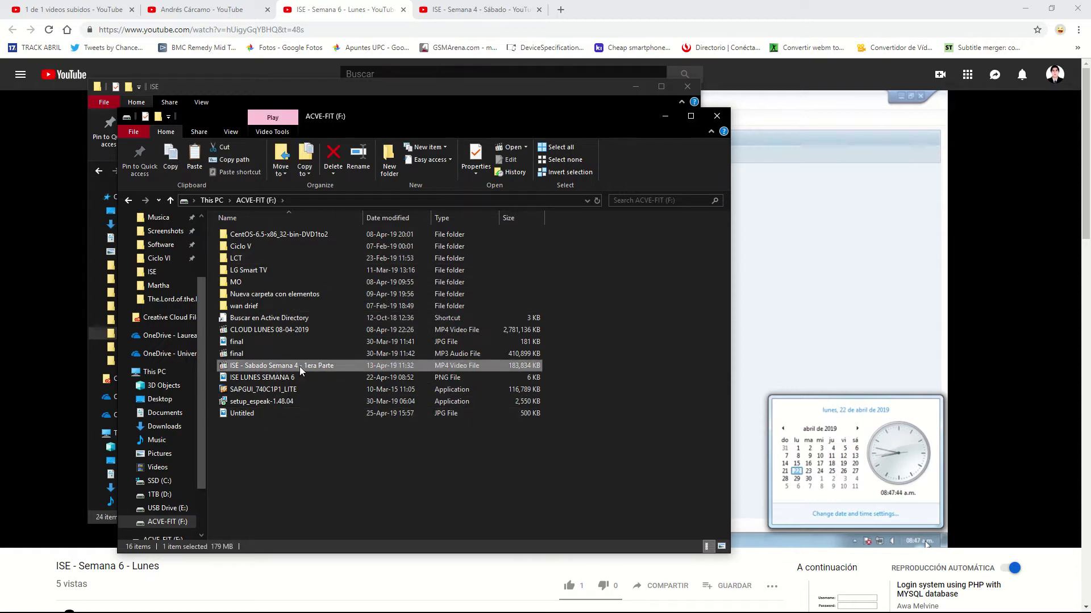
{"action": "left_click", "coordinate": [286, 377], "text": "ctrl"}
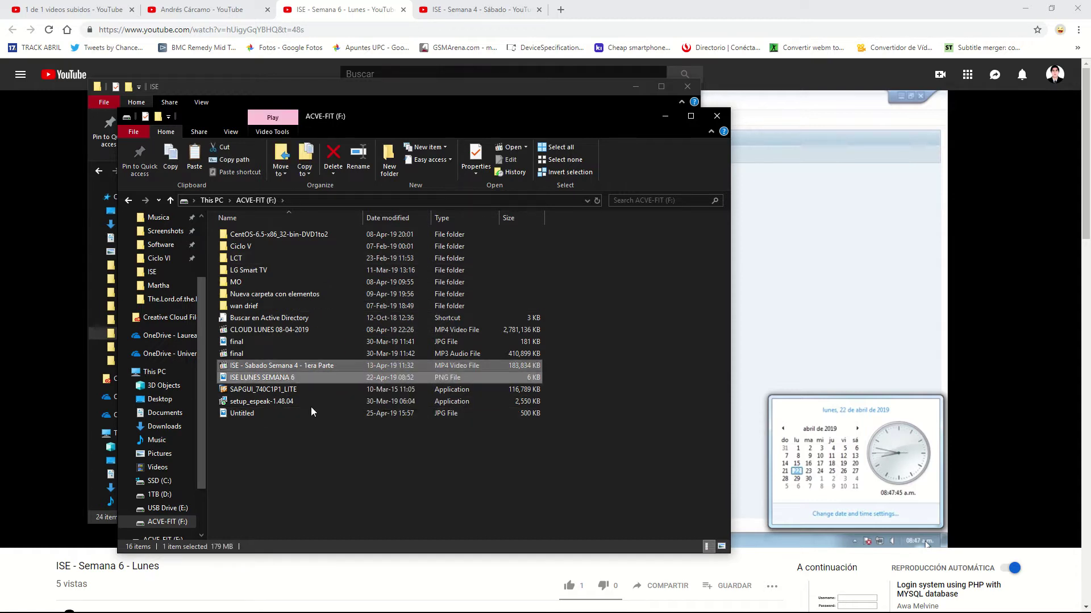
View the Untitled image on the F: drive with Photos, making Photos the default app for .jpg files
{"action": "left_click", "coordinate": [257, 414]}
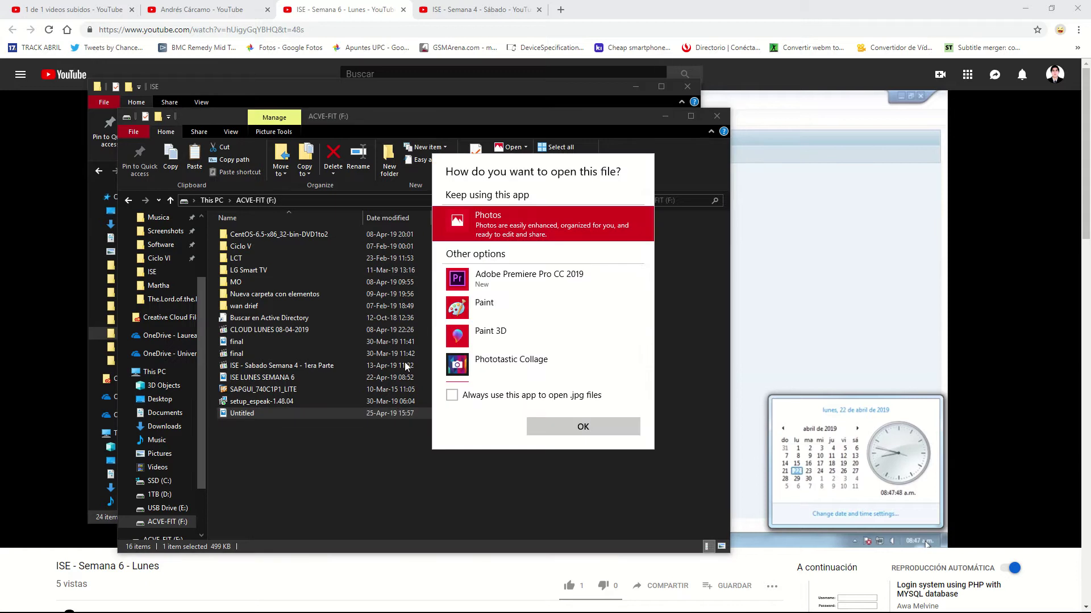
{"action": "left_click", "coordinate": [452, 395]}
{"action": "left_click", "coordinate": [583, 427]}
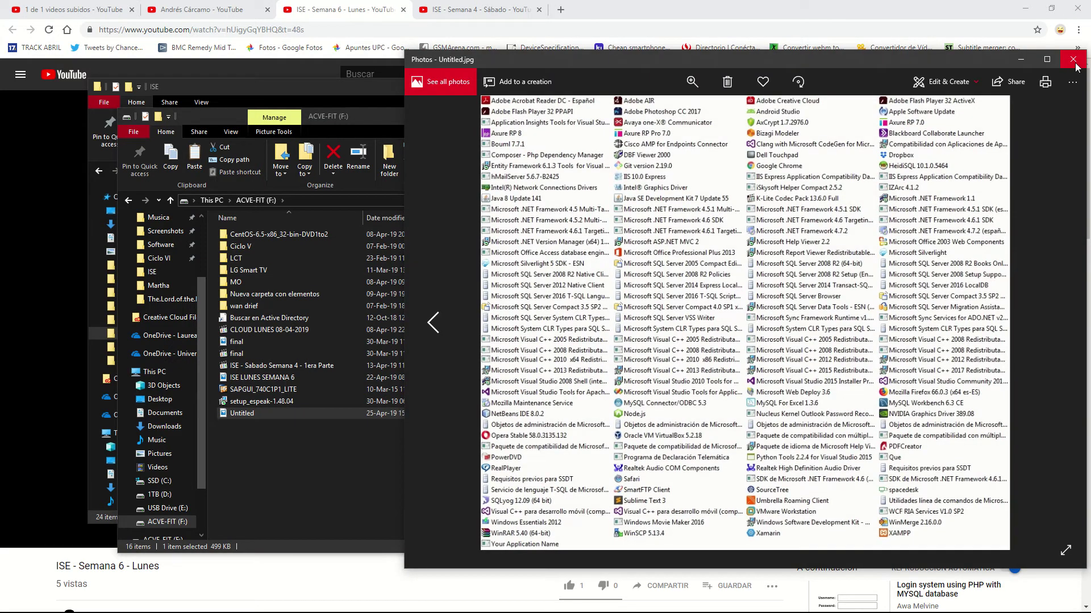
{"action": "left_click", "coordinate": [1072, 62]}
Permanently delete the Untitled image from the F: drive and view the final JPG image
{"action": "key", "text": "shift+Delete"}
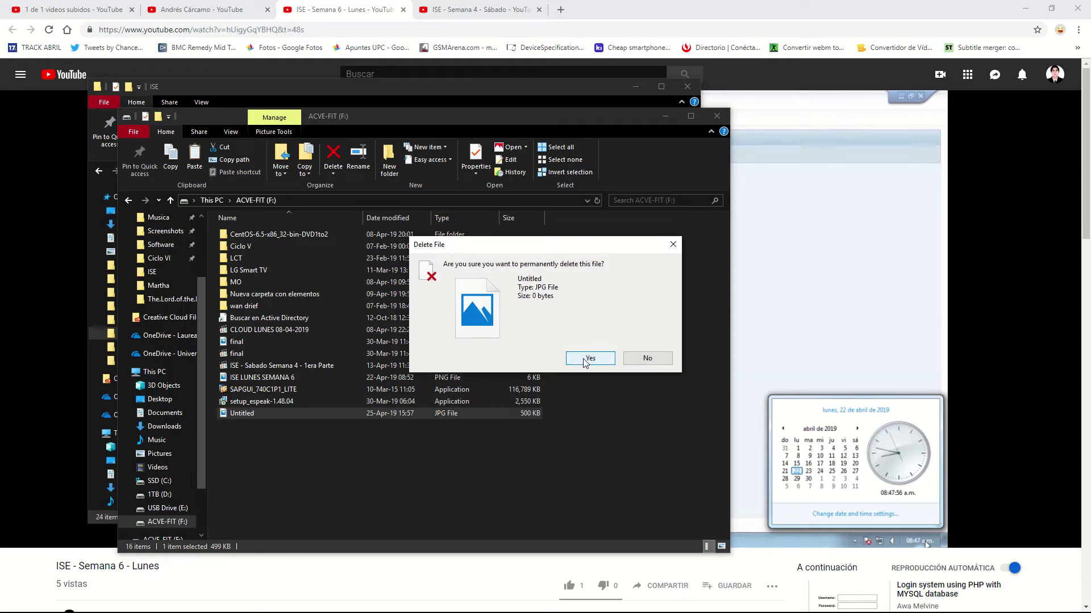
{"action": "left_click", "coordinate": [589, 359]}
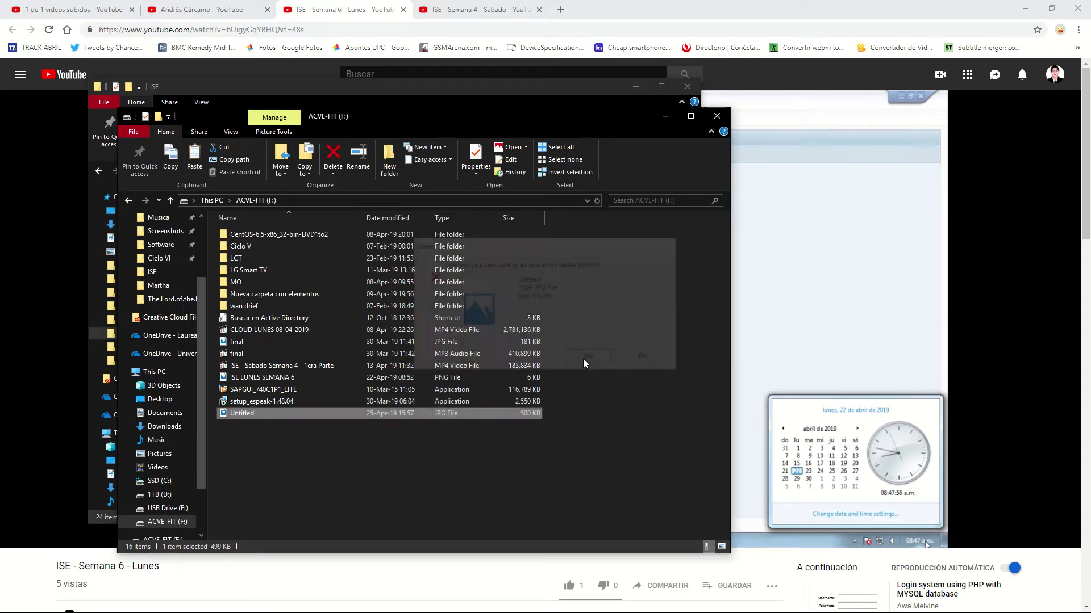
{"action": "double_click", "coordinate": [238, 342]}
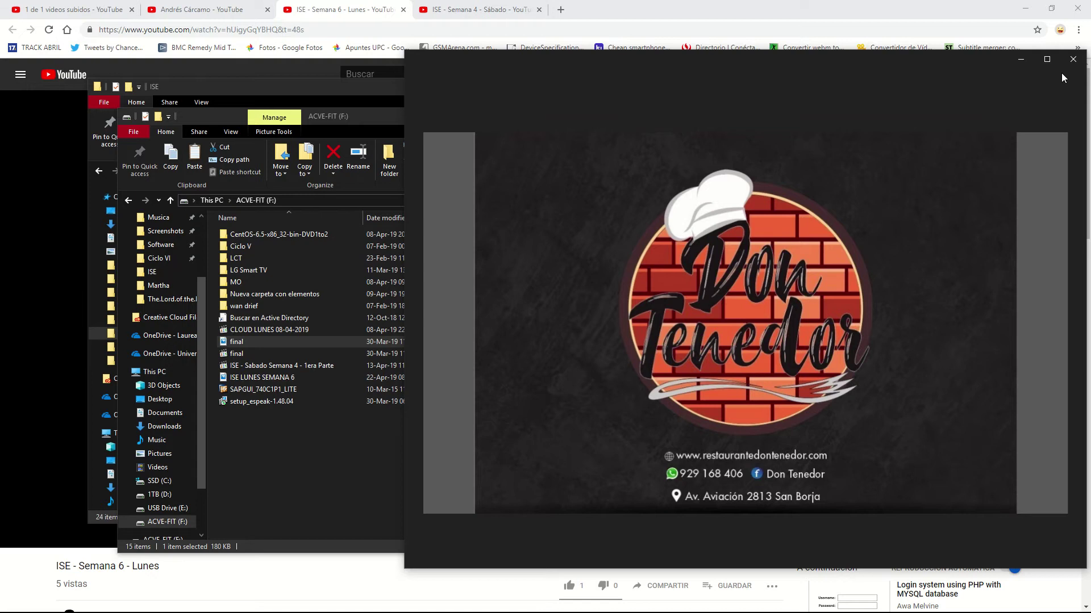
{"action": "left_click", "coordinate": [1073, 59]}
Move ISE - Sabado Semana 4 - 1era Parte, ISE LUNES SEMANA 6 and SAPGUI_740C1P1_LITE from the F: drive to the ISE folder, skipping the duplicate installer
{"action": "left_click", "coordinate": [288, 366]}
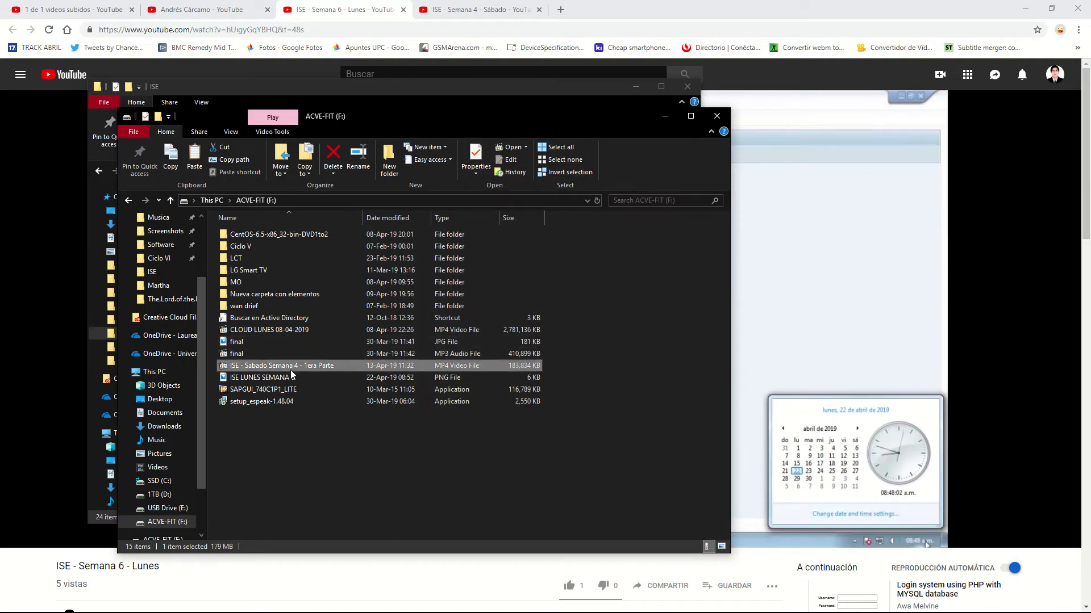
{"action": "left_click", "coordinate": [289, 378], "text": "ctrl"}
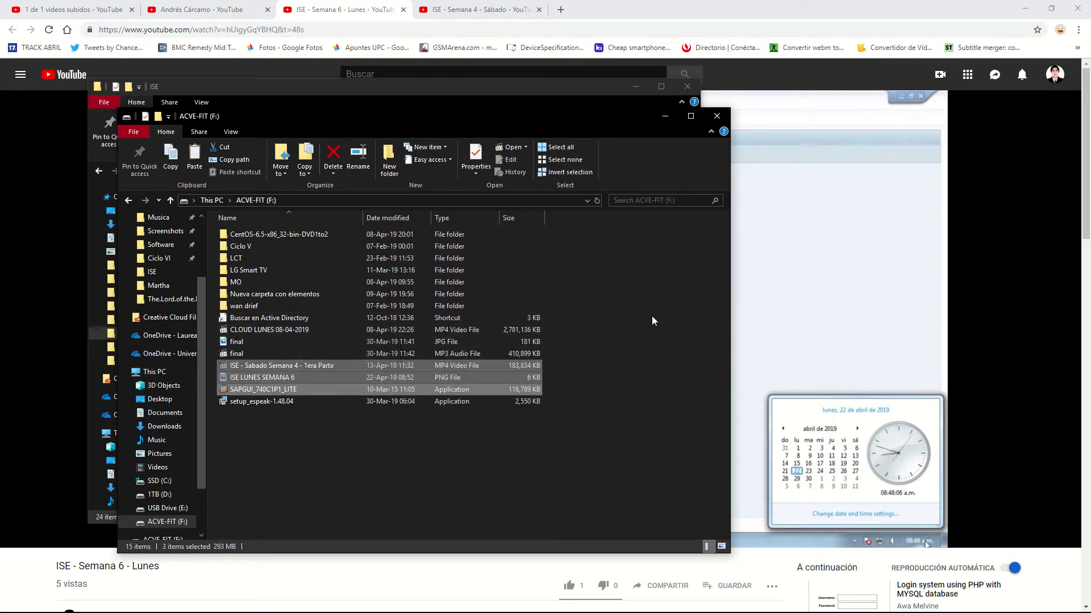
{"action": "left_click", "coordinate": [152, 274]}
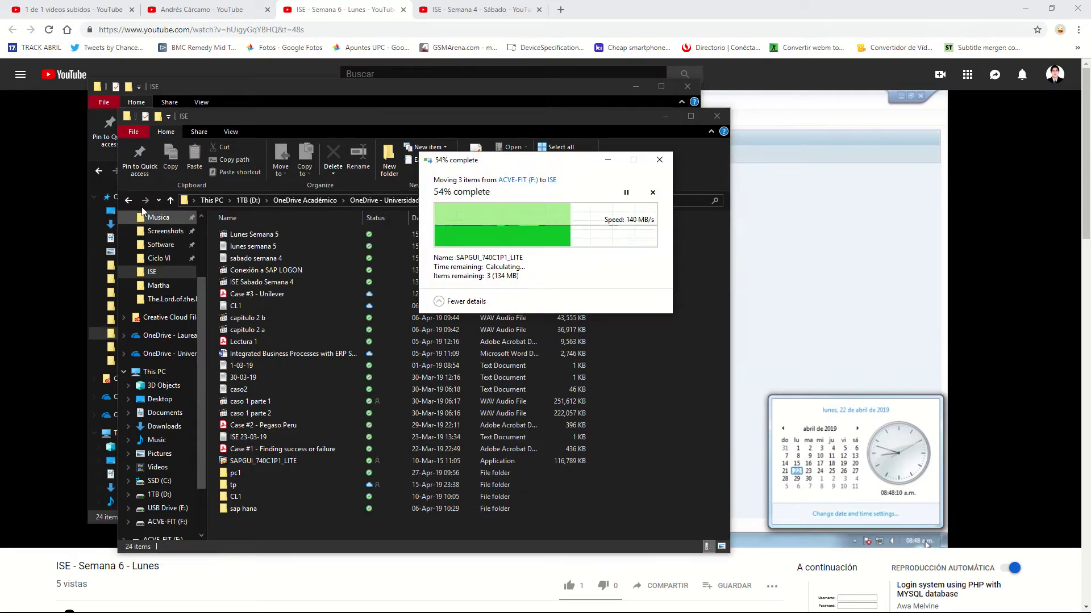
{"action": "left_click", "coordinate": [129, 200]}
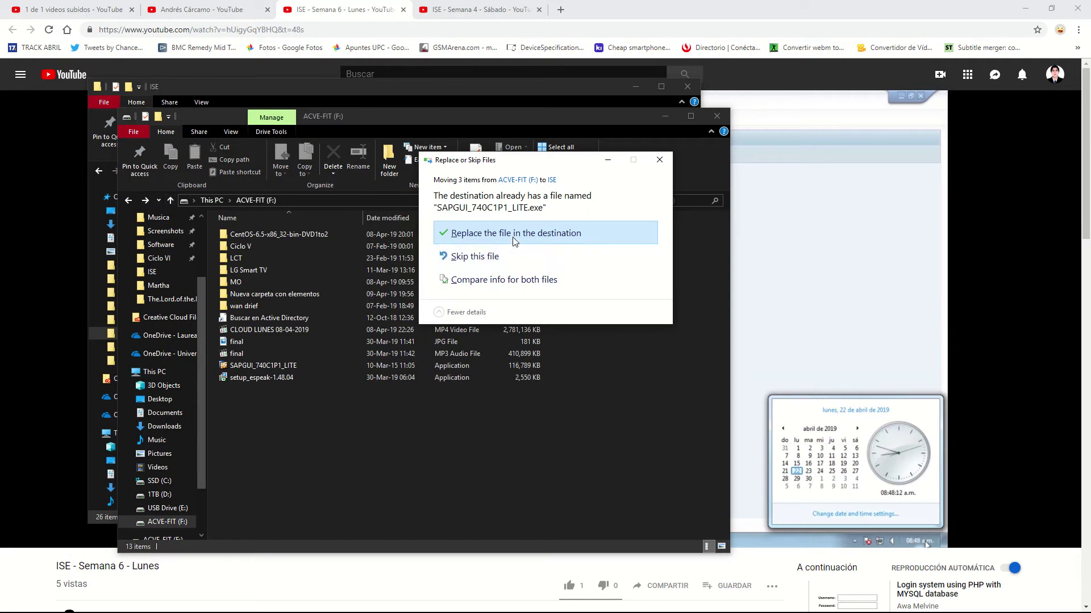
{"action": "left_click", "coordinate": [504, 259]}
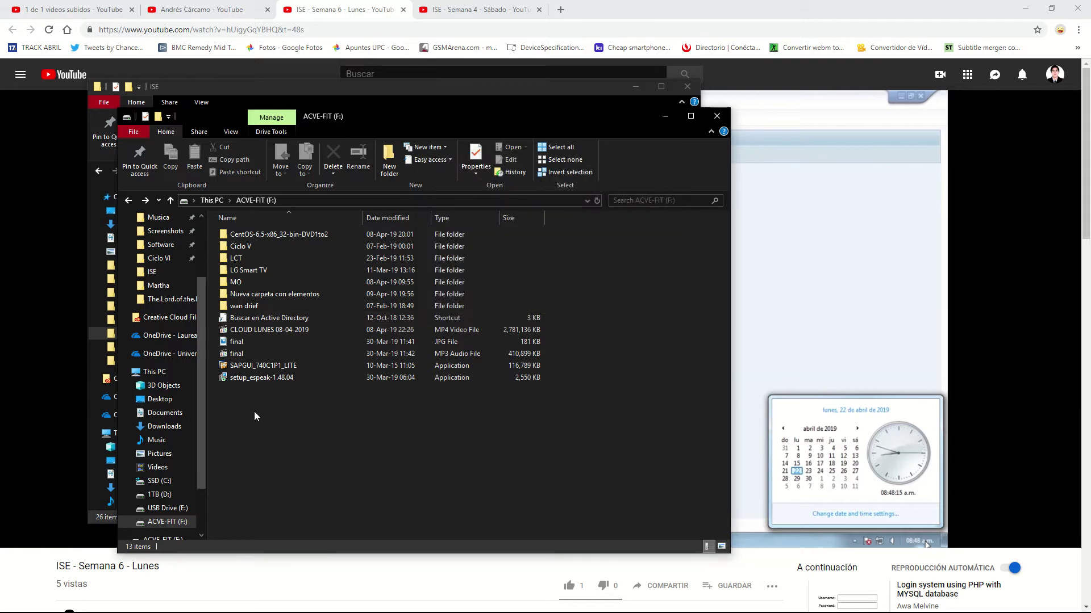
Create a Cloud folder in Ciclo VI and move the CLOUD LUNES 08-04-2019 video from the F: drive into it
{"action": "left_click", "coordinate": [274, 366]}
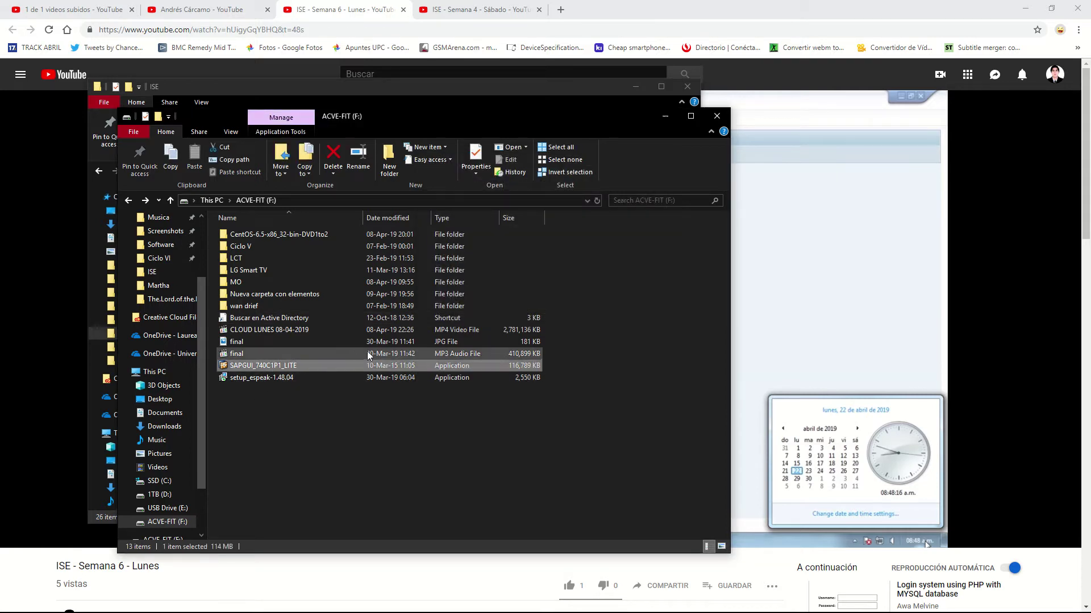
{"action": "left_click", "coordinate": [278, 332]}
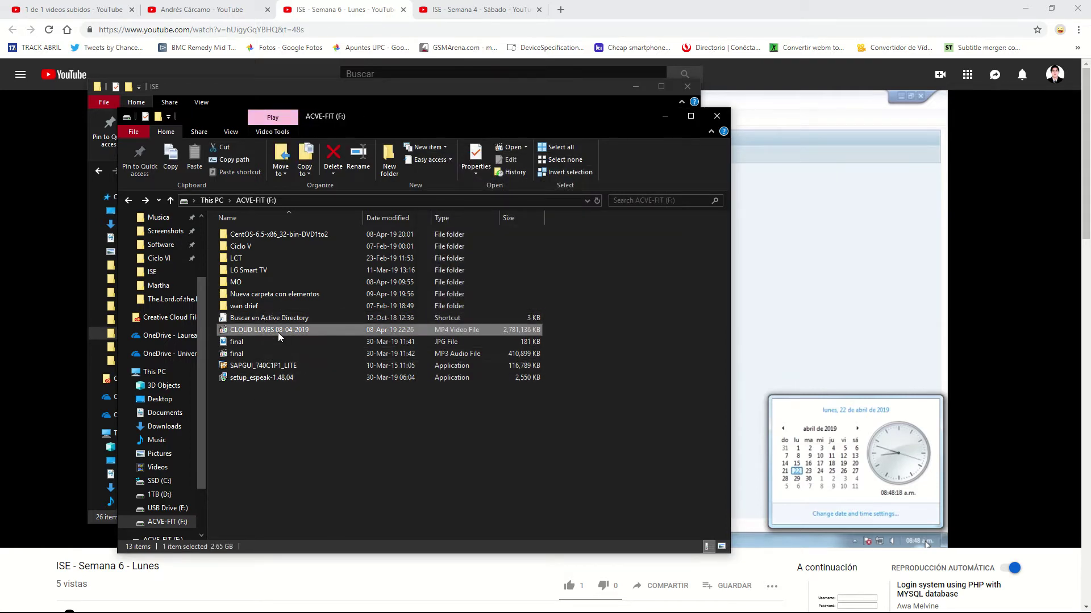
{"action": "left_click", "coordinate": [158, 258]}
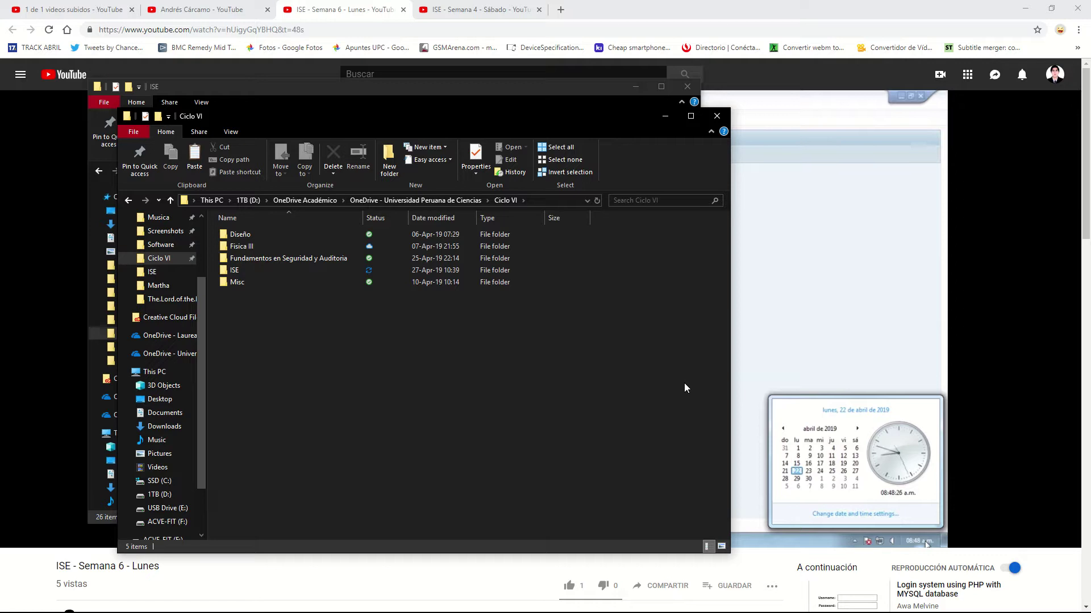
{"action": "key", "text": "ctrl+shift+n"}
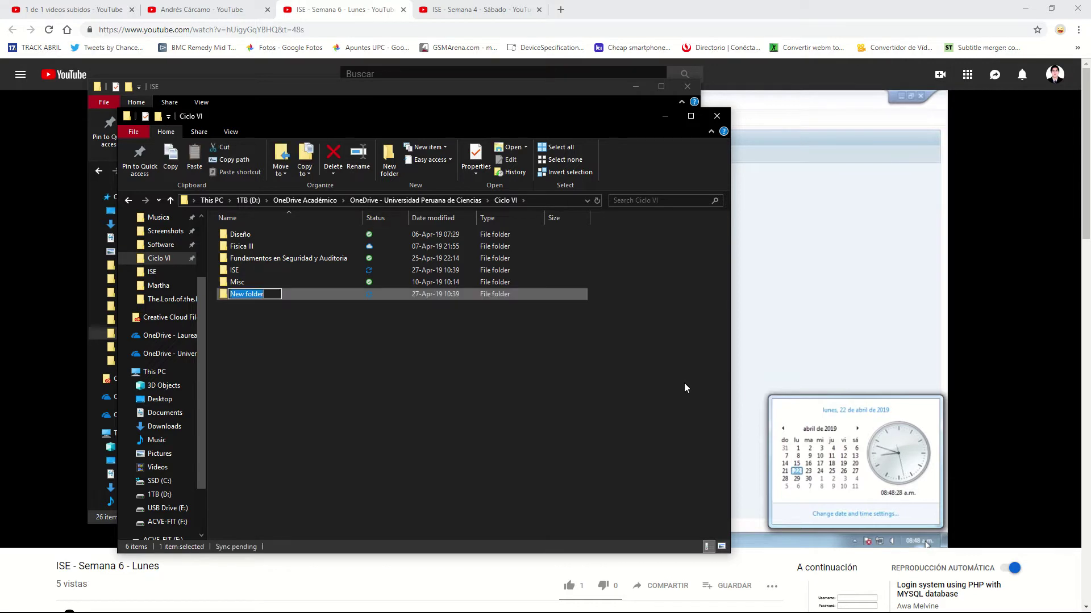
{"action": "type", "text": "c"}
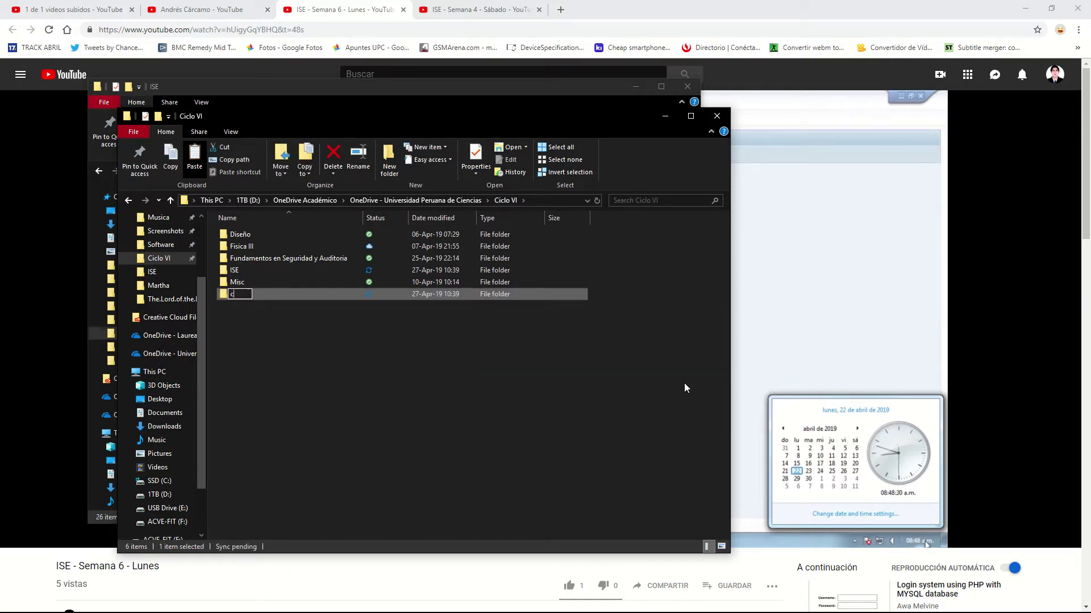
{"action": "type", "text": "loud"}
{"action": "key", "text": "Return"}
{"action": "key", "text": "Return"}
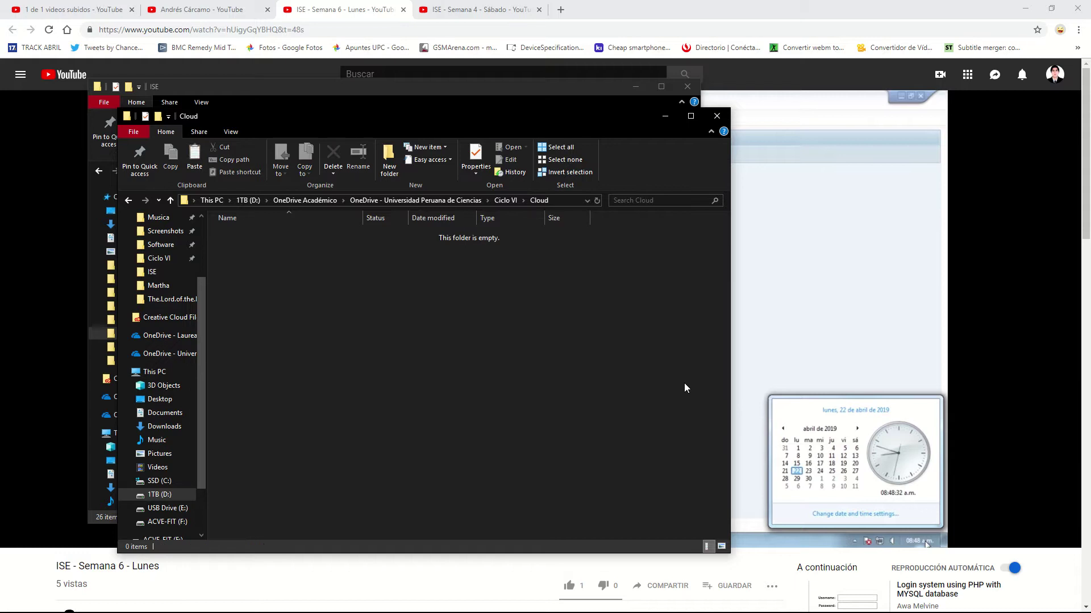
{"action": "key", "text": "ctrl+v"}
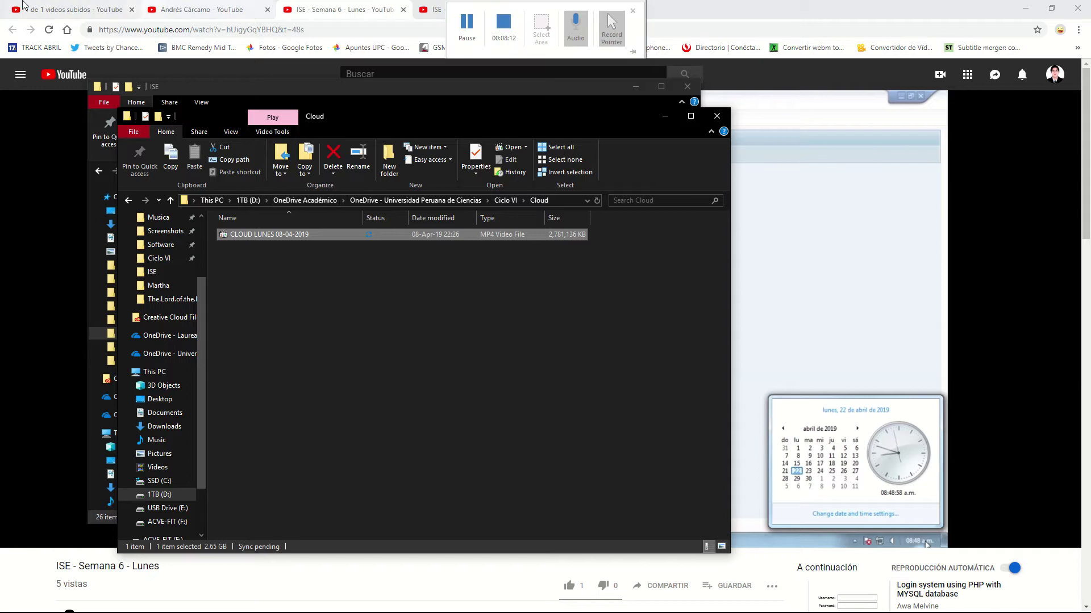
Check the uploaded videos on the YouTube channel page and the dates in the April 2019 system calendar
{"action": "left_click", "coordinate": [117, 6]}
{"action": "left_click", "coordinate": [257, 6]}
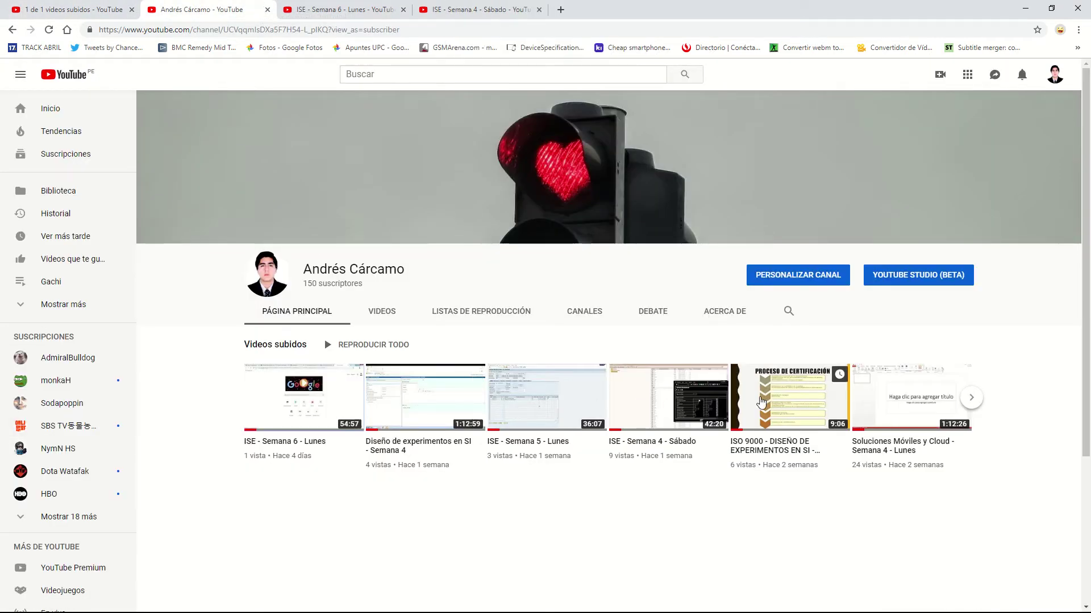
{"action": "key", "text": "alt+Tab"}
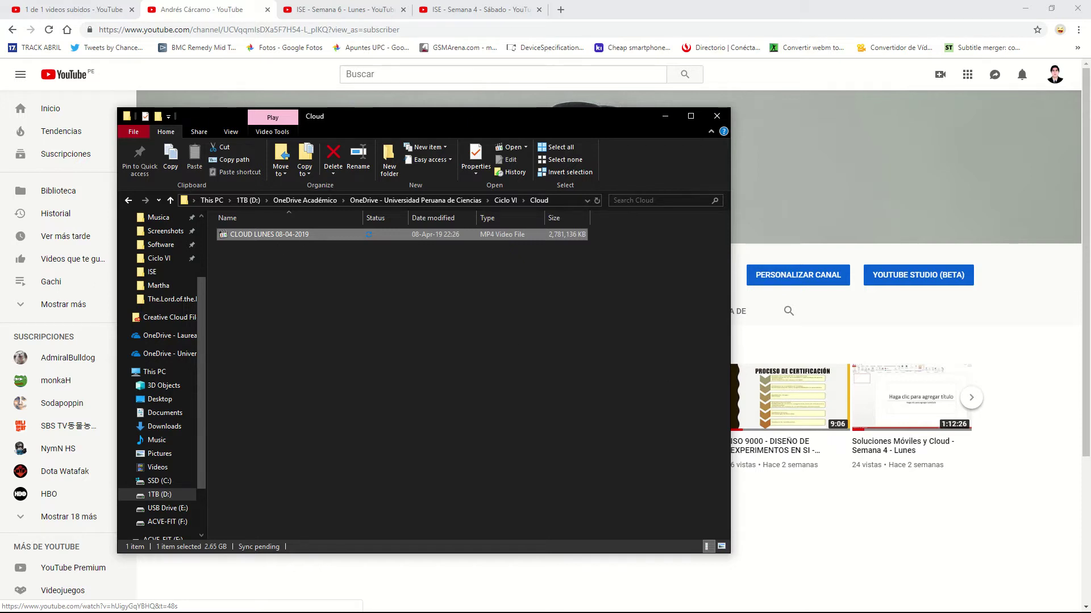
{"action": "key", "text": "super"}
{"action": "left_click", "coordinate": [1075, 608]}
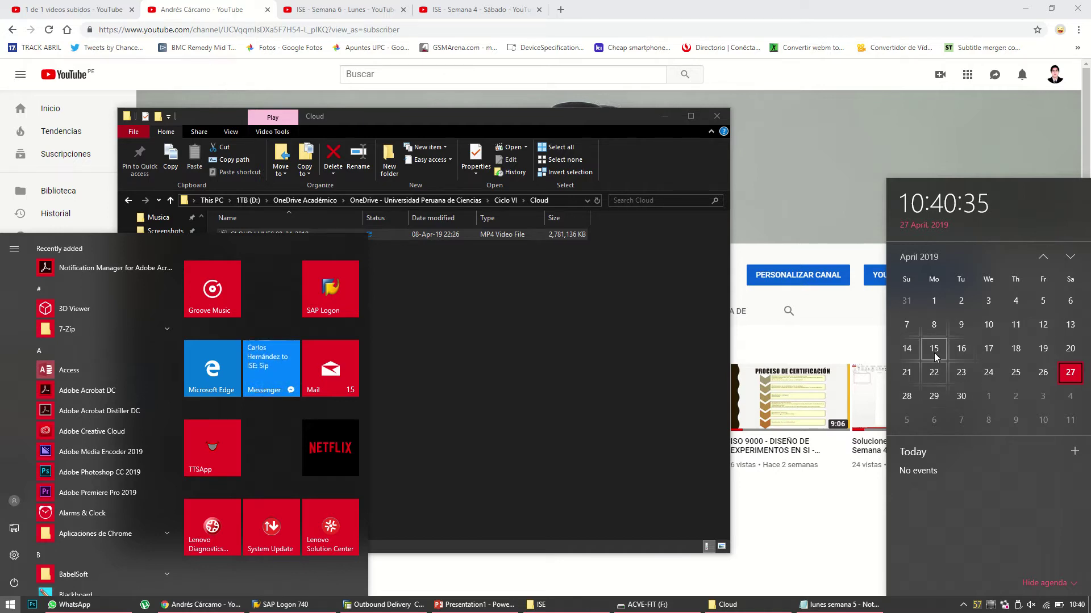
{"action": "left_click", "coordinate": [733, 325]}
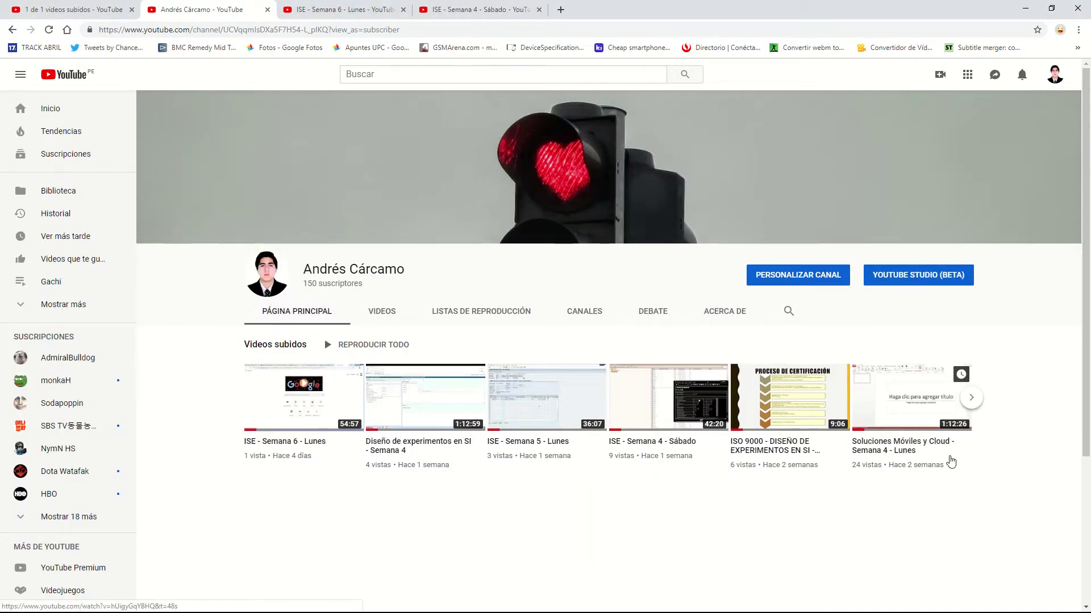
{"action": "scroll", "coordinate": [845, 468], "scroll_direction": "down", "scroll_amount": 3}
Delete the CLOUD LUNES 08-04-2019 video from the Cloud folder and return to Ciclo VI
{"action": "key", "text": "alt+Tab"}
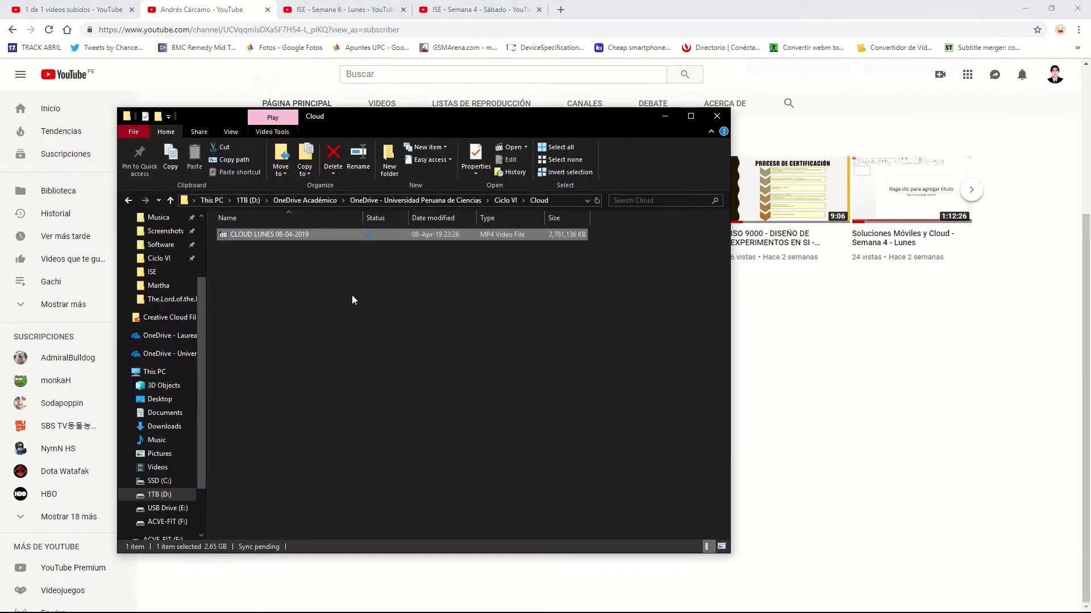
{"action": "key", "text": "Delete"}
{"action": "scroll", "coordinate": [167, 413], "scroll_direction": "down", "scroll_amount": 2}
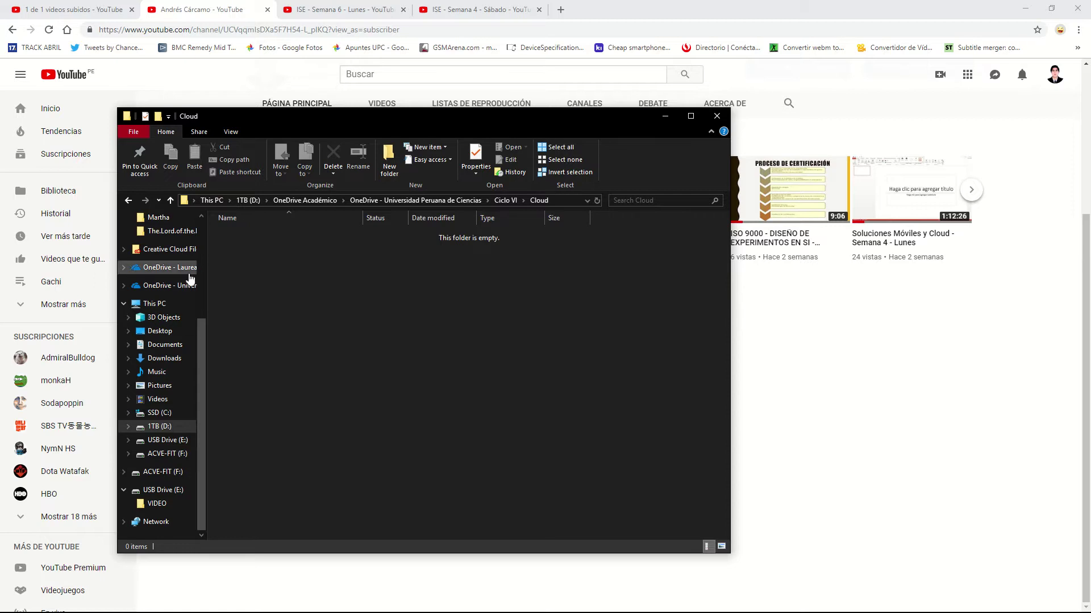
{"action": "key", "text": "alt+Up"}
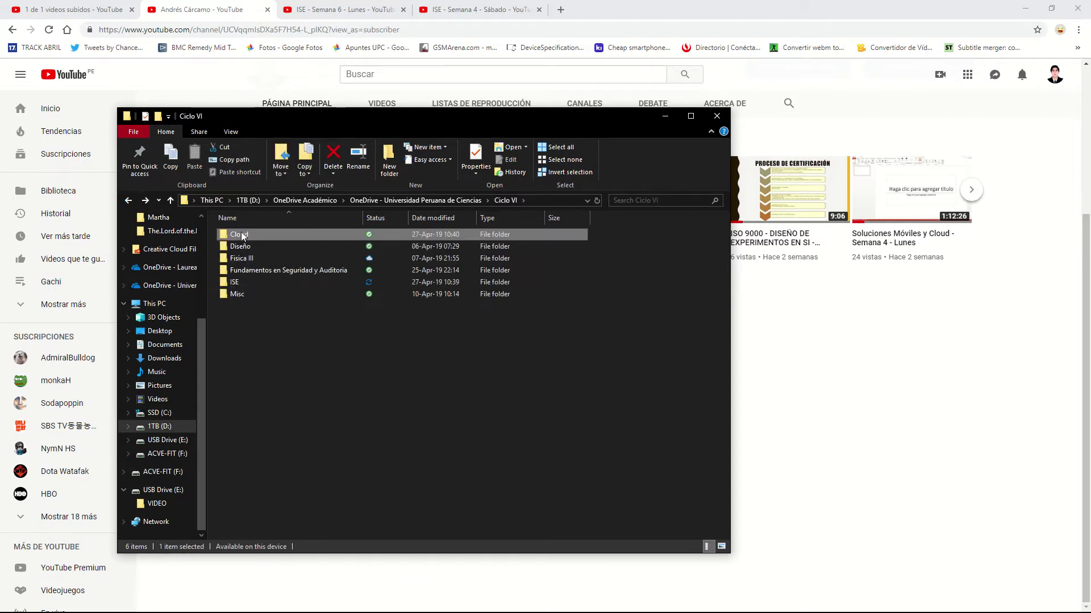
{"action": "double_click", "coordinate": [240, 234]}
{"action": "left_click", "coordinate": [129, 200]}
Open the ISE folder, check the channel's uploads, and delete the Lunes Semana 5 video file
{"action": "left_click", "coordinate": [265, 286]}
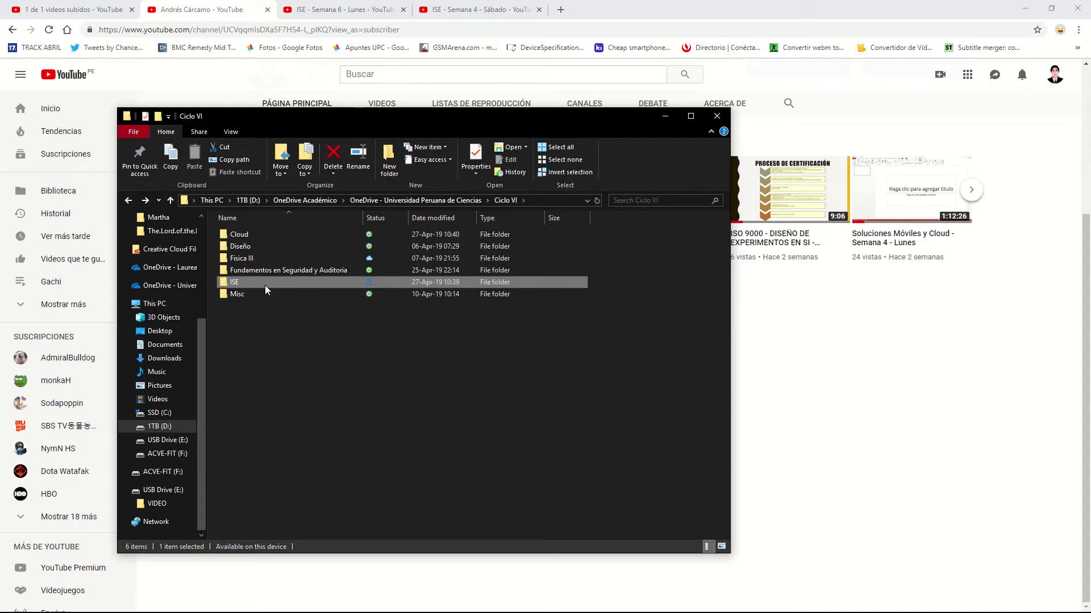
{"action": "double_click", "coordinate": [264, 282]}
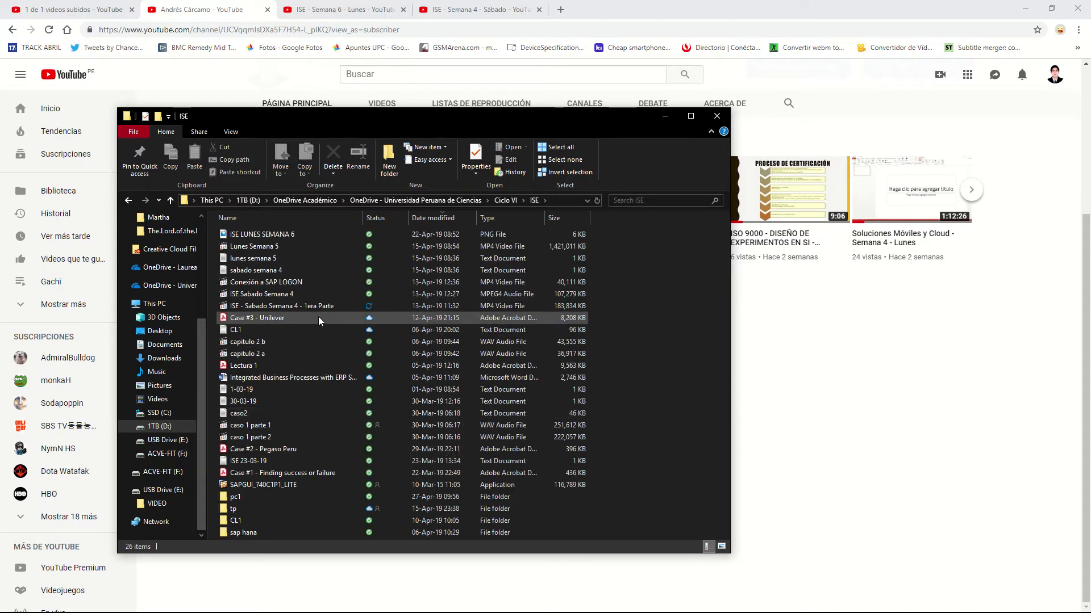
{"action": "key", "text": "alt+Tab"}
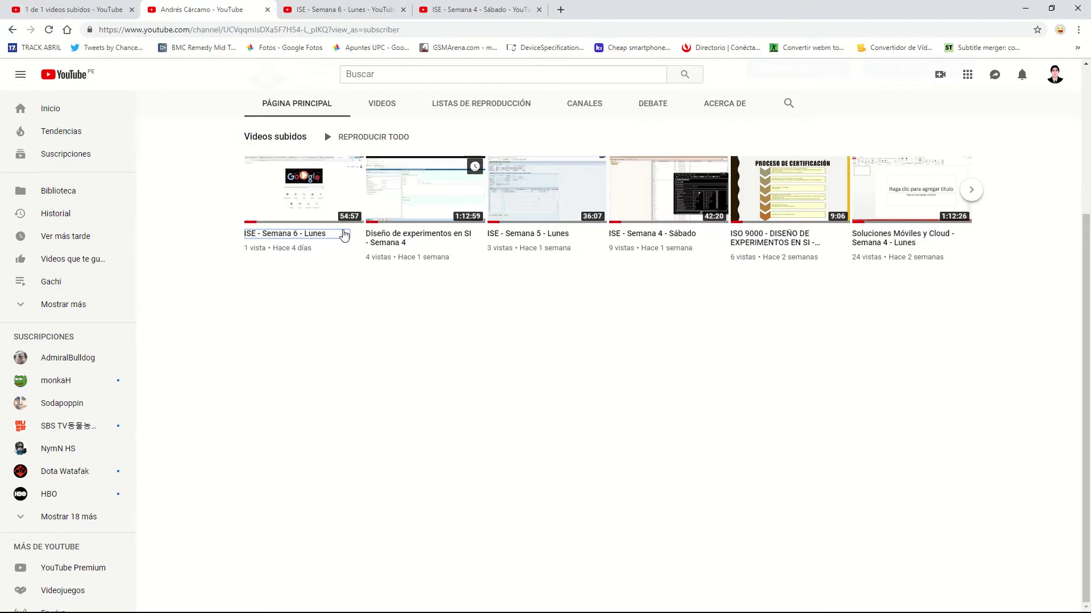
{"action": "key", "text": "alt+Tab"}
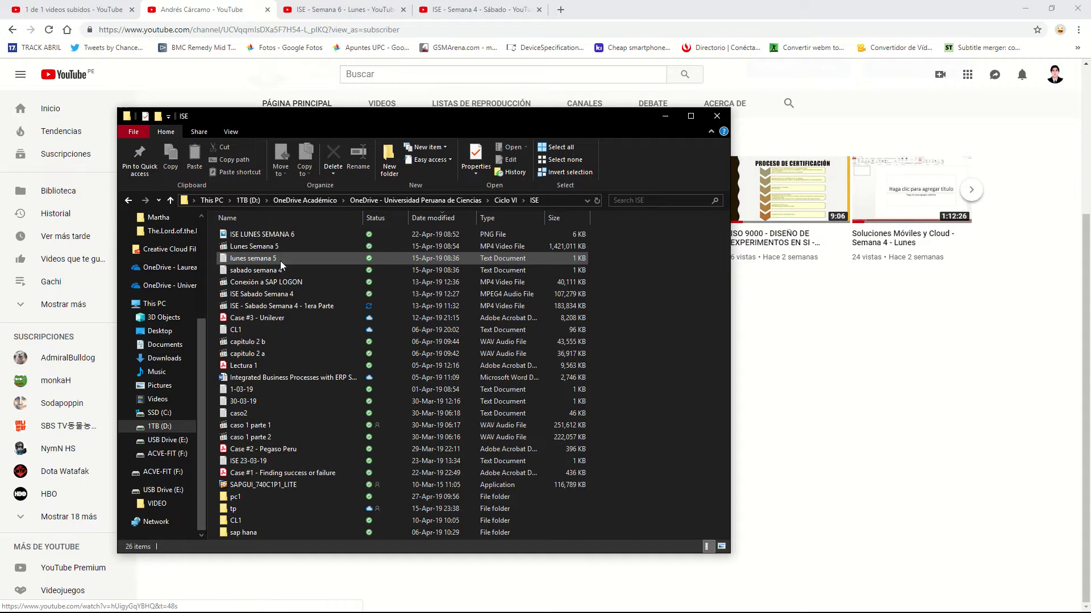
{"action": "left_click", "coordinate": [246, 247]}
{"action": "key", "text": "Delete"}
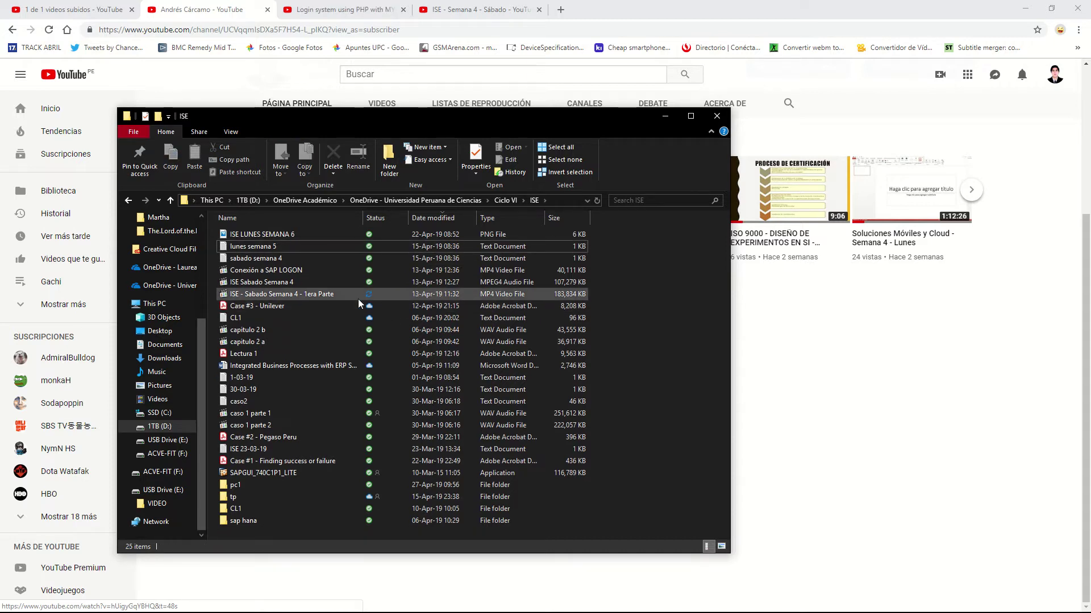
Compare the ISE - Sabado Semana 4 - 1era Parte file with the ISE - Semana 4 - Sábado upload on the channel
{"action": "key", "text": "alt+Tab"}
{"action": "key", "text": "alt+Tab"}
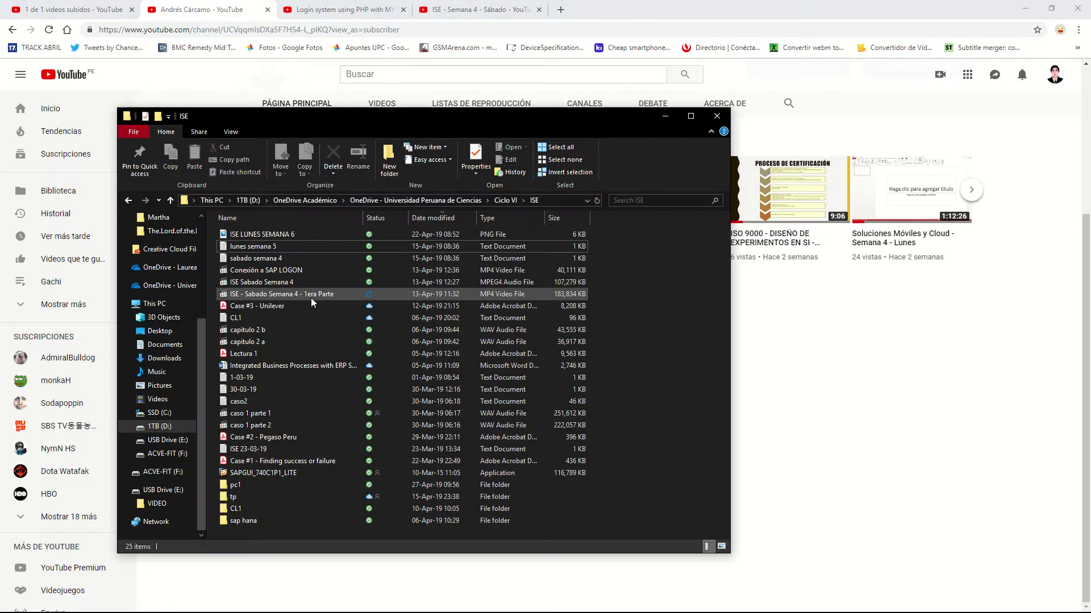
{"action": "left_click", "coordinate": [311, 298]}
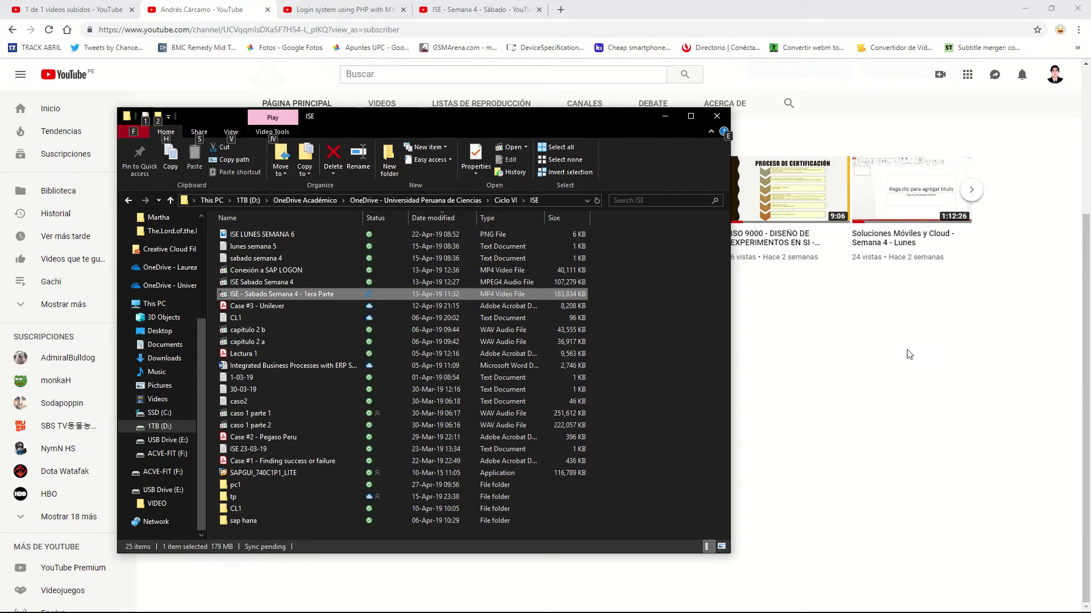
{"action": "key", "text": "alt+Tab"}
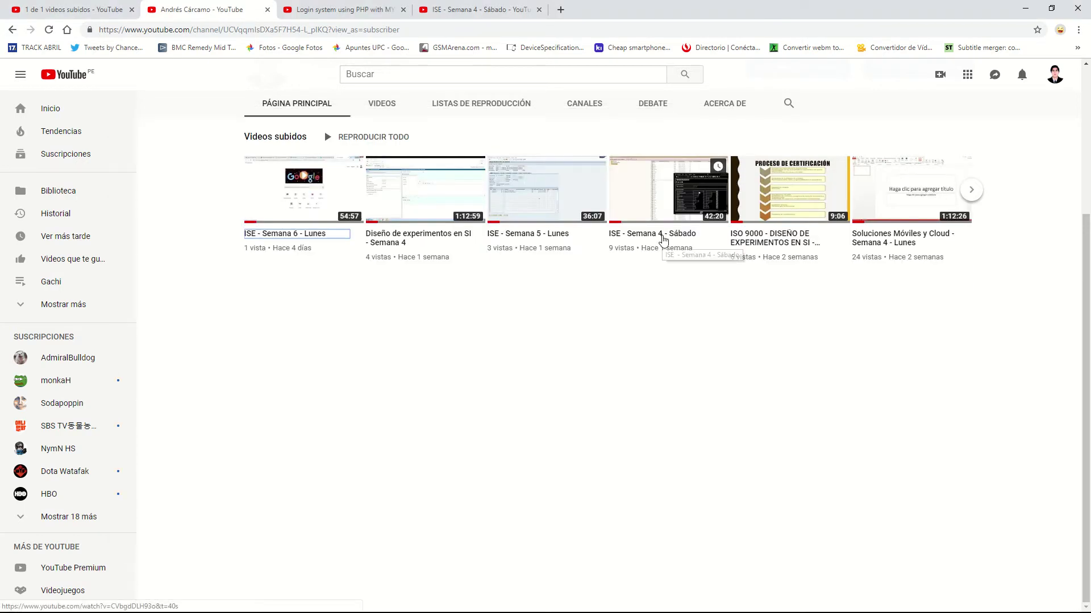
{"action": "key", "text": "alt+Tab"}
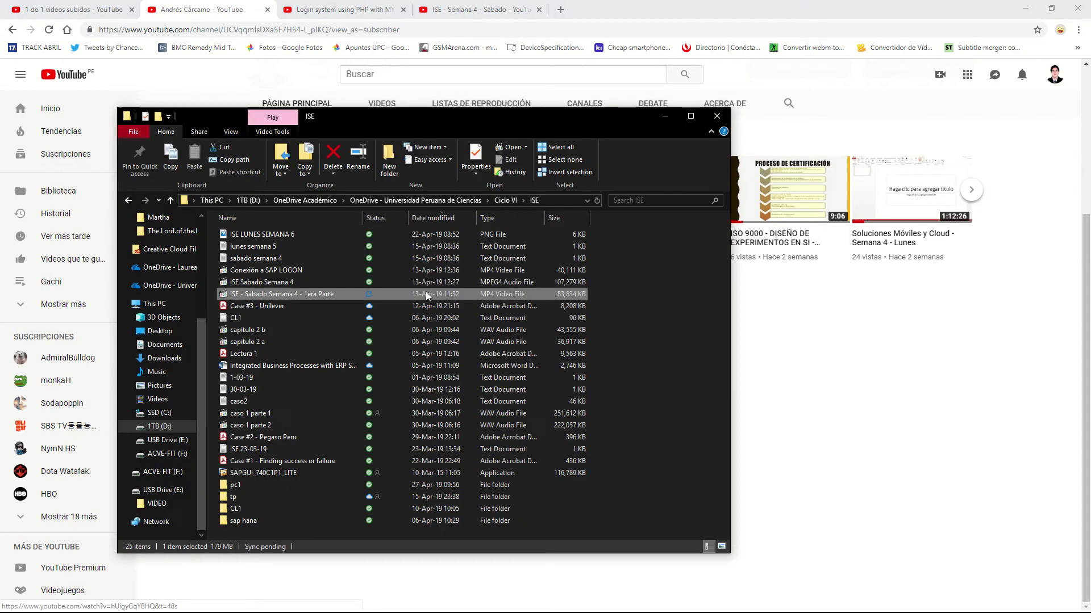
Check the length of the ISE Sabado Semana 4 recording in its file details and in the media player
{"action": "left_click", "coordinate": [262, 284]}
{"action": "right_click", "coordinate": [261, 284]}
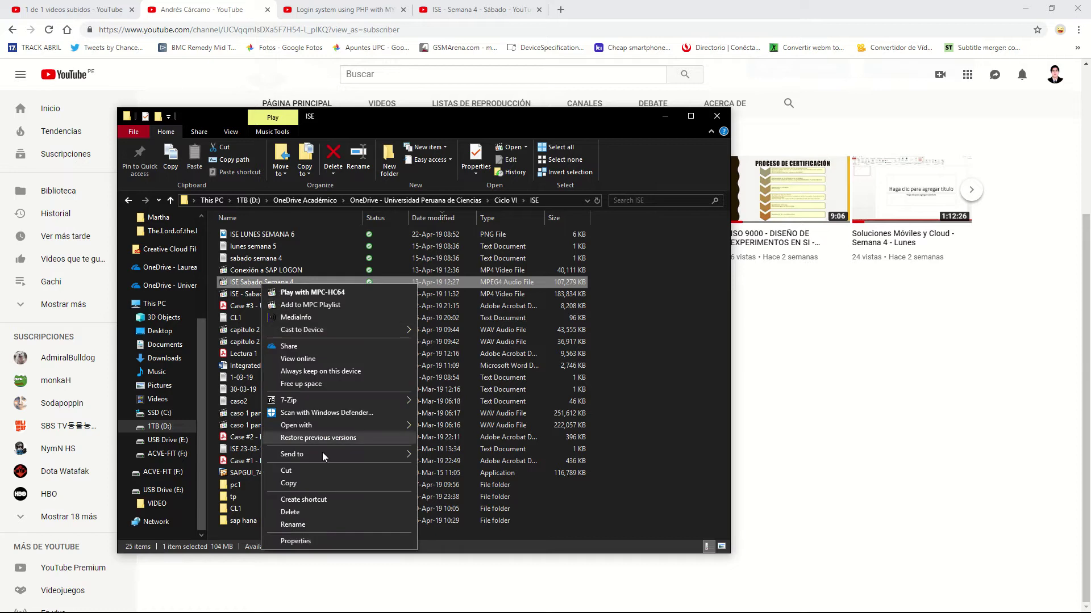
{"action": "left_click", "coordinate": [318, 541]}
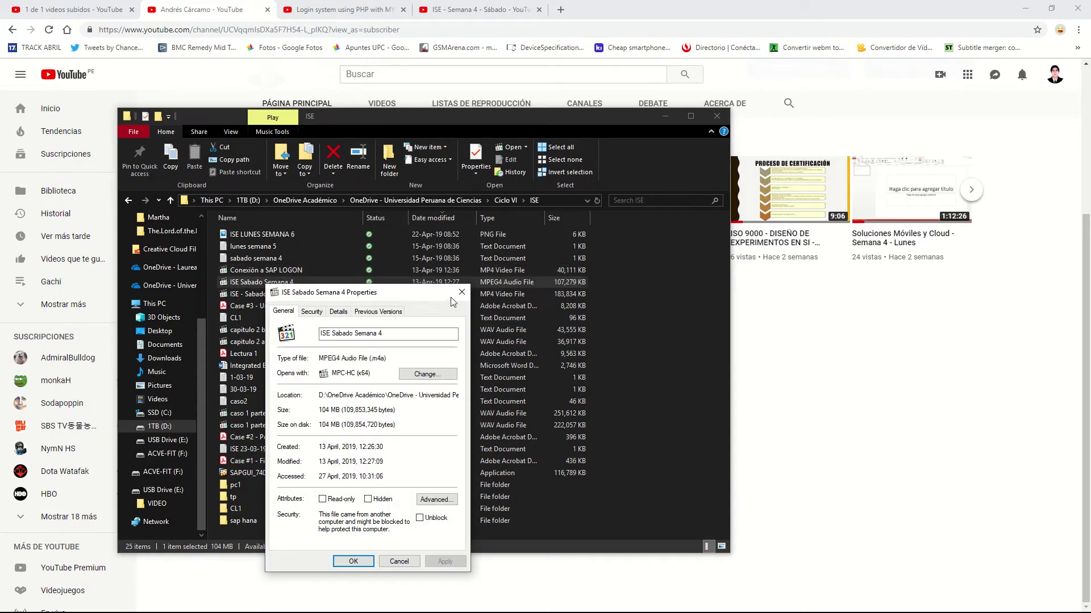
{"action": "left_click", "coordinate": [338, 312]}
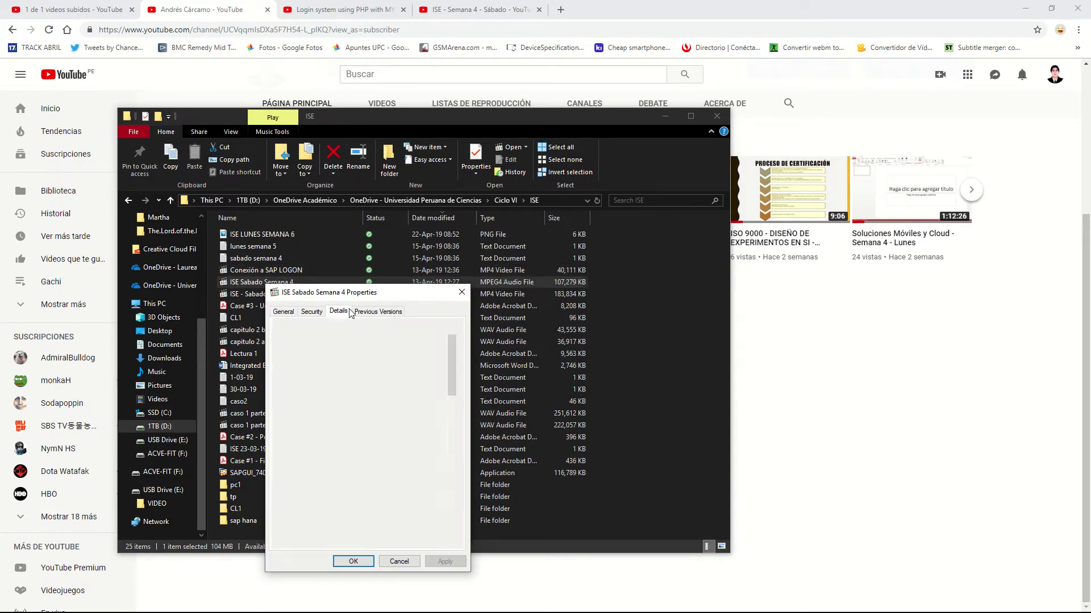
{"action": "scroll", "coordinate": [426, 394], "scroll_direction": "down", "scroll_amount": 3}
{"action": "left_click", "coordinate": [439, 371]}
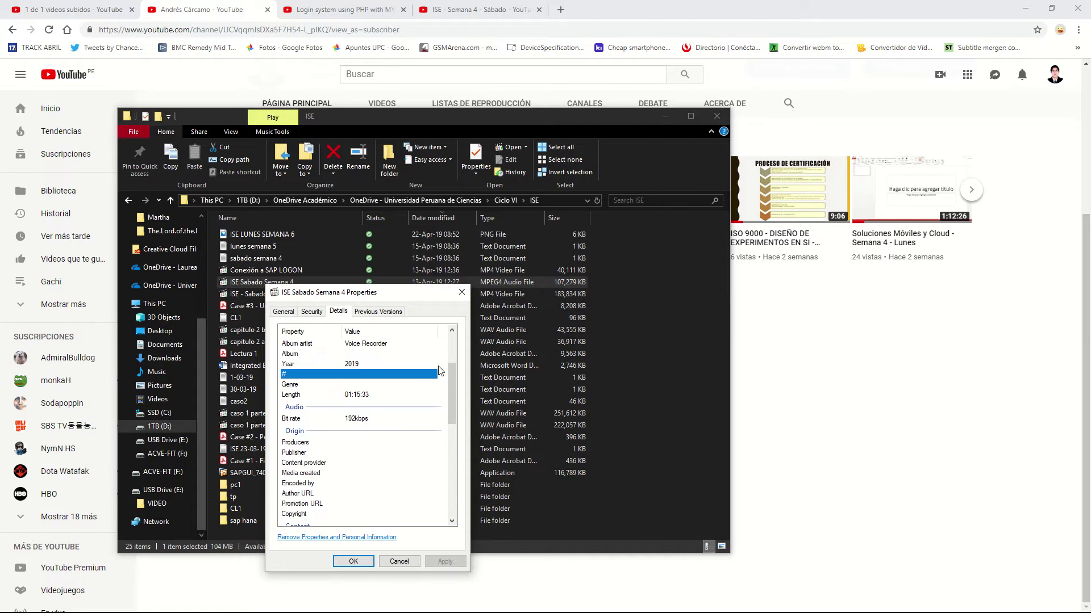
{"action": "left_click", "coordinate": [461, 294]}
{"action": "left_click", "coordinate": [815, 325]}
{"action": "key", "text": "alt+Tab"}
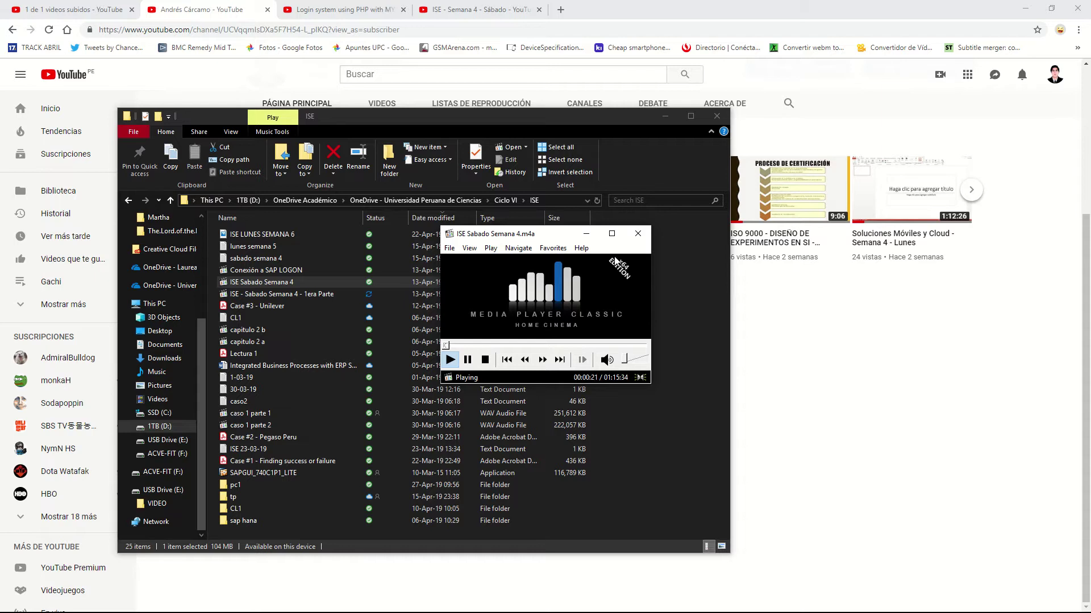
{"action": "left_click", "coordinate": [637, 234]}
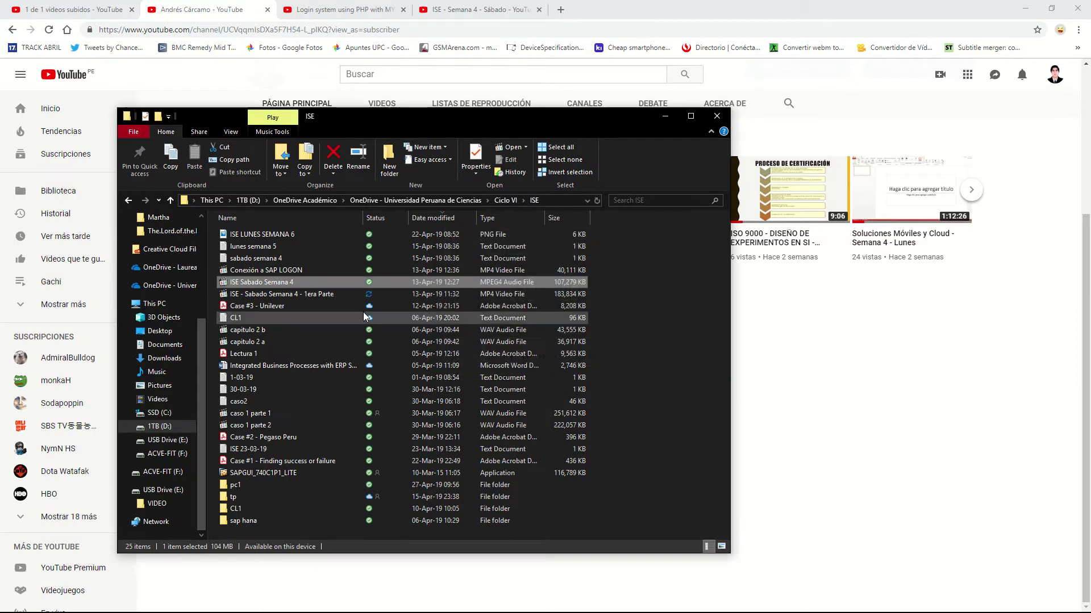
Rename the ISE Sabado Semana 4 recording as ISE Sabado Semana 4 audio
{"action": "left_click", "coordinate": [296, 280]}
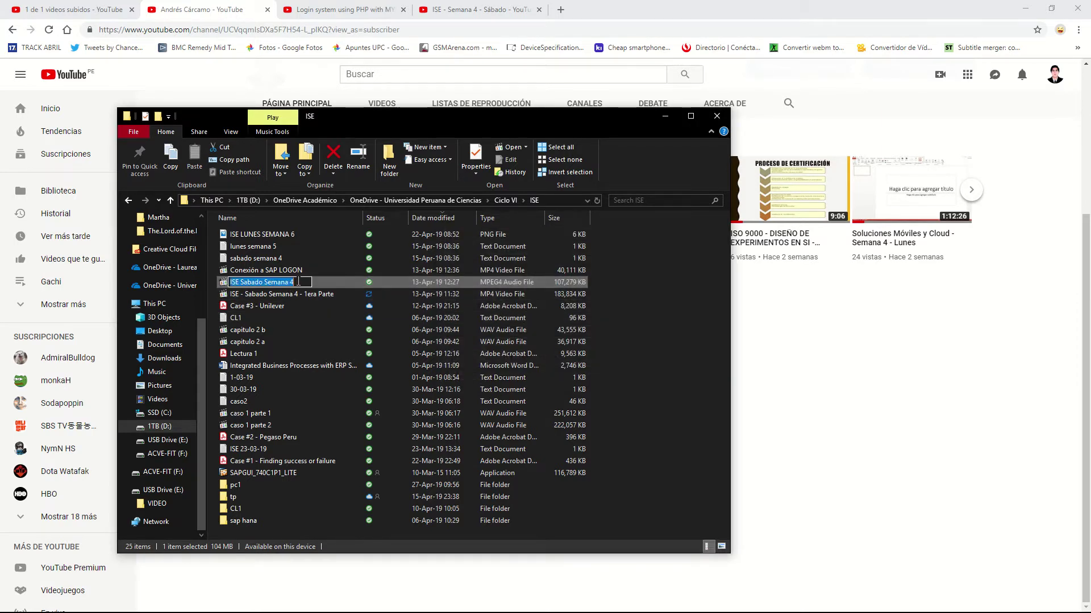
{"action": "key", "text": "End"}
{"action": "type", "text": "au"}
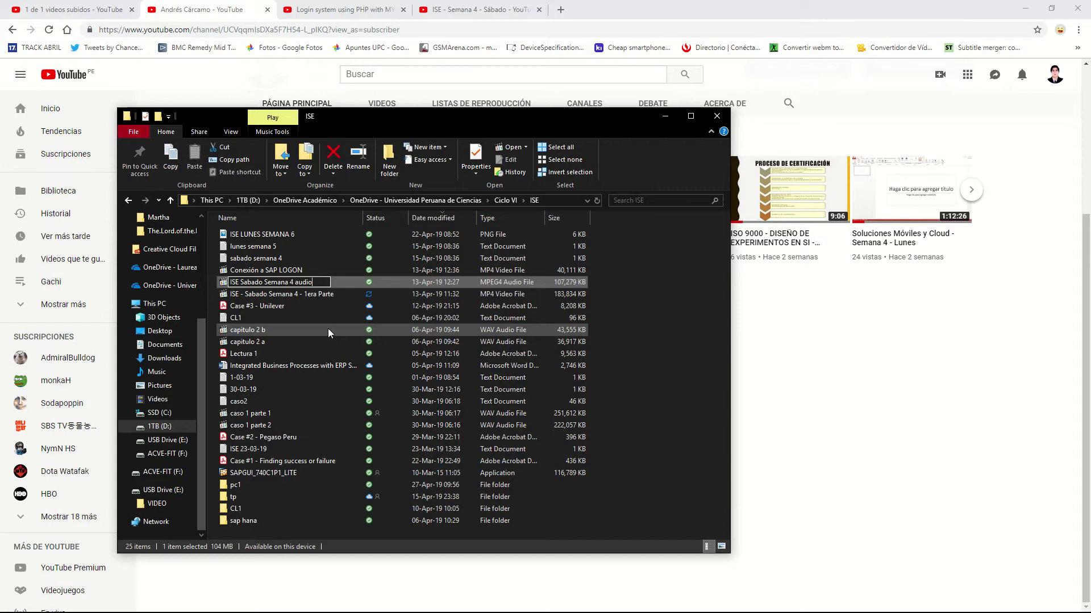
{"action": "key", "text": "Return"}
Check the duration of ISE - Sabado Semana 4 - 1era Parte in MediaInfo, declining the update, and compare it with the channel's uploads
{"action": "left_click", "coordinate": [322, 298]}
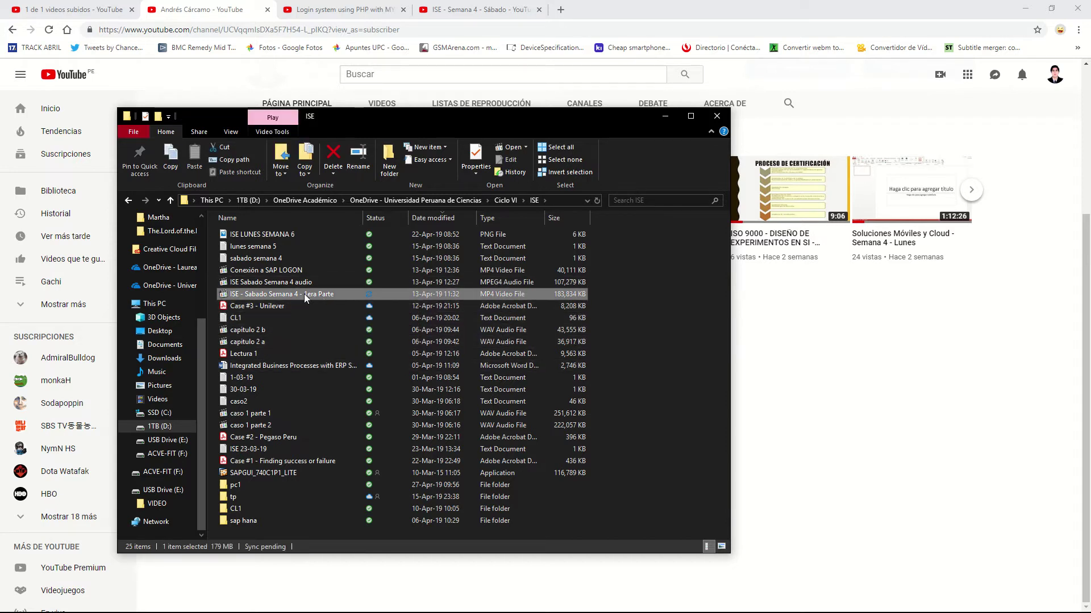
{"action": "right_click", "coordinate": [304, 294]}
{"action": "left_click", "coordinate": [411, 356]}
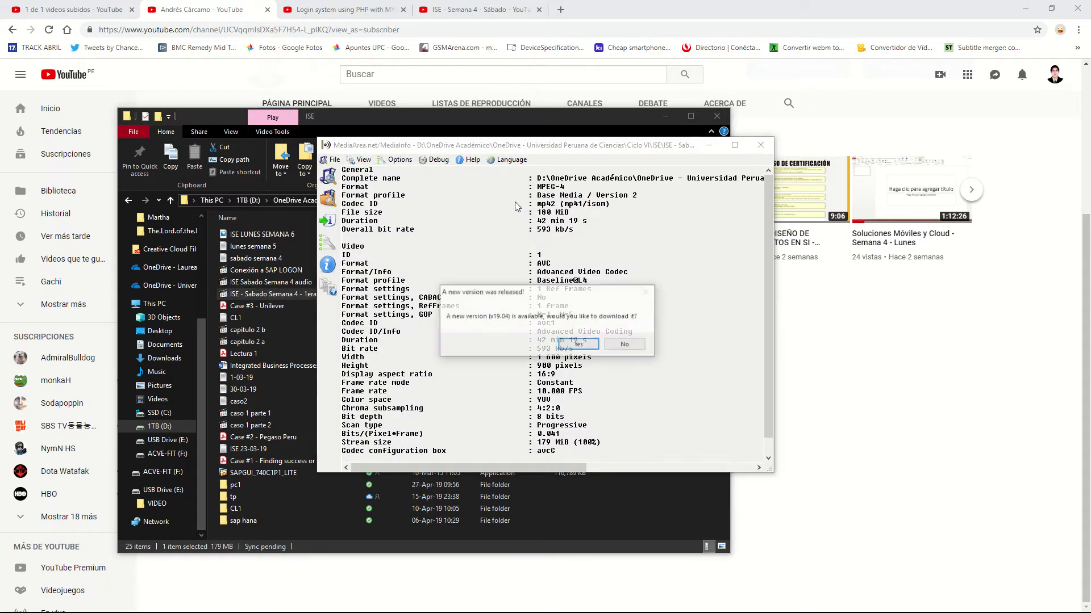
{"action": "left_click", "coordinate": [623, 346]}
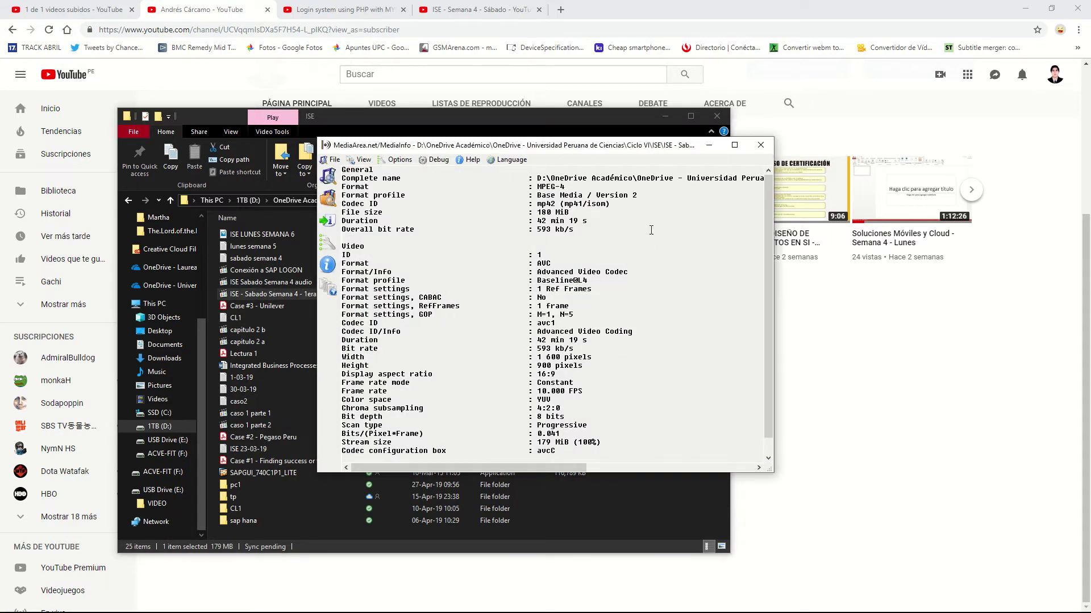
{"action": "left_click", "coordinate": [879, 445]}
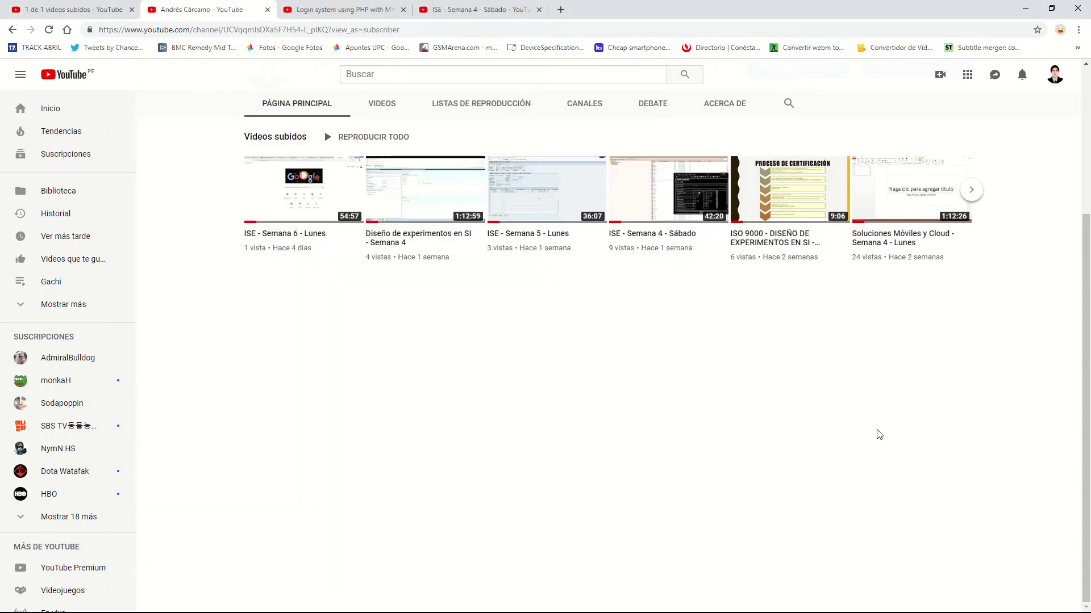
Close the MediaInfo report and delete the ISE - Sabado Semana 4 - 1era Parte video from the ISE folder
{"action": "key", "text": "alt+Tab"}
{"action": "left_click", "coordinate": [761, 145]}
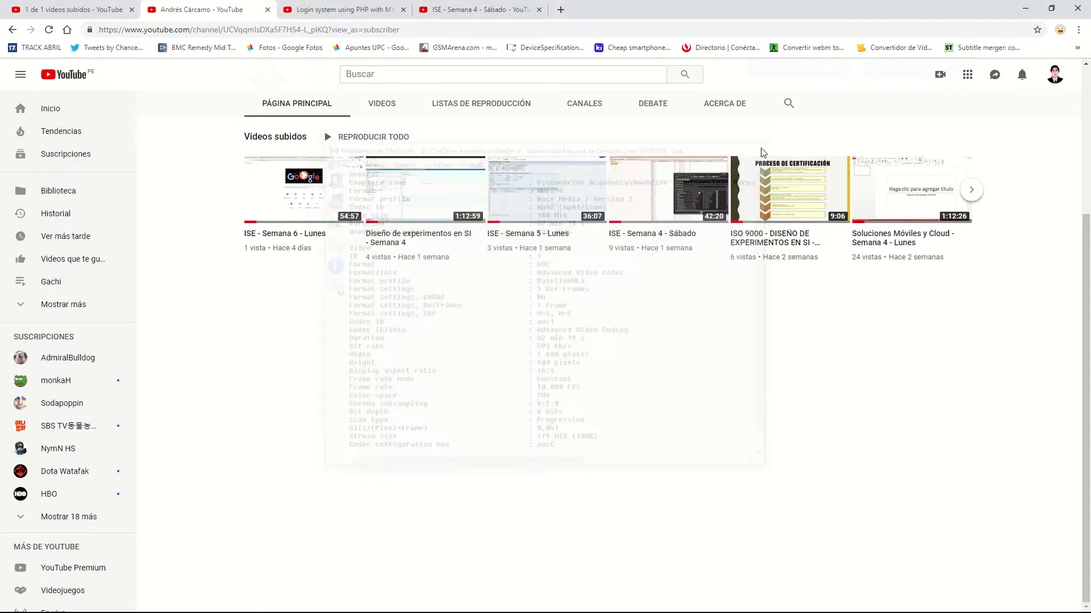
{"action": "key", "text": "alt+Tab"}
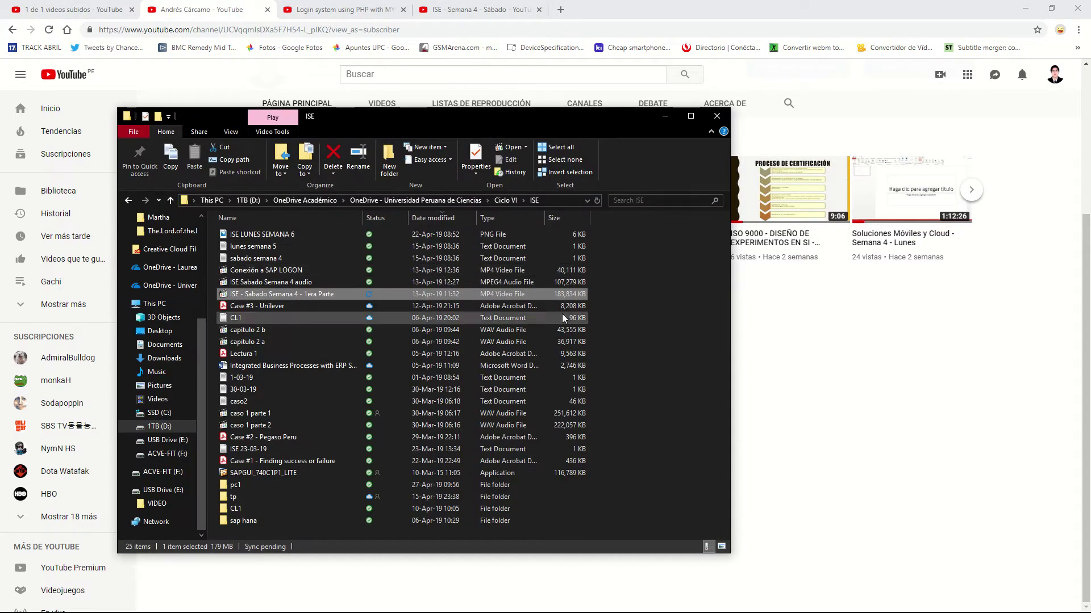
{"action": "key", "text": "Delete"}
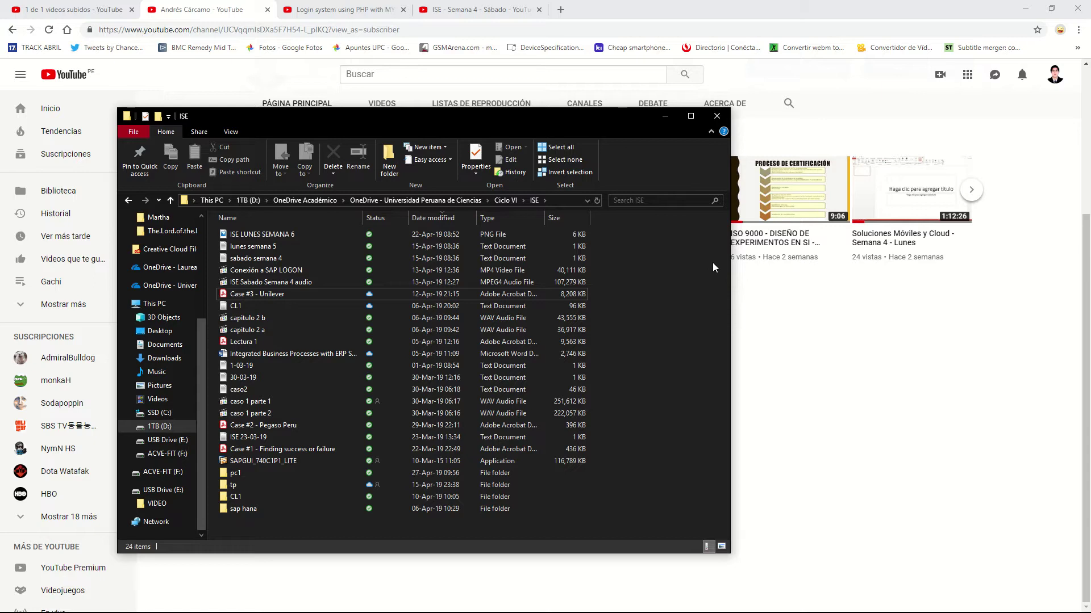
Create a folder named Audios inside the ISE folder
{"action": "key", "text": "ctrl+shift+n"}
{"action": "type", "text": "Audio"}
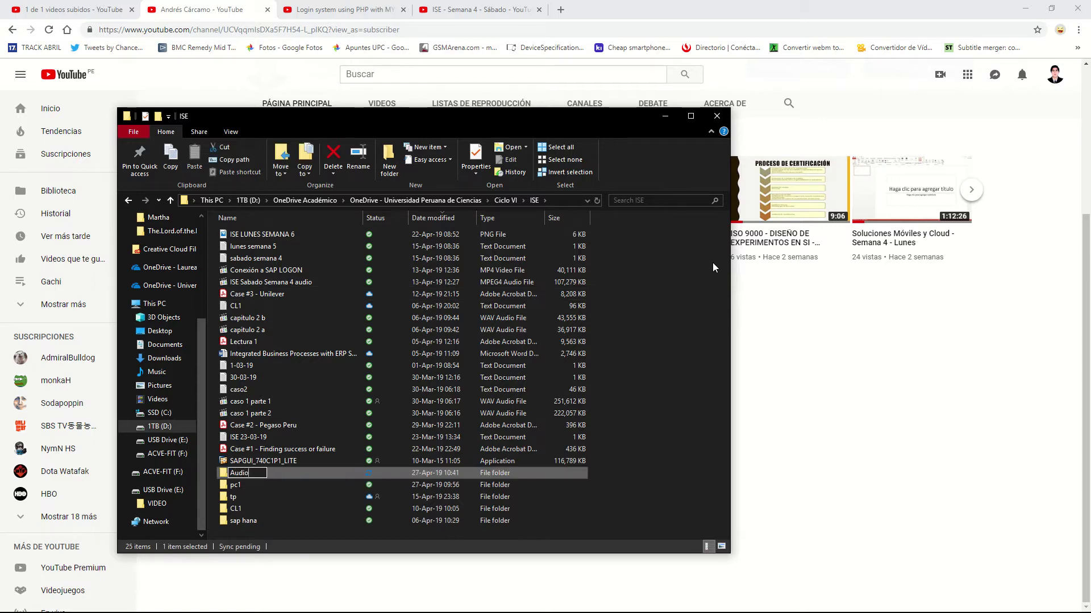
{"action": "type", "text": "s"}
{"action": "key", "text": "Return"}
Move caso 1 parte 1 and 2, capitulo 2 a and b, and ISE Sabado Semana 4 audio into the Audios folder
{"action": "left_click", "coordinate": [304, 413]}
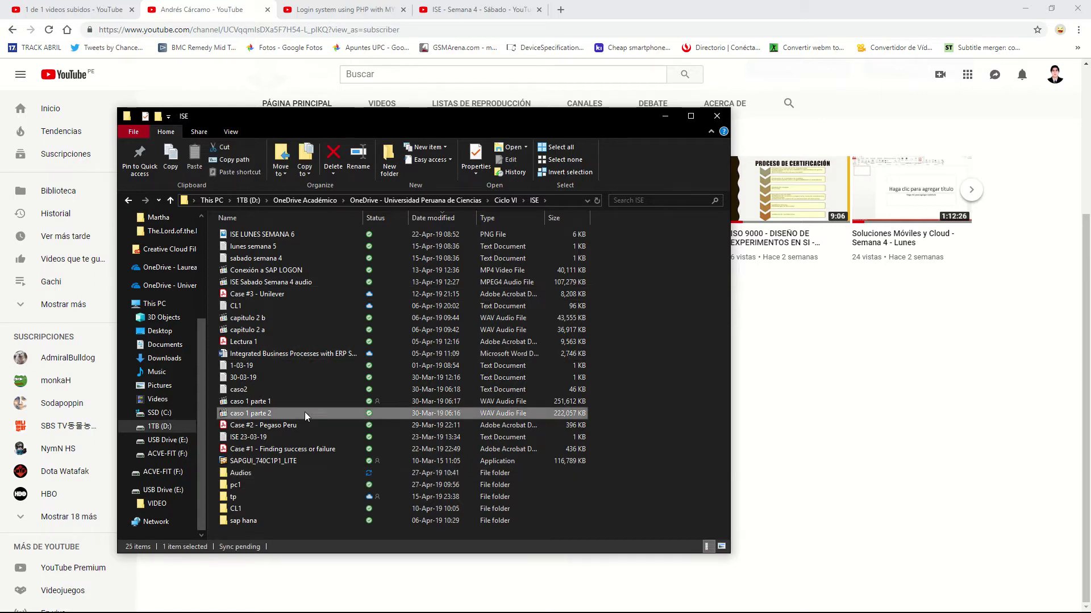
{"action": "left_click", "coordinate": [294, 402], "text": "ctrl"}
{"action": "left_click", "coordinate": [277, 328], "text": "ctrl"}
{"action": "left_click", "coordinate": [273, 317], "text": "ctrl"}
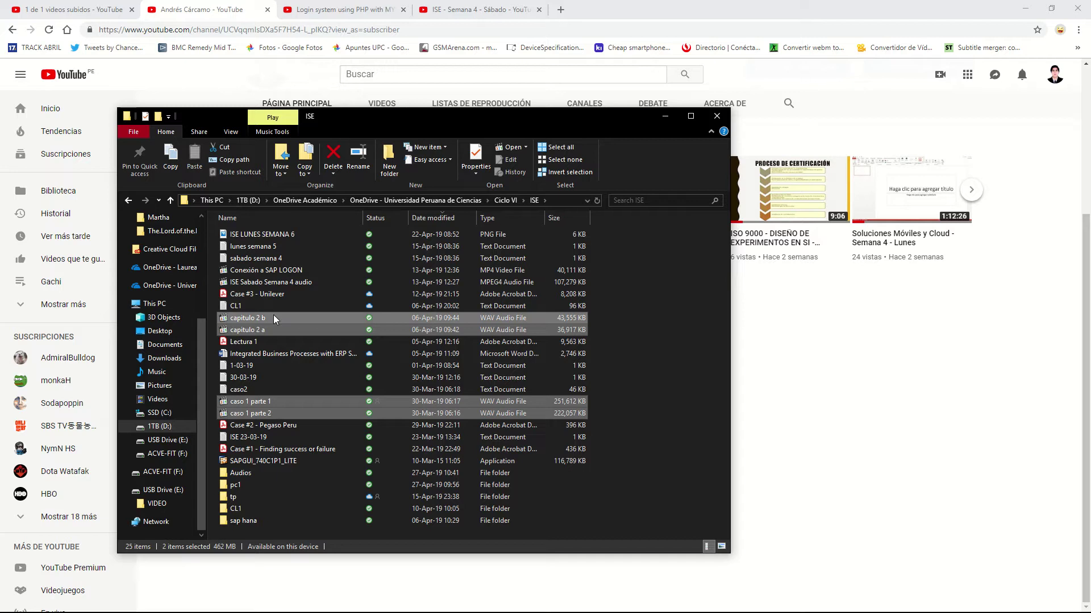
{"action": "left_click", "coordinate": [280, 283], "text": "ctrl"}
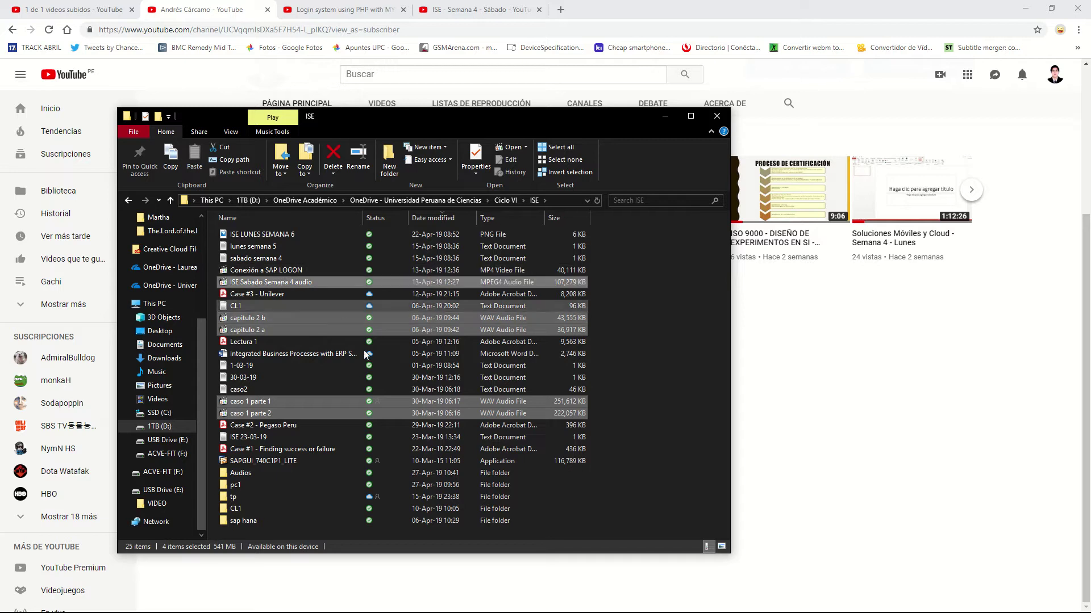
{"action": "double_click", "coordinate": [241, 475]}
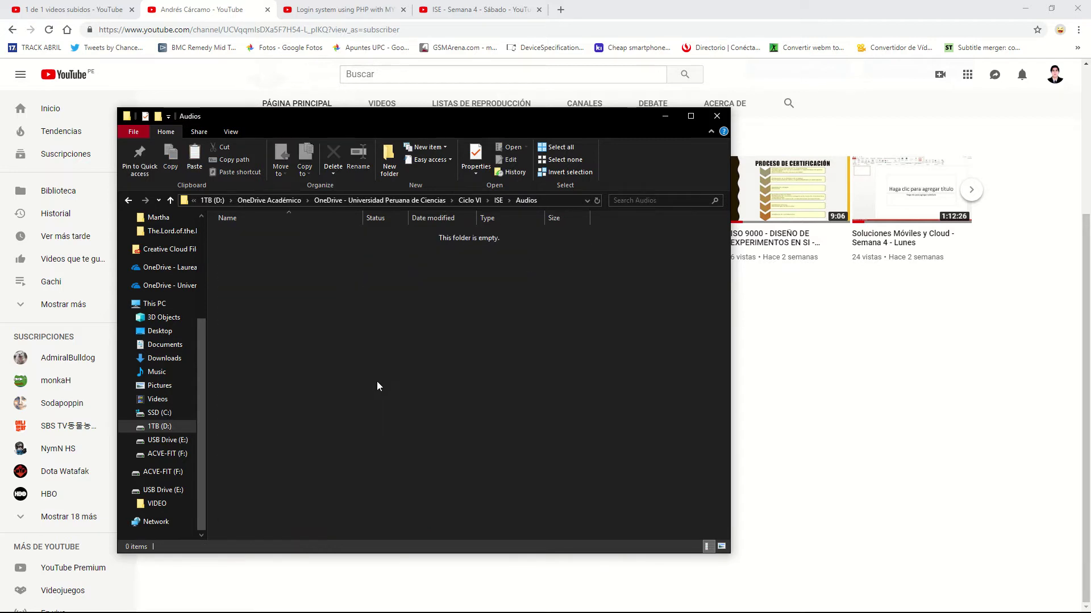
{"action": "left_click", "coordinate": [128, 200]}
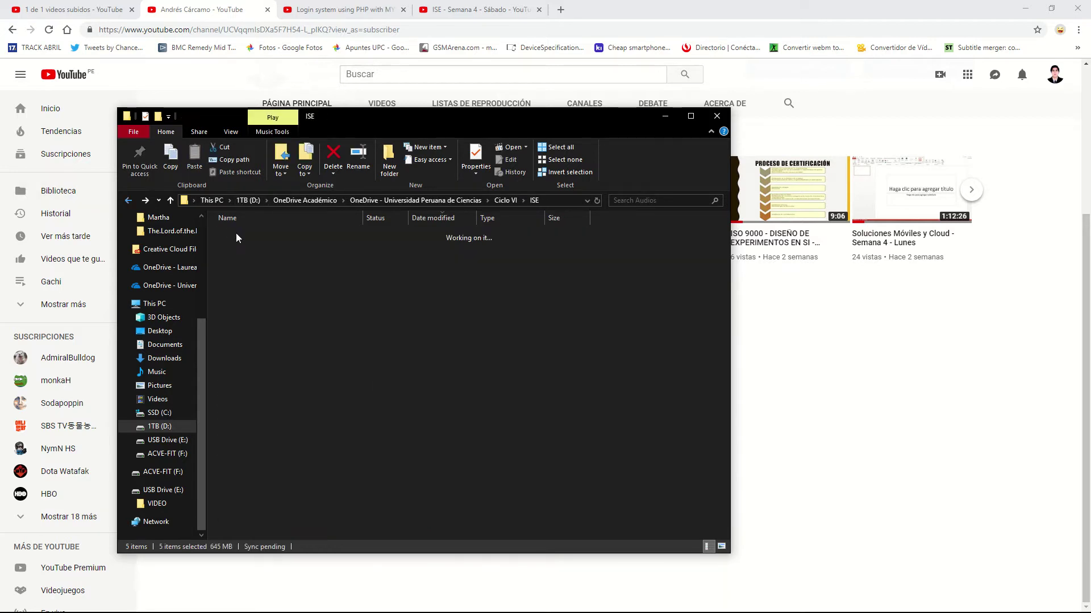
Play the Conexión a SAP LOGON video in MPC-HC, skim back and forth through its content, and close the player
{"action": "double_click", "coordinate": [265, 271]}
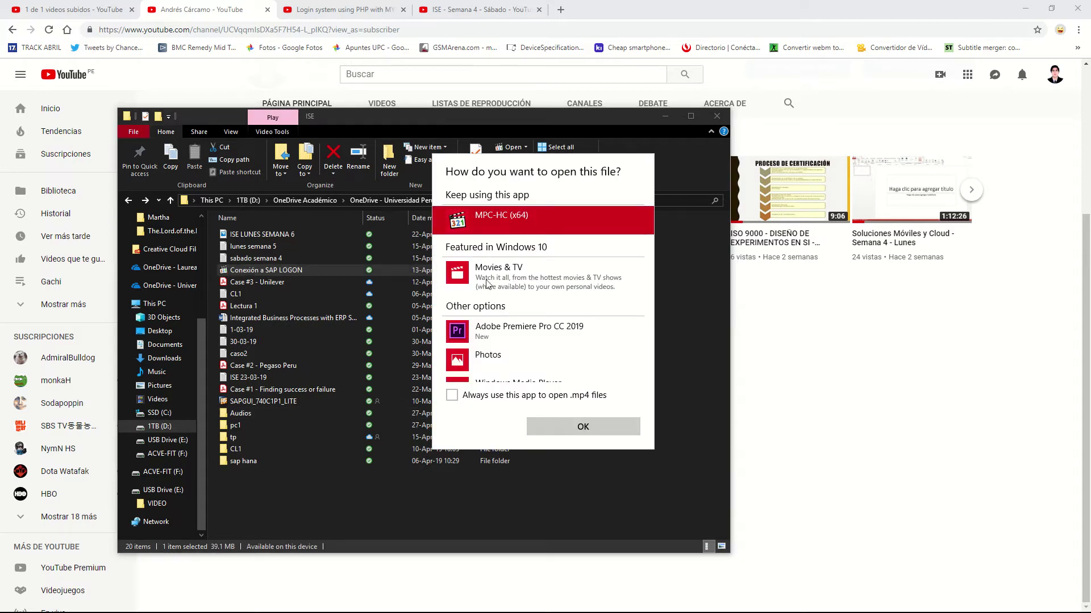
{"action": "left_click", "coordinate": [584, 420]}
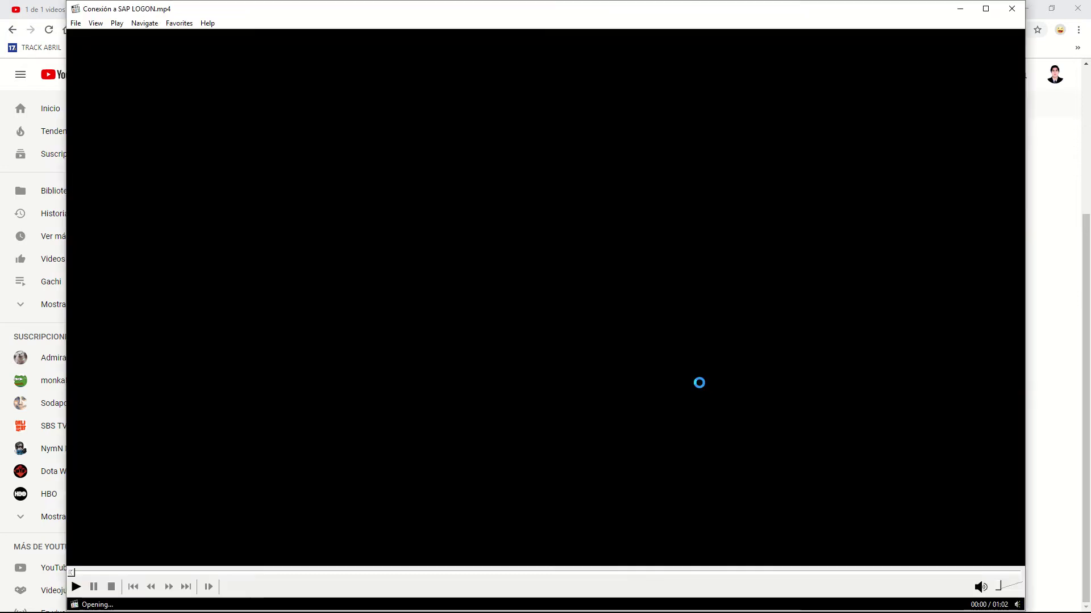
{"action": "key", "text": "Right"}
{"action": "key", "text": "Right"}
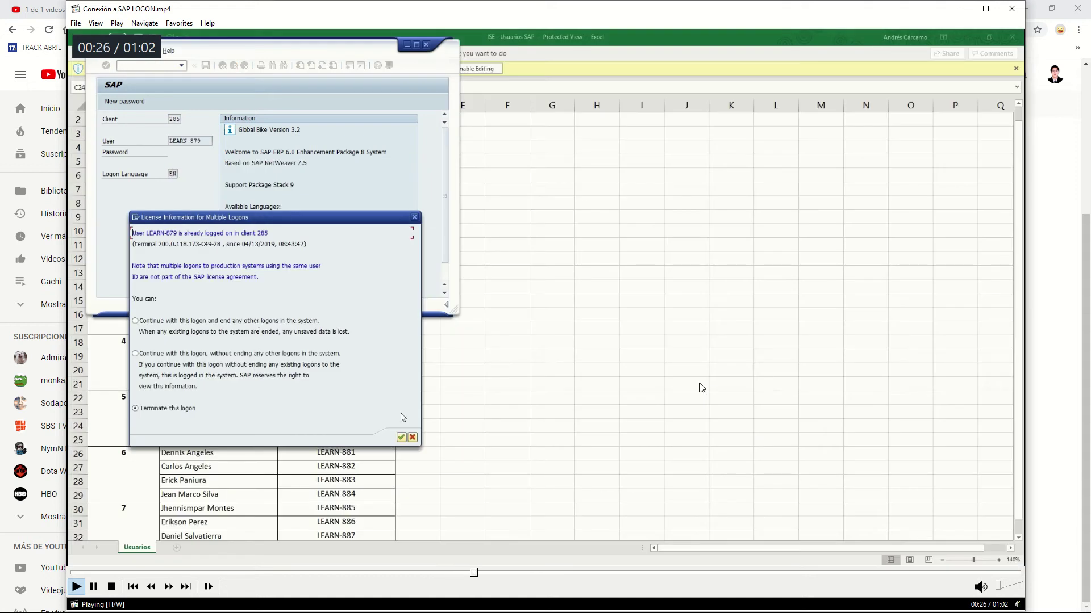
{"action": "key", "text": "Right"}
{"action": "key", "text": "Right"}
{"action": "key", "text": "Right"}
{"action": "key", "text": "Right"}
{"action": "key", "text": "Right"}
{"action": "key", "text": "Right"}
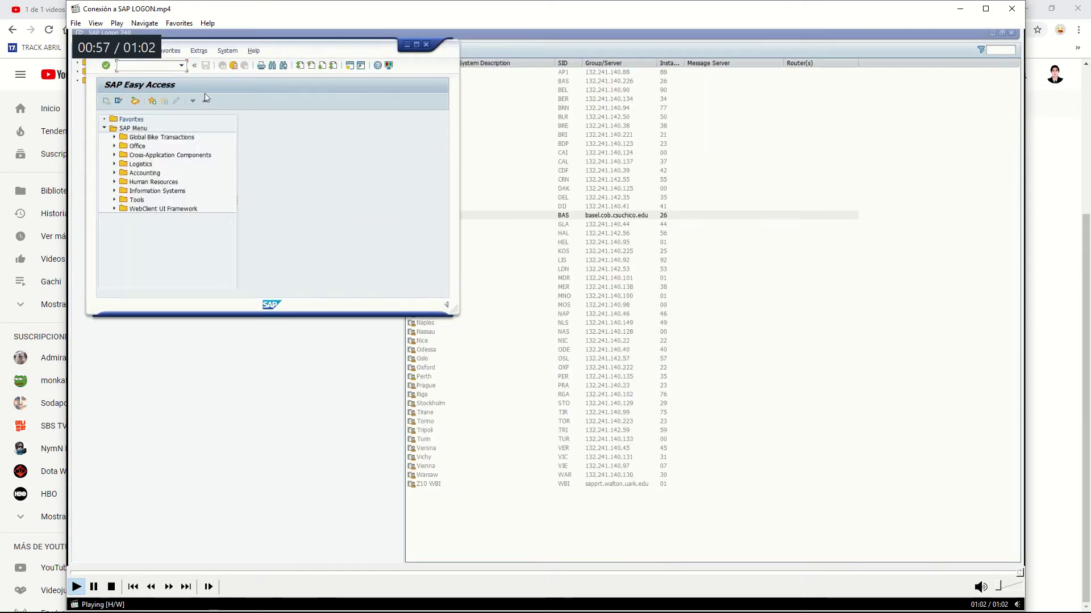
{"action": "key", "text": "Right"}
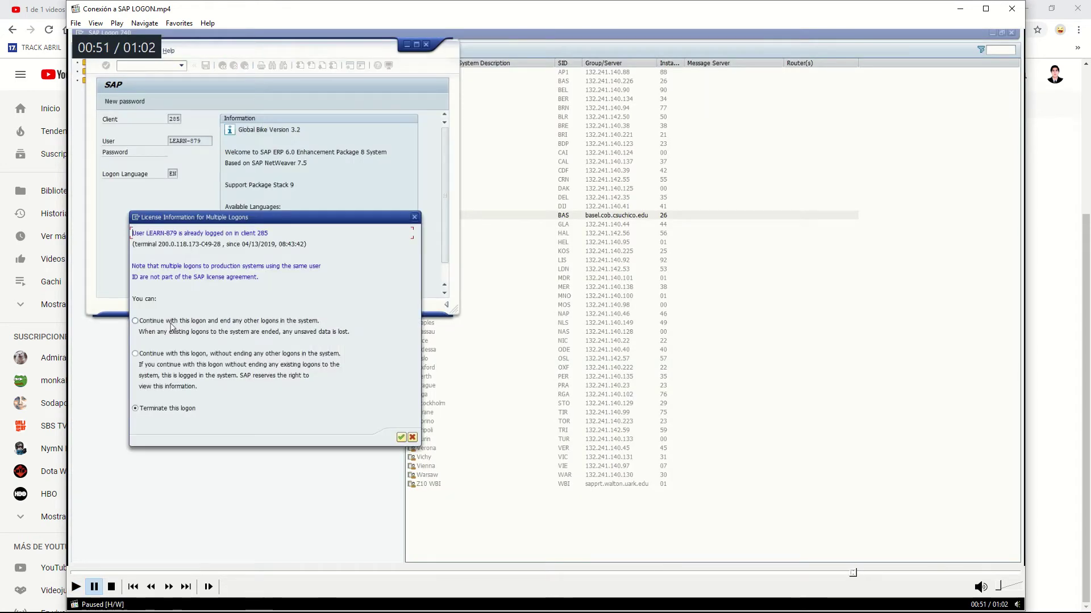
{"action": "key", "text": "space"}
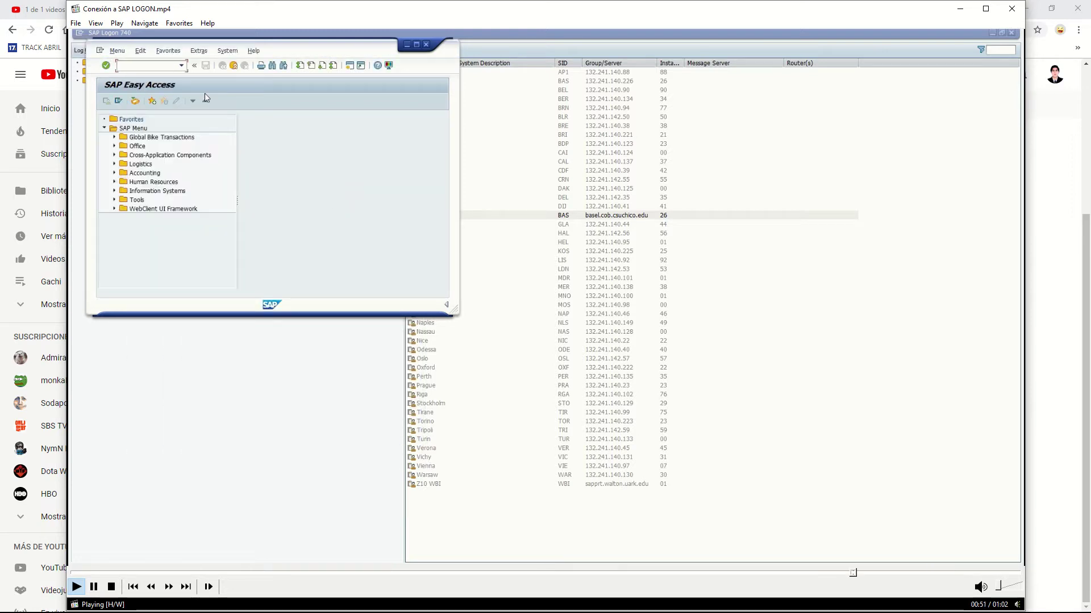
{"action": "key", "text": "Left"}
{"action": "key", "text": "Left"}
{"action": "key", "text": "Left"}
{"action": "key", "text": "Left"}
{"action": "key", "text": "Left"}
{"action": "key", "text": "Left"}
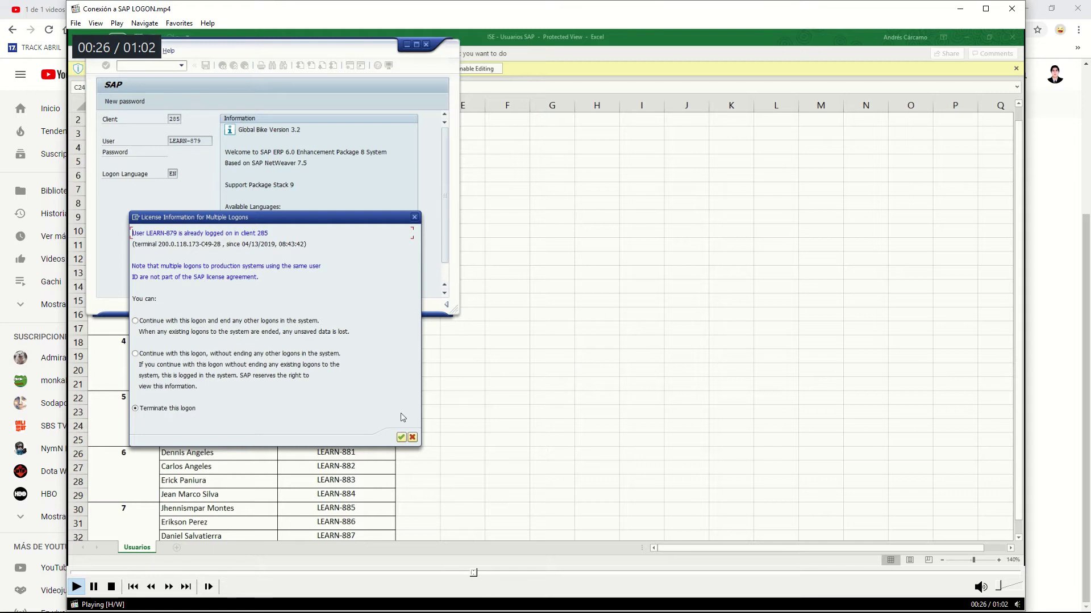
{"action": "key", "text": "Right"}
{"action": "key", "text": "Home"}
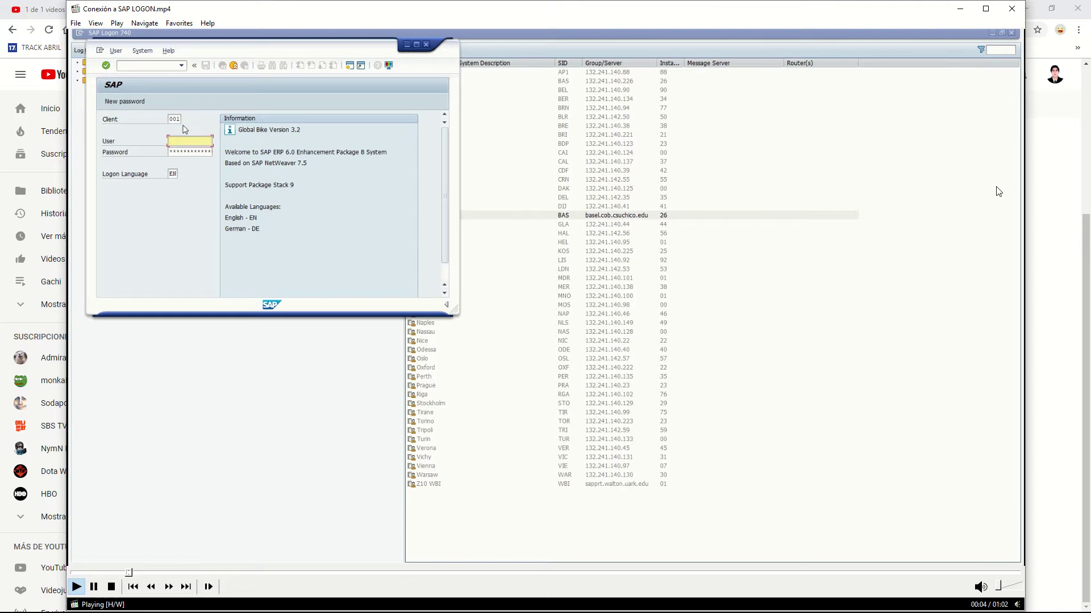
{"action": "left_click", "coordinate": [1010, 7]}
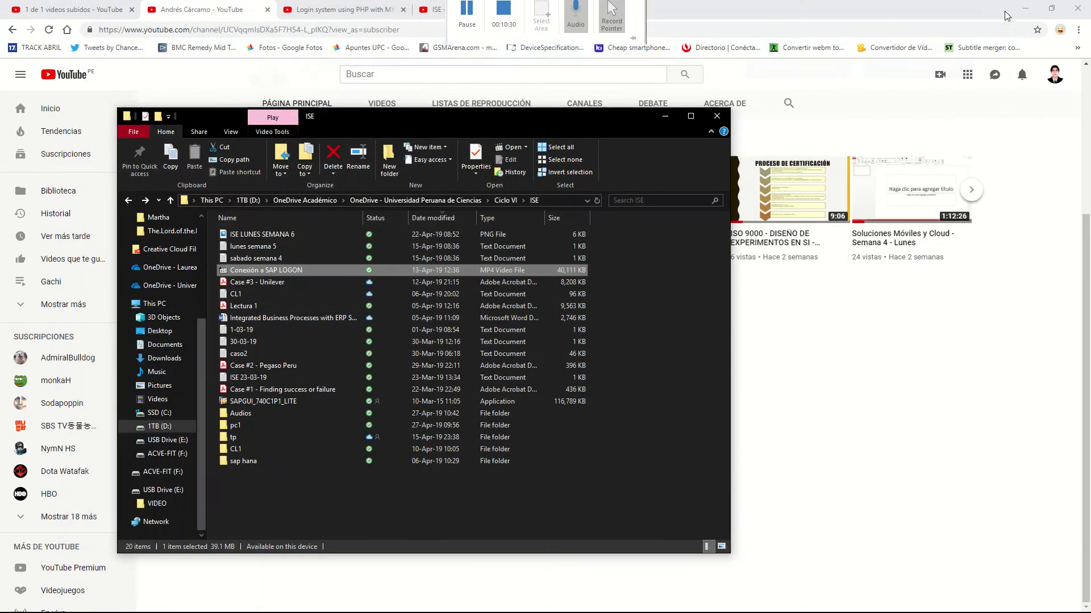
Switch back to the Outbound Delivery Create window in SAP and display the delivery's picking data
{"action": "left_click", "coordinate": [437, 5]}
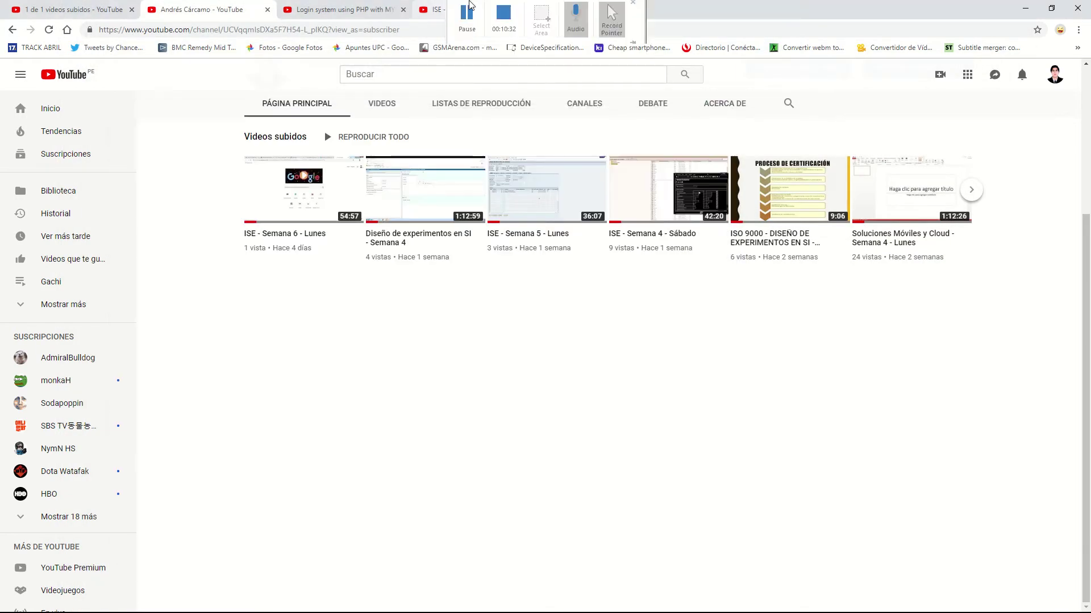
{"action": "key", "text": "super+d"}
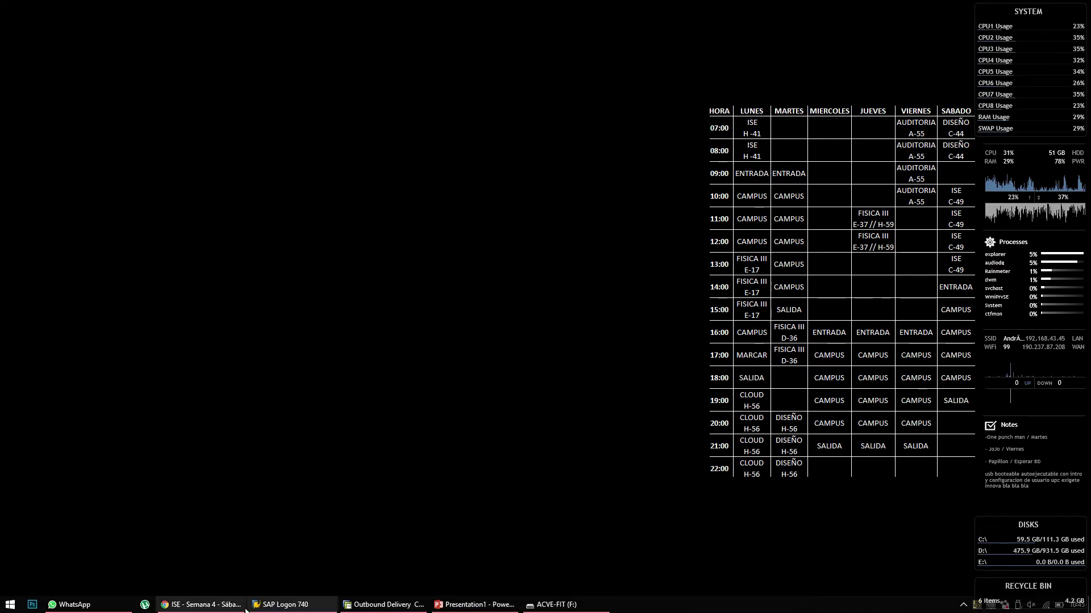
{"action": "left_click", "coordinate": [383, 605]}
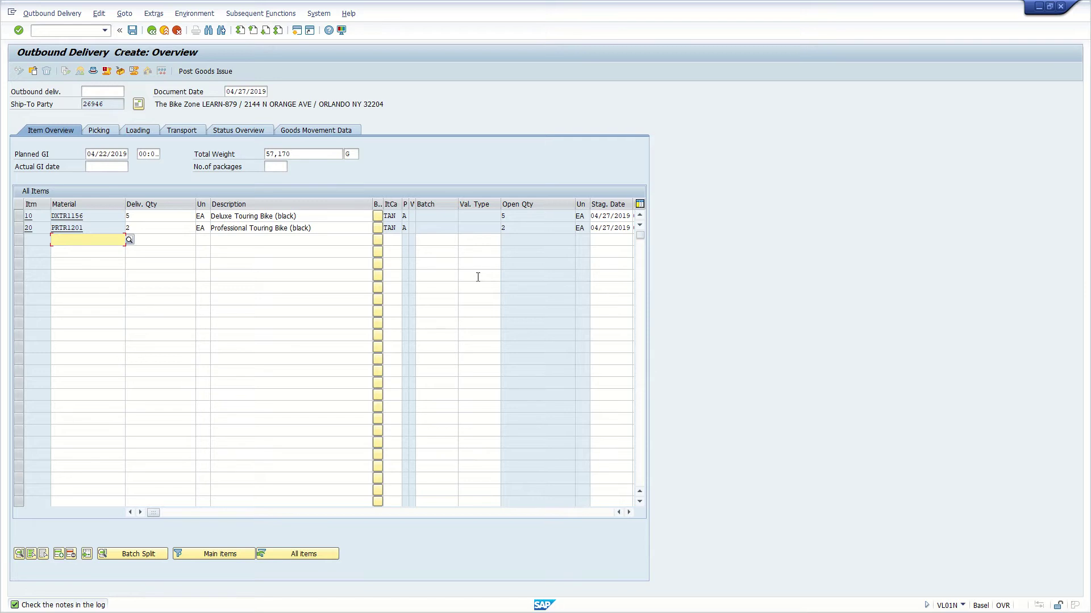
{"action": "left_click", "coordinate": [100, 131]}
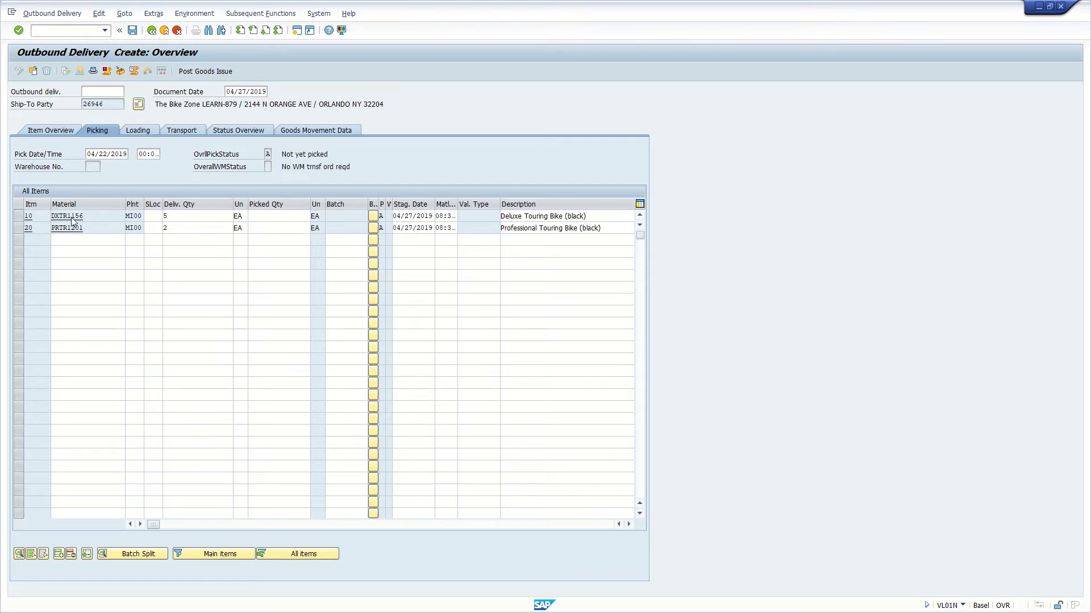
Review the picking details of item 10, Deluxe Touring Bike, and item 20, Professional Touring Bike, returning to the delivery overview
{"action": "double_click", "coordinate": [117, 216]}
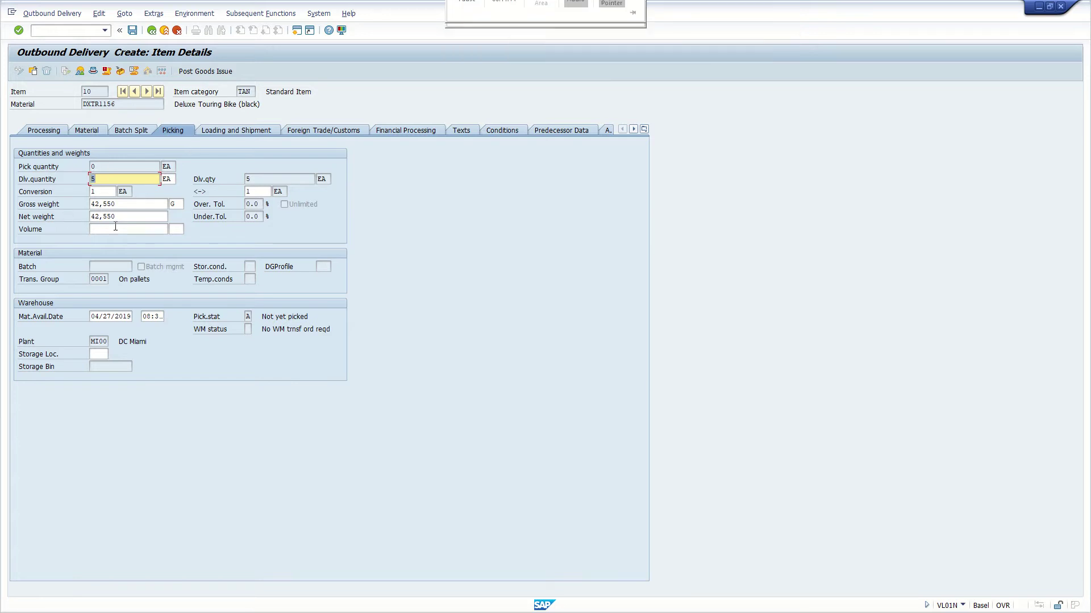
{"action": "left_click", "coordinate": [64, 217]}
{"action": "left_click", "coordinate": [65, 203]}
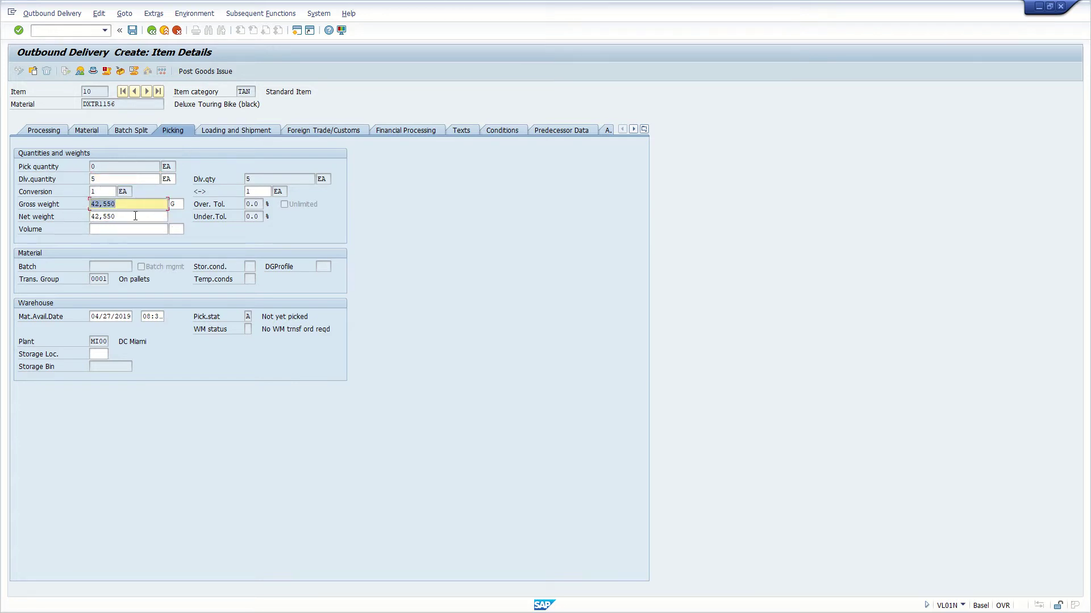
{"action": "key", "text": "Down"}
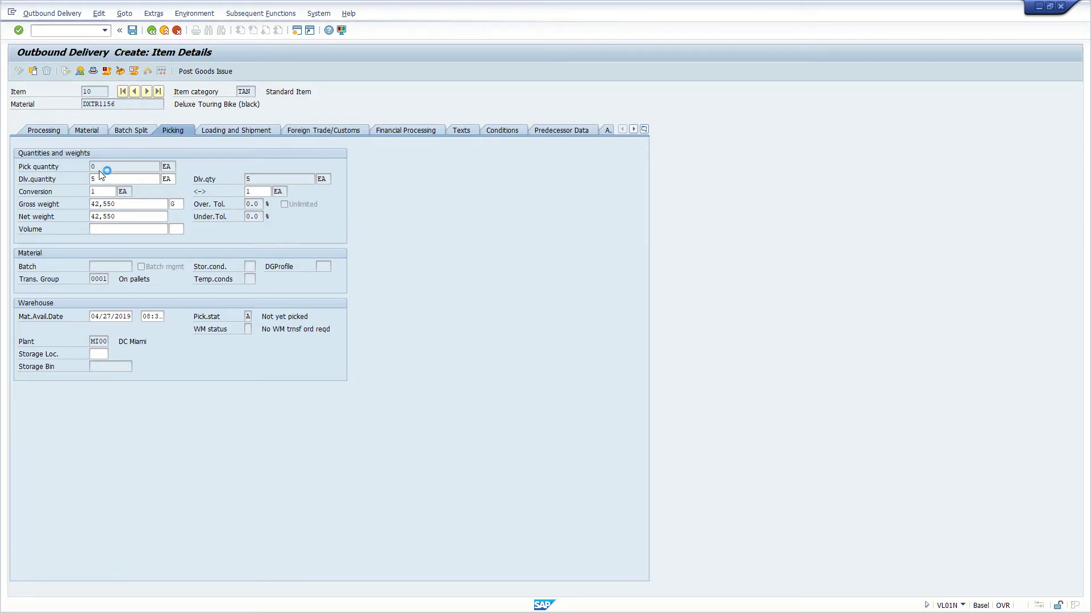
{"action": "key", "text": "F3"}
{"action": "double_click", "coordinate": [70, 227]}
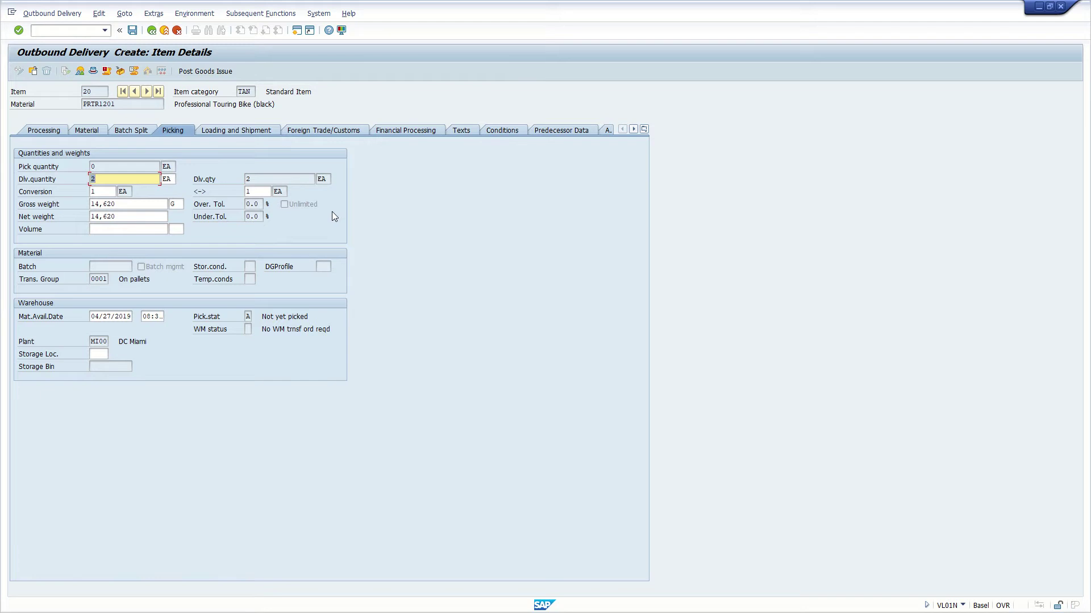
{"action": "left_click", "coordinate": [152, 30]}
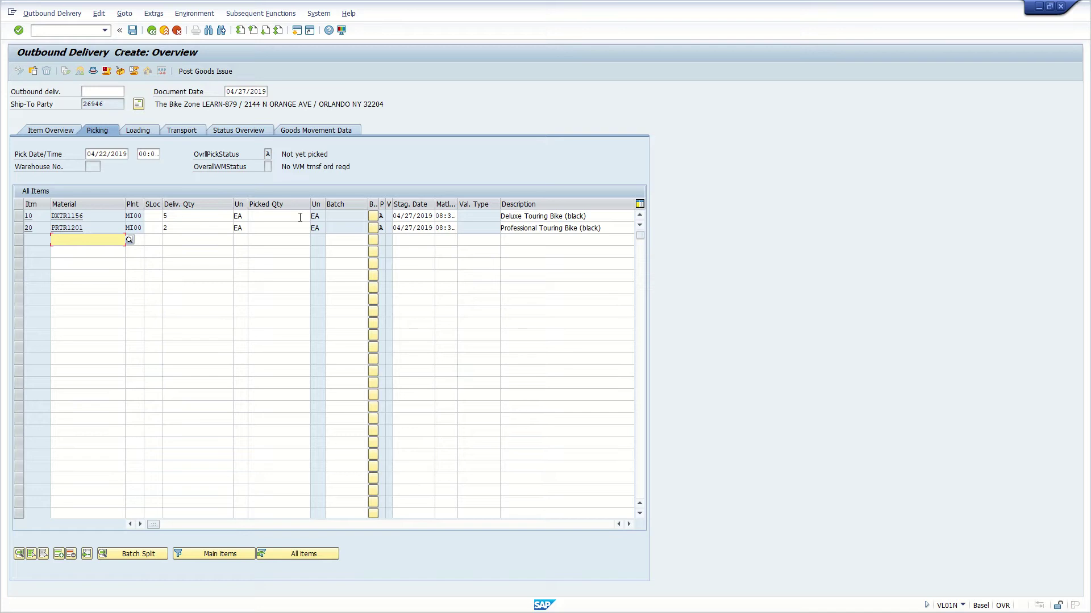
{"action": "key", "text": "alt+Tab"}
{"action": "key", "text": "alt+Tab"}
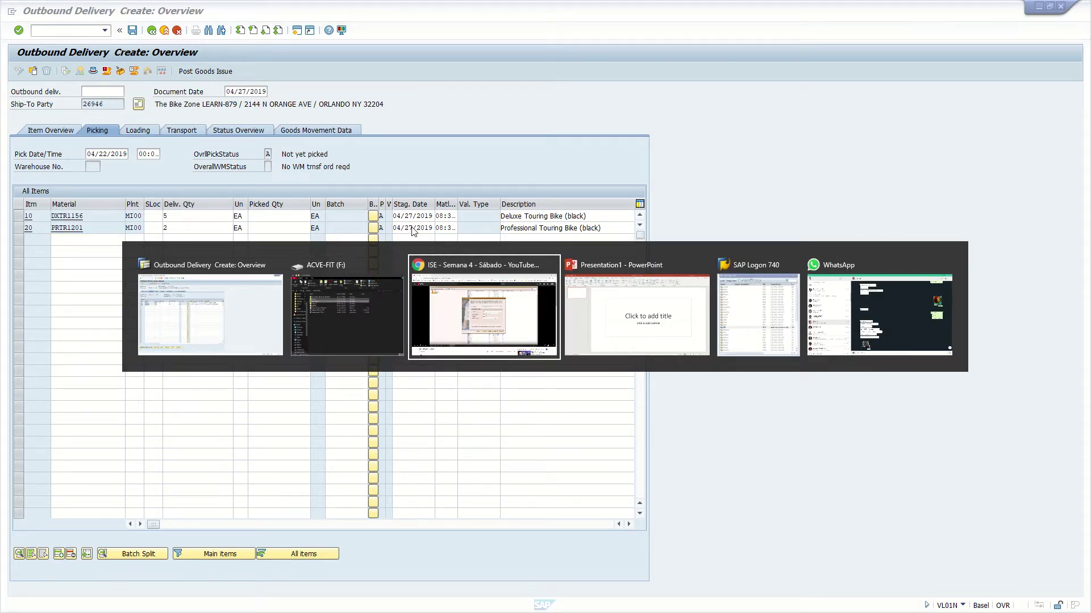
{"action": "key", "text": "alt+Tab"}
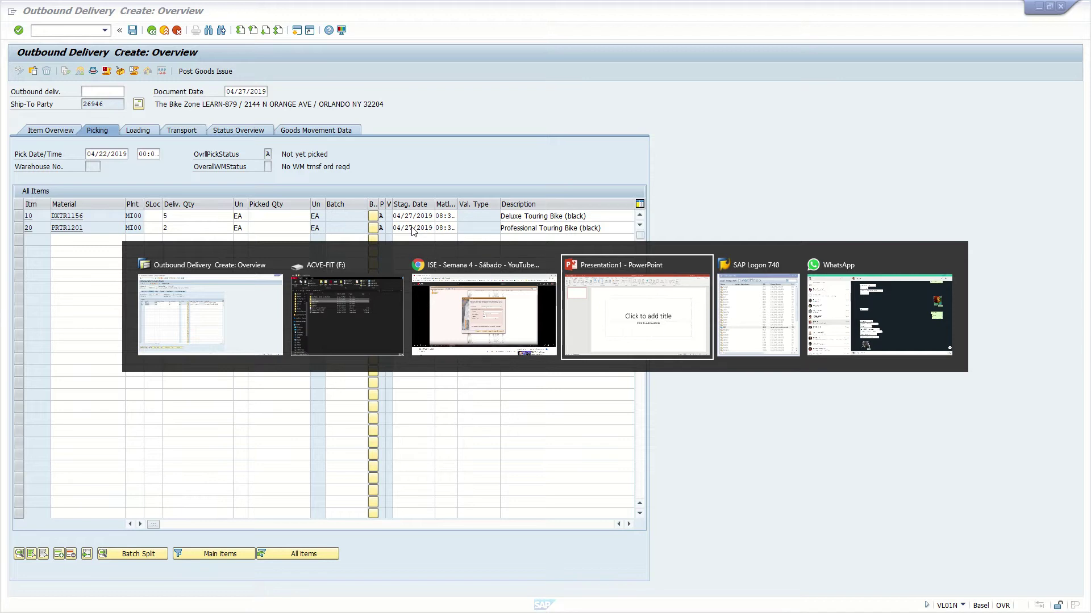
{"action": "key", "text": "alt+Tab"}
{"action": "key", "text": "alt+Tab"}
{"action": "key", "text": "alt+Tab"}
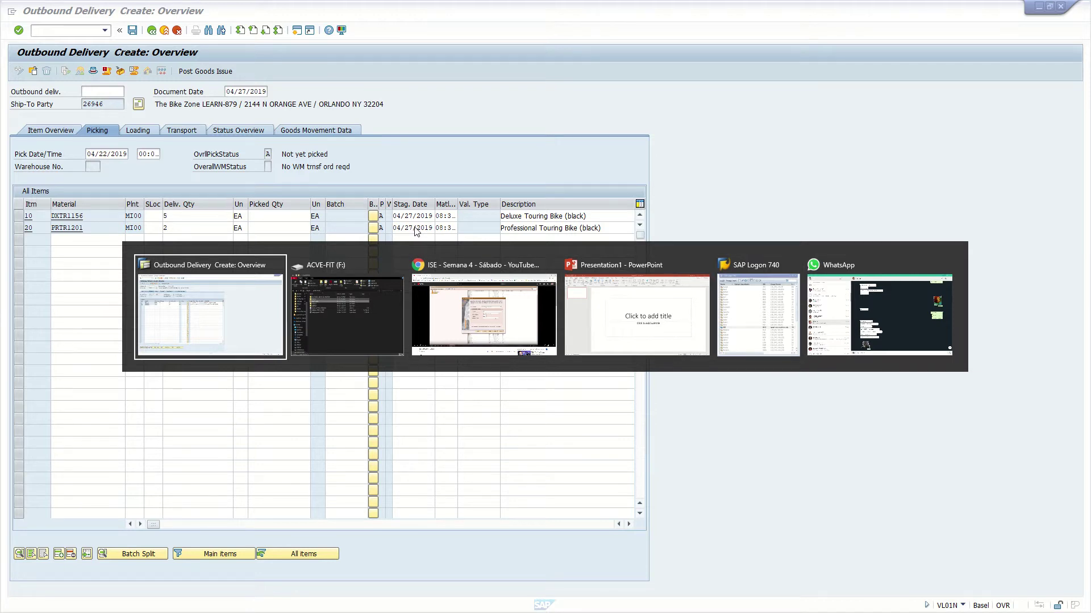
Consult the ISE LUNES SEMANA 6 image in the ISE folder, and return to the outbound delivery number field in SAP
{"action": "key", "text": "super+e"}
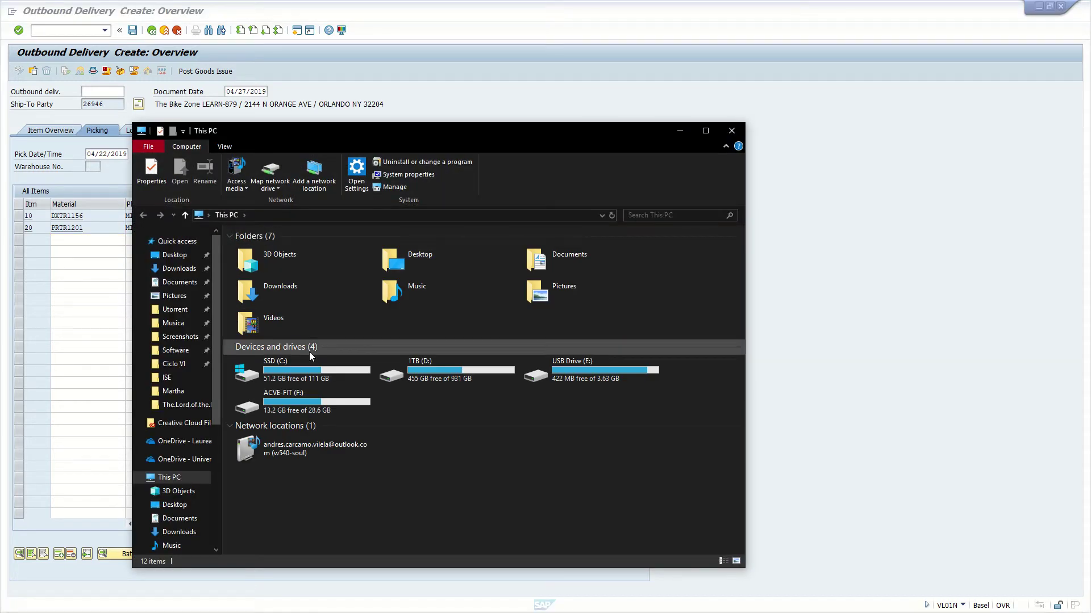
{"action": "left_click", "coordinate": [167, 377]}
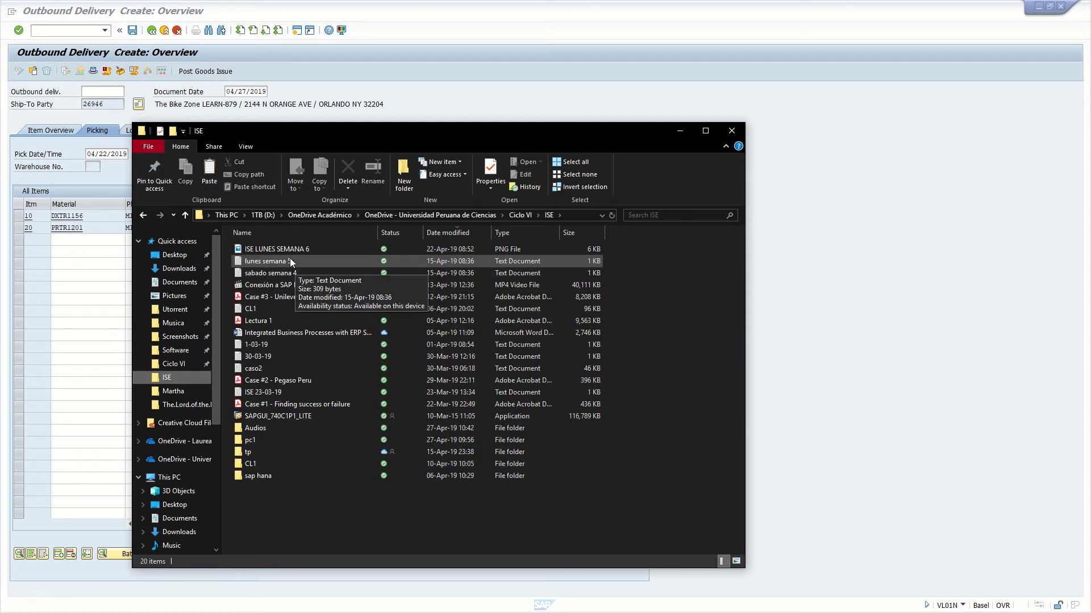
{"action": "double_click", "coordinate": [293, 250]}
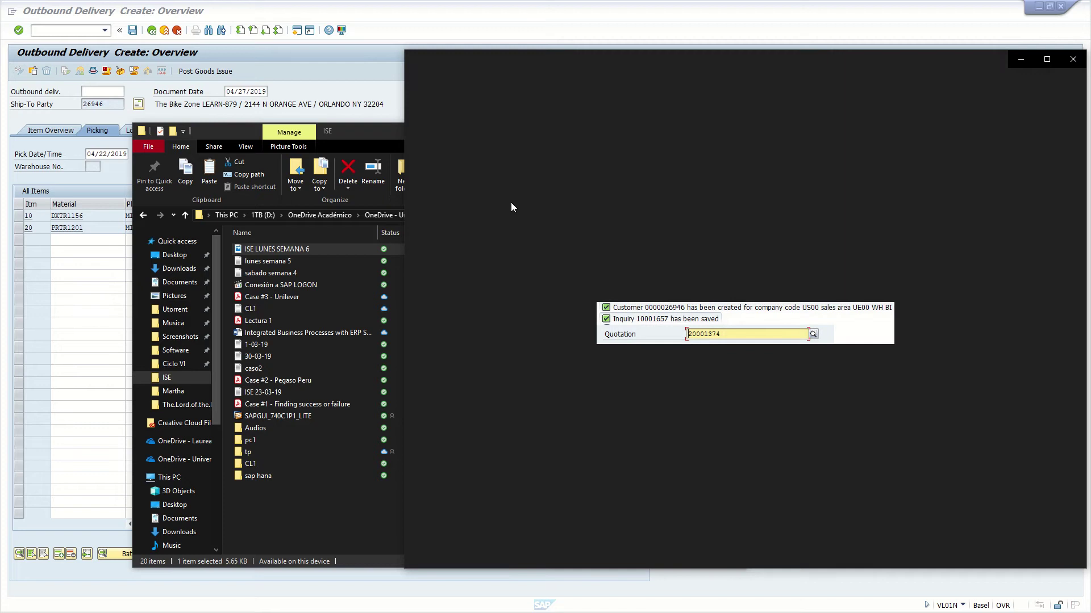
{"action": "left_click", "coordinate": [661, 4]}
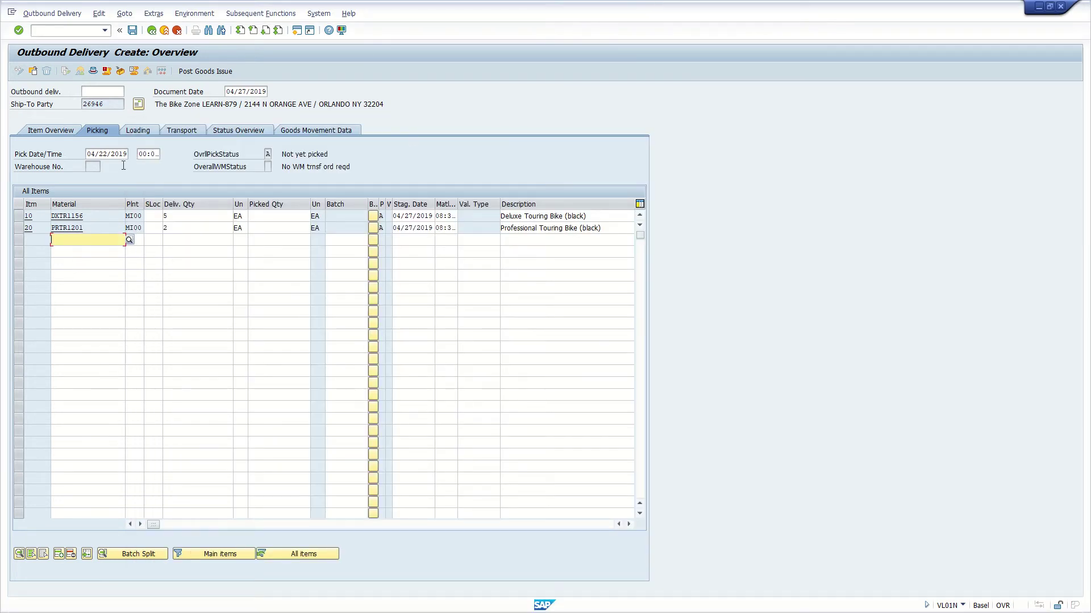
{"action": "left_click", "coordinate": [107, 92]}
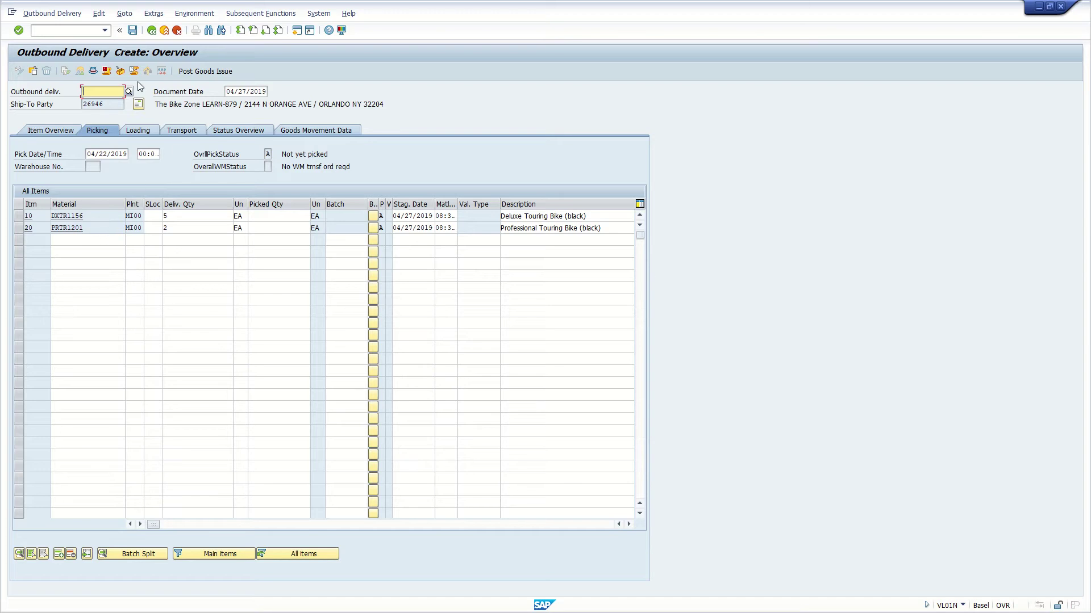
Save the outbound delivery for order 1470 and open the details of the save confirmation message
{"action": "left_click", "coordinate": [132, 30]}
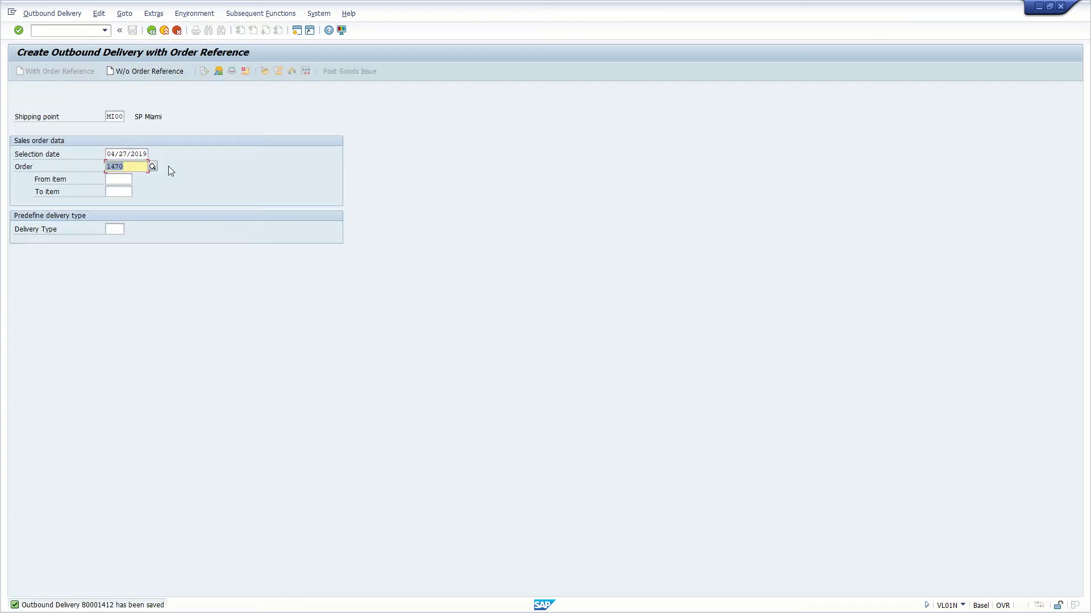
{"action": "left_click", "coordinate": [91, 609]}
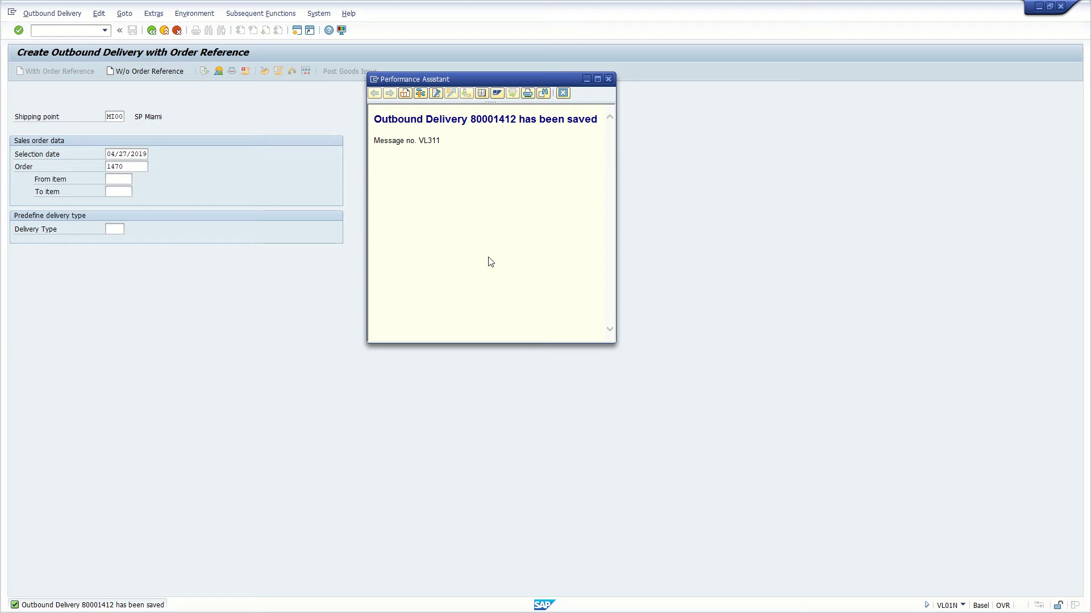
Move Screenshot (42) from the Screenshots folder into the ISE folder
{"action": "key", "text": "super+e"}
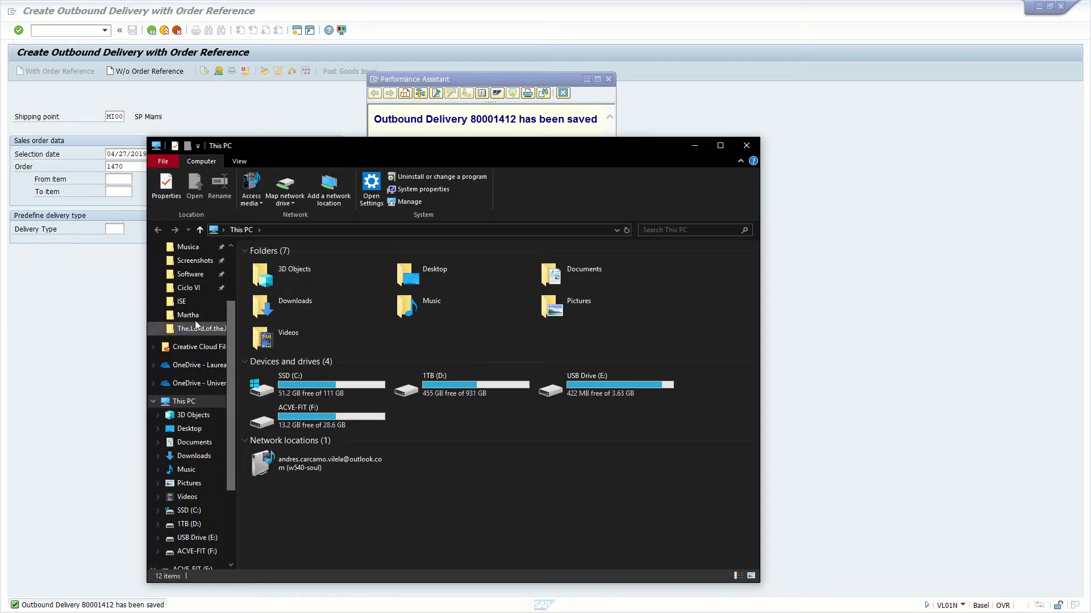
{"action": "scroll", "coordinate": [196, 324], "scroll_direction": "up", "scroll_amount": 3}
{"action": "left_click", "coordinate": [190, 351]}
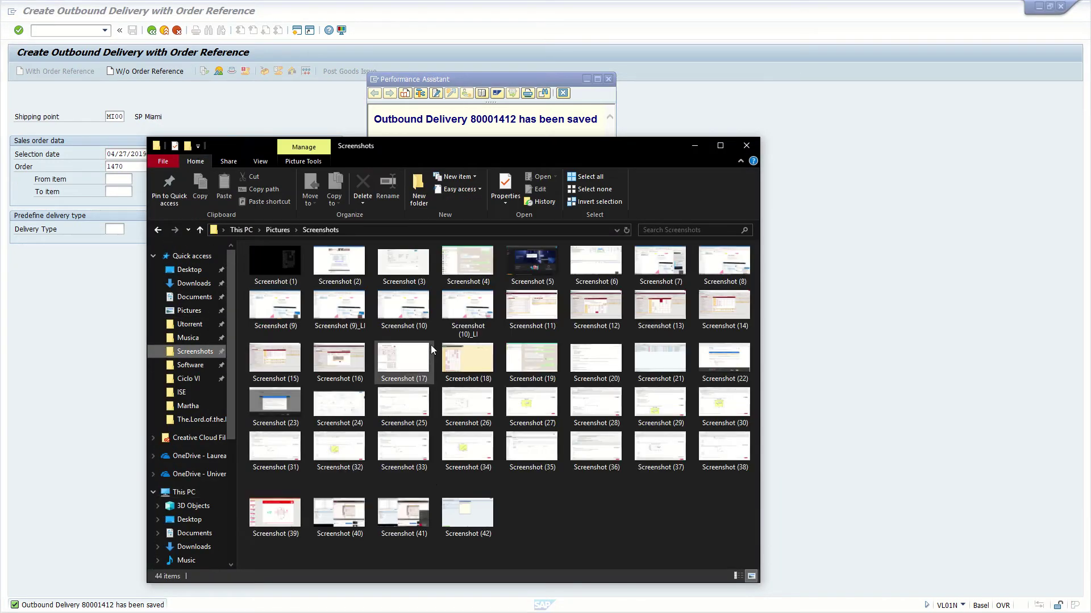
{"action": "left_click", "coordinate": [467, 514]}
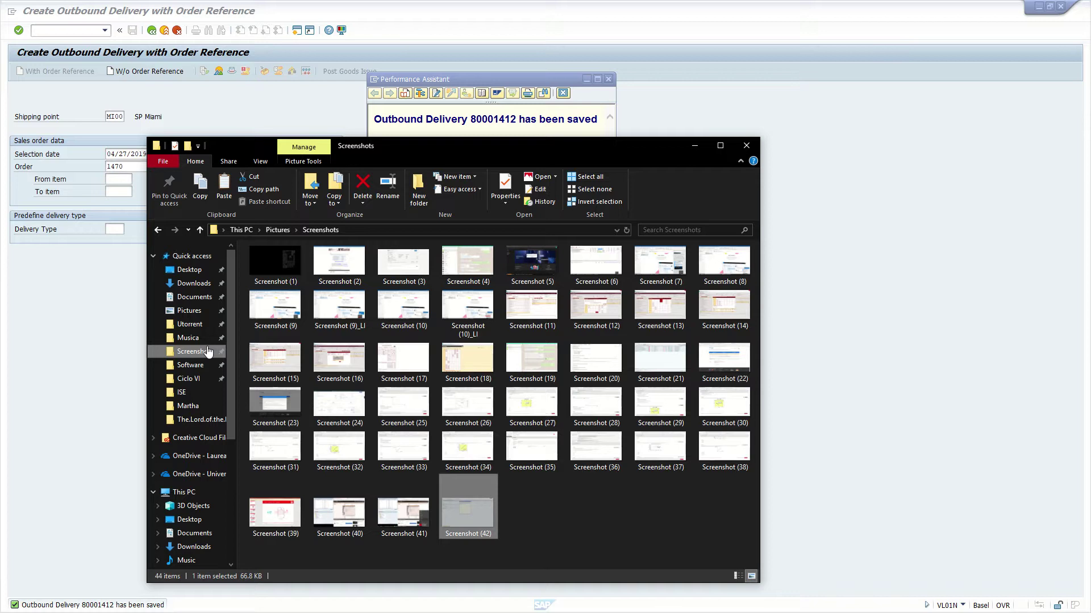
{"action": "key", "text": "super"}
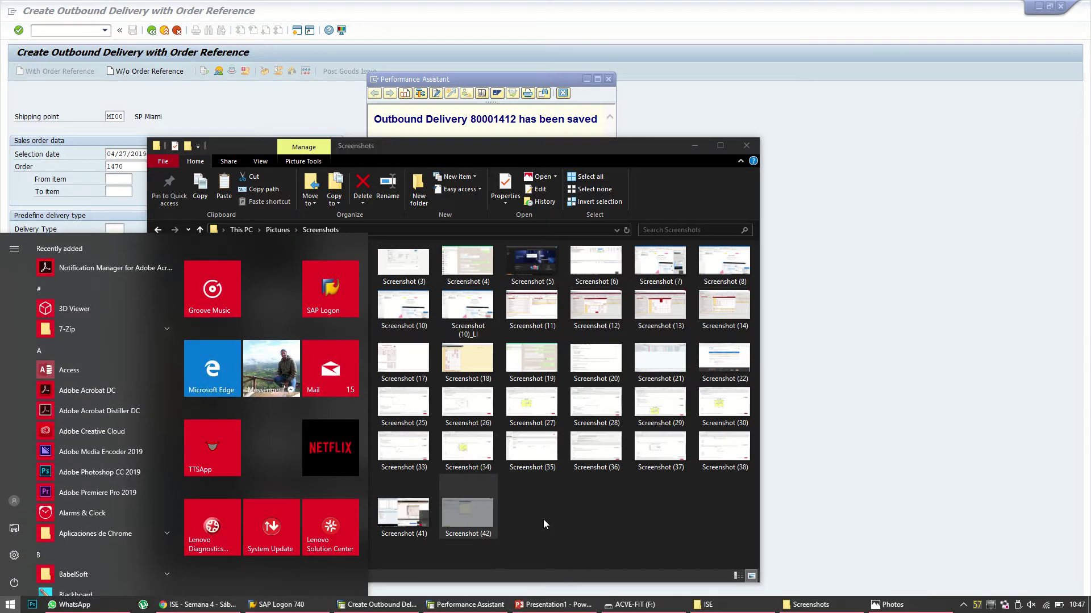
{"action": "left_click", "coordinate": [543, 519]}
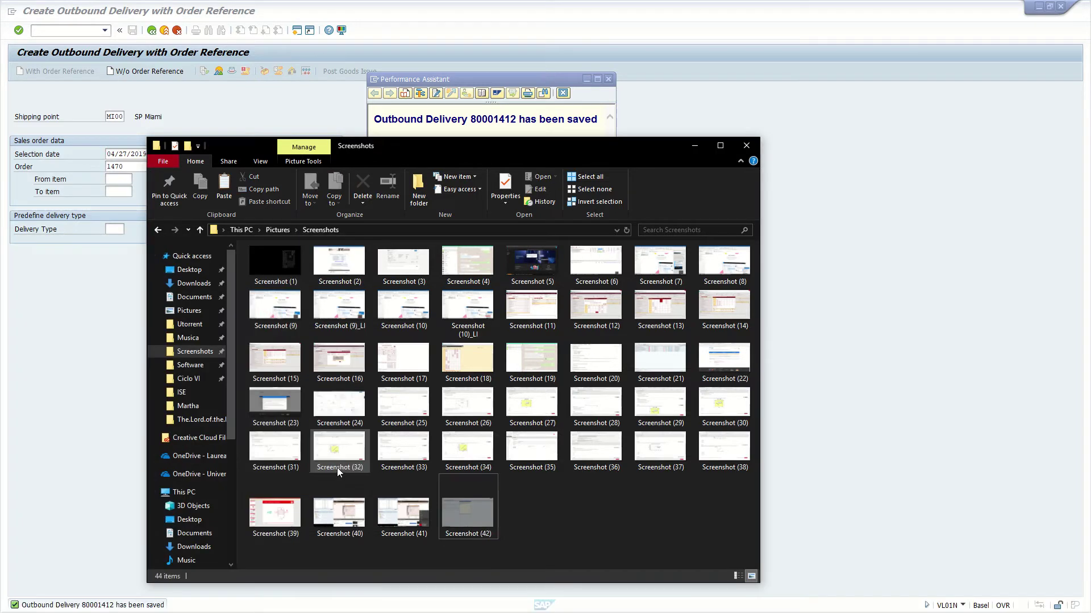
{"action": "left_click", "coordinate": [192, 393]}
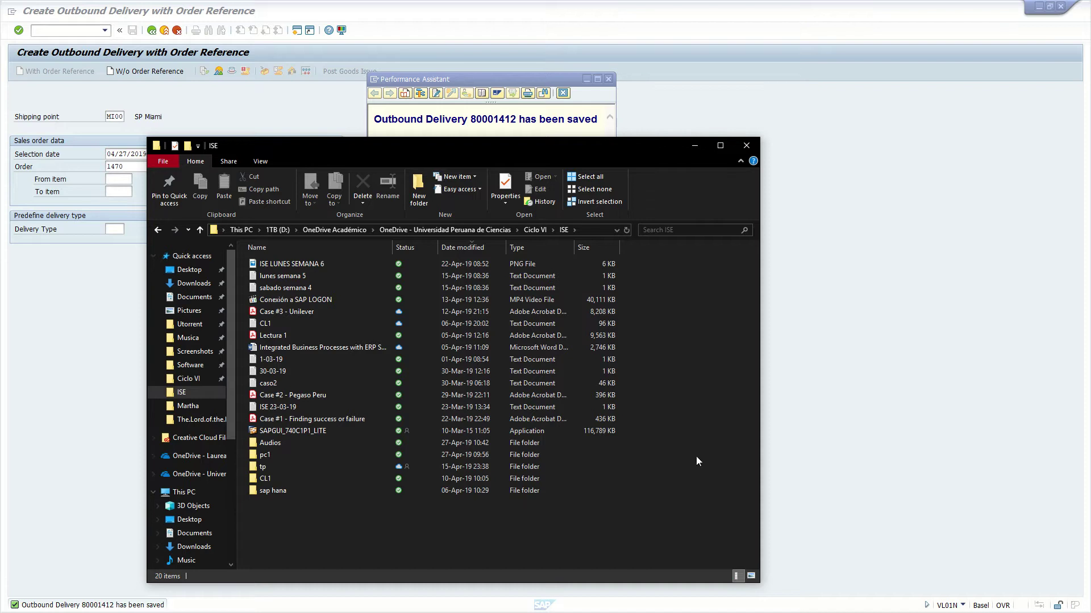
Rename the moved screenshot as ISE SABADO SEMANA 6, and close the ISE folder window and the Performance Assistant
{"action": "key", "text": "F2"}
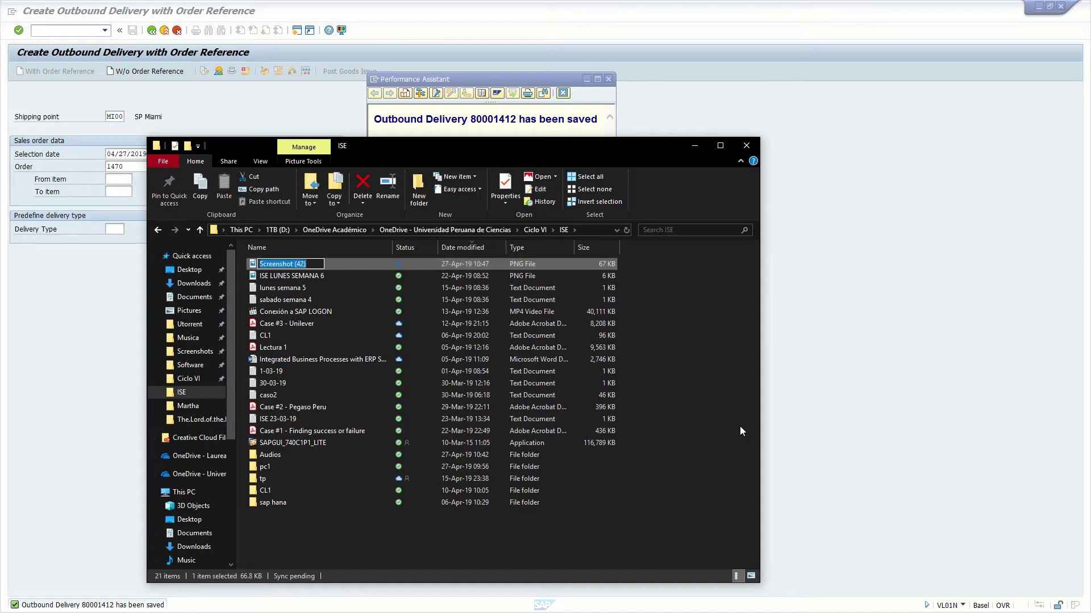
{"action": "type", "text": "Outbou"}
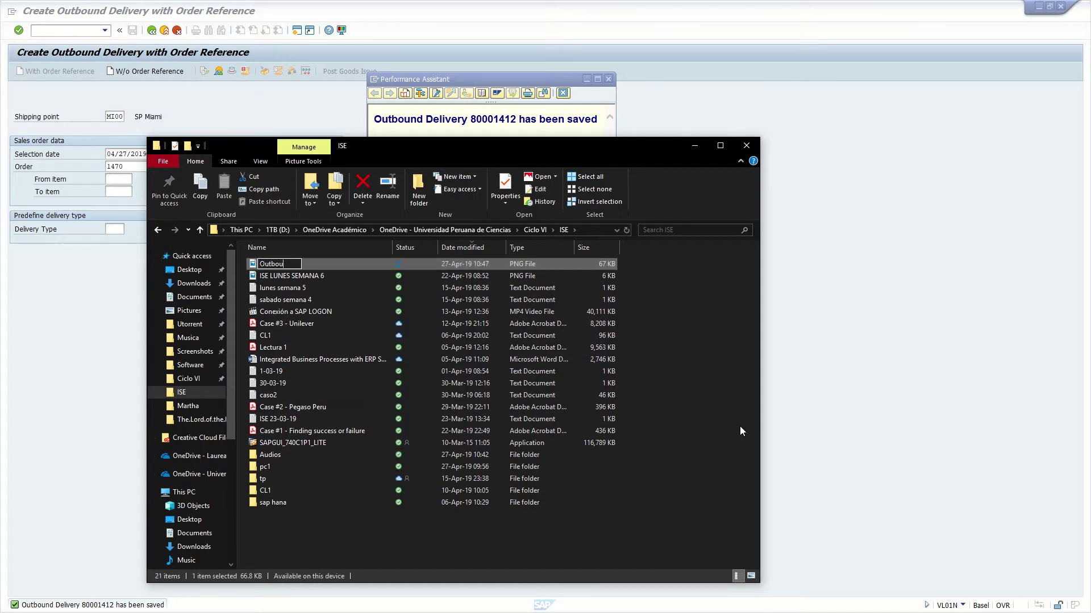
{"action": "type", "text": "nd"}
{"action": "key", "text": "BackSpace"}
{"action": "key", "text": "BackSpace"}
{"action": "key", "text": "BackSpace"}
{"action": "key", "text": "BackSpace"}
{"action": "key", "text": "BackSpace"}
{"action": "key", "text": "BackSpace"}
{"action": "key", "text": "BackSpace"}
{"action": "key", "text": "BackSpace"}
{"action": "type", "text": "ISE Sabado Semana"}
{"action": "key", "text": "BackSpace"}
{"action": "key", "text": "BackSpace"}
{"action": "key", "text": "BackSpace"}
{"action": "key", "text": "BackSpace"}
{"action": "key", "text": "BackSpace"}
{"action": "key", "text": "BackSpace"}
{"action": "key", "text": "BackSpace"}
{"action": "key", "text": "BackSpace"}
{"action": "key", "text": "BackSpace"}
{"action": "key", "text": "BackSpace"}
{"action": "key", "text": "BackSpace"}
{"action": "key", "text": "BackSpace"}
{"action": "key", "text": "BackSpace"}
{"action": "type", "text": "ABADO SEMANA 6"}
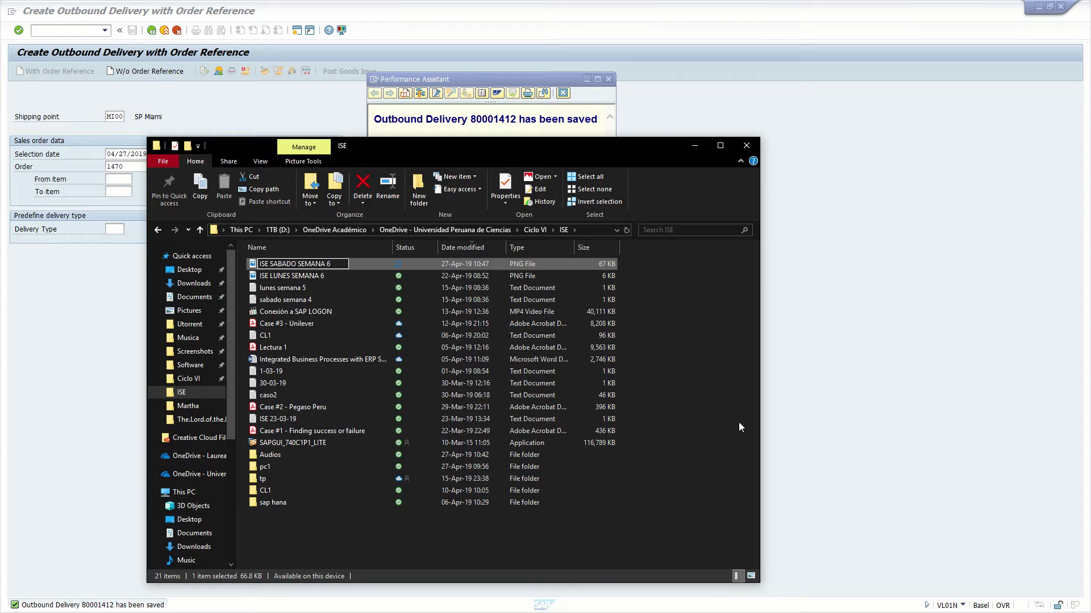
{"action": "key", "text": "Return"}
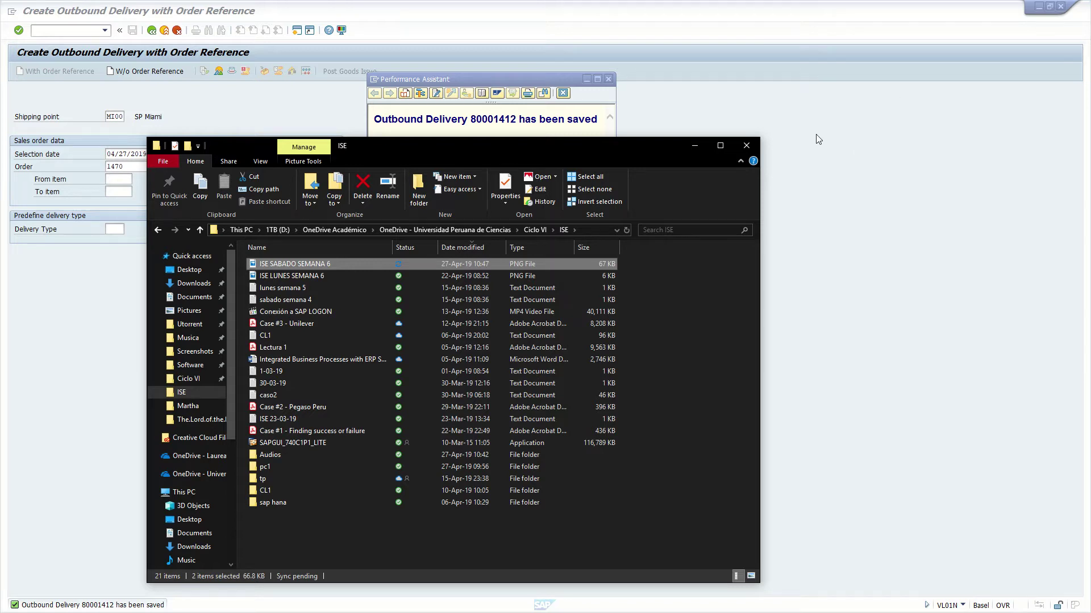
{"action": "left_click", "coordinate": [746, 146]}
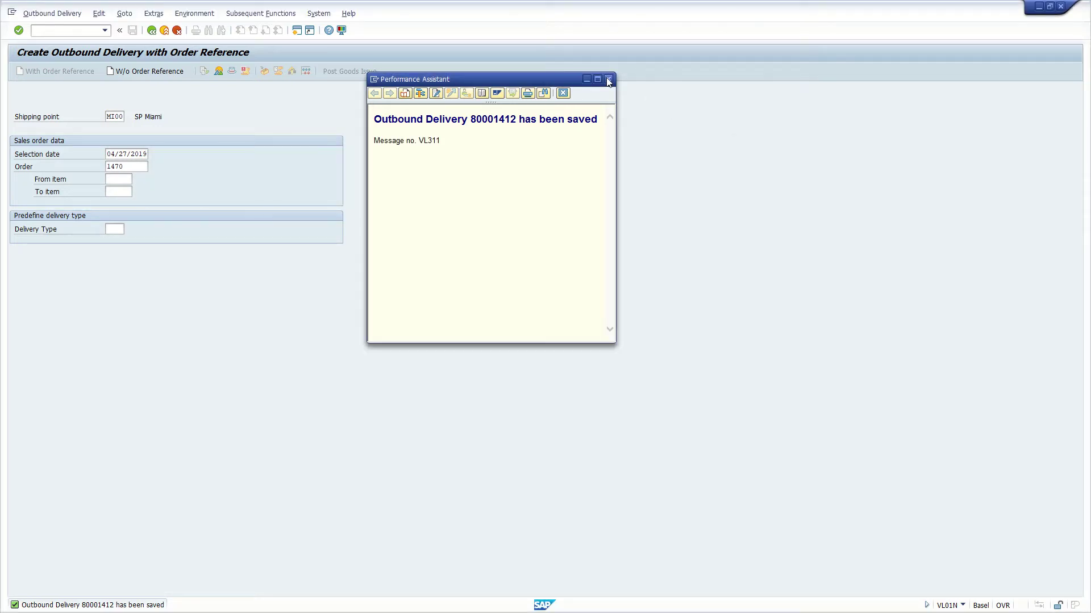
{"action": "left_click", "coordinate": [608, 79]}
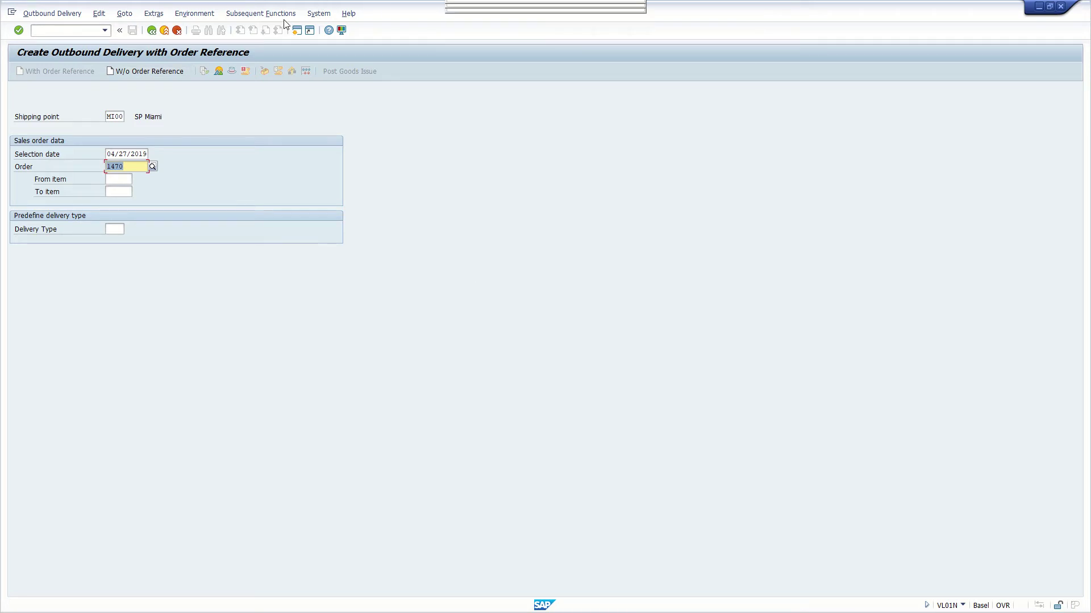
{"action": "left_click", "coordinate": [318, 14]}
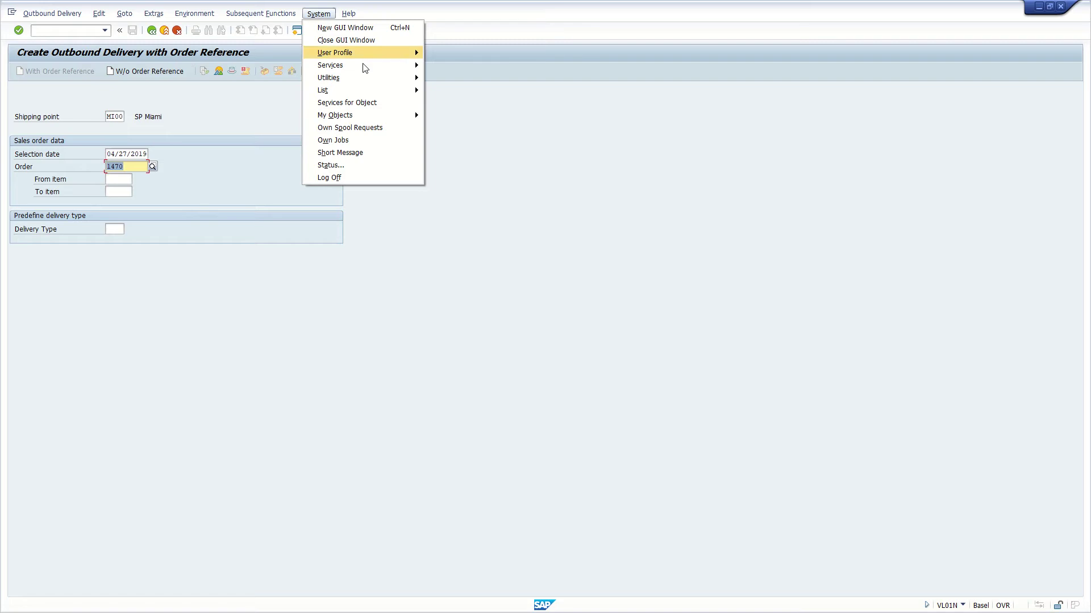
{"action": "mouse_move", "coordinate": [372, 88]}
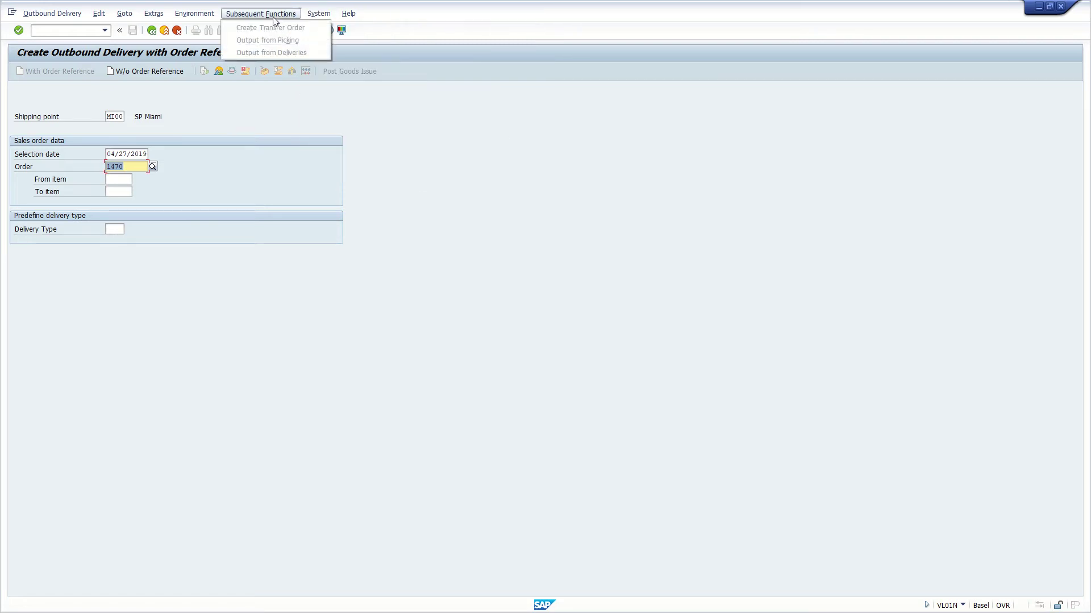
{"action": "mouse_move", "coordinate": [194, 15]}
{"action": "mouse_move", "coordinate": [153, 13]}
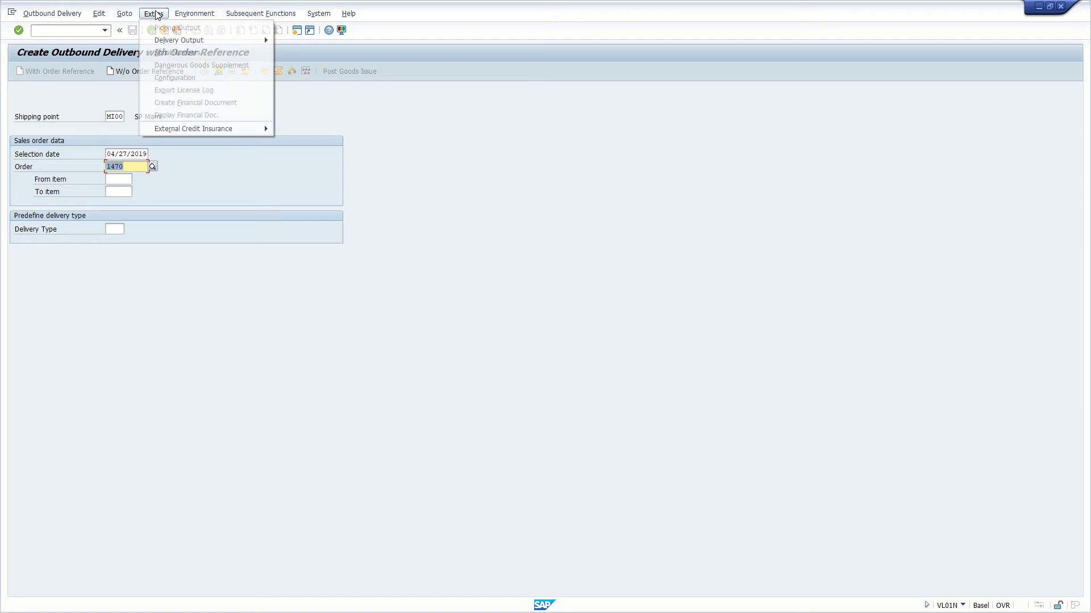
{"action": "mouse_move", "coordinate": [318, 13]}
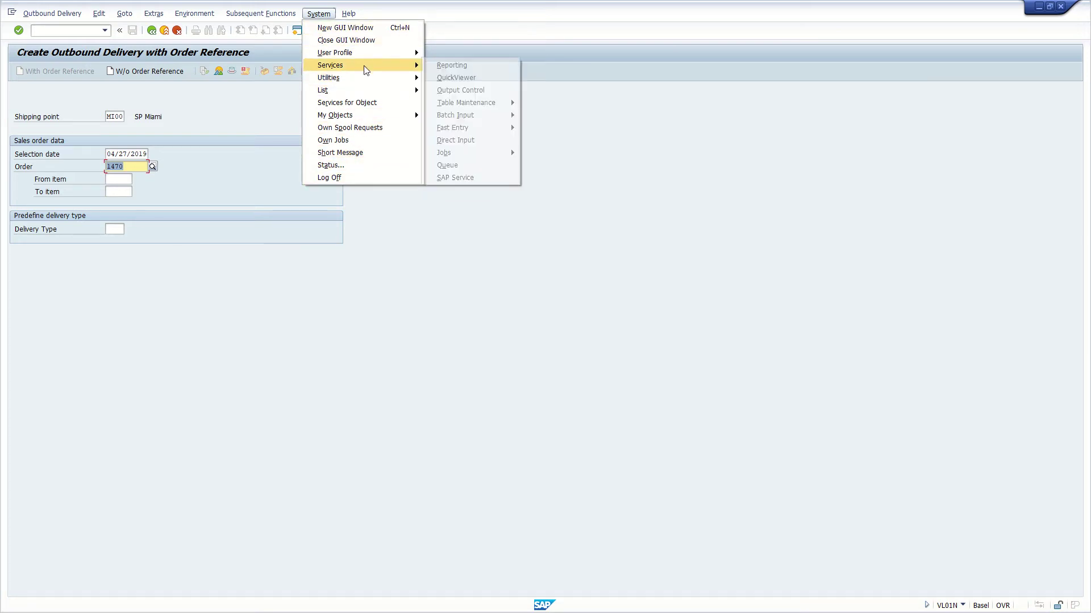
{"action": "mouse_move", "coordinate": [359, 52]}
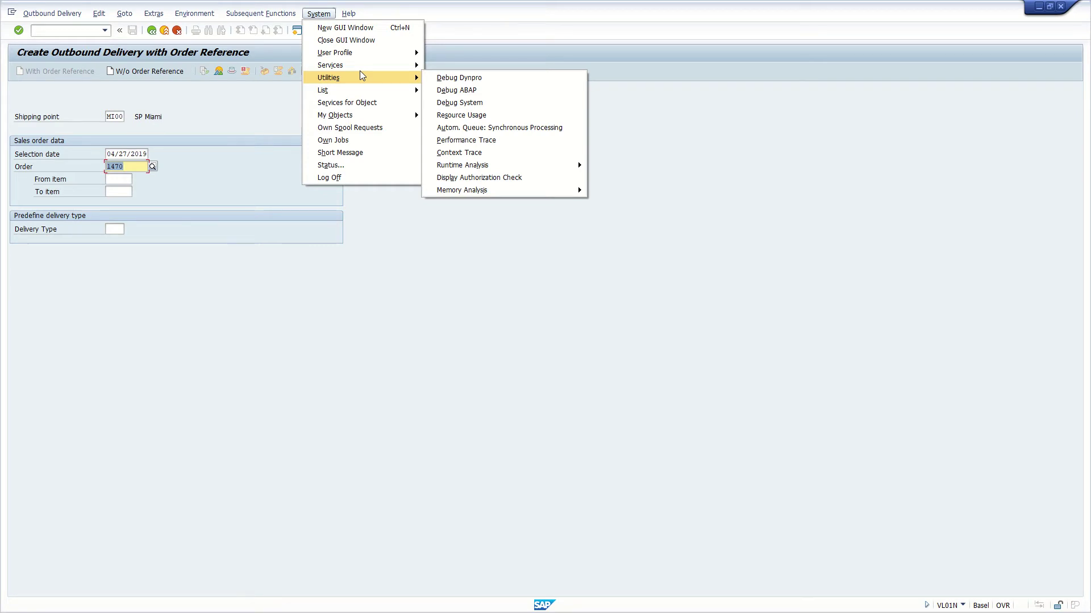
{"action": "key", "text": "Escape"}
{"action": "left_click", "coordinate": [145, 13]}
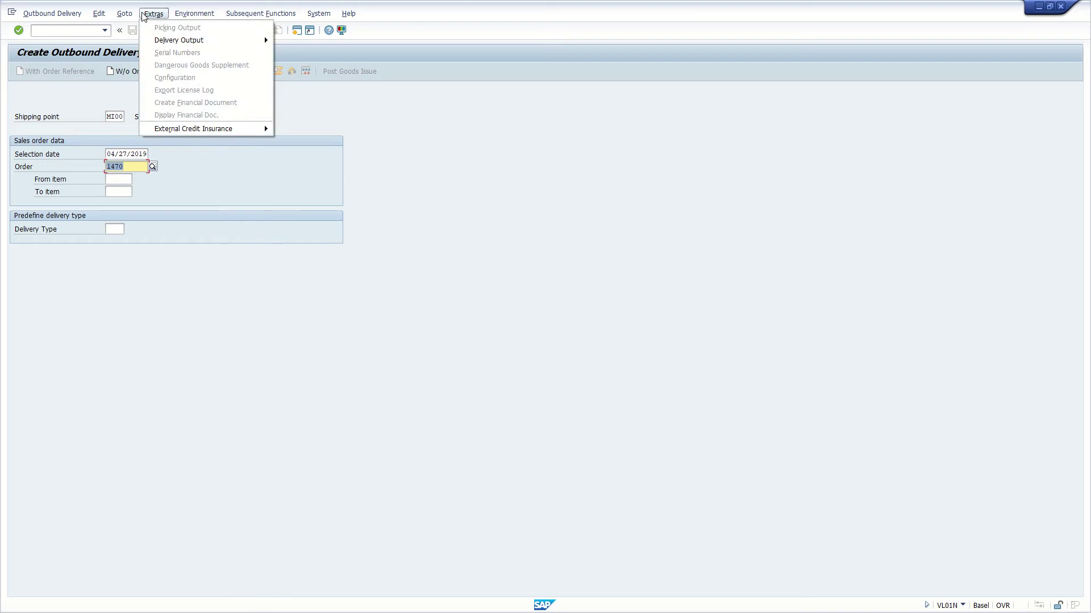
{"action": "left_click", "coordinate": [261, 13]}
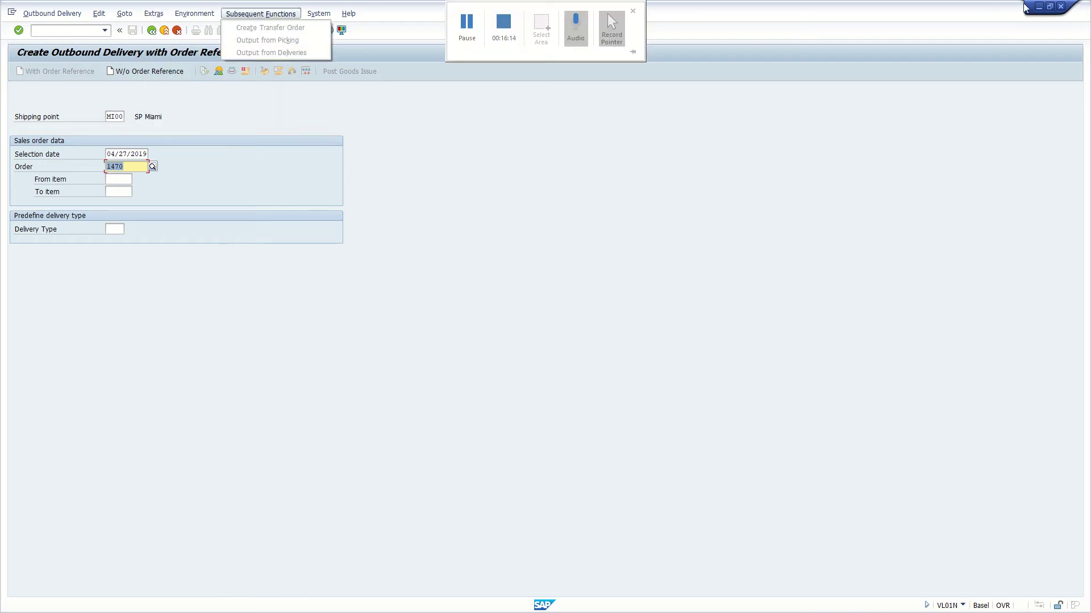
{"action": "left_click", "coordinate": [1039, 6]}
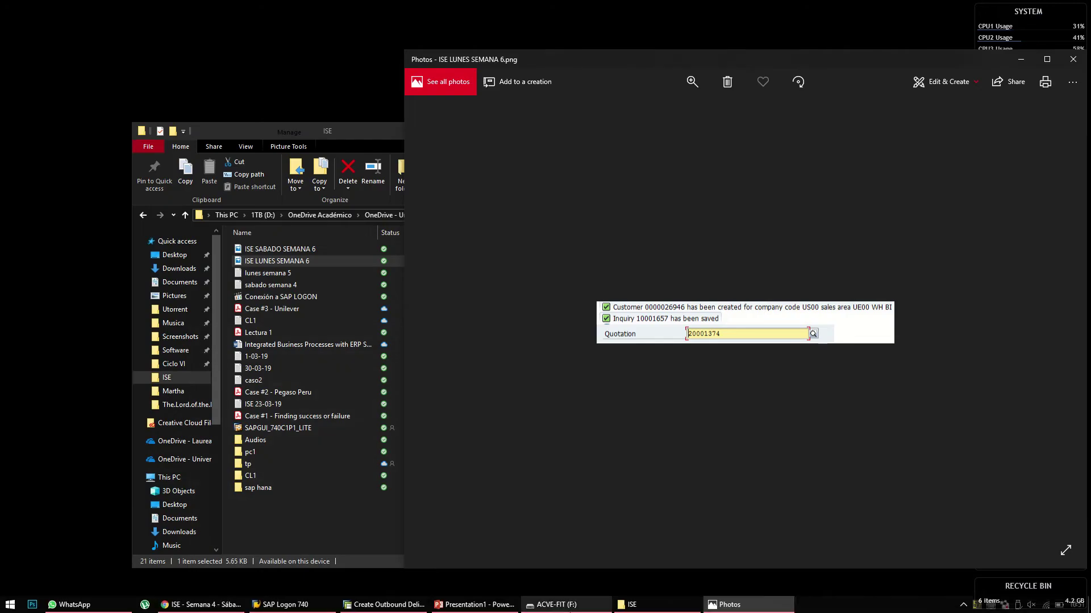
{"action": "left_click", "coordinate": [387, 607]}
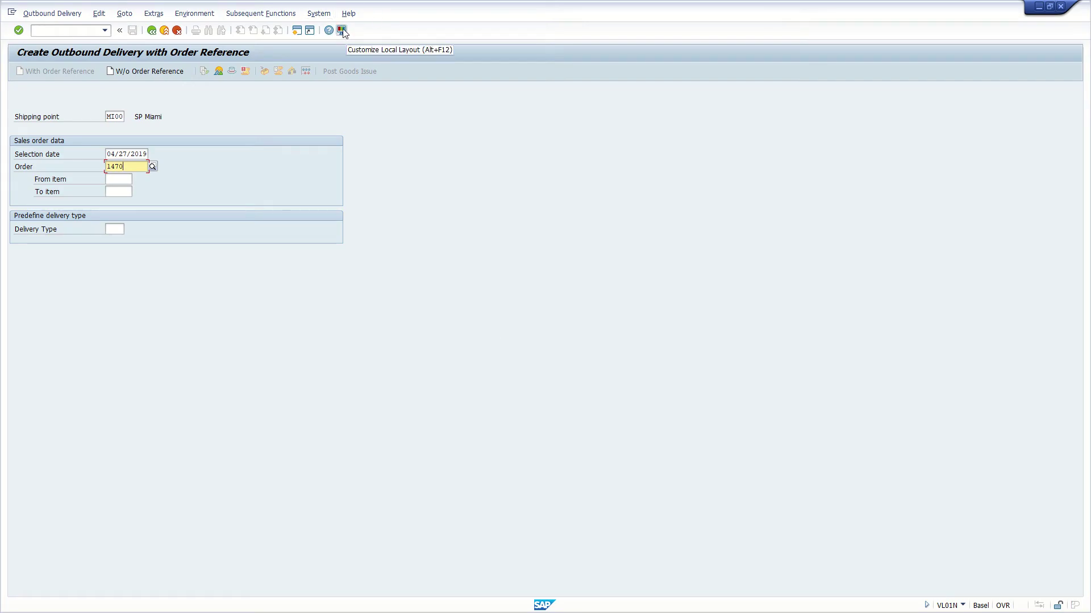
Examine the SAP GUI options and the session's system information, closing both without making changes
{"action": "left_click", "coordinate": [342, 31]}
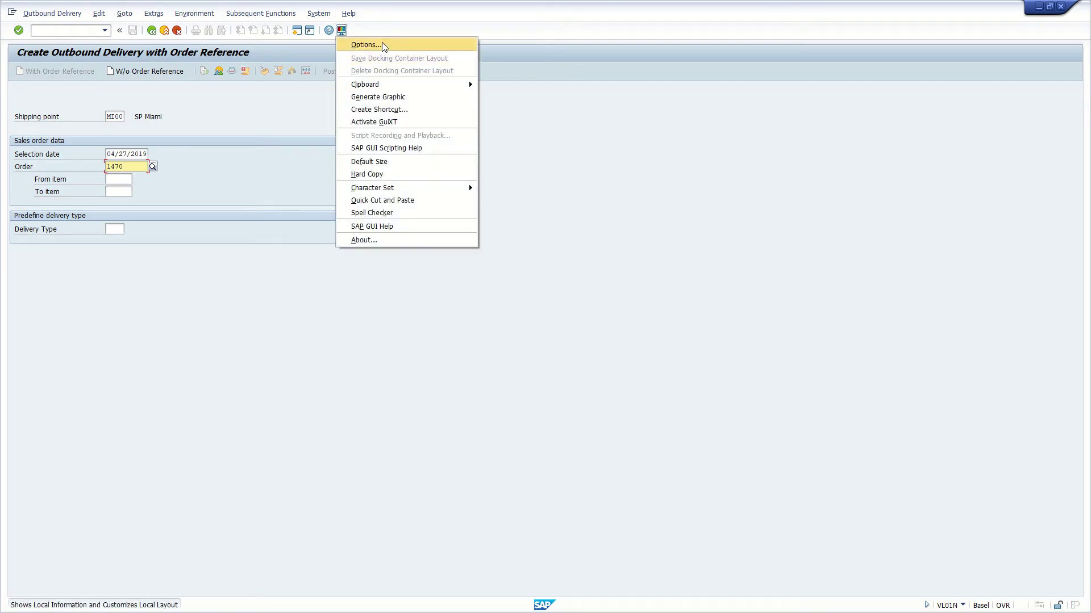
{"action": "mouse_move", "coordinate": [417, 90]}
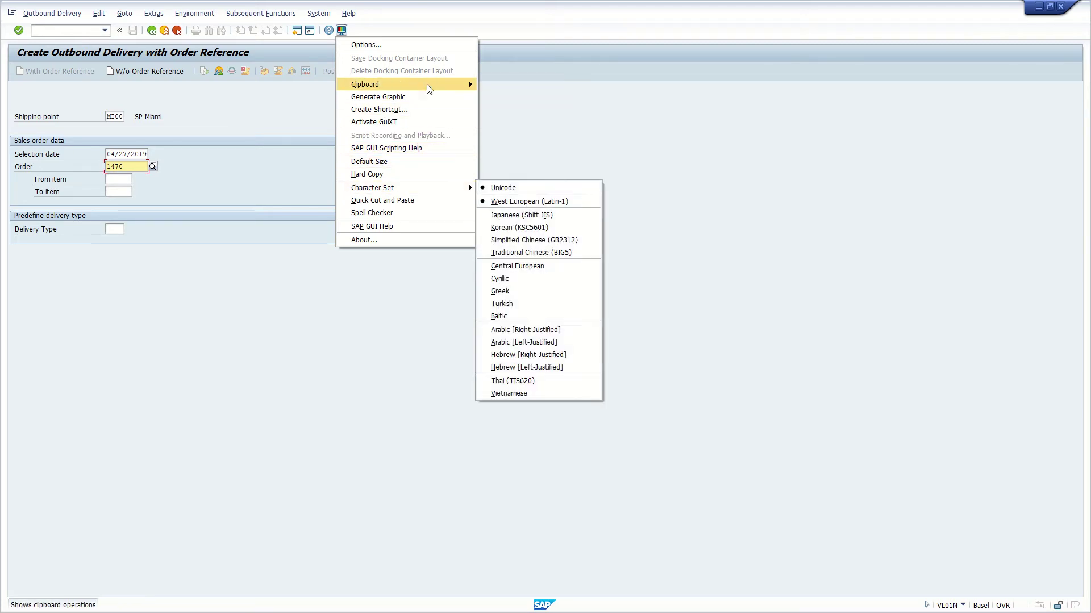
{"action": "left_click", "coordinate": [407, 44]}
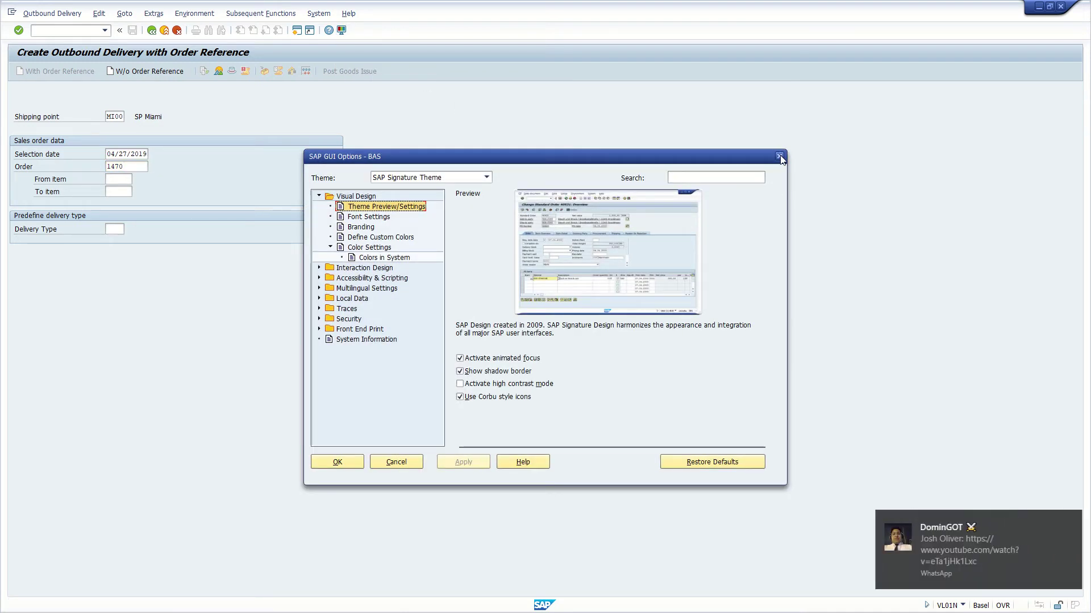
{"action": "key", "text": "Escape"}
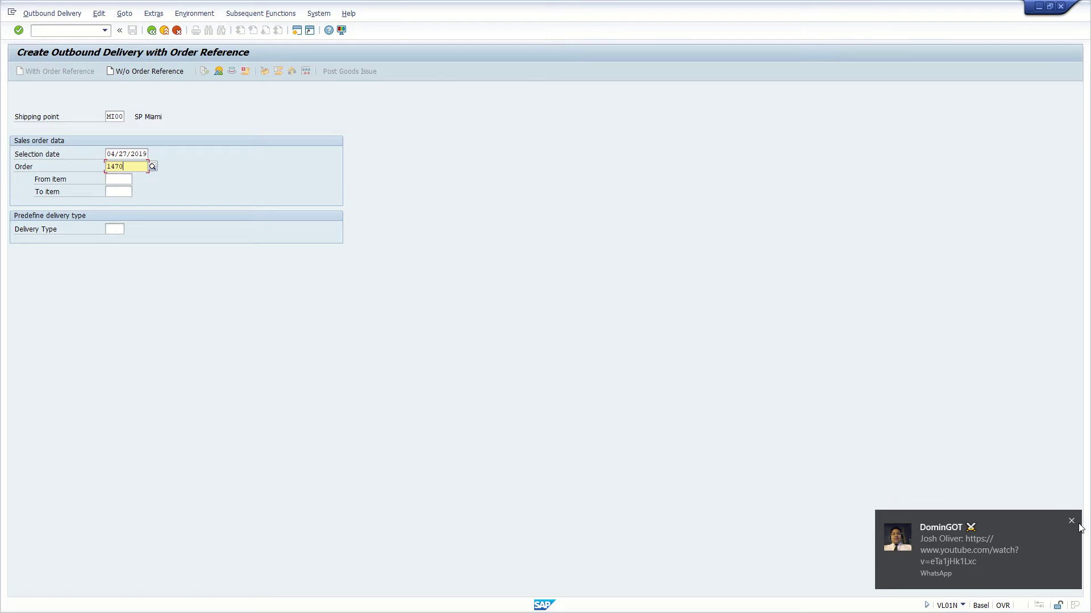
{"action": "left_click", "coordinate": [962, 605]}
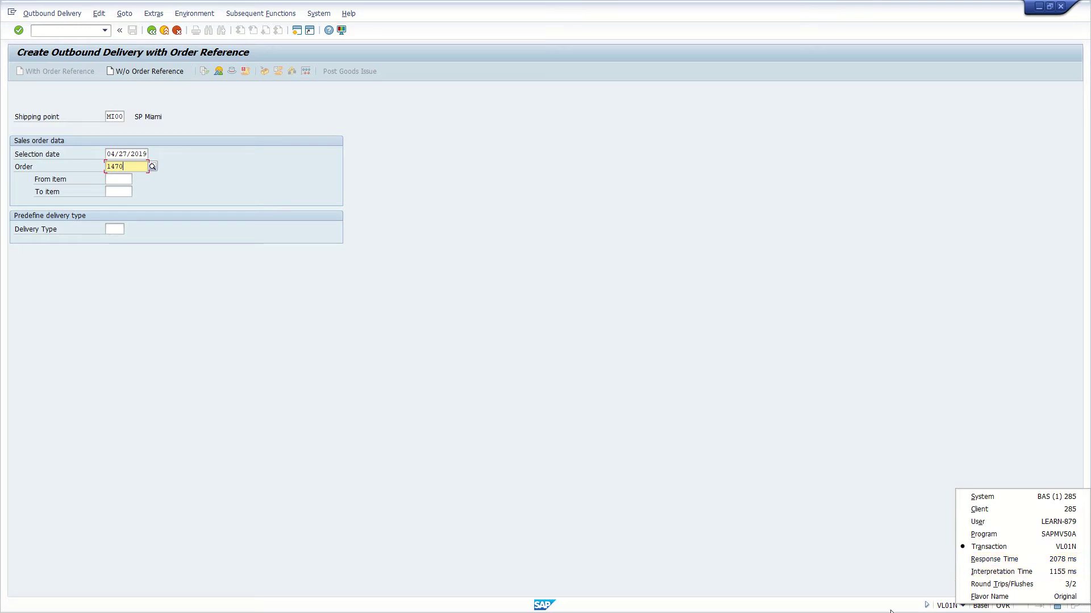
{"action": "left_click", "coordinate": [756, 529]}
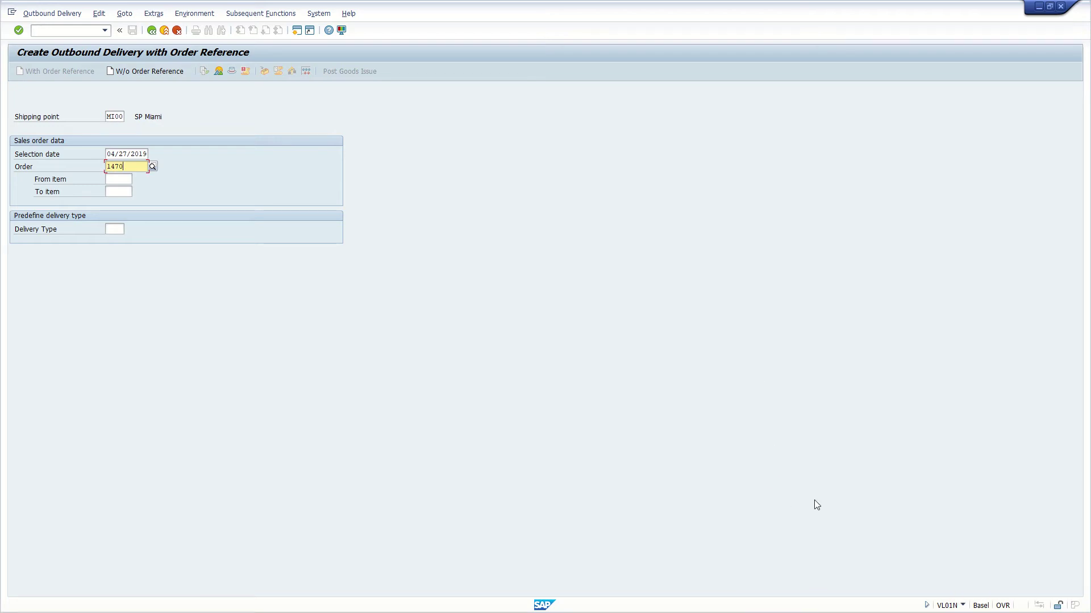
Open the MOVI0008 video from the VIDEO folder on USB Drive (E:)
{"action": "key", "text": "super+e"}
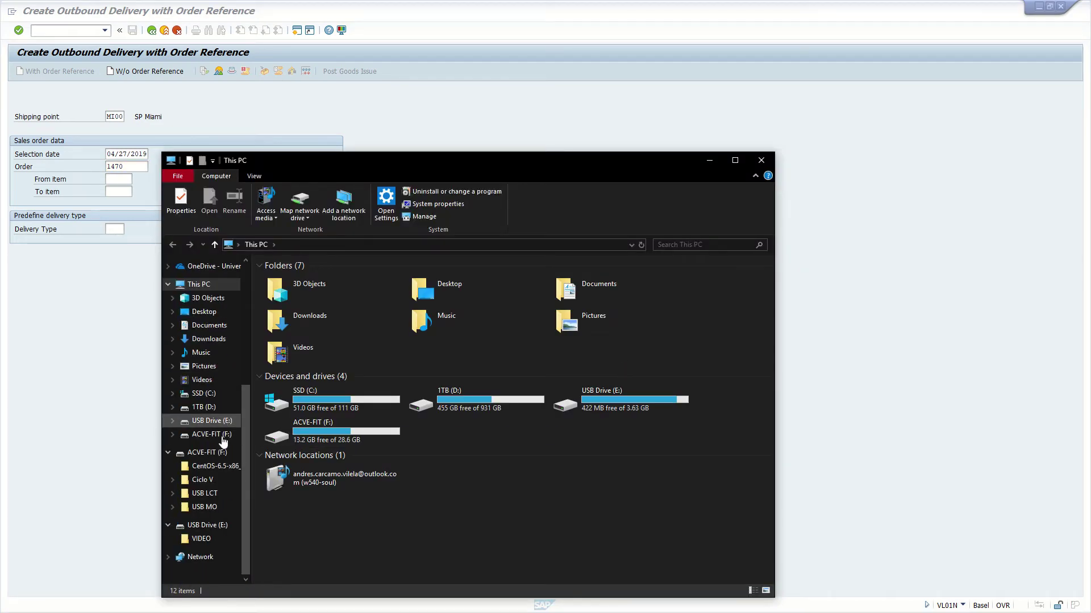
{"action": "left_click", "coordinate": [220, 422]}
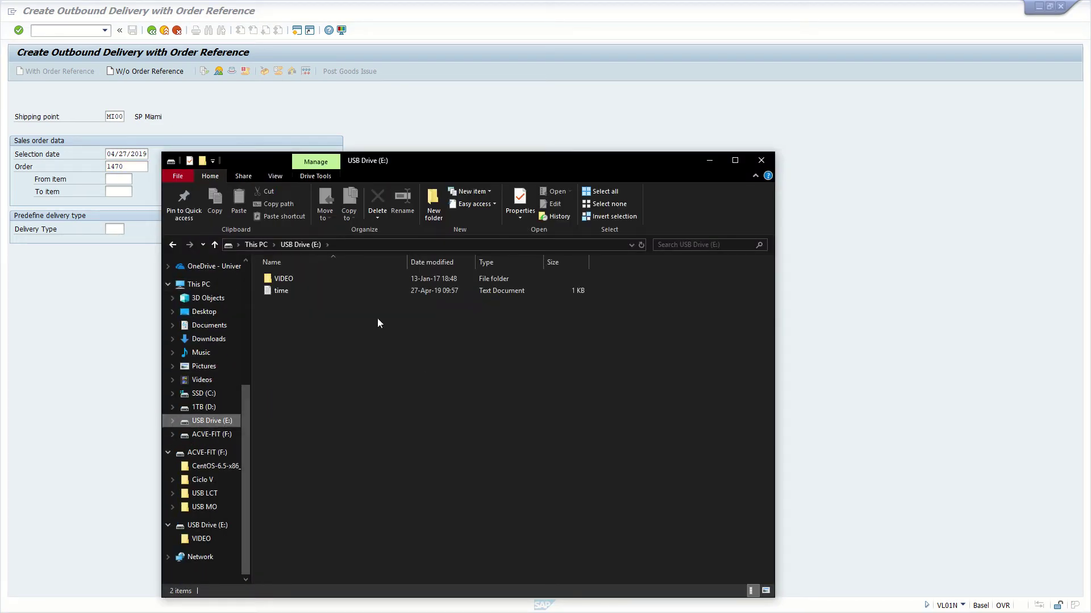
{"action": "double_click", "coordinate": [317, 278]}
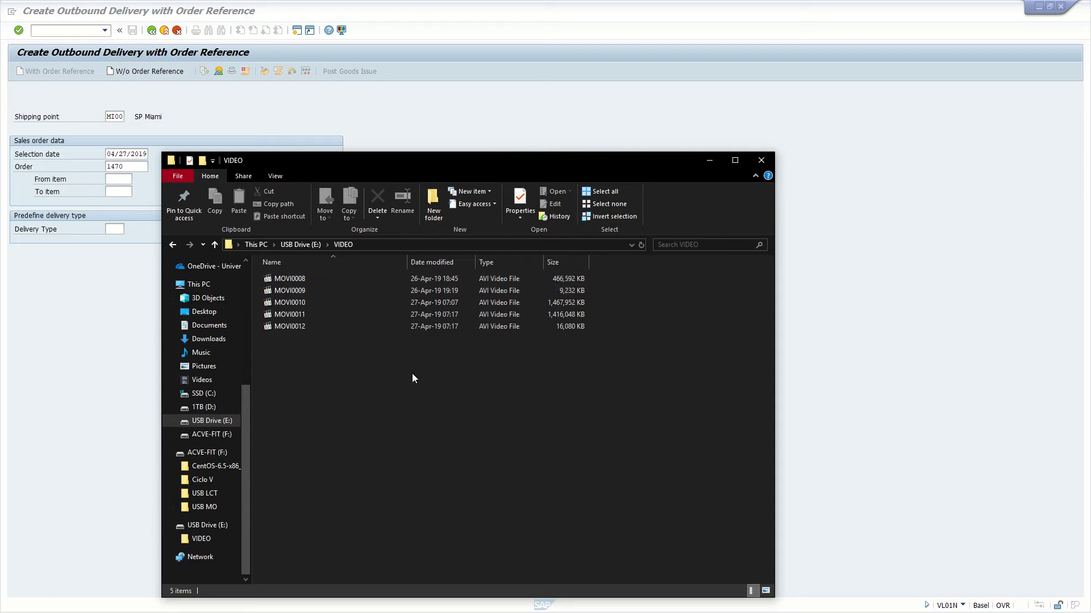
{"action": "left_click", "coordinate": [325, 279]}
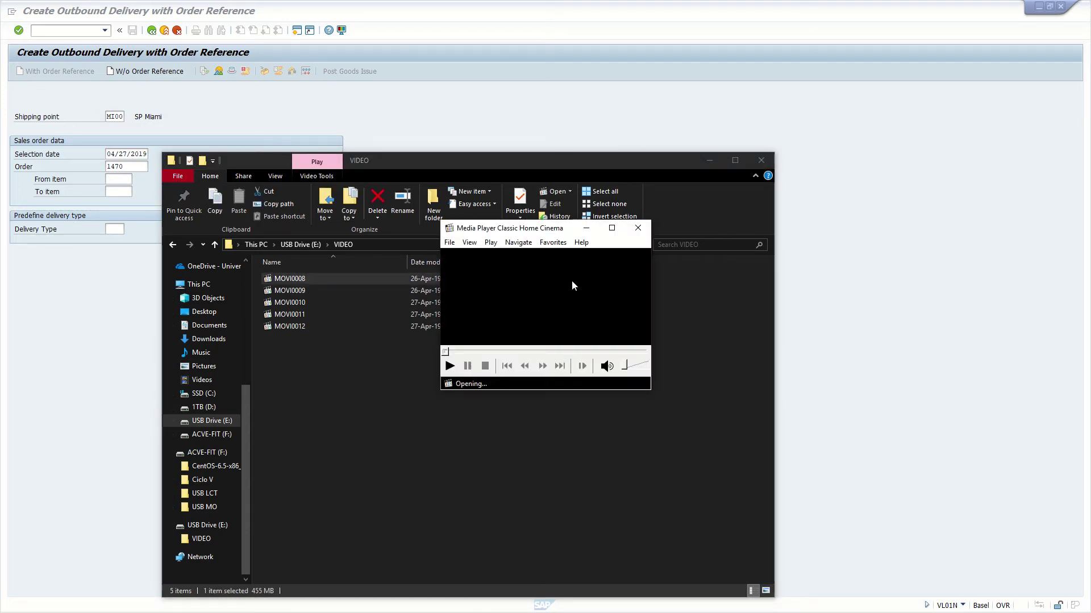
Skim forward through the MOVI0008 video to check its content
{"action": "key", "text": "ctrl+Right"}
{"action": "key", "text": "ctrl+Right"}
{"action": "key", "text": "ctrl+Right"}
{"action": "key", "text": "ctrl+Right"}
{"action": "key", "text": "ctrl+Right"}
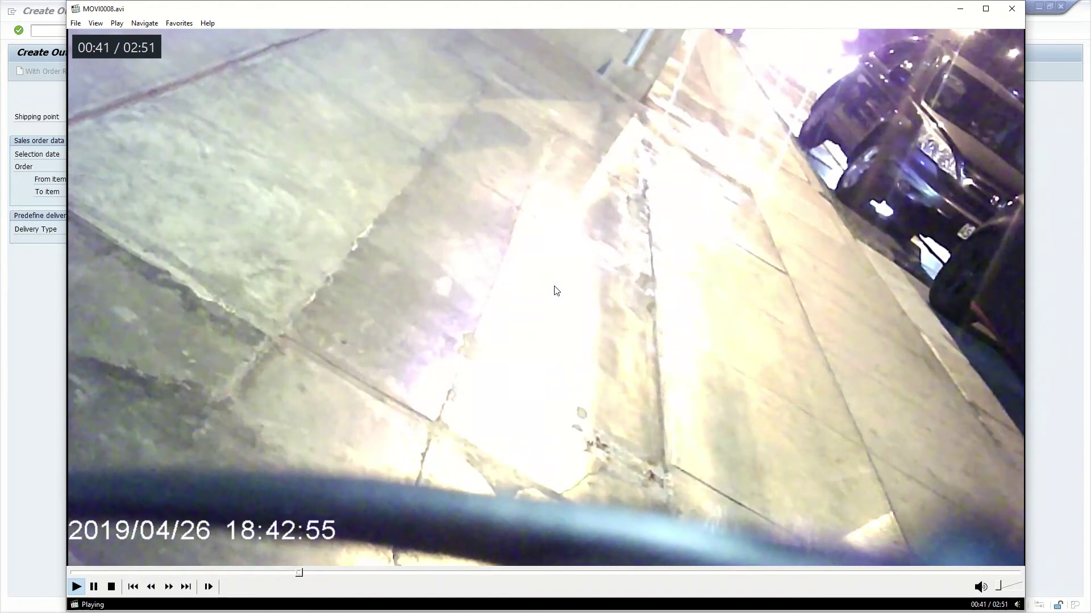
{"action": "key", "text": "ctrl+Right"}
{"action": "key", "text": "ctrl+Right"}
{"action": "key", "text": "ctrl+Right"}
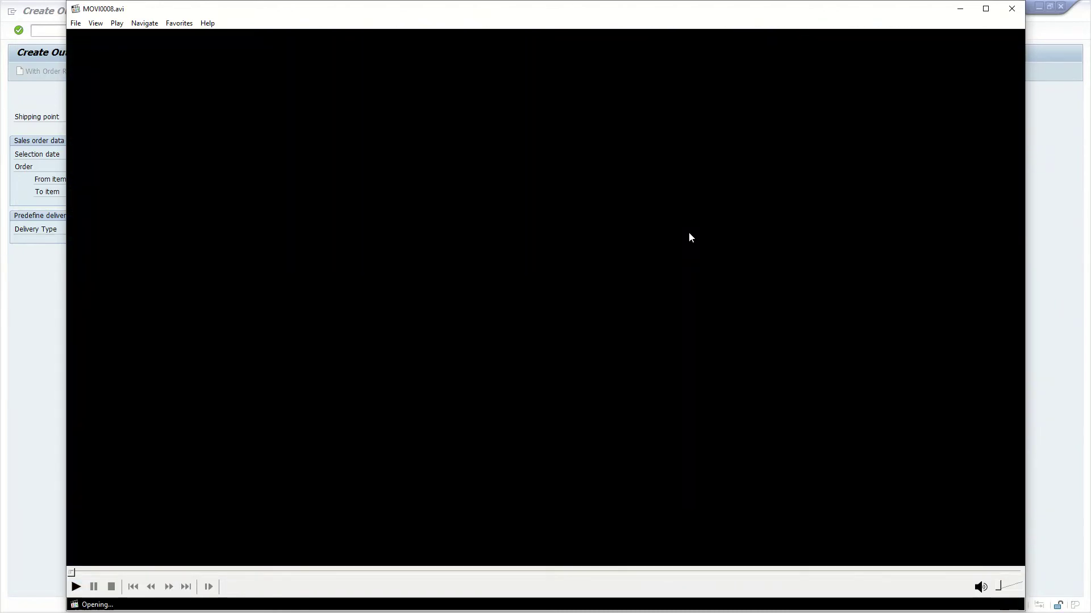
Move on to the MOVI0010 video and skip forward in it to about 04:01
{"action": "key", "text": "ctrl+Right"}
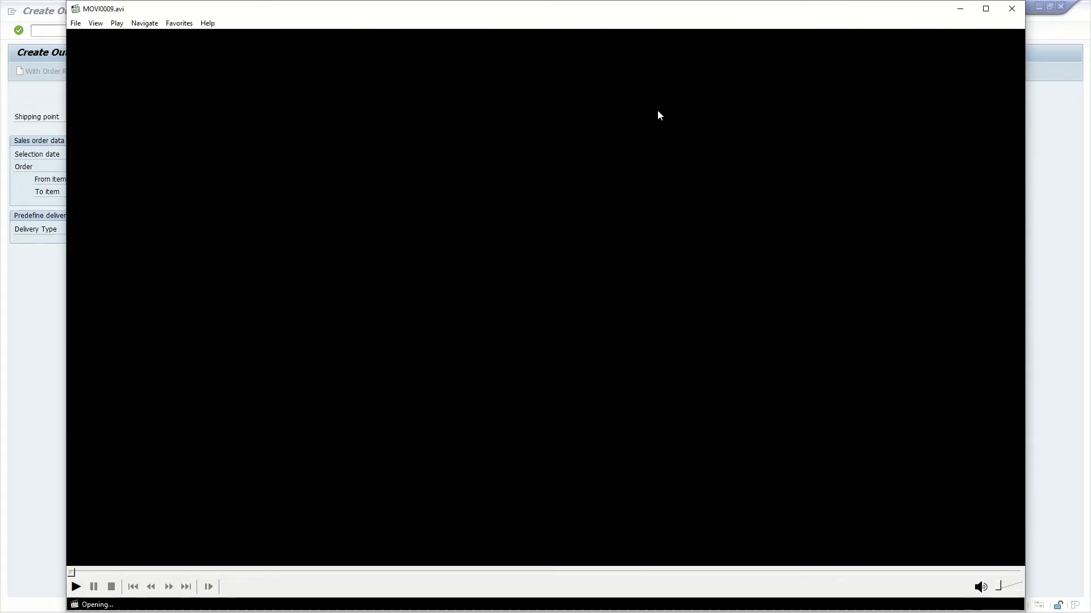
{"action": "key", "text": "ctrl+Right"}
{"action": "key", "text": "ctrl+Right"}
{"action": "key", "text": "ctrl+Right"}
{"action": "key", "text": "ctrl+Right"}
{"action": "key", "text": "ctrl+Right"}
{"action": "key", "text": "ctrl+Right"}
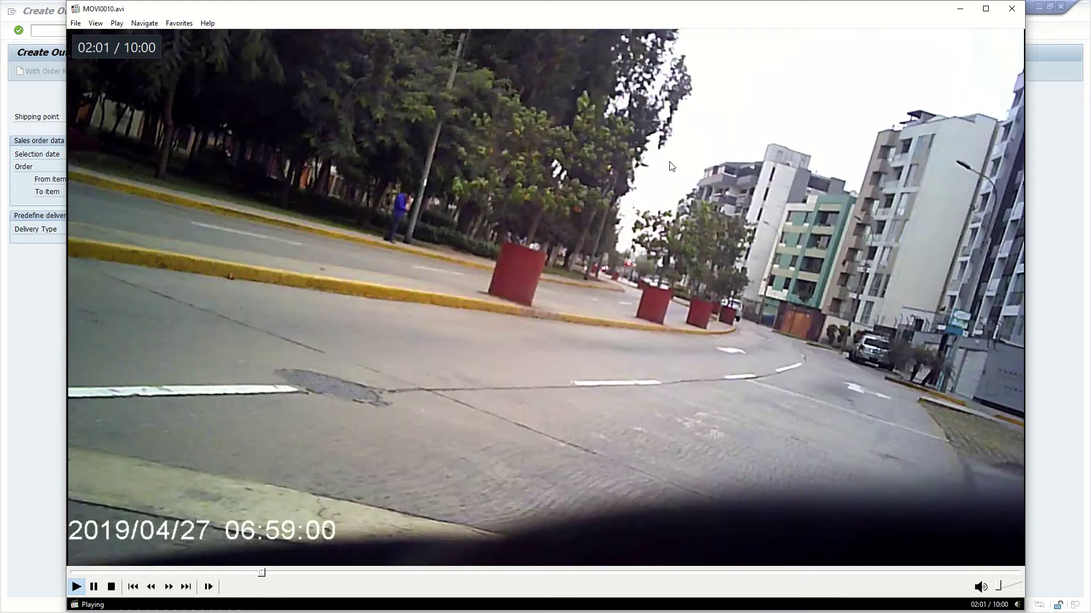
{"action": "key", "text": "ctrl+Right"}
{"action": "key", "text": "ctrl+Right"}
{"action": "key", "text": "ctrl+Right"}
{"action": "key", "text": "ctrl+Right"}
{"action": "key", "text": "ctrl+Right"}
{"action": "key", "text": "ctrl+Right"}
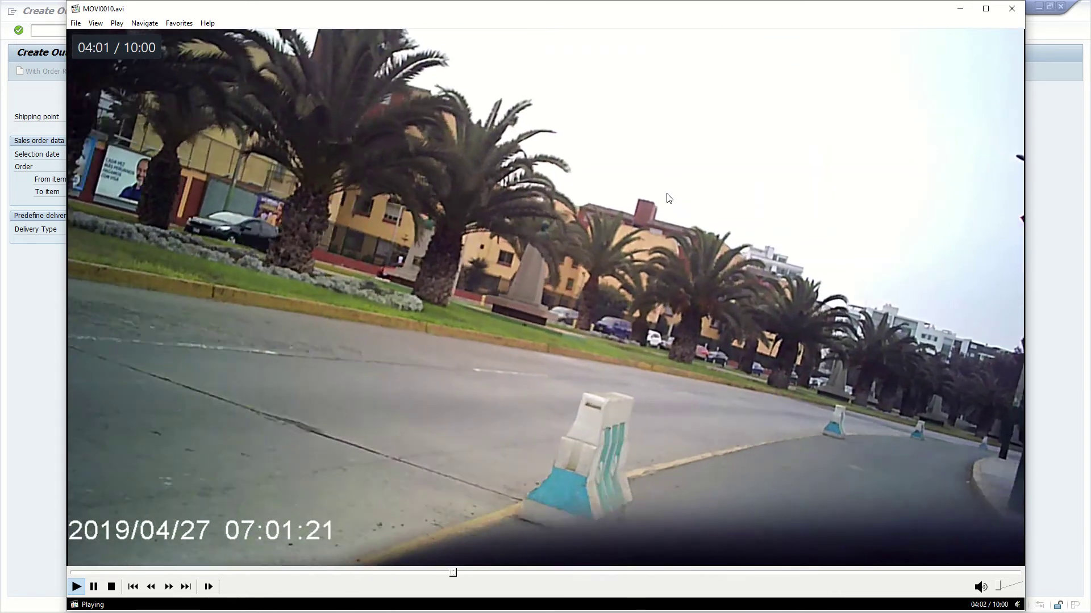
Recheck the footage around 04:00 in MOVI0010 and rewind to about 02:47
{"action": "key", "text": "ctrl+Left"}
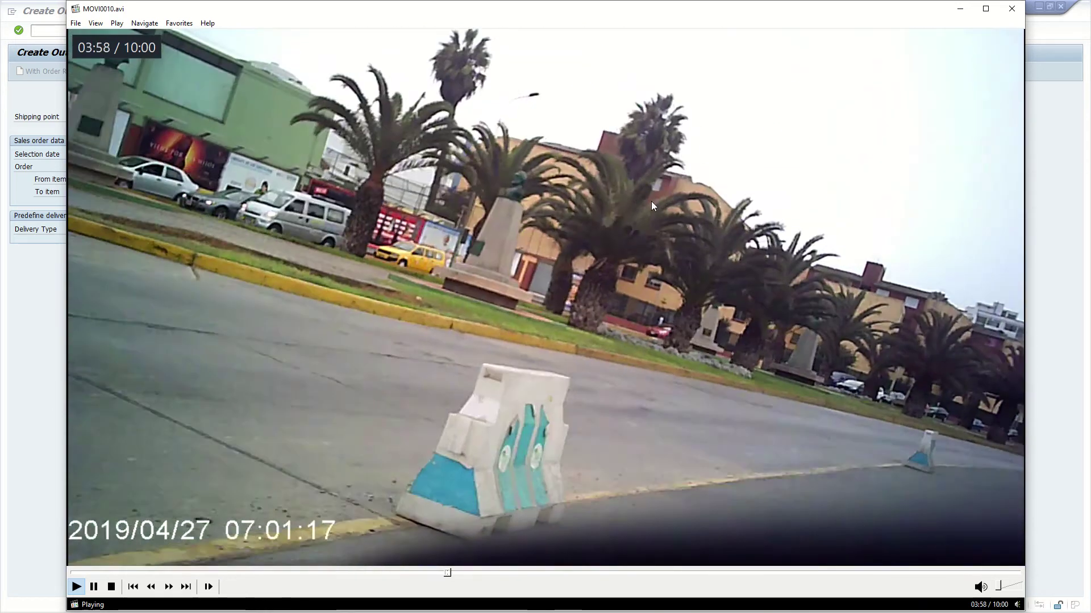
{"action": "key", "text": "Right"}
{"action": "key", "text": "Right"}
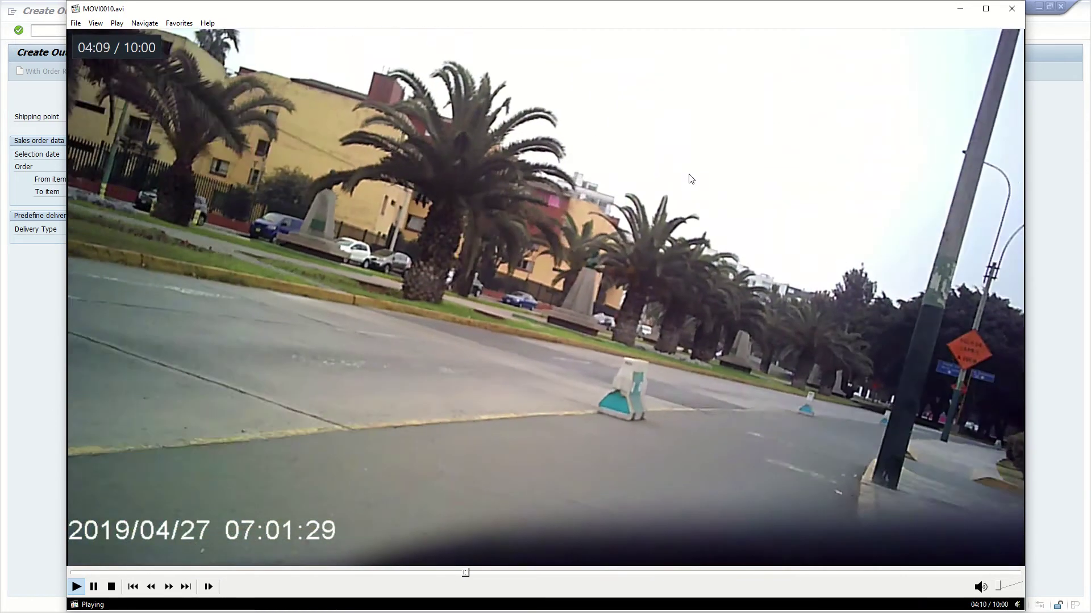
{"action": "key", "text": "Right"}
{"action": "key", "text": "Right"}
{"action": "key", "text": "ctrl+Left"}
{"action": "key", "text": "Left"}
{"action": "key", "text": "Left"}
{"action": "key", "text": "Left"}
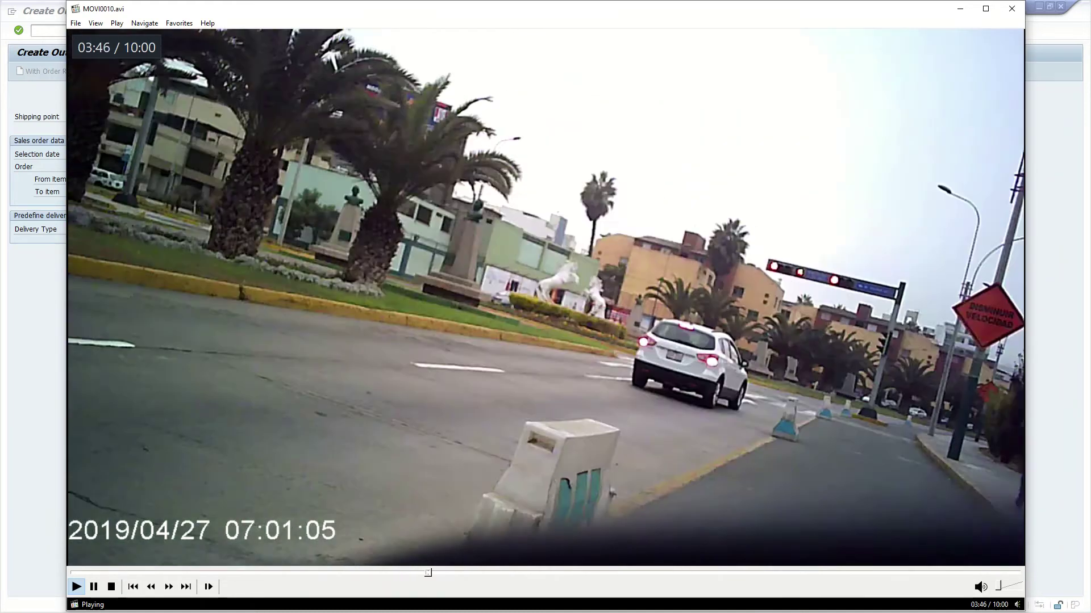
{"action": "key", "text": "ctrl+Left"}
{"action": "key", "text": "ctrl+Left"}
{"action": "key", "text": "ctrl+Left"}
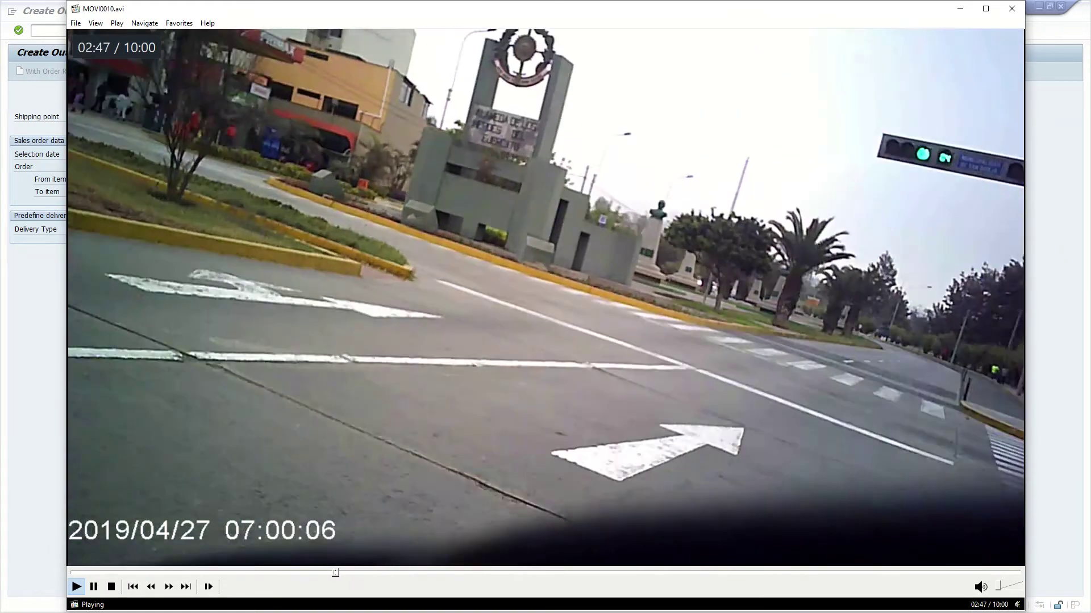
Advance MOVI0010 in short jumps to about 03:55 to examine the avenue footage
{"action": "key", "text": "Right"}
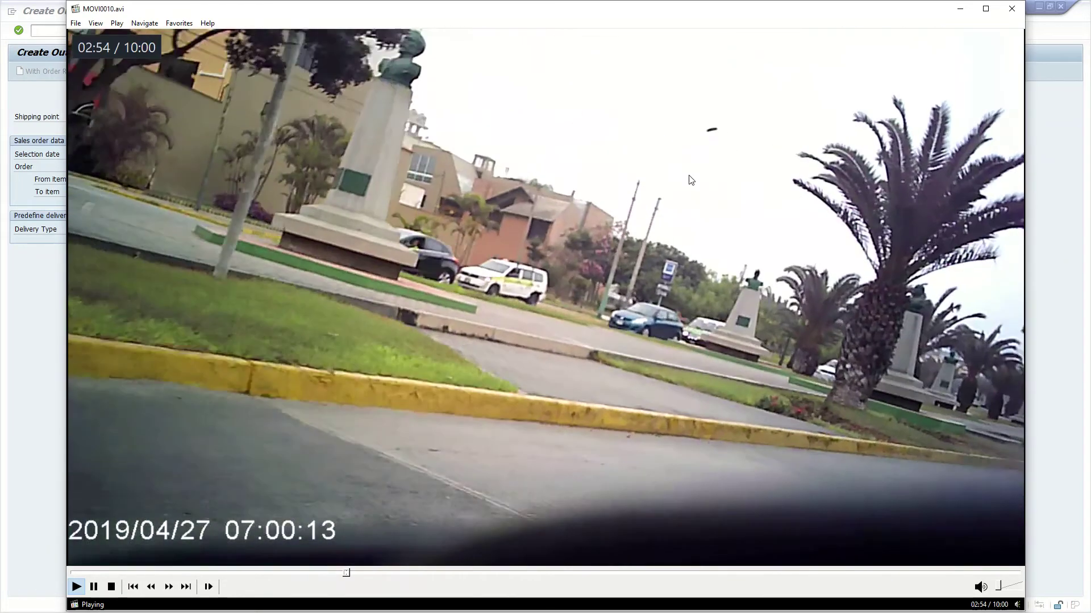
{"action": "key", "text": "Right"}
{"action": "key", "text": "Right"}
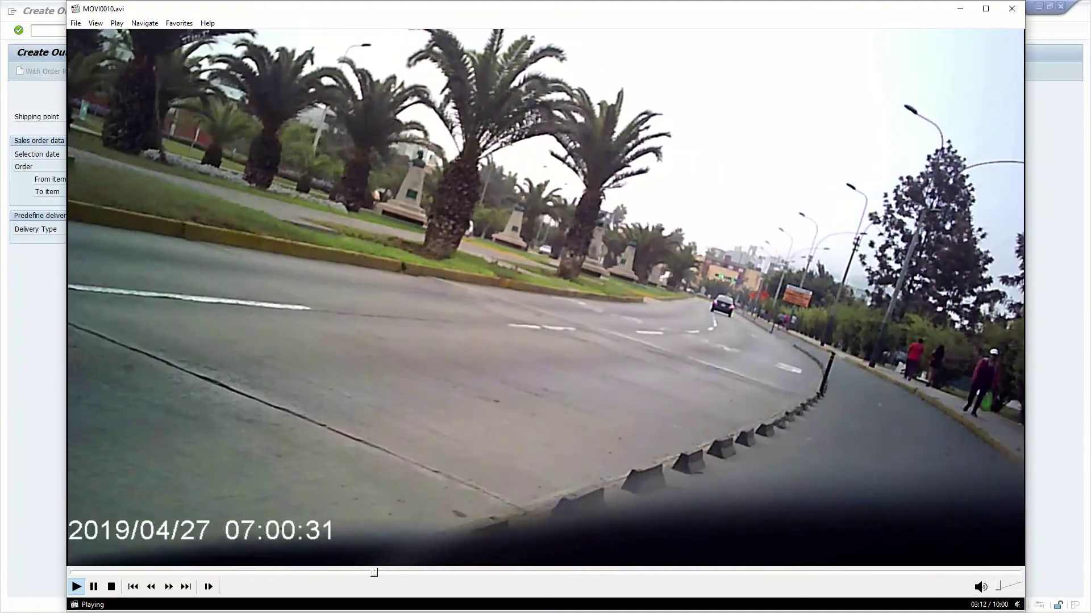
{"action": "key", "text": "Right"}
{"action": "key", "text": "Right"}
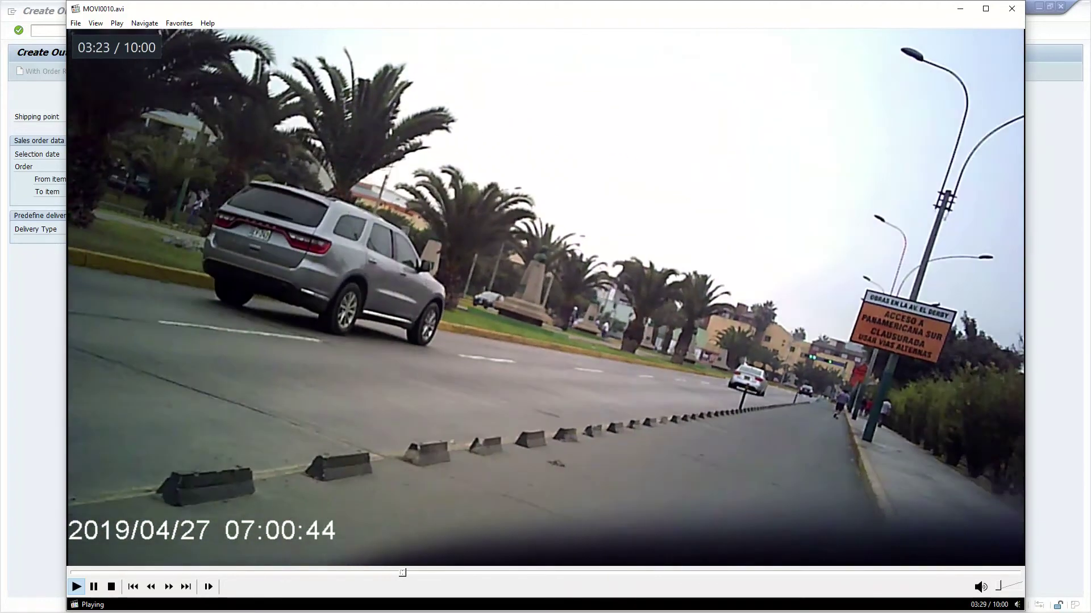
{"action": "key", "text": "Right"}
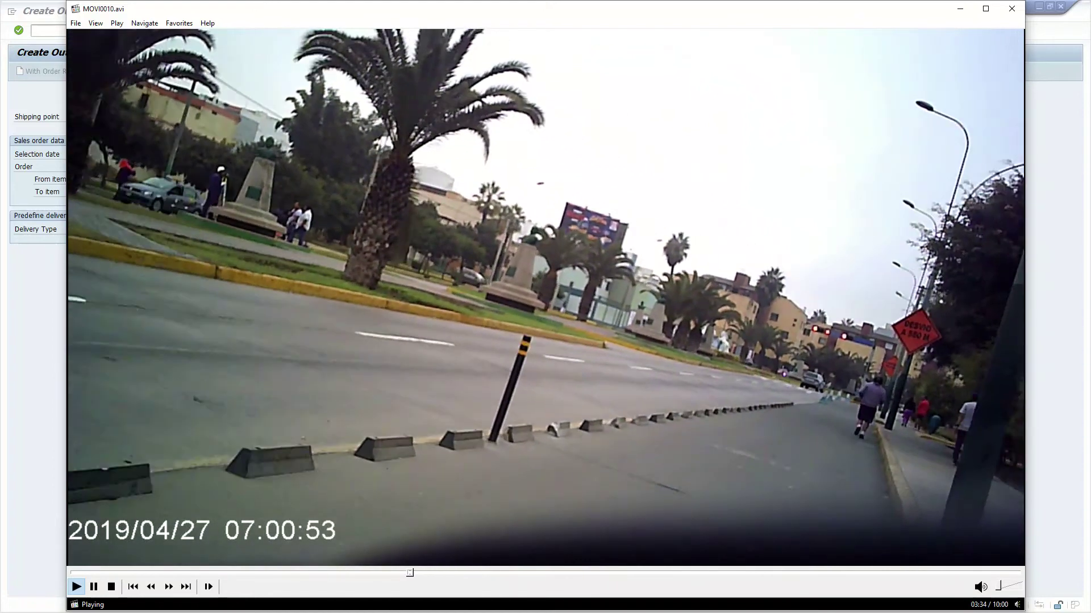
{"action": "key", "text": "Right"}
{"action": "key", "text": "Right"}
{"action": "key", "text": "Right"}
{"action": "key", "text": "Right"}
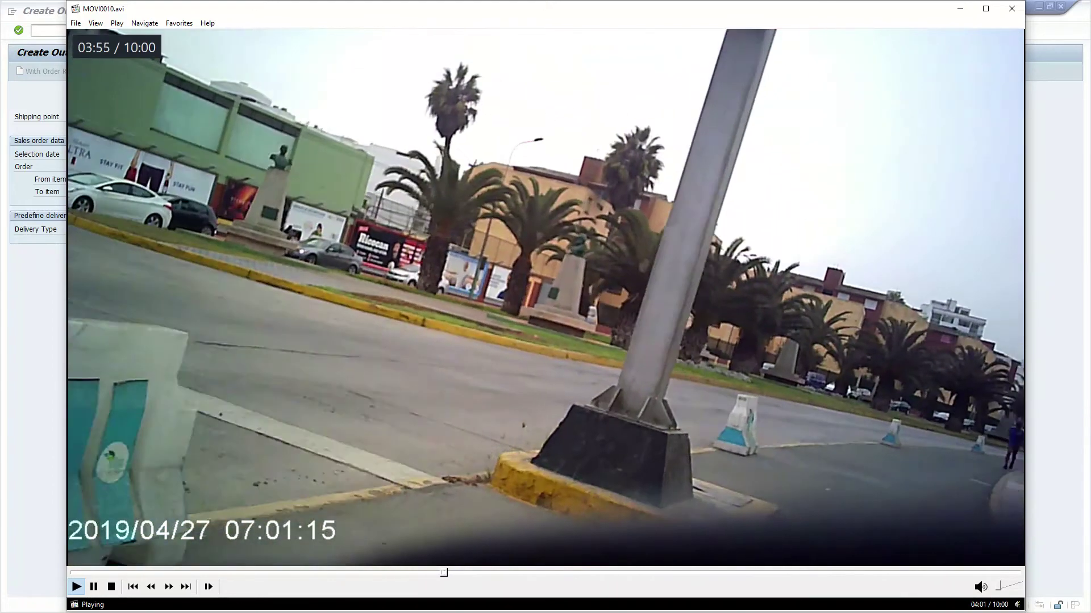
Skim forward through the remainder of MOVI0010 to its last minute
{"action": "key", "text": "Right"}
{"action": "key", "text": "Right"}
{"action": "key", "text": "Right"}
{"action": "key", "text": "Right"}
{"action": "key", "text": "Right"}
{"action": "key", "text": "Right"}
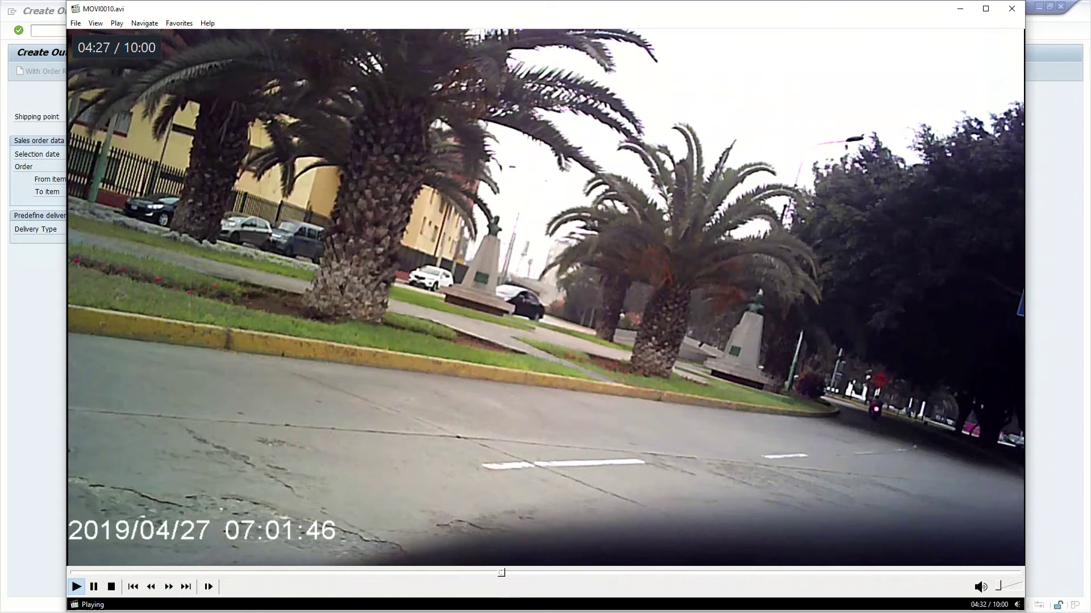
{"action": "key", "text": "Right"}
{"action": "key", "text": "Right"}
{"action": "key", "text": "Right"}
{"action": "key", "text": "Right"}
{"action": "key", "text": "Right"}
{"action": "key", "text": "Right"}
{"action": "key", "text": "Right"}
{"action": "key", "text": "Right"}
{"action": "key", "text": "Right"}
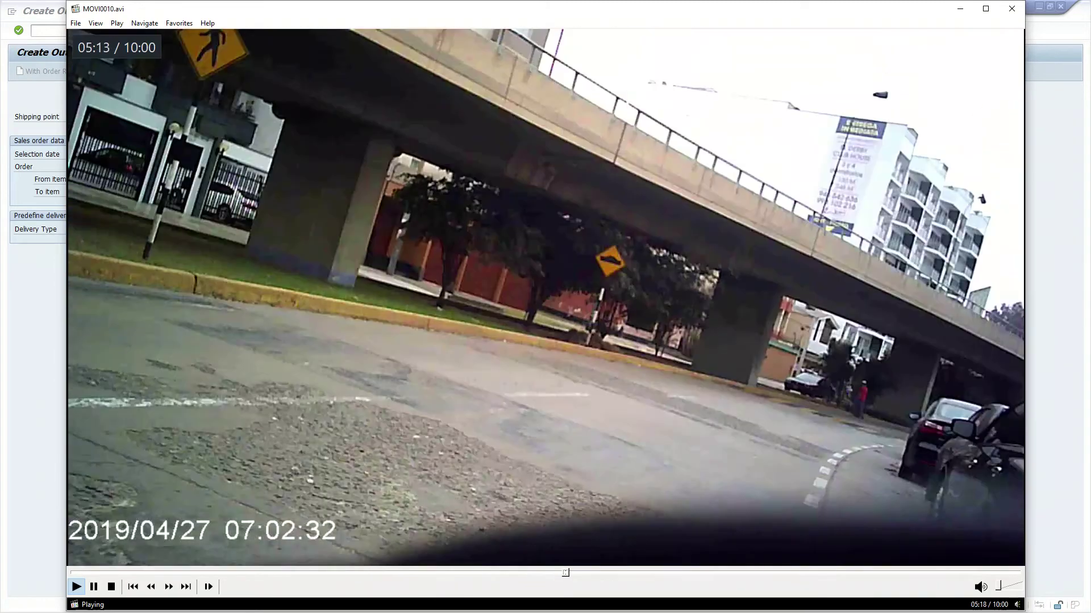
{"action": "key", "text": "Right"}
{"action": "key", "text": "Right"}
{"action": "key", "text": "Right"}
{"action": "key", "text": "Right"}
{"action": "key", "text": "Right"}
{"action": "key", "text": "Right"}
{"action": "key", "text": "Right"}
{"action": "key", "text": "Right"}
{"action": "key", "text": "Right"}
{"action": "key", "text": "Right"}
{"action": "key", "text": "Right"}
{"action": "key", "text": "Right"}
{"action": "key", "text": "Right"}
{"action": "key", "text": "Right"}
{"action": "key", "text": "Right"}
{"action": "key", "text": "Right"}
{"action": "key", "text": "Right"}
{"action": "key", "text": "Right"}
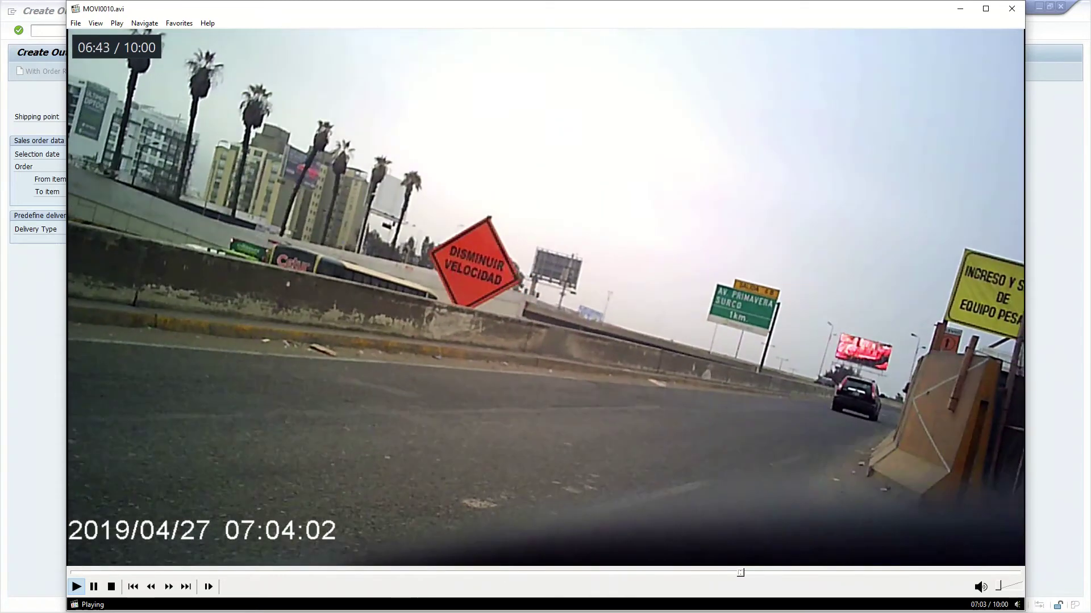
{"action": "key", "text": "Right"}
{"action": "key", "text": "Right"}
{"action": "key", "text": "Right"}
{"action": "key", "text": "Right"}
{"action": "key", "text": "Right"}
{"action": "key", "text": "Right"}
{"action": "key", "text": "Right"}
{"action": "key", "text": "Right"}
{"action": "key", "text": "Right"}
{"action": "key", "text": "Right"}
{"action": "key", "text": "Right"}
{"action": "key", "text": "Right"}
{"action": "key", "text": "Right"}
{"action": "key", "text": "Right"}
{"action": "key", "text": "Right"}
{"action": "key", "text": "Right"}
{"action": "key", "text": "Right"}
{"action": "key", "text": "Right"}
{"action": "key", "text": "Right"}
{"action": "key", "text": "Right"}
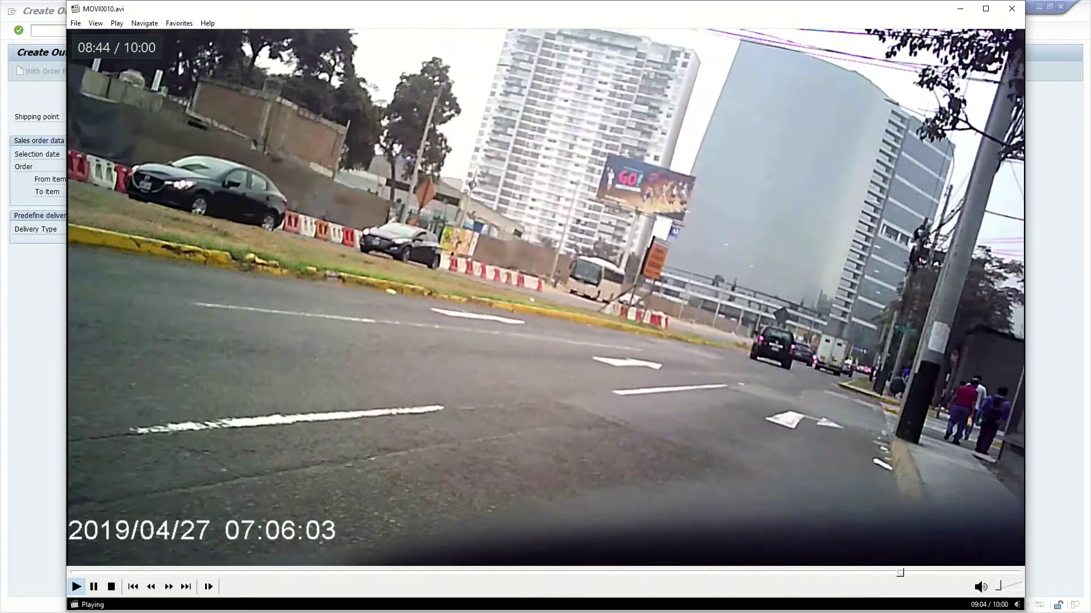
{"action": "key", "text": "Right"}
{"action": "key", "text": "Right"}
{"action": "key", "text": "Right"}
{"action": "key", "text": "Right"}
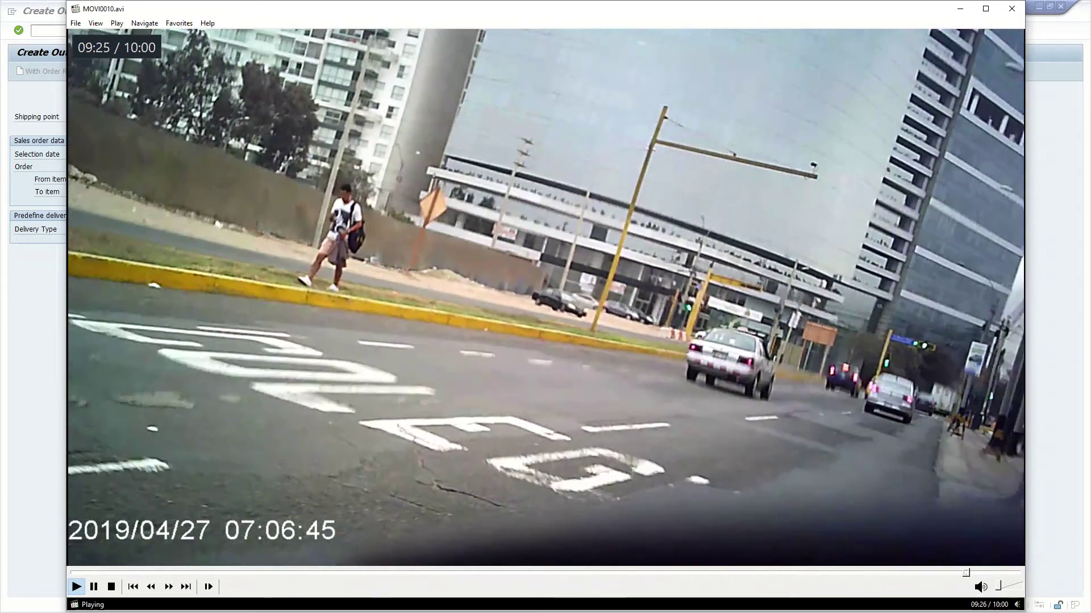
{"action": "key", "text": "Right"}
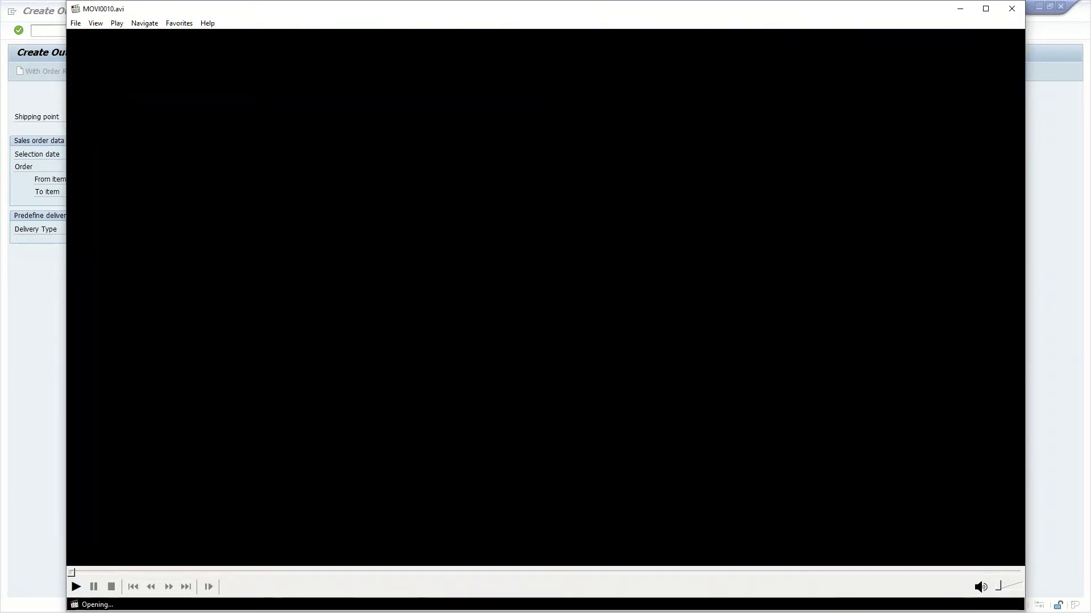
Restart MOVI0010 from the beginning and skip forward to about 02:59
{"action": "key", "text": "Left"}
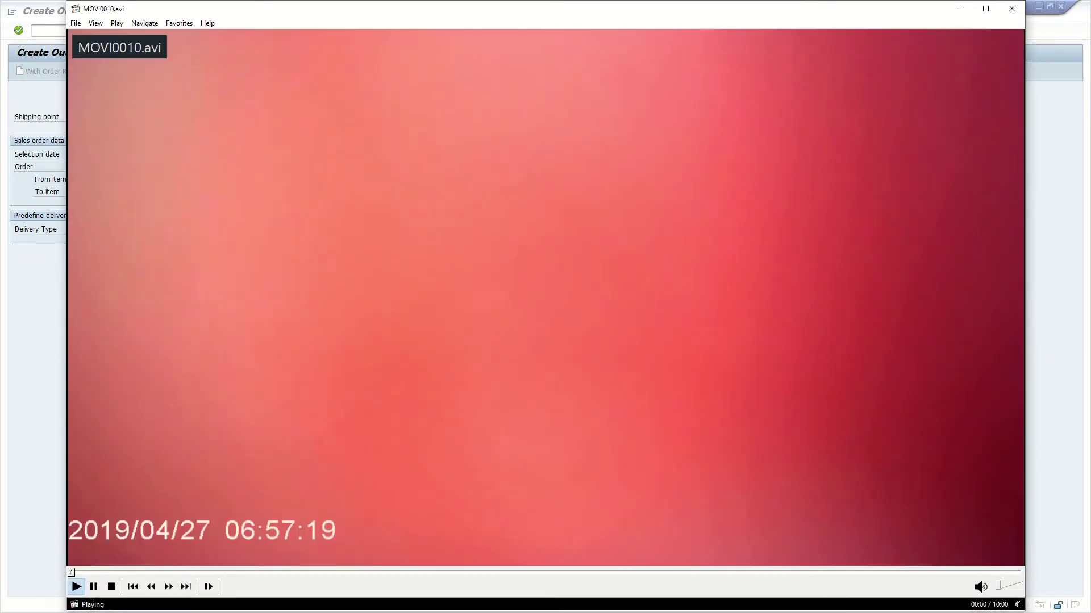
{"action": "key", "text": "Right"}
{"action": "key", "text": "Right"}
{"action": "key", "text": "Right"}
{"action": "key", "text": "Right"}
{"action": "key", "text": "Right"}
{"action": "key", "text": "Right"}
{"action": "key", "text": "Right"}
{"action": "key", "text": "Right"}
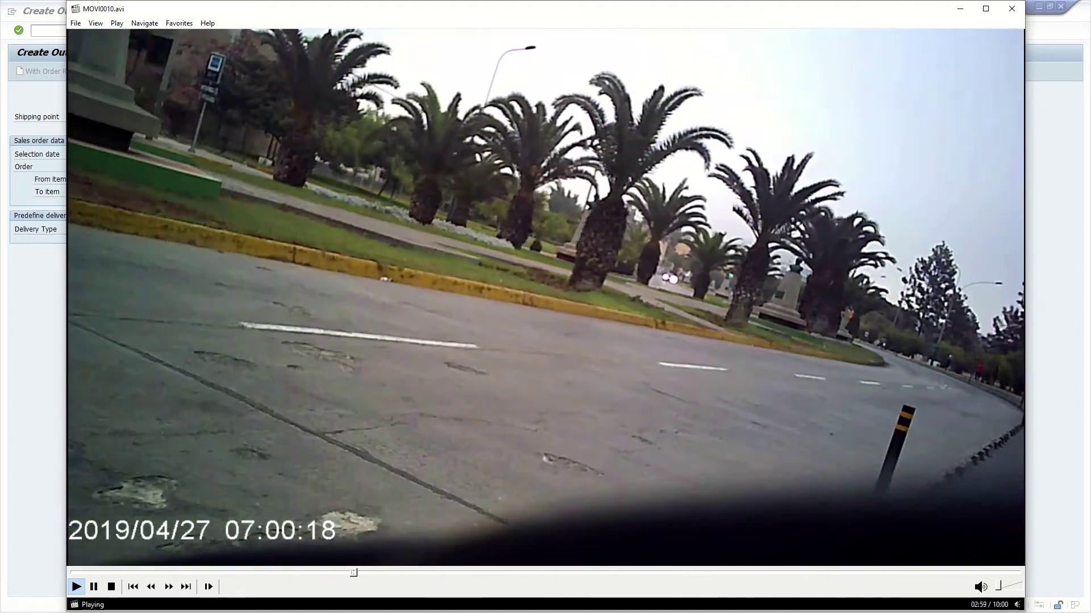
Go back to 02:54 in MOVI0010 and pause at 02:57 to examine the people on the sidewalk, resuming playback
{"action": "key", "text": "Left"}
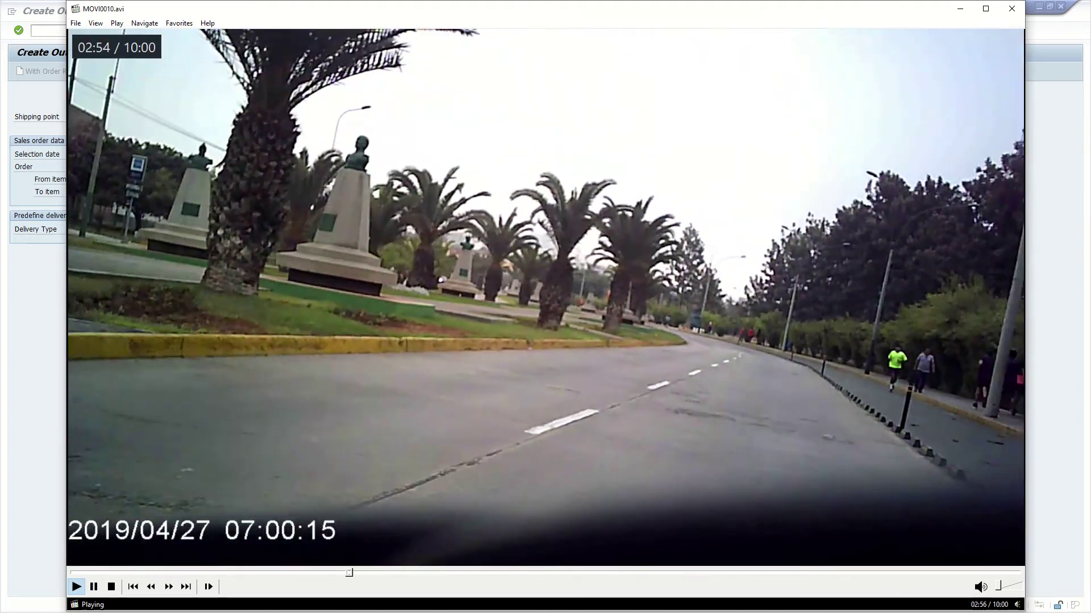
{"action": "key", "text": "space"}
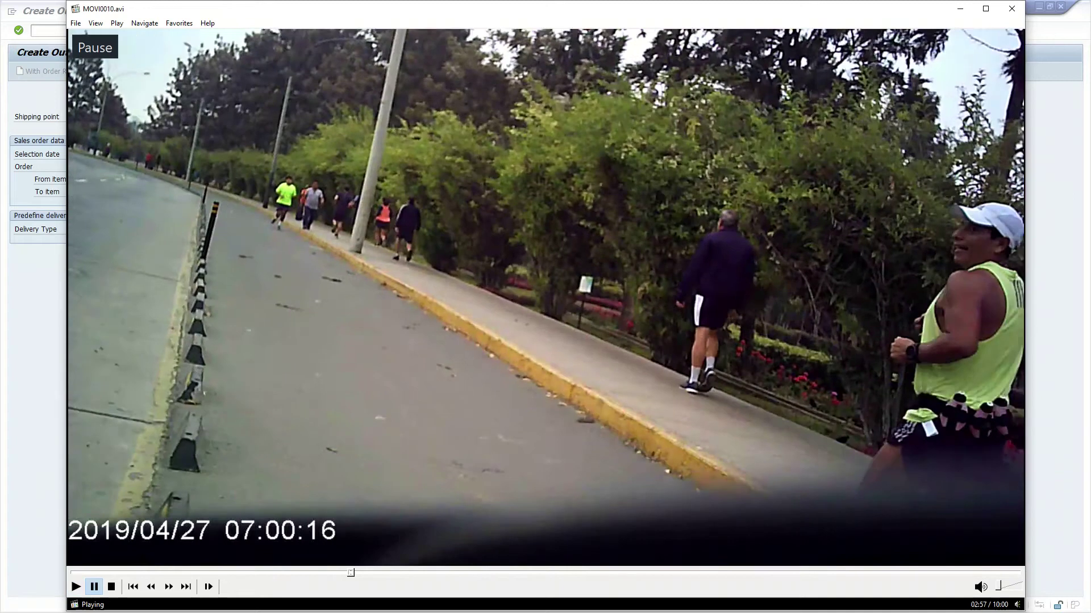
{"action": "key", "text": "space"}
{"action": "key", "text": "space"}
{"action": "key", "text": "space"}
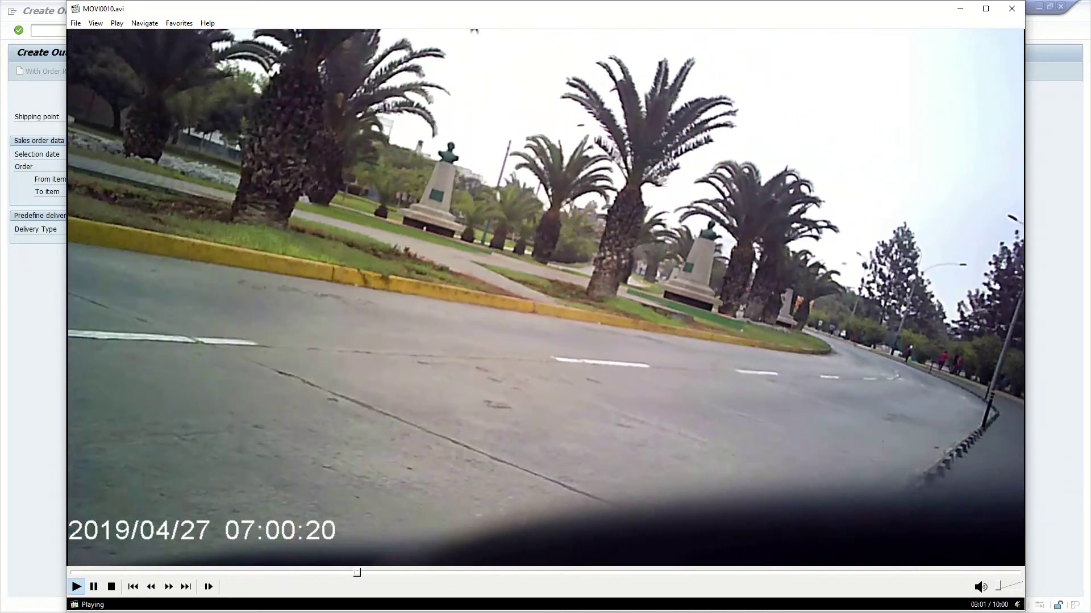
Skim forward from about 03:01 through the rest of MOVI0010 and continue to the MOVI0011 video
{"action": "key", "text": "Right"}
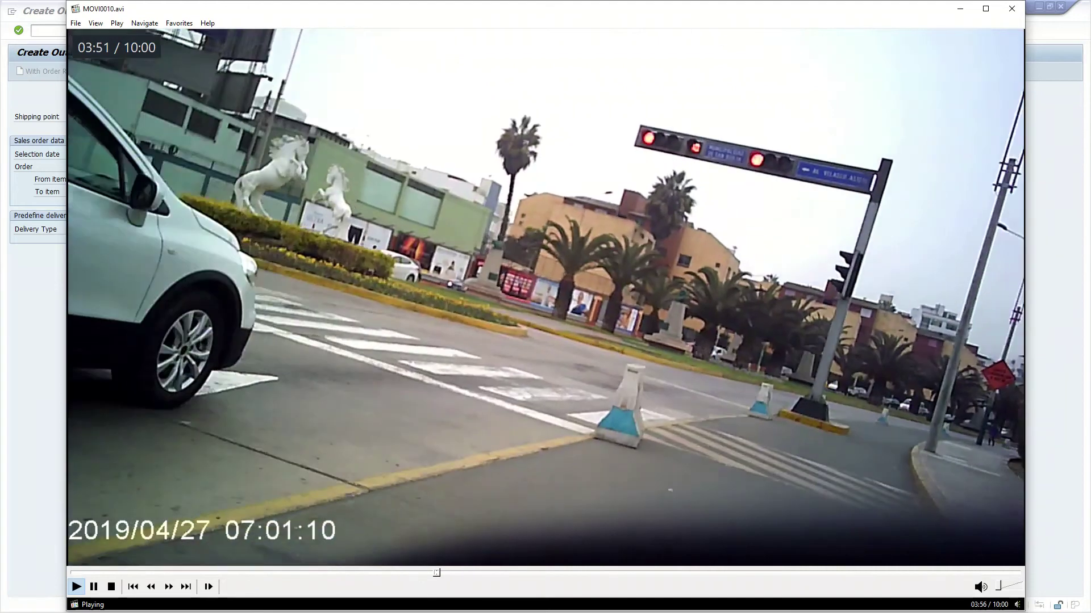
{"action": "key", "text": "Right"}
{"action": "key", "text": "Right"}
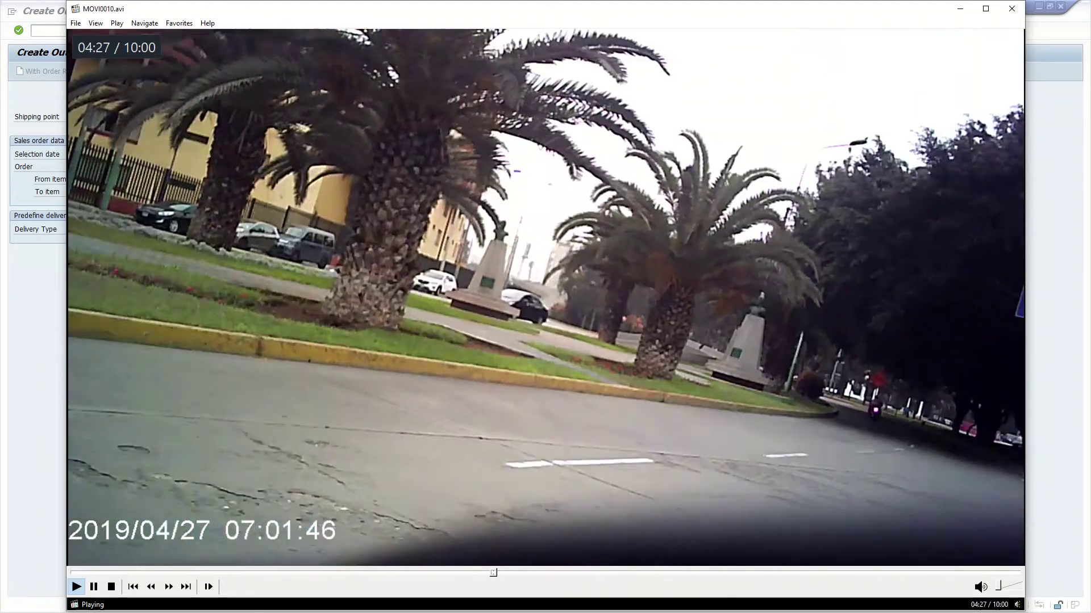
{"action": "key", "text": "Right"}
{"action": "key", "text": "Right"}
{"action": "key", "text": "Right"}
{"action": "key", "text": "Right"}
{"action": "key", "text": "Right"}
{"action": "key", "text": "Right"}
{"action": "key", "text": "Right"}
{"action": "key", "text": "Right"}
{"action": "key", "text": "Right"}
{"action": "key", "text": "Right"}
{"action": "key", "text": "Right"}
{"action": "key", "text": "Right"}
{"action": "key", "text": "Right"}
{"action": "key", "text": "Right"}
{"action": "key", "text": "Right"}
{"action": "key", "text": "Right"}
{"action": "key", "text": "Right"}
{"action": "key", "text": "Right"}
{"action": "key", "text": "Right"}
{"action": "key", "text": "Right"}
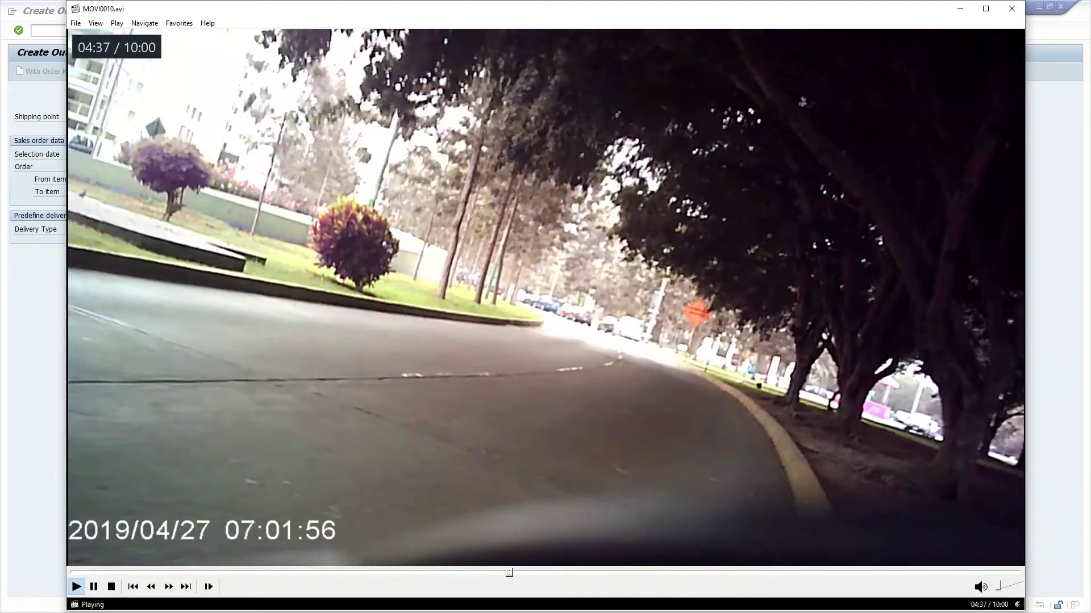
{"action": "key", "text": "Right"}
{"action": "key", "text": "Right"}
{"action": "key", "text": "Right"}
{"action": "key", "text": "Right"}
{"action": "key", "text": "Right"}
{"action": "key", "text": "Right"}
{"action": "key", "text": "Right"}
{"action": "key", "text": "Right"}
{"action": "key", "text": "Right"}
{"action": "key", "text": "Right"}
{"action": "key", "text": "Right"}
{"action": "key", "text": "Right"}
{"action": "key", "text": "Right"}
{"action": "key", "text": "Right"}
{"action": "key", "text": "Right"}
{"action": "key", "text": "Right"}
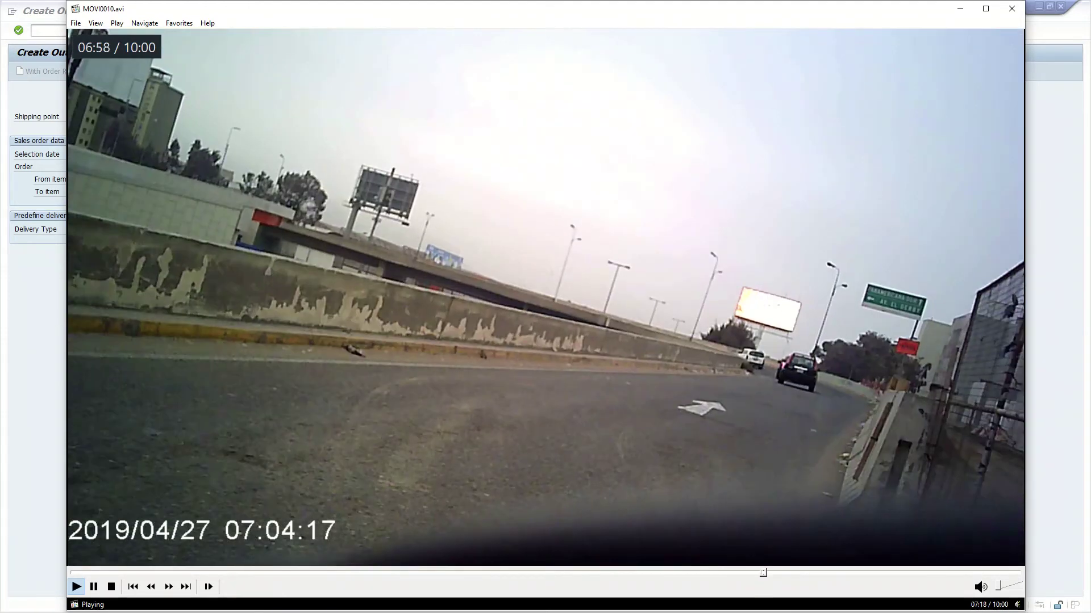
{"action": "key", "text": "Right"}
{"action": "key", "text": "Right"}
{"action": "key", "text": "Right"}
{"action": "key", "text": "Right"}
{"action": "key", "text": "Right"}
{"action": "key", "text": "Right"}
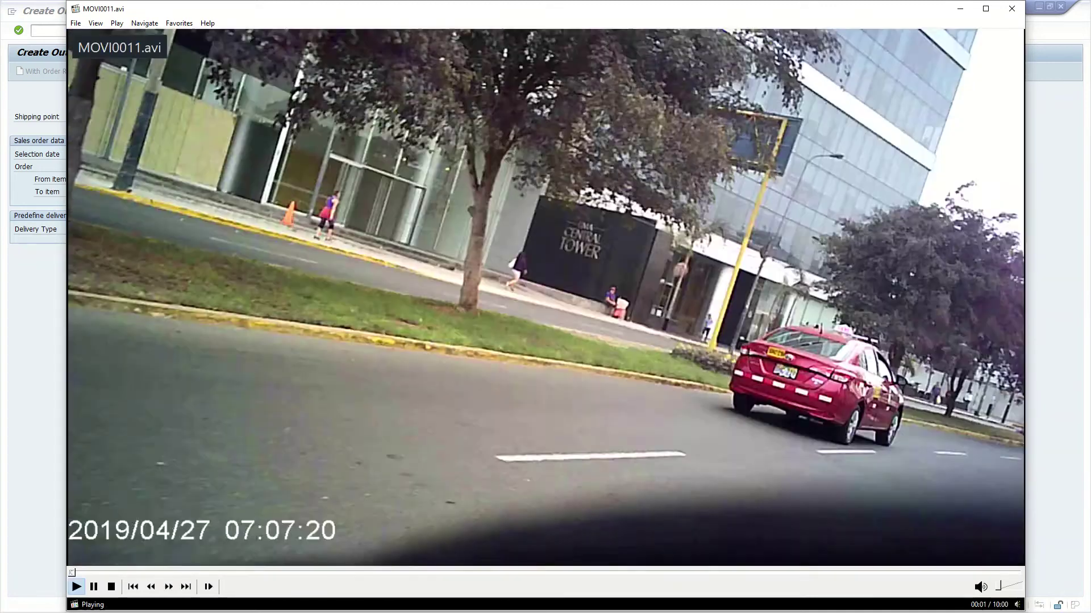
Skim forward through the first part of MOVI0011 to about 03:03
{"action": "key", "text": "Right"}
{"action": "key", "text": "Right"}
{"action": "key", "text": "Right"}
{"action": "key", "text": "Right"}
{"action": "key", "text": "Right"}
{"action": "key", "text": "Right"}
{"action": "key", "text": "Right"}
{"action": "key", "text": "Right"}
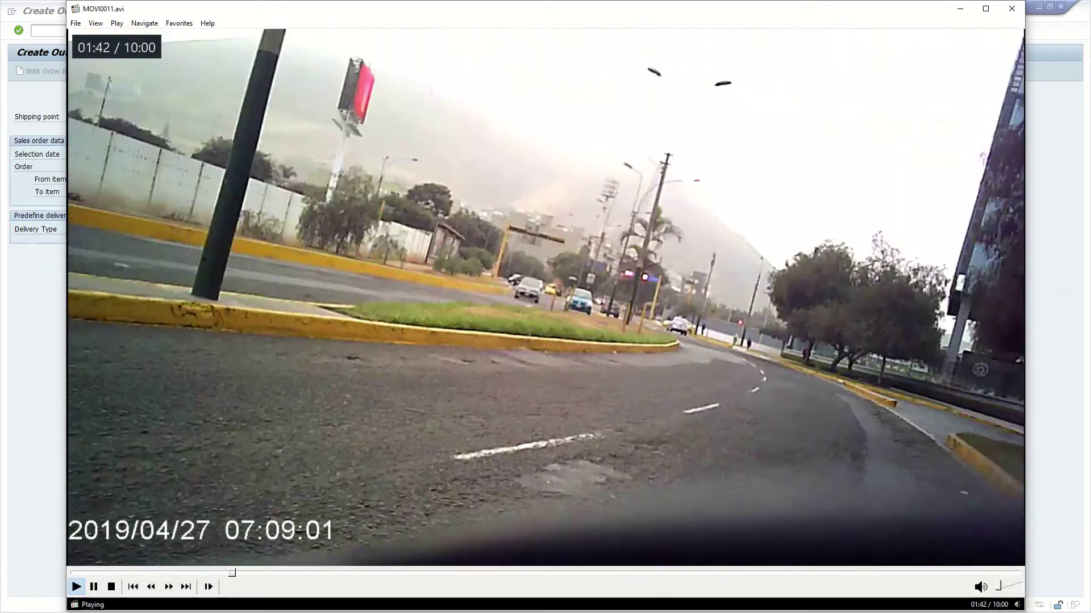
{"action": "key", "text": "Right"}
{"action": "key", "text": "Right"}
{"action": "key", "text": "Right"}
{"action": "key", "text": "Right"}
{"action": "key", "text": "Right"}
{"action": "key", "text": "Right"}
{"action": "key", "text": "Right"}
{"action": "key", "text": "Right"}
{"action": "key", "text": "Right"}
{"action": "key", "text": "Right"}
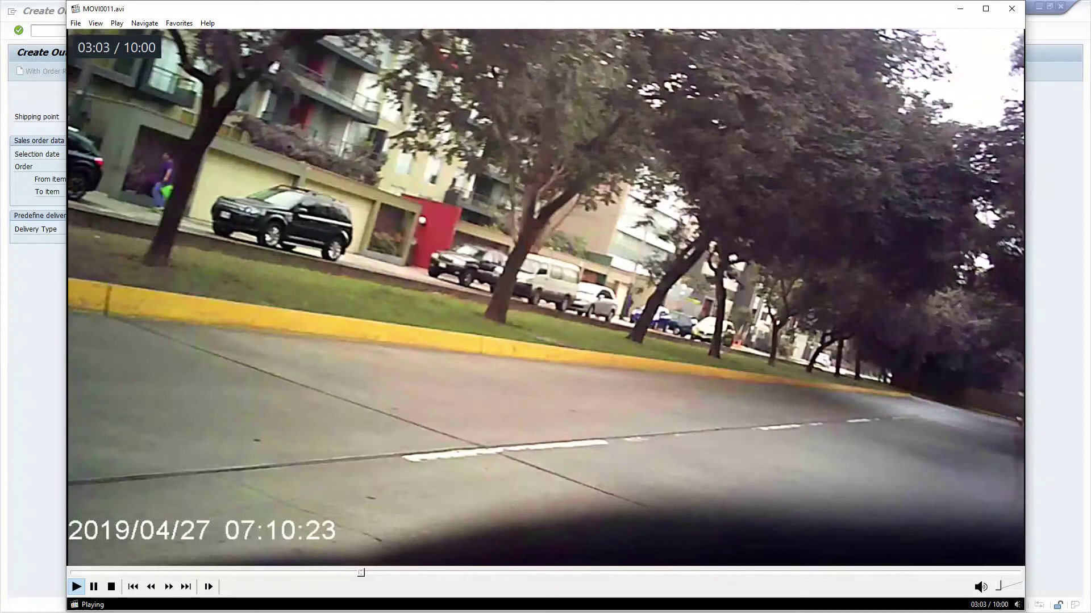
Skim MOVI0011 onward from about 03:03 to about 07:50, covering the drive to the esan entrance
{"action": "key", "text": "Right"}
{"action": "key", "text": "Right"}
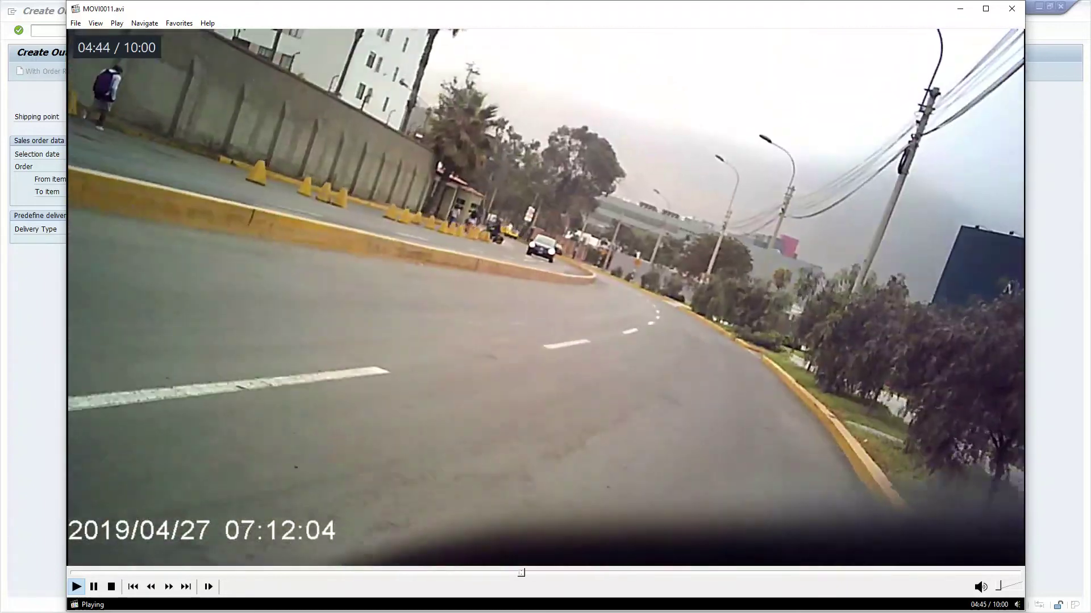
{"action": "key", "text": "Right"}
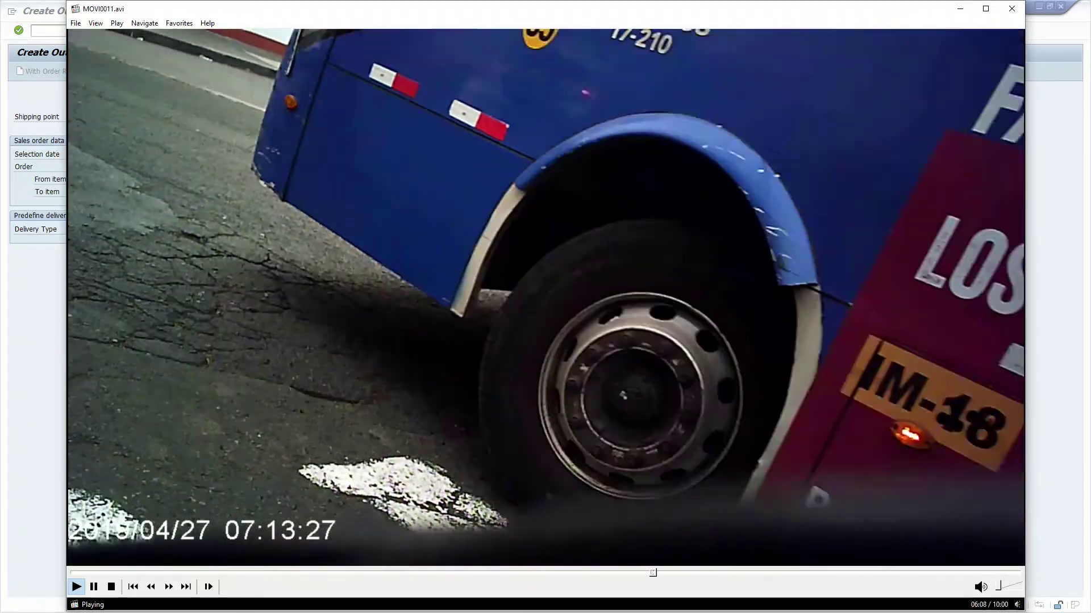
{"action": "key", "text": "Right"}
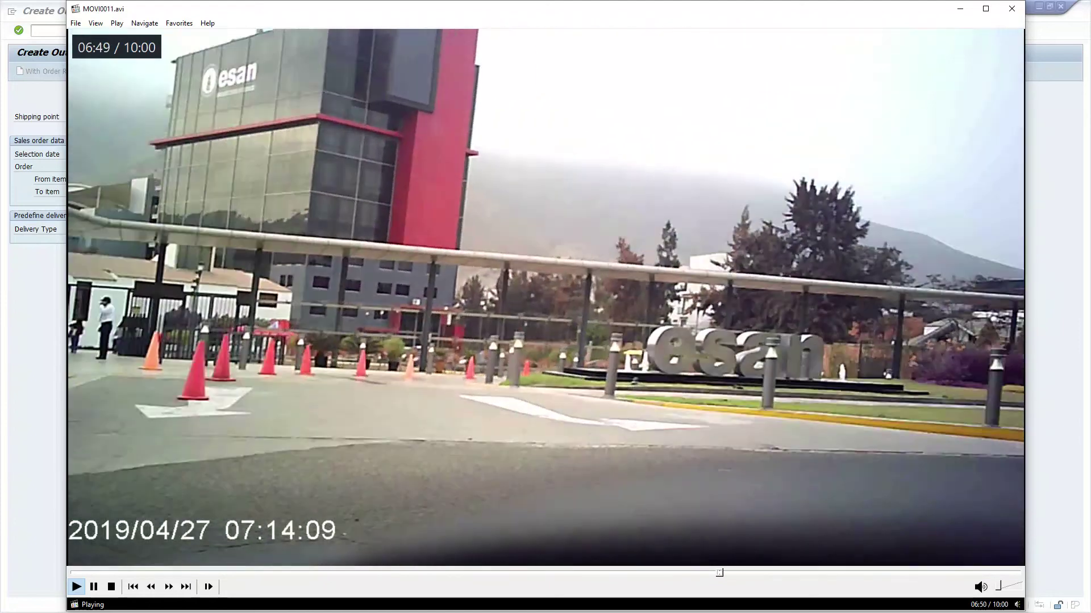
{"action": "key", "text": "Right"}
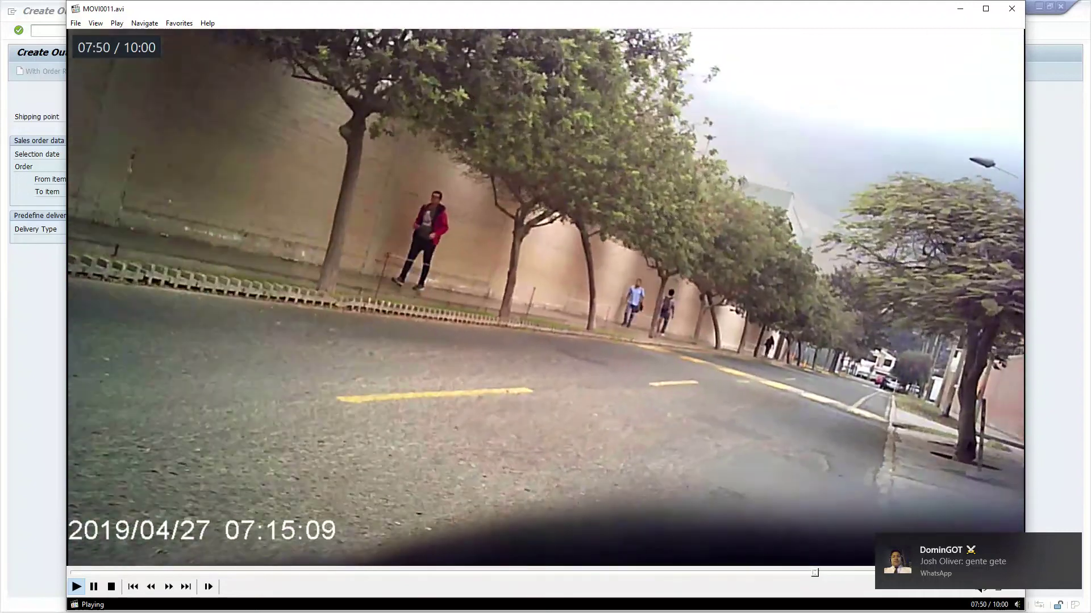
Skip ahead in shorter jumps from 07:50 to about 08:33 in MOVI0011 to examine the arrival at the parking building
{"action": "key", "text": "Right"}
{"action": "key", "text": "Right"}
{"action": "key", "text": "Right"}
{"action": "key", "text": "Right"}
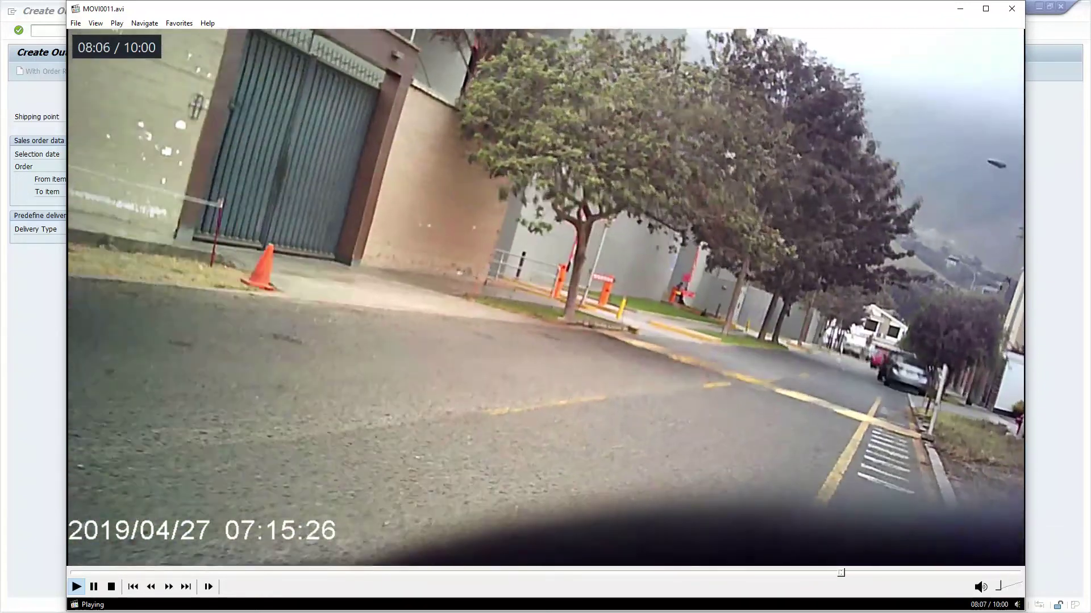
{"action": "key", "text": "Right"}
{"action": "key", "text": "Right"}
{"action": "key", "text": "Right"}
{"action": "key", "text": "Right"}
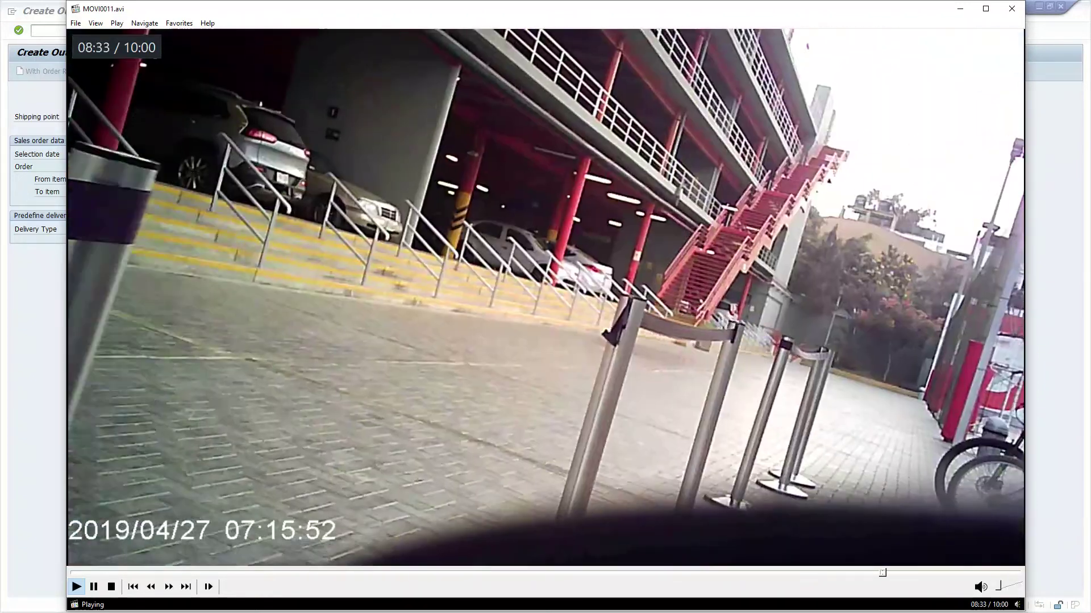
Skim the last minutes of the video MOVI0011.avi, moving forward and back through it, and close the player
{"action": "key", "text": "Right"}
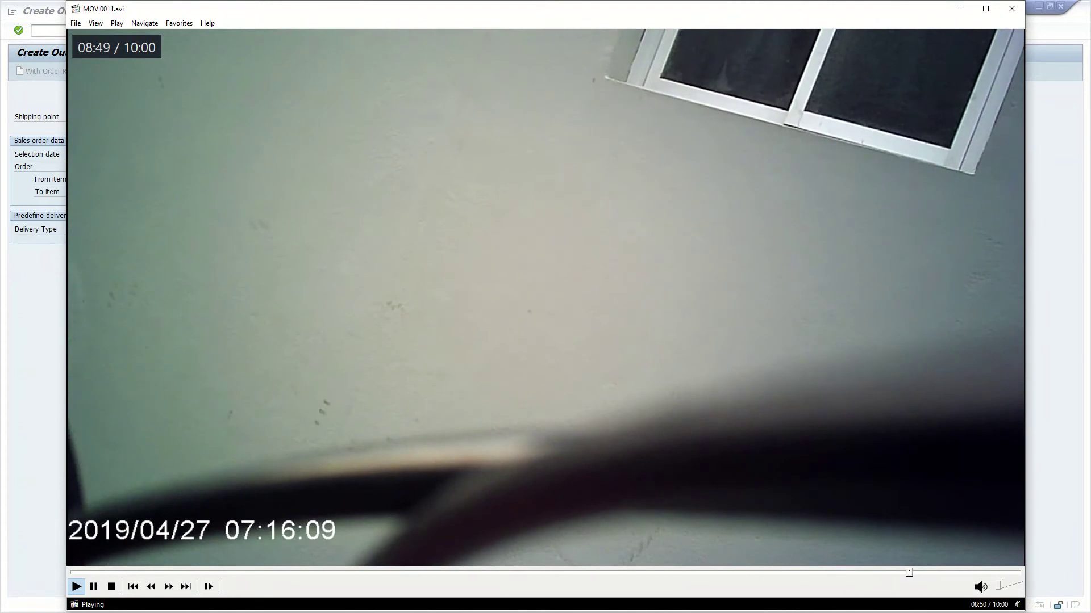
{"action": "key", "text": "Right"}
{"action": "key", "text": "Right"}
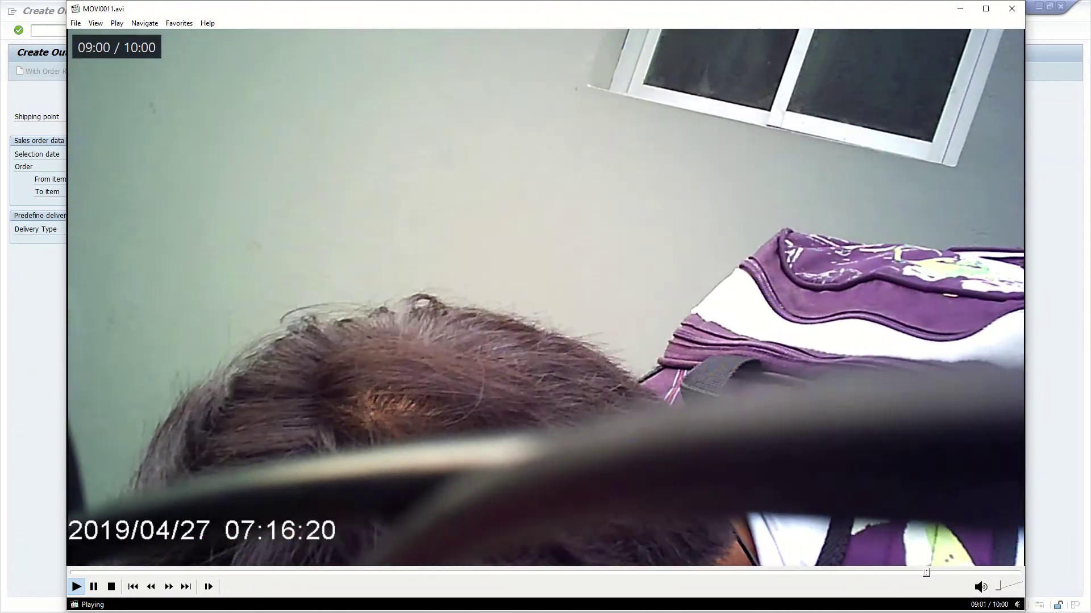
{"action": "key", "text": "Right"}
{"action": "key", "text": "Left"}
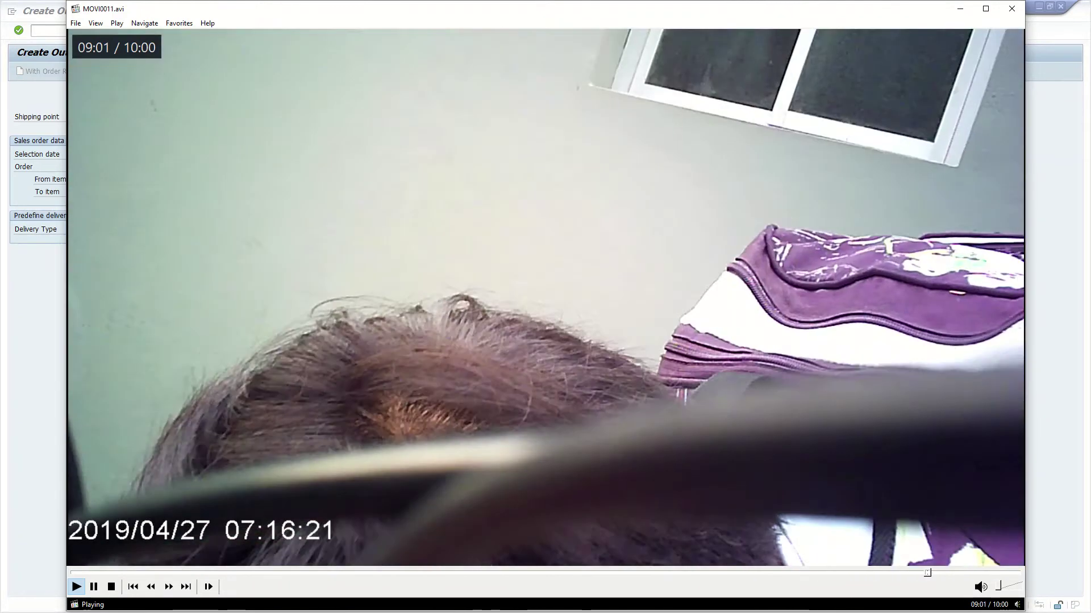
{"action": "key", "text": "Left"}
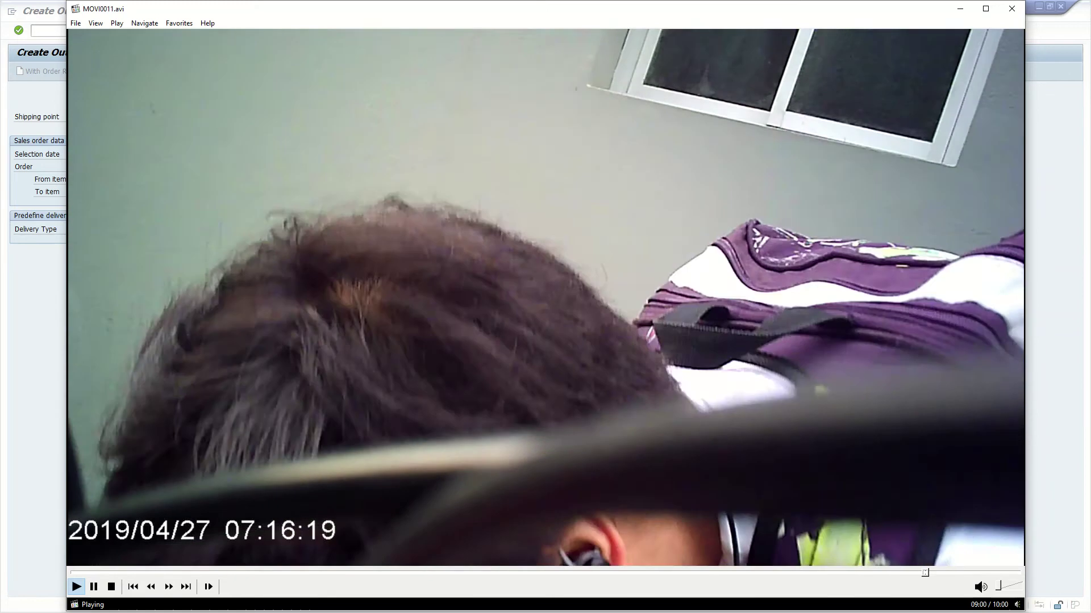
{"action": "key", "text": "Right"}
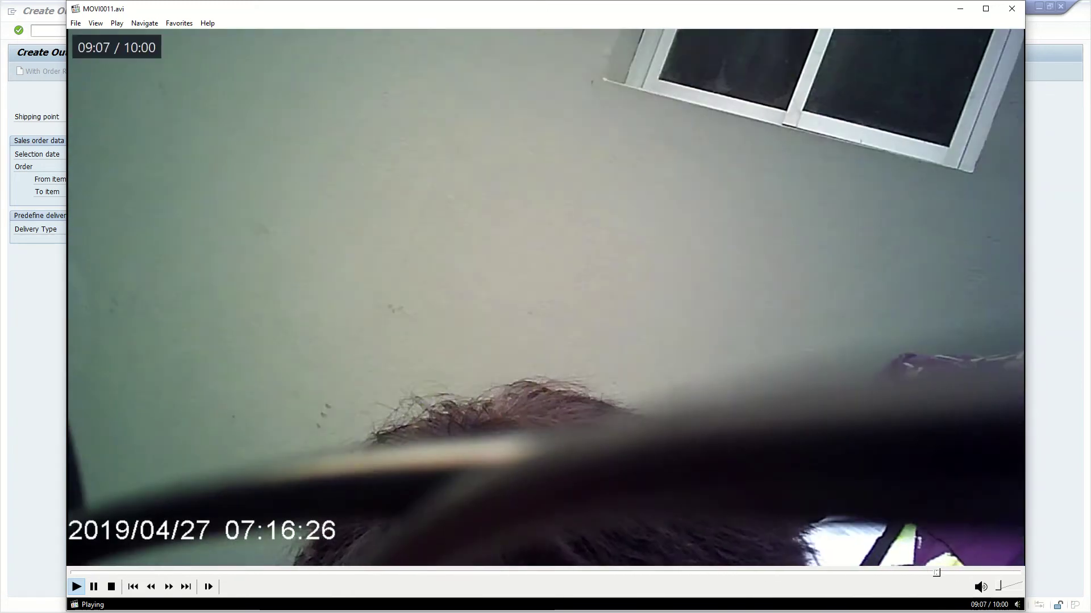
{"action": "key", "text": "Right"}
{"action": "key", "text": "Right"}
{"action": "key", "text": "Right"}
{"action": "key", "text": "Right"}
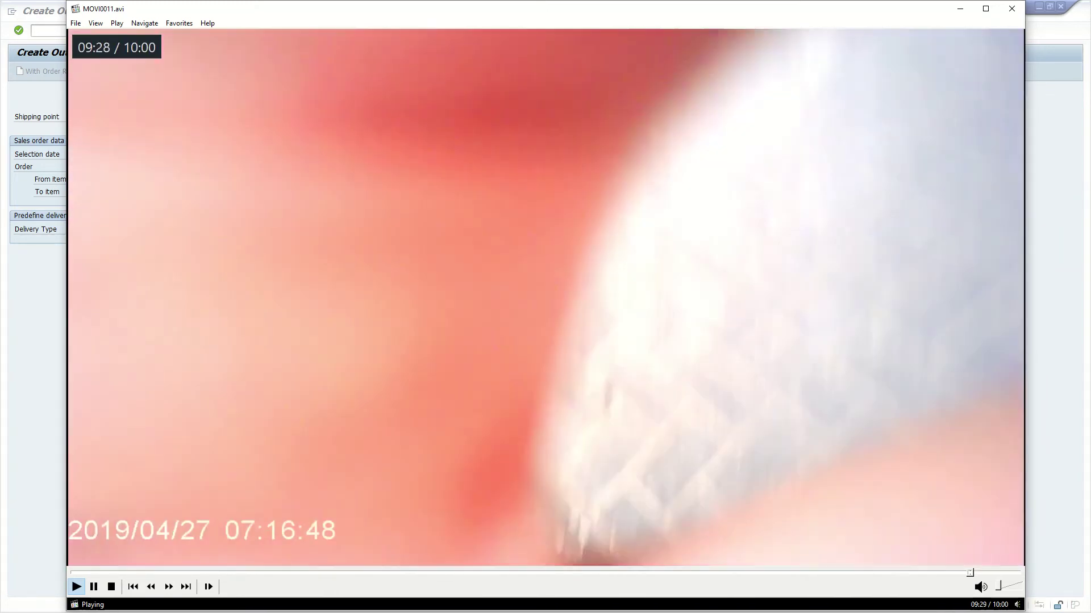
{"action": "key", "text": "Left"}
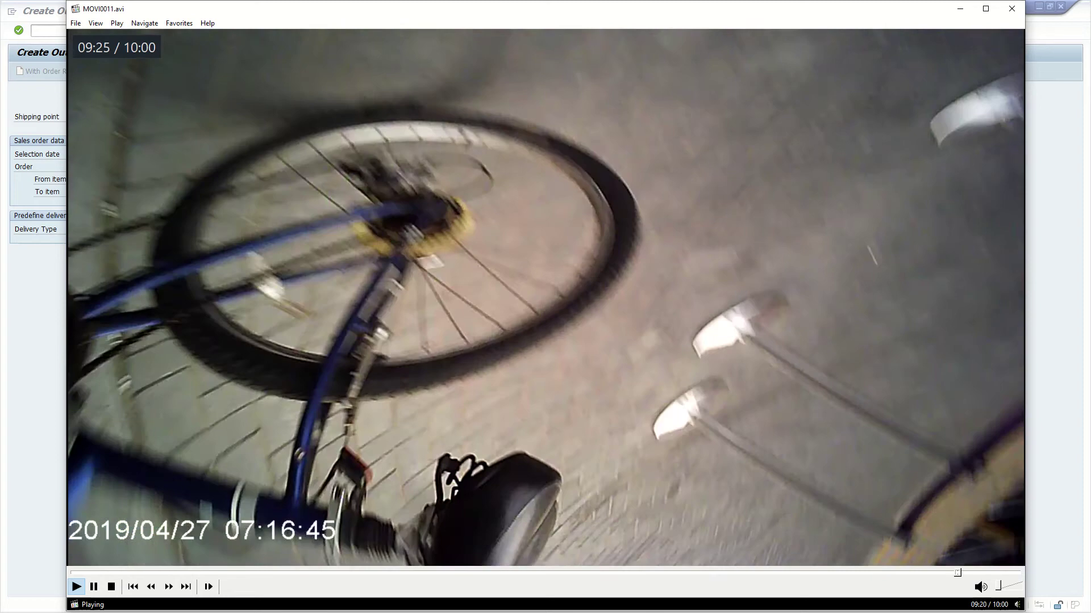
{"action": "key", "text": "Left"}
{"action": "key", "text": "Left"}
{"action": "key", "text": "Left"}
{"action": "key", "text": "Left"}
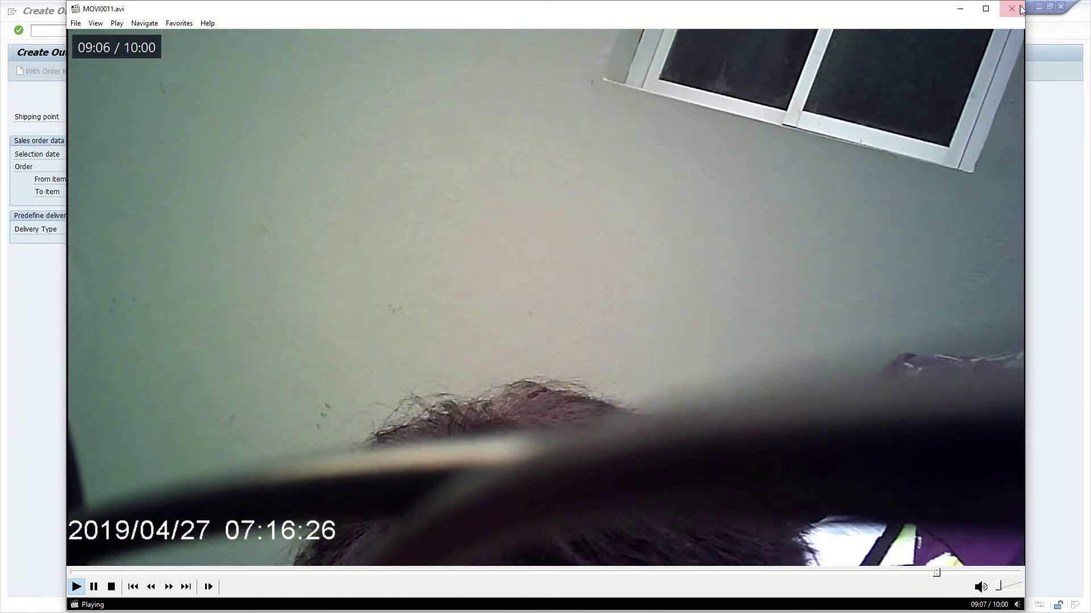
{"action": "left_click", "coordinate": [1021, 9]}
{"action": "mouse_move", "coordinate": [560, 5]}
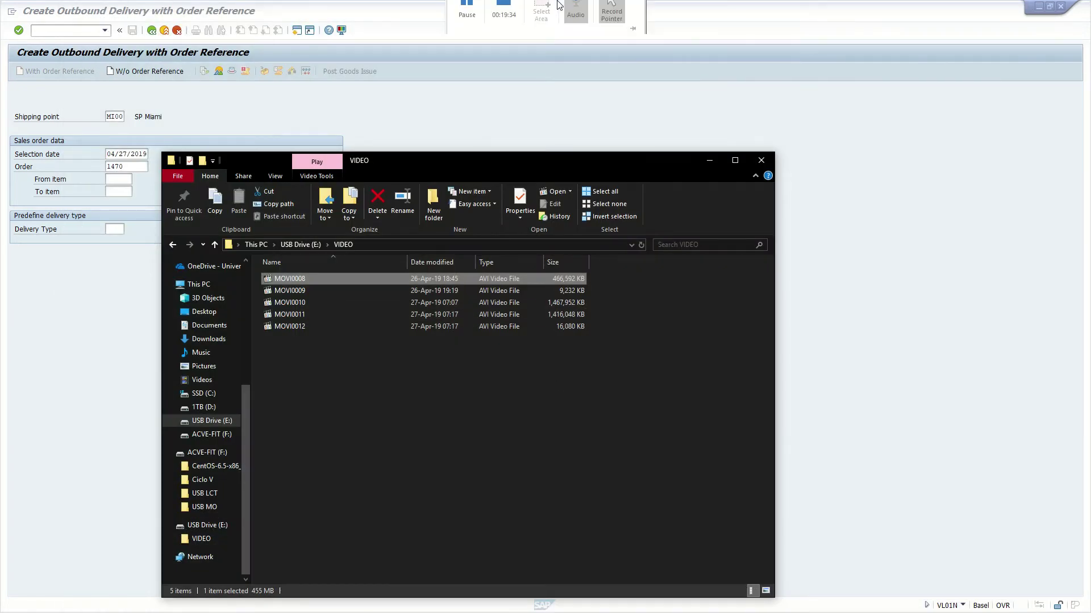
{"action": "left_click", "coordinate": [467, 26]}
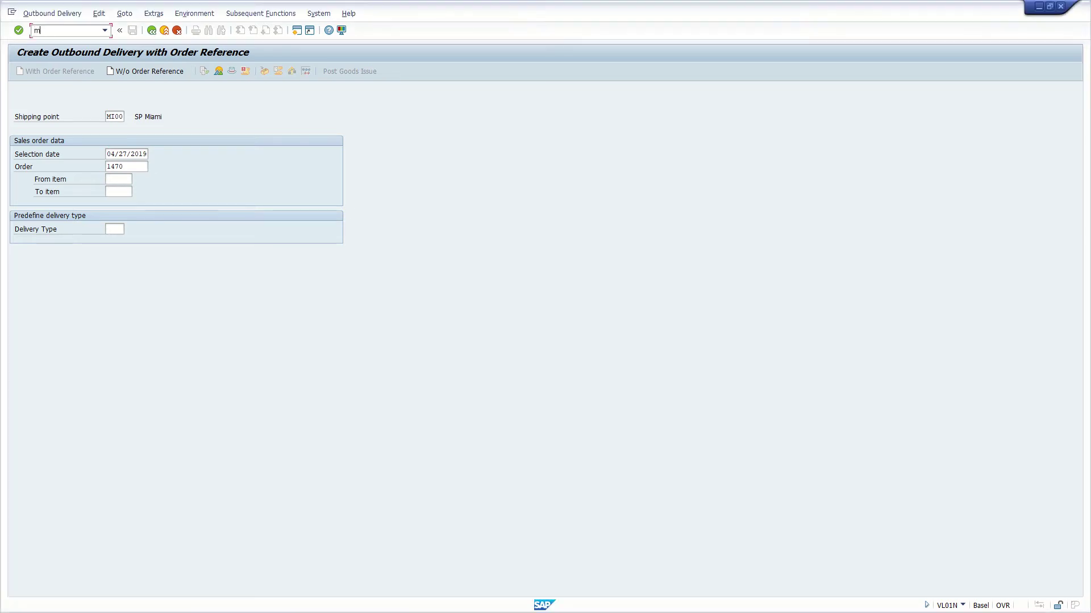
Close the delivery creation log and try to switch to transaction VL02N
{"action": "key", "text": "Return"}
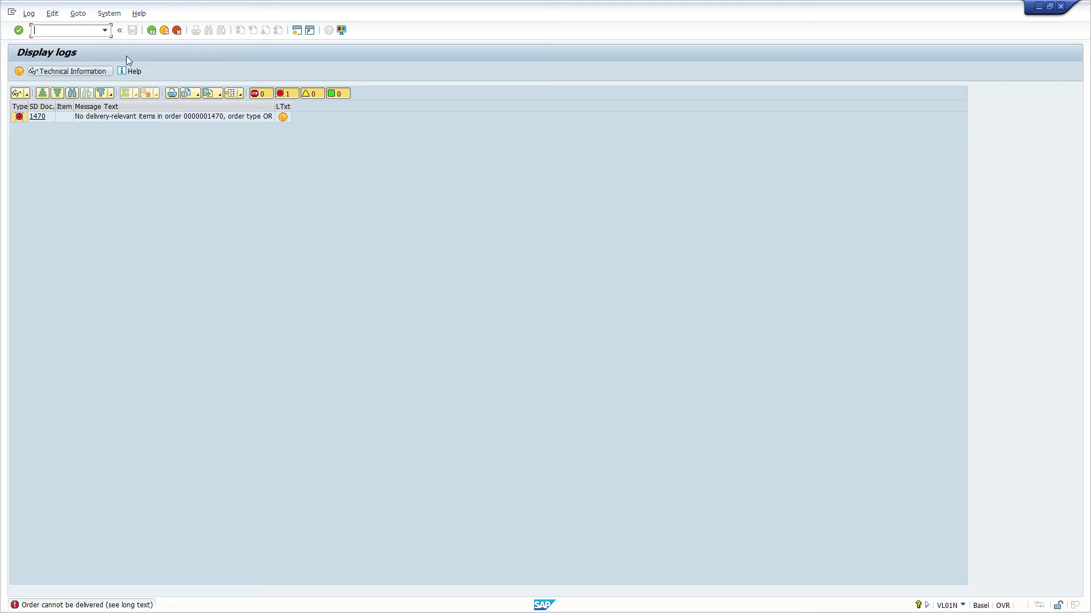
{"action": "left_click", "coordinate": [152, 31]}
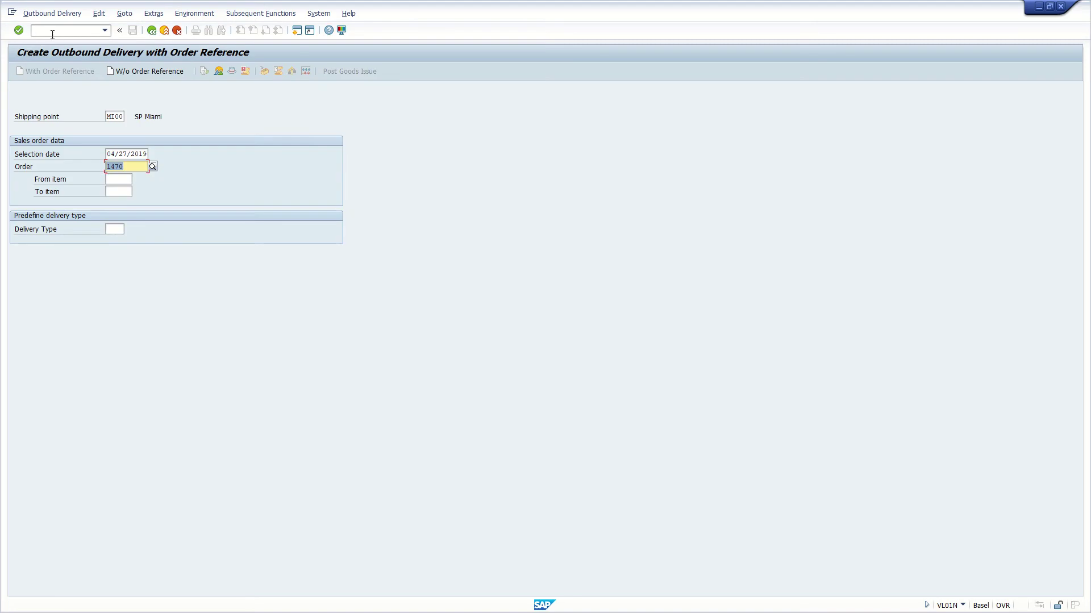
{"action": "left_click", "coordinate": [49, 34]}
{"action": "type", "text": "/nvl02n"}
{"action": "key", "text": "Return"}
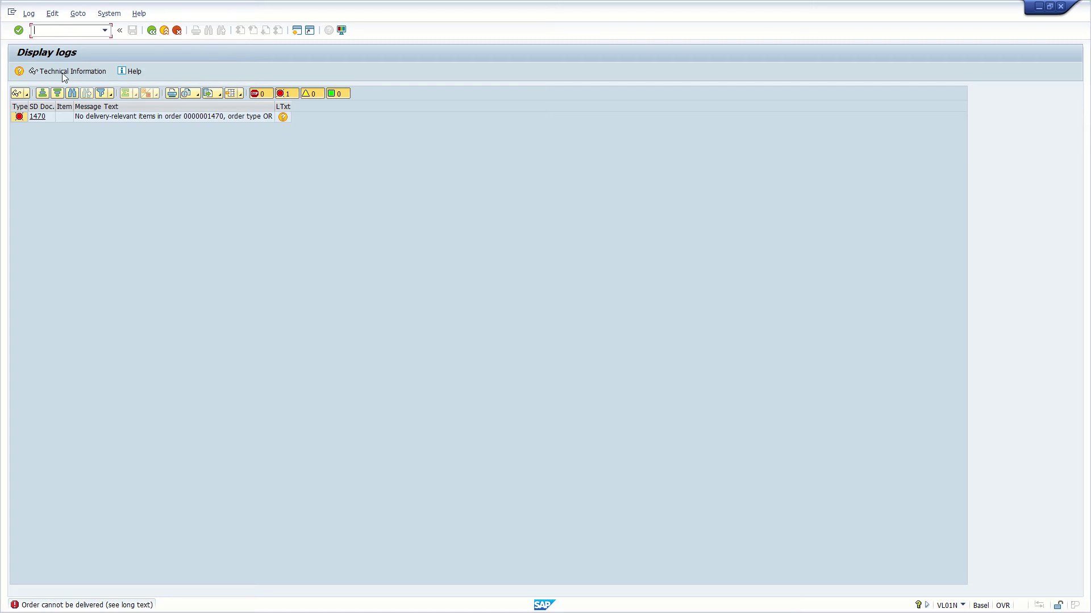
Display the sales order referenced in the delivery log, and return to the SAP Easy Access menu
{"action": "left_click", "coordinate": [40, 117]}
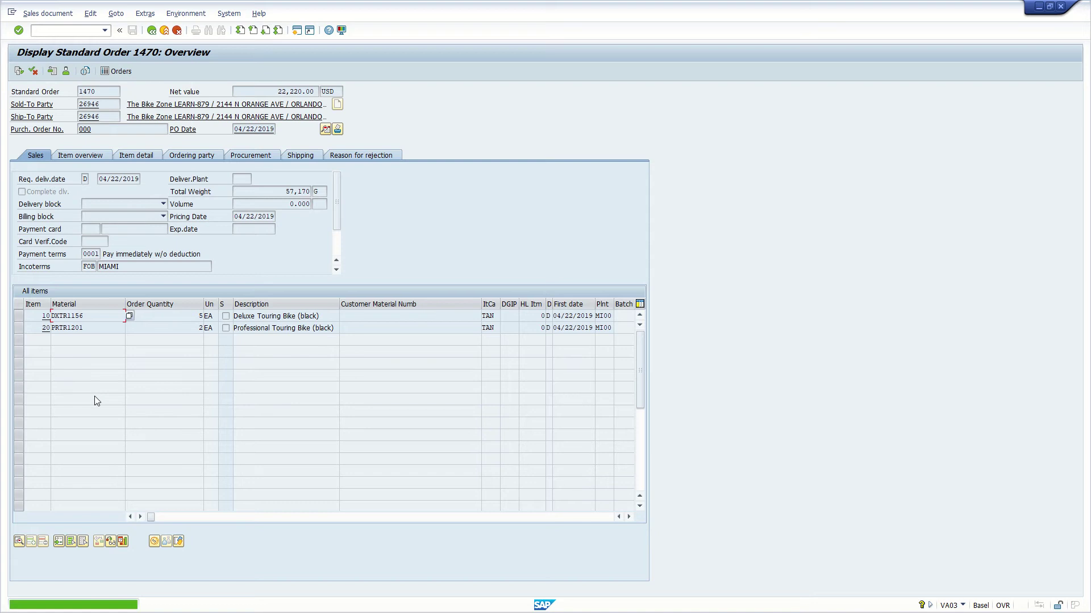
{"action": "left_click", "coordinate": [155, 30]}
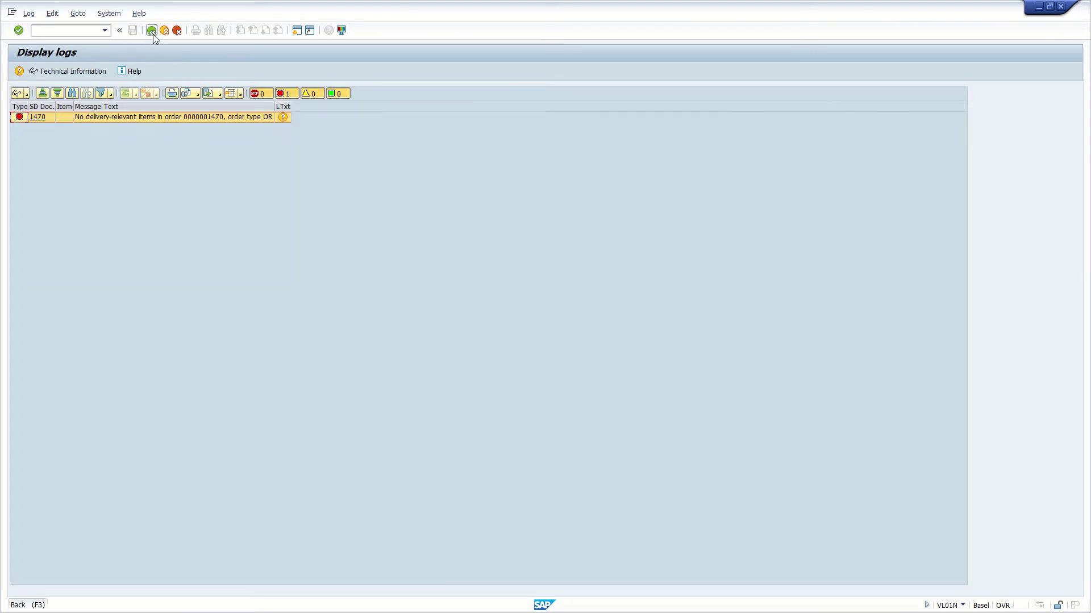
{"action": "left_click", "coordinate": [151, 31]}
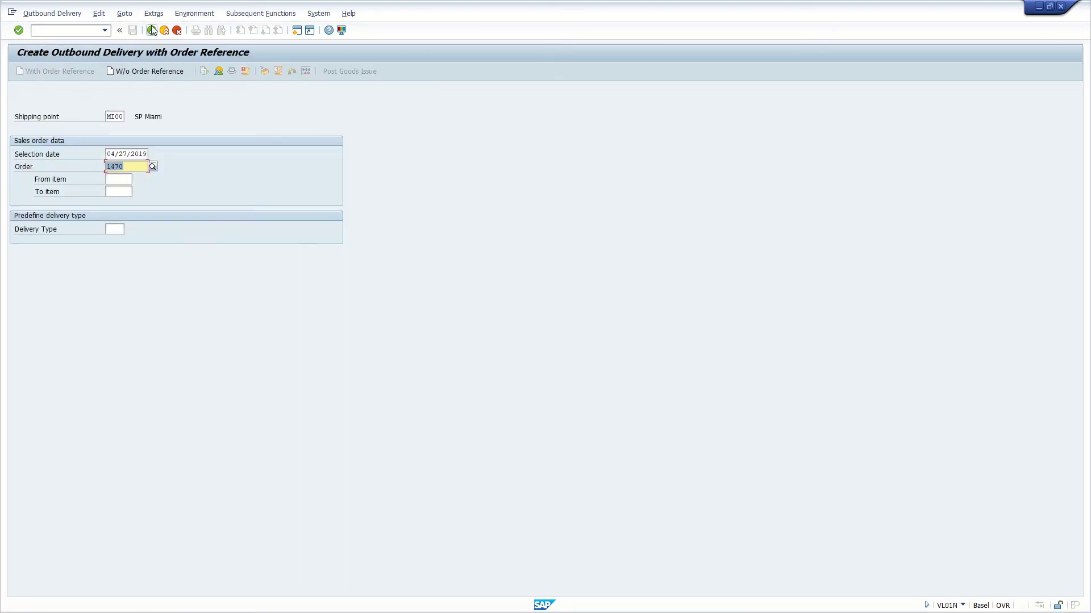
{"action": "left_click", "coordinate": [151, 30]}
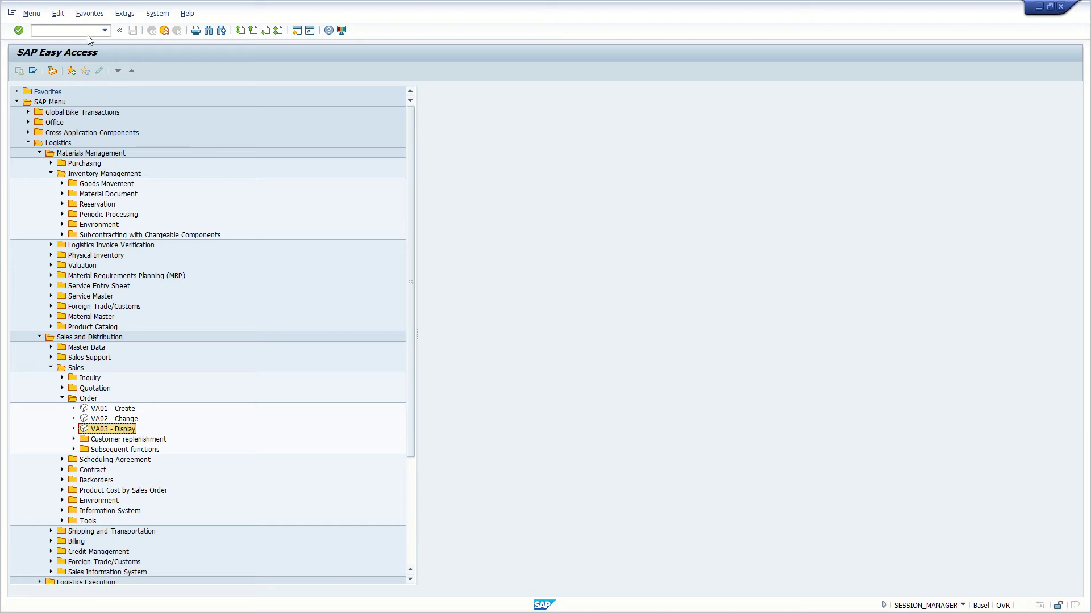
Try to start a transaction named stock
{"action": "left_click", "coordinate": [65, 31]}
{"action": "type", "text": "stock"}
{"action": "key", "text": "Return"}
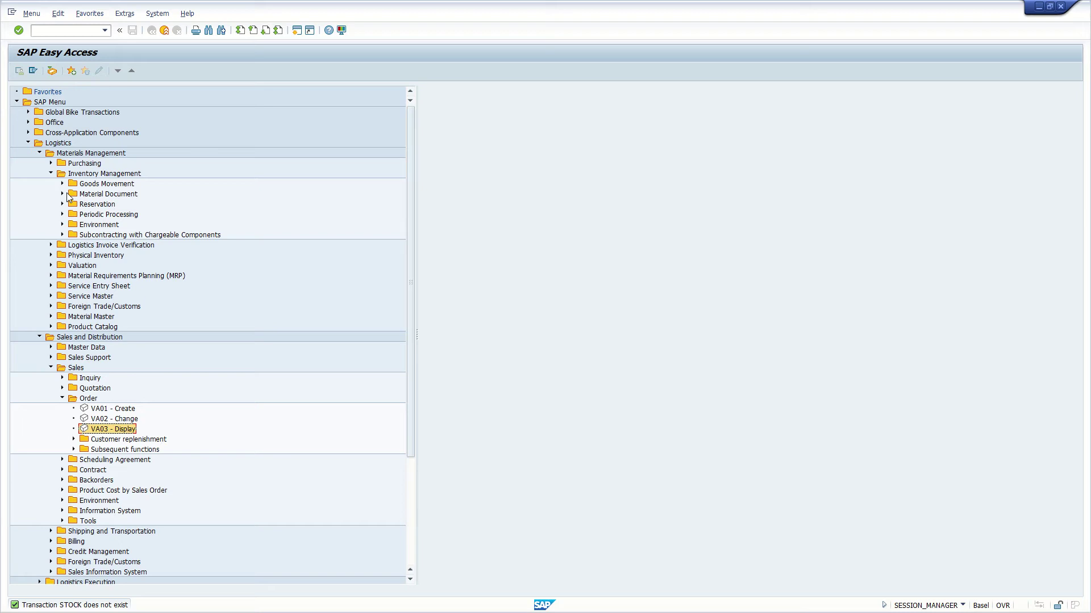
Run the MMBE Stock Overview from Inventory Management for material PRTR1000 in plant MI00 and examine the stock list
{"action": "left_click", "coordinate": [62, 225]}
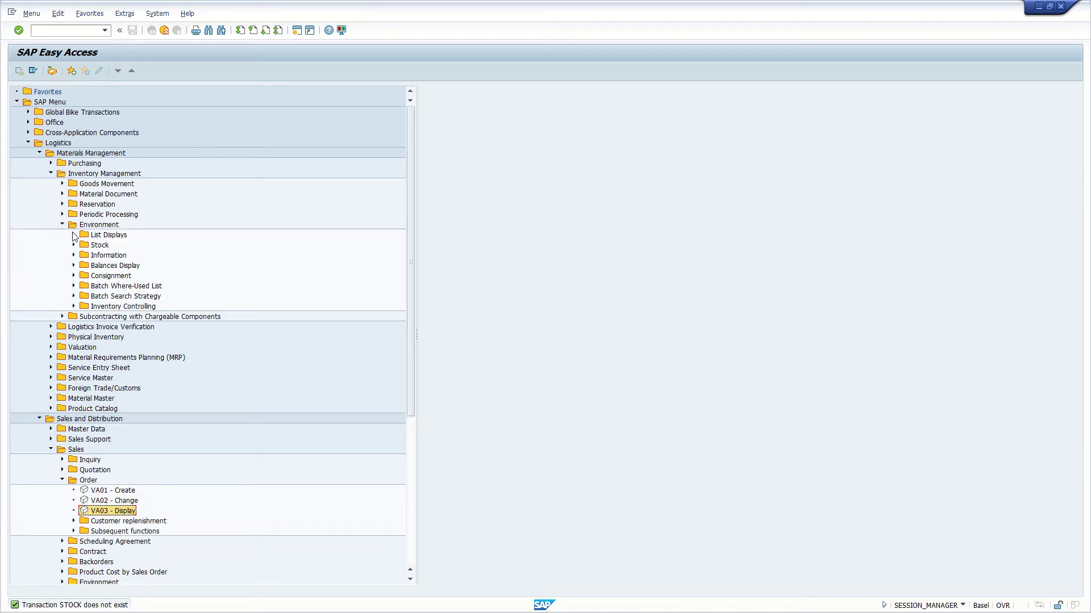
{"action": "left_click", "coordinate": [73, 246]}
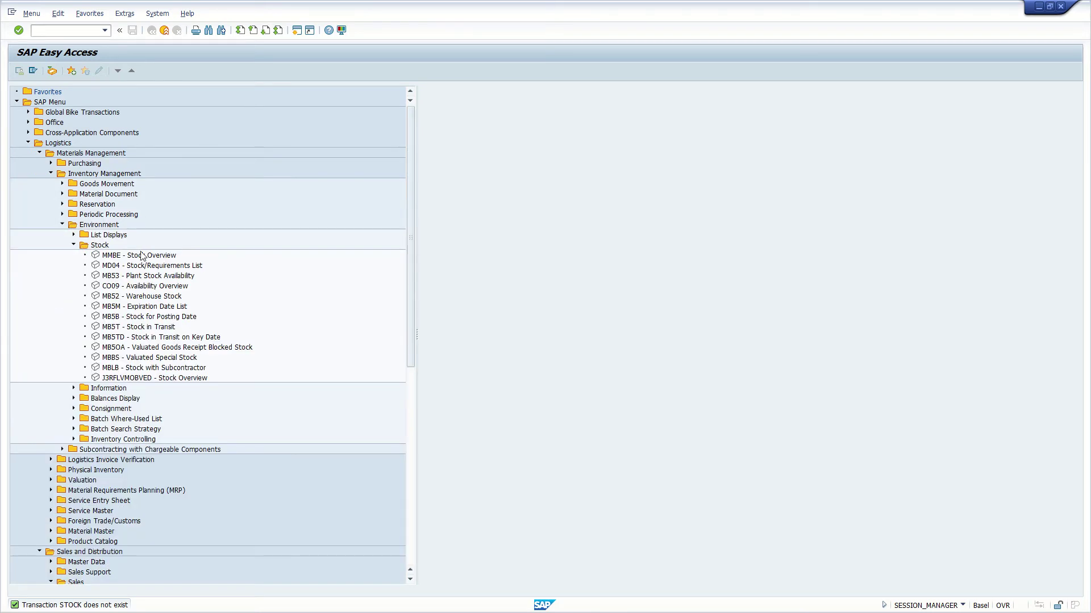
{"action": "double_click", "coordinate": [143, 255]}
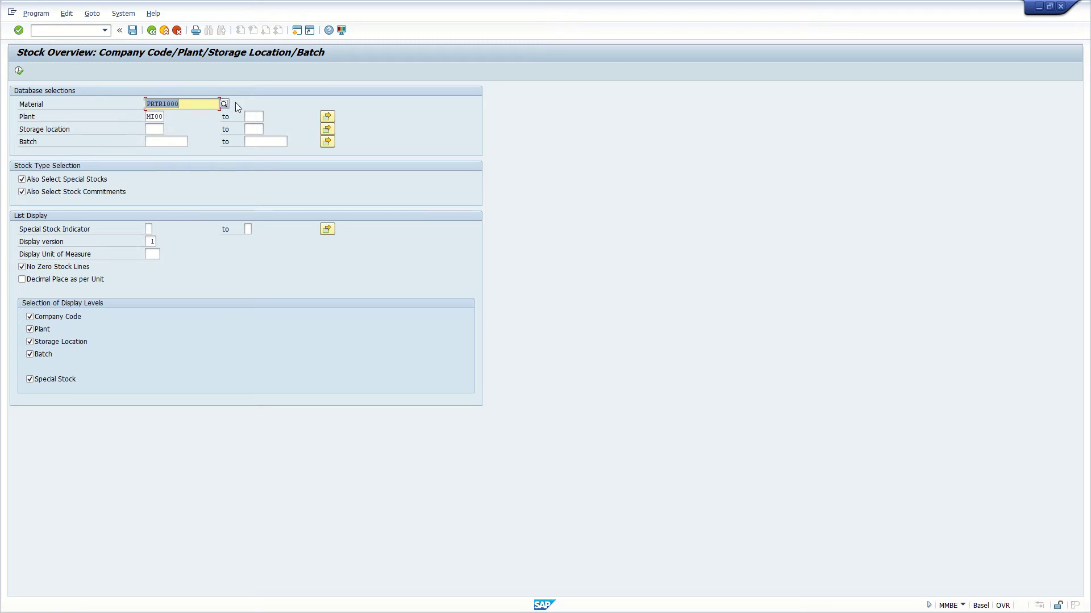
{"action": "left_click", "coordinate": [18, 72]}
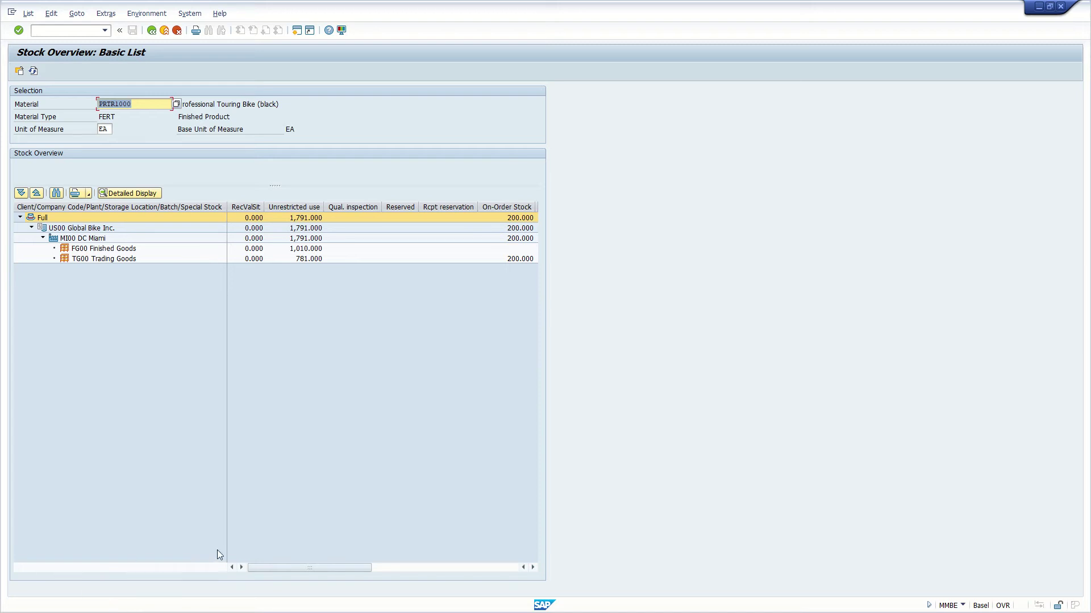
{"action": "left_click_drag", "start_coordinate": [259, 571], "coordinate": [219, 544]}
Try to switch from the stock list to transaction VL01N
{"action": "left_click", "coordinate": [75, 28]}
{"action": "type", "text": "vl"}
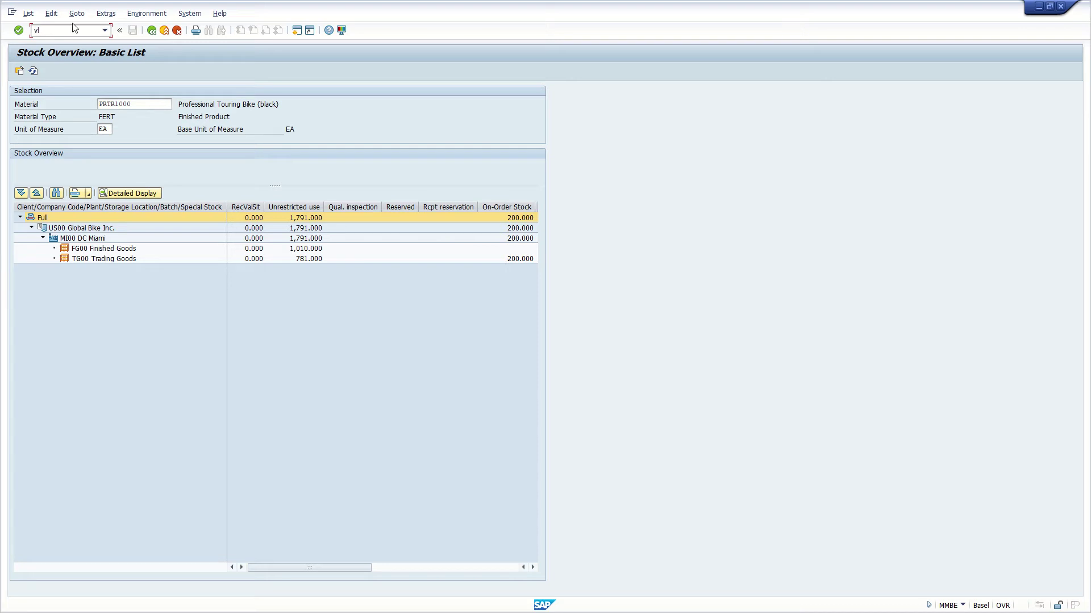
{"action": "type", "text": "01n"}
{"action": "key", "text": "Return"}
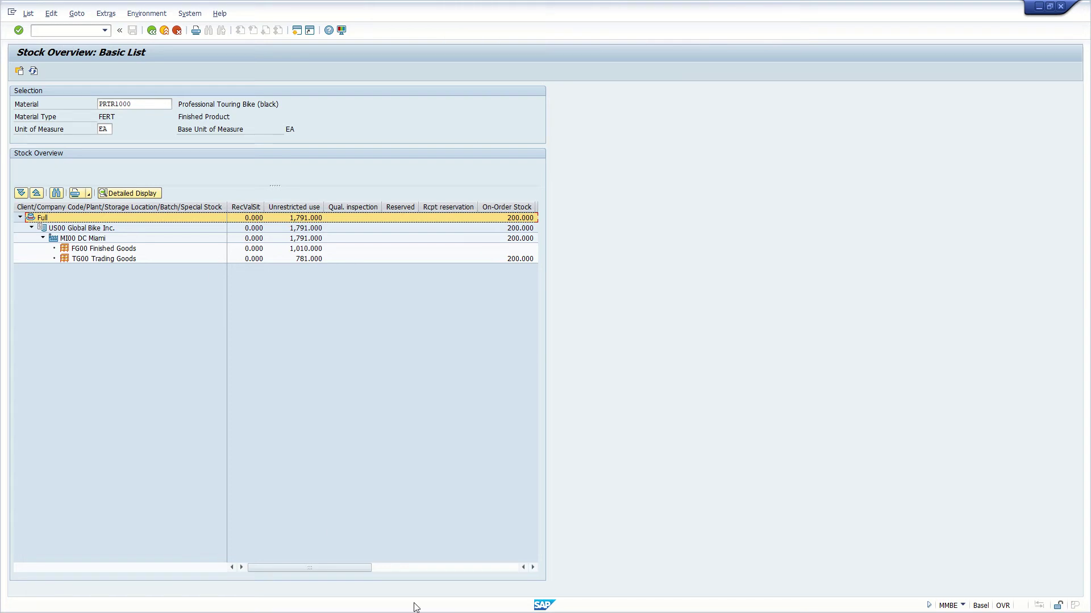
Open the image ISE SABADO SEMANA 6 from the ISE folder to read the saved outbound delivery's number
{"action": "key", "text": "super+e"}
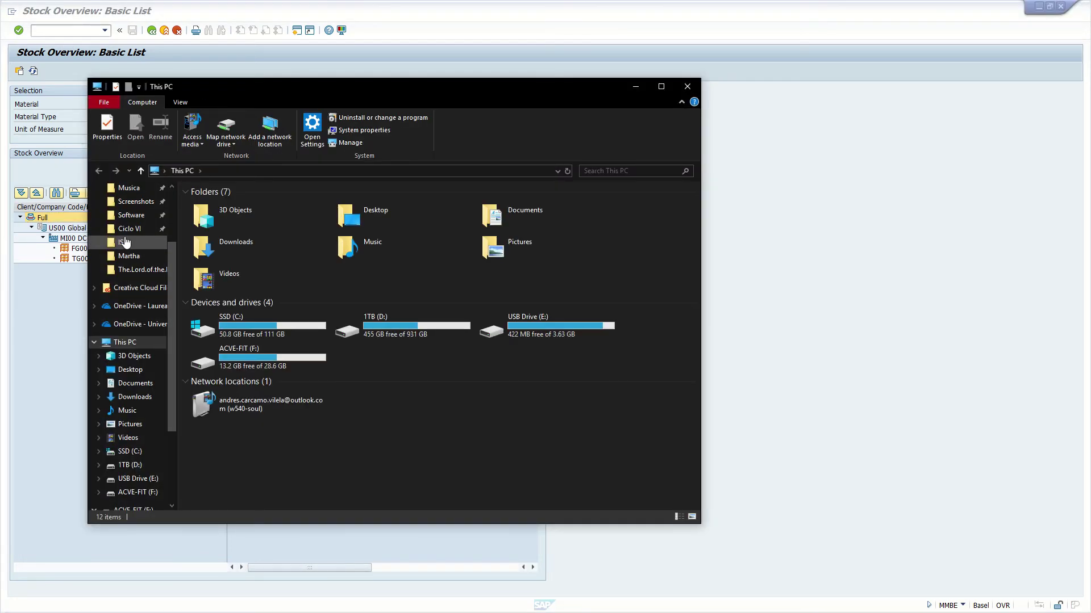
{"action": "left_click", "coordinate": [125, 243]}
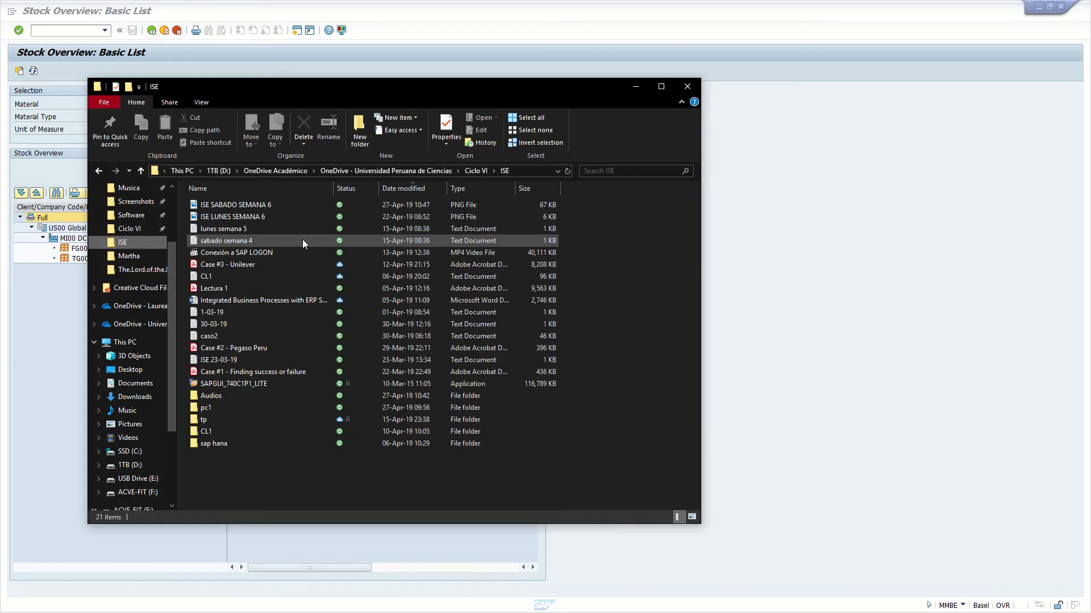
{"action": "left_click", "coordinate": [256, 206]}
{"action": "double_click", "coordinate": [256, 206]}
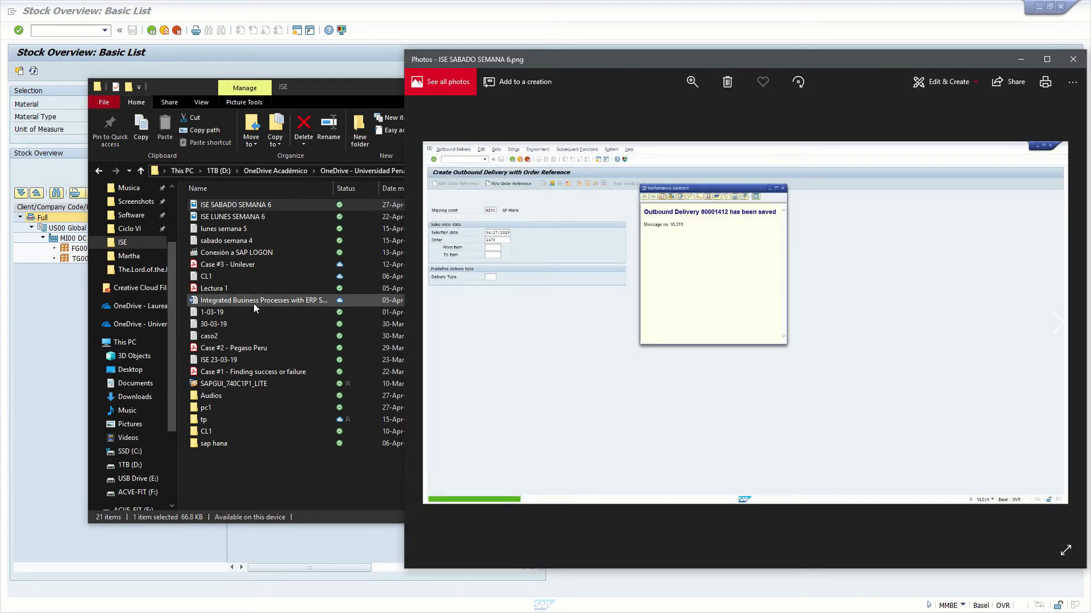
{"action": "key", "text": "super+r"}
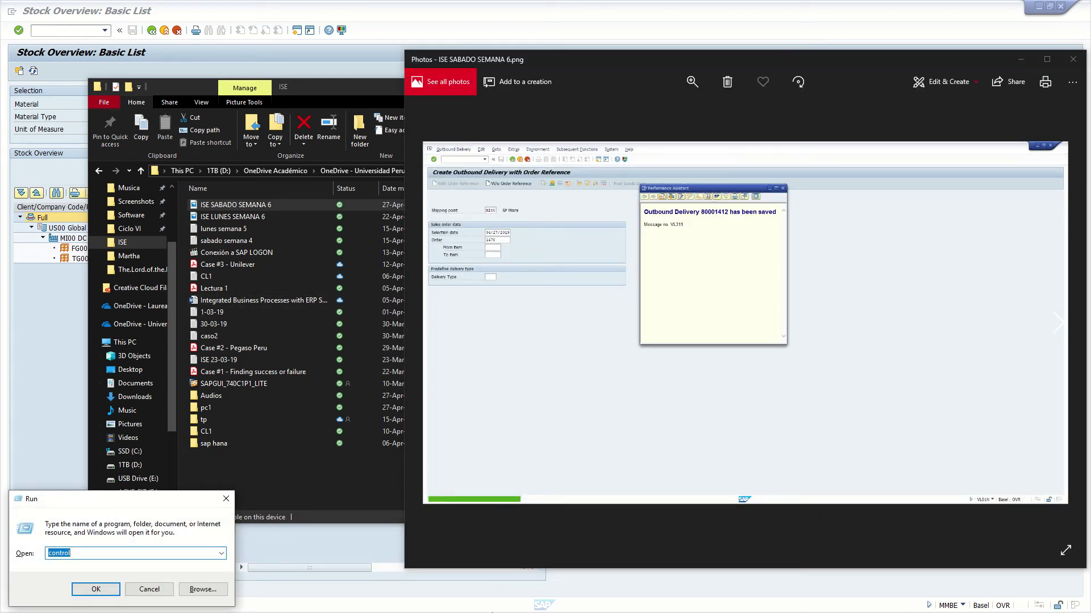
{"action": "type", "text": "80001412"}
{"action": "key", "text": "ctrl+a"}
{"action": "key", "text": "BackSpace"}
{"action": "key", "text": "alt+Tab"}
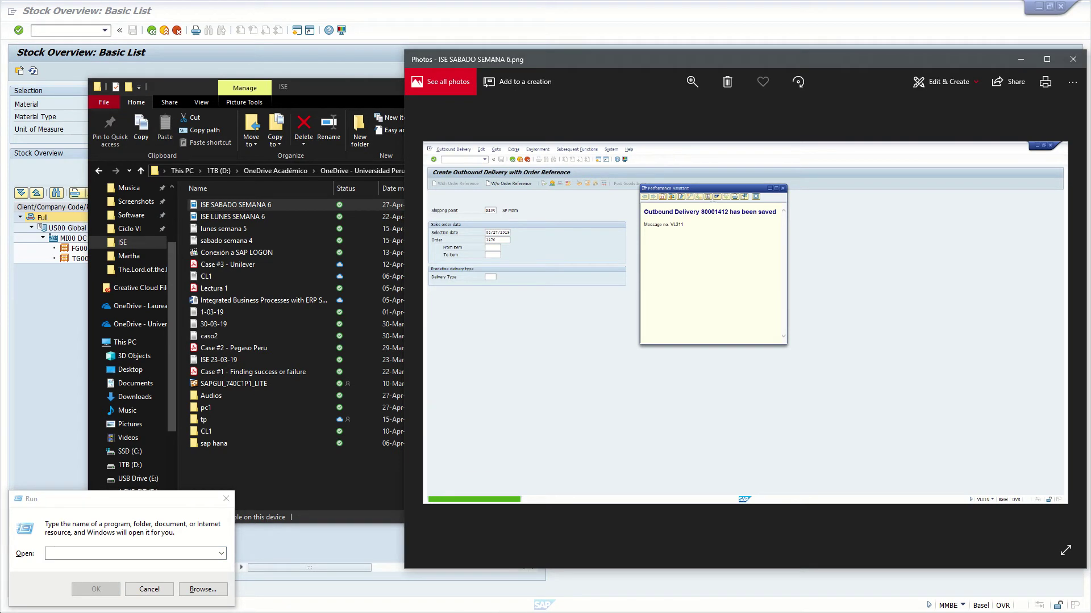
Switch back to SAP and try to start transaction VL02N from the stock list
{"action": "left_click", "coordinate": [25, 369]}
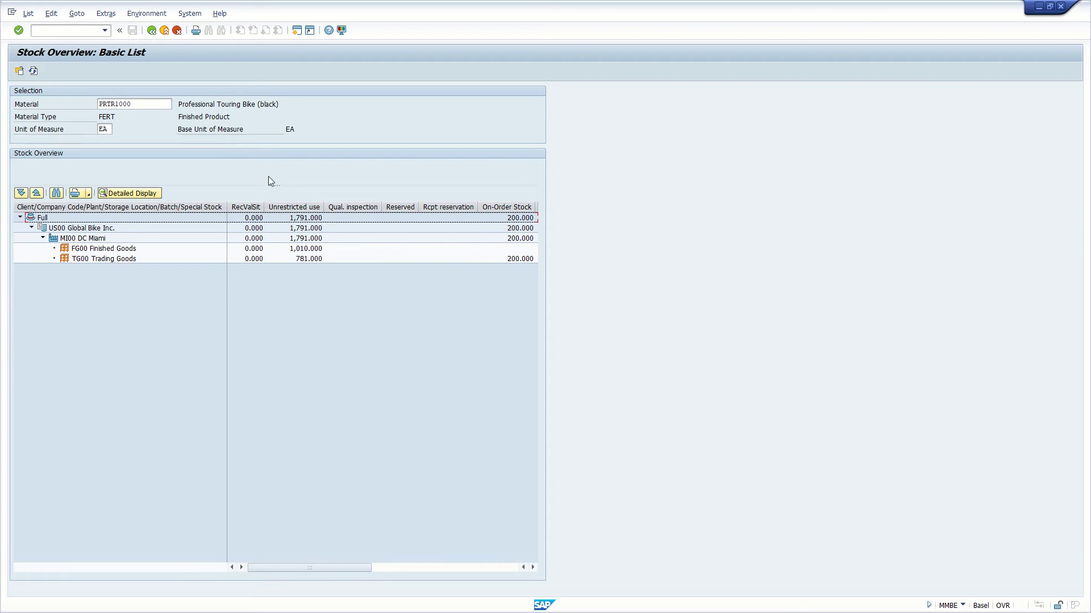
{"action": "left_click", "coordinate": [58, 29]}
{"action": "type", "text": "V"}
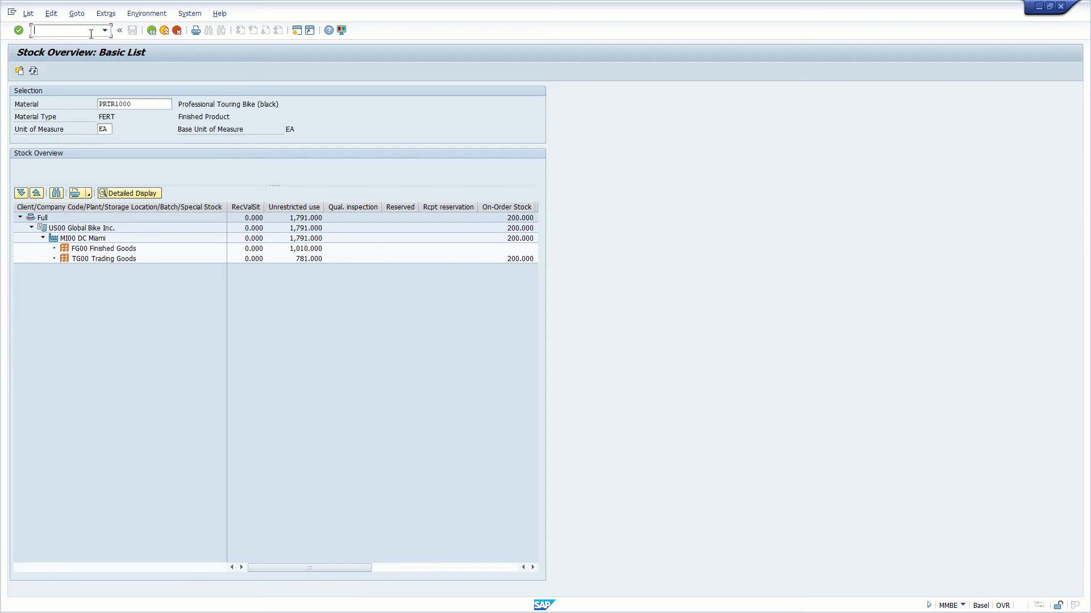
{"action": "type", "text": "L"}
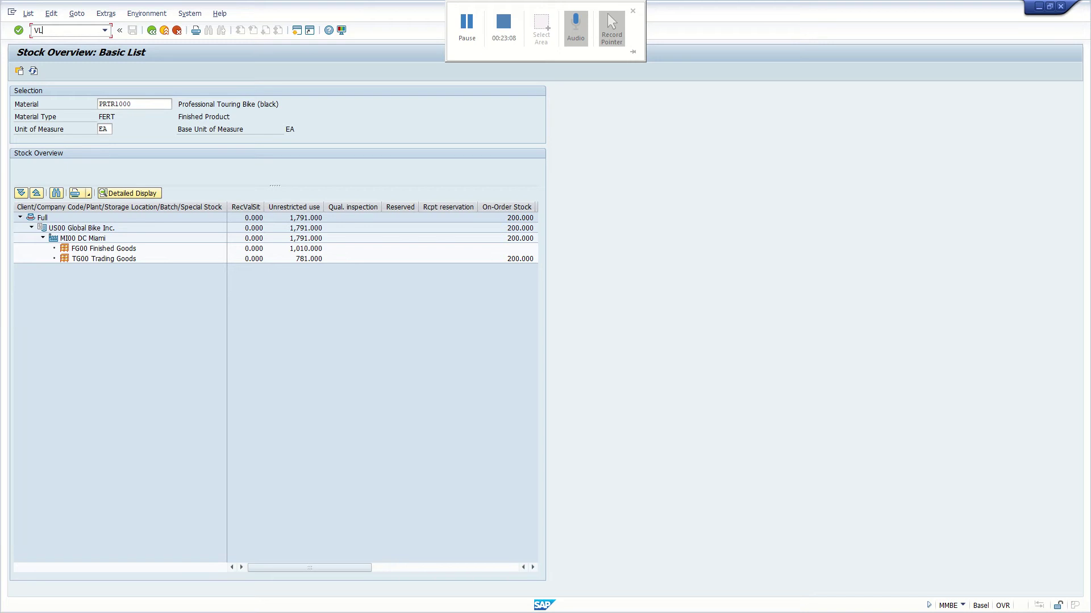
{"action": "type", "text": "02N"}
{"action": "key", "text": "Return"}
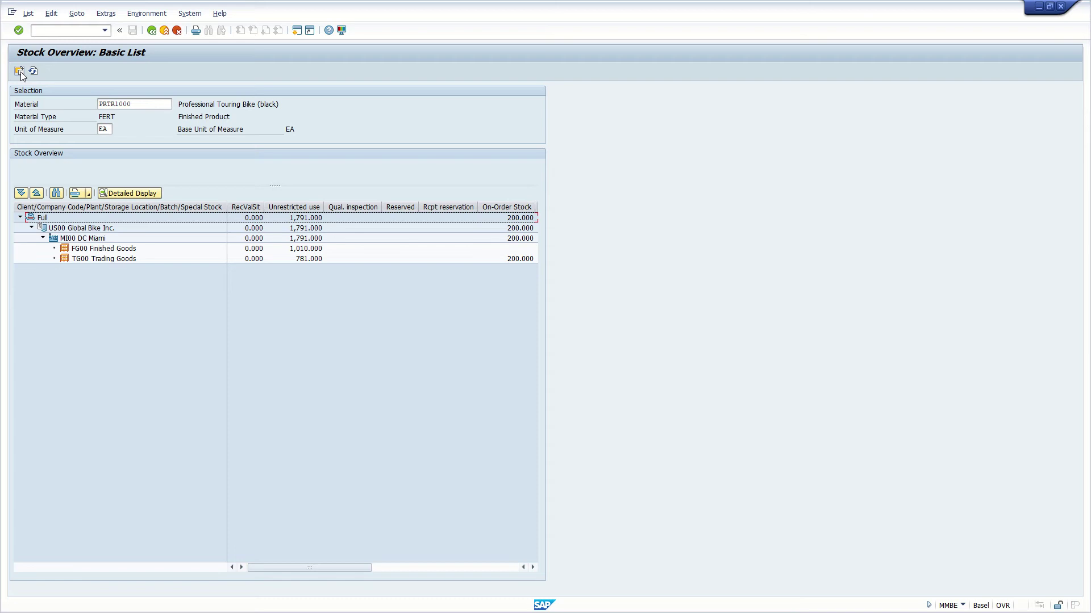
Leave the stock overview list and its selection screen
{"action": "left_click", "coordinate": [151, 32]}
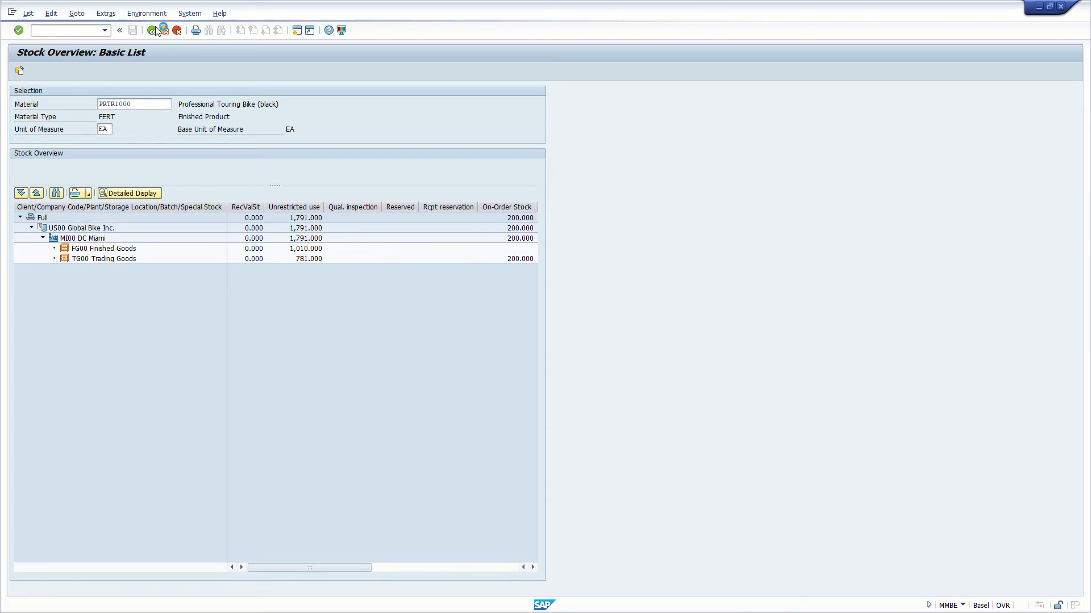
{"action": "left_click", "coordinate": [151, 32]}
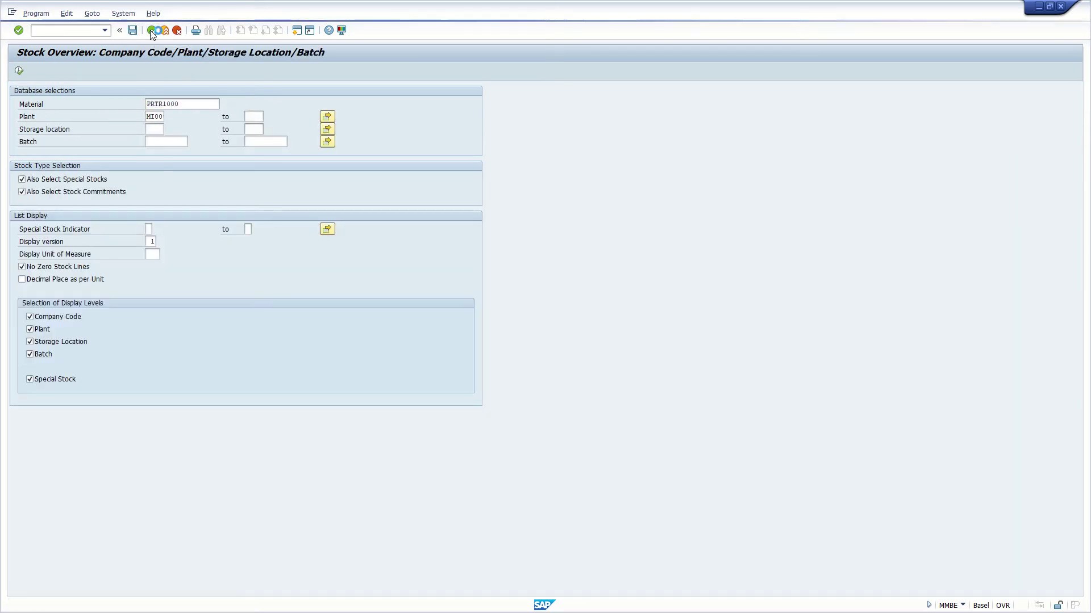
Start transaction VL02N and open the proposed outbound delivery for changing
{"action": "type", "text": "VL0"}
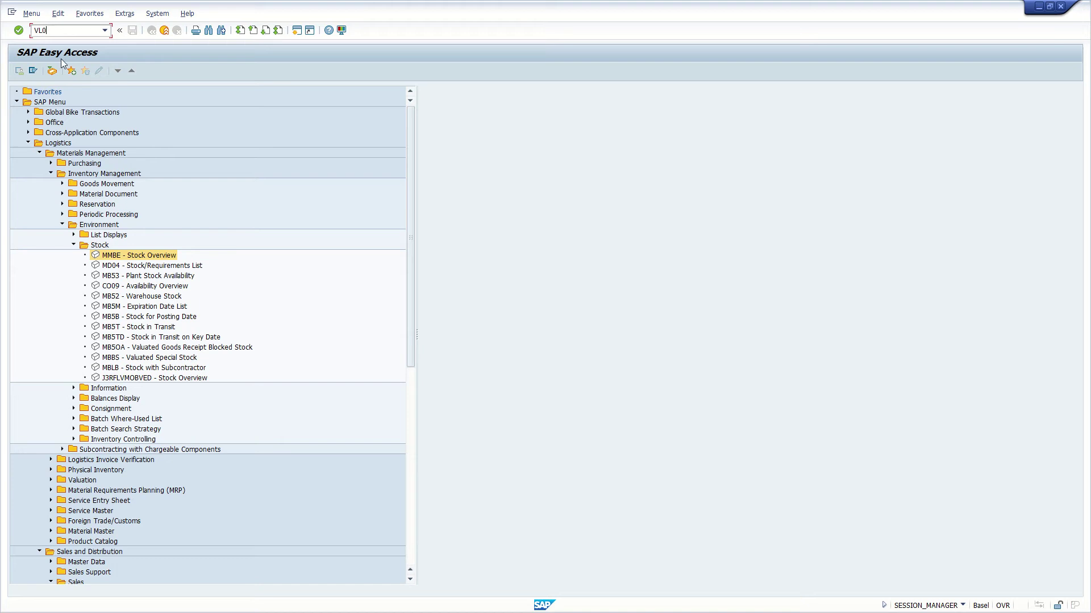
{"action": "type", "text": "1N"}
{"action": "key", "text": "Return"}
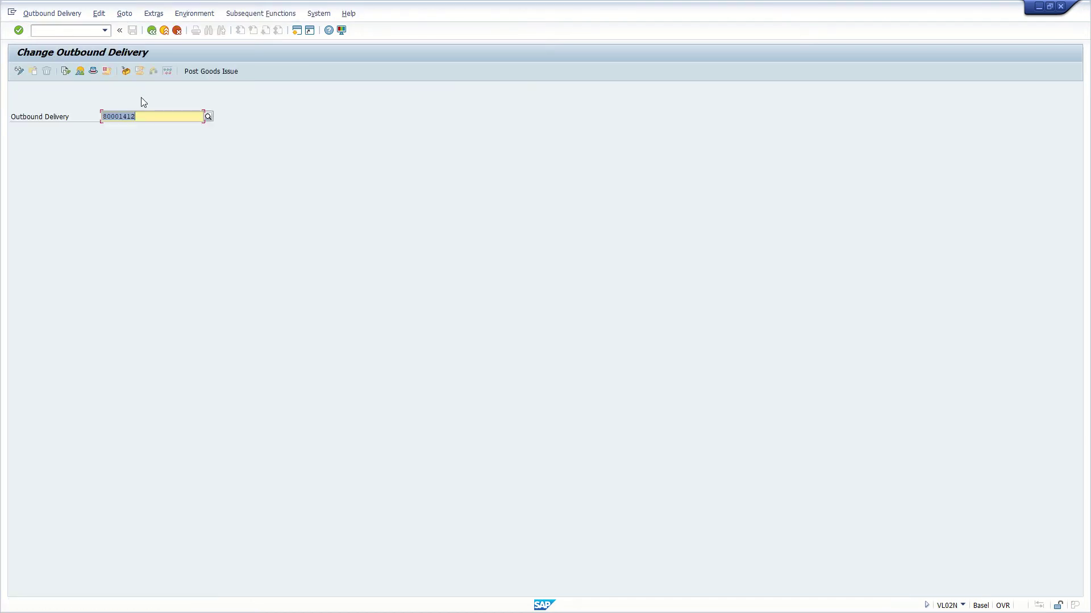
{"action": "key", "text": "Return"}
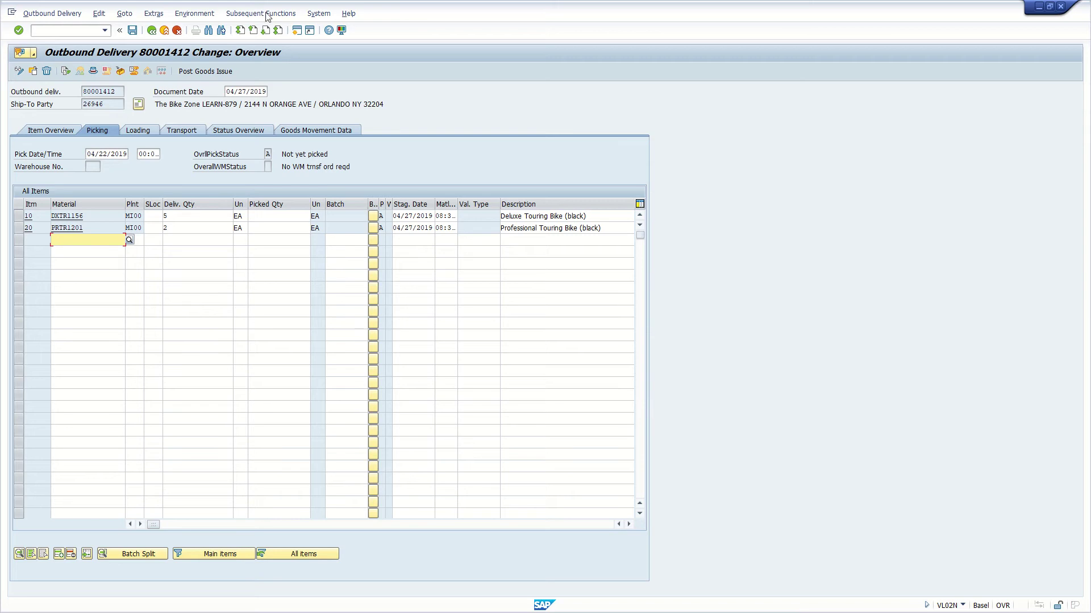
{"action": "mouse_move", "coordinate": [483, 6]}
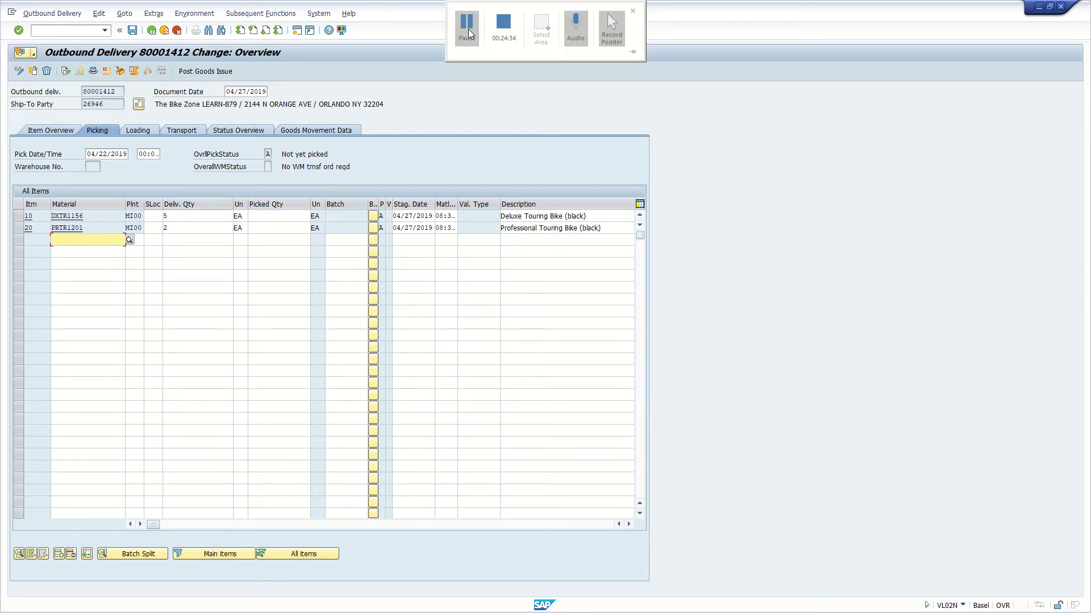
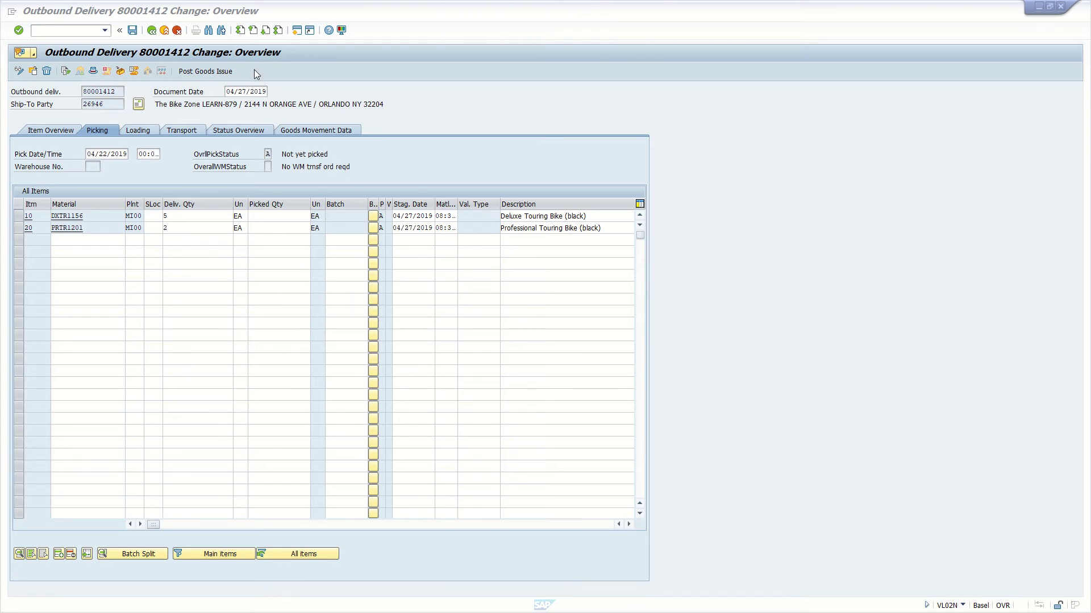
Try to post the goods issue for the open outbound delivery
{"action": "left_click", "coordinate": [189, 70]}
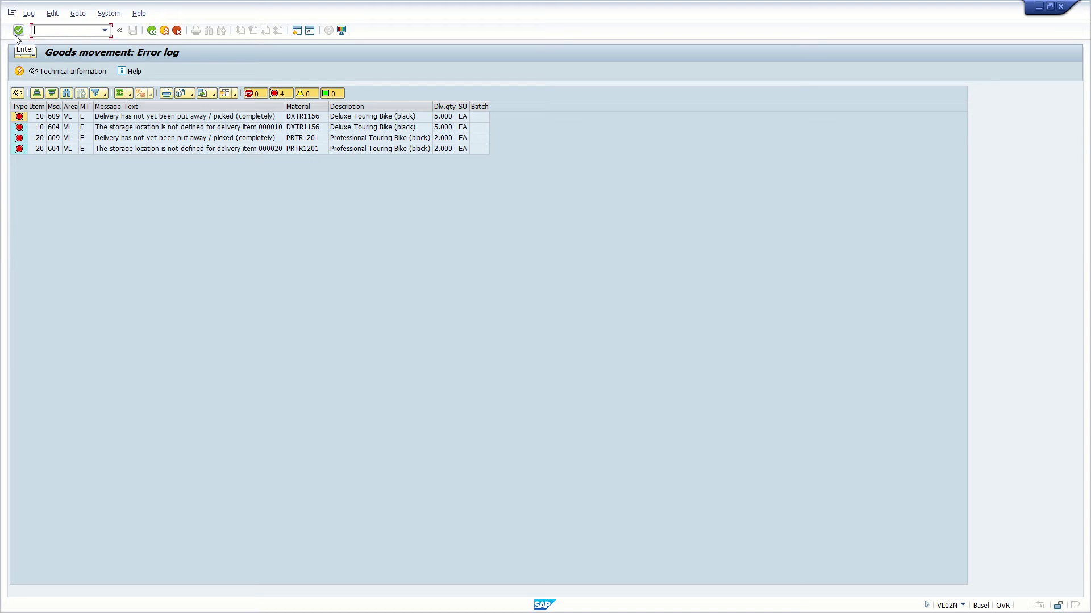
{"action": "mouse_move", "coordinate": [537, 11]}
{"action": "mouse_move", "coordinate": [479, 7]}
Leave the goods movement error log and the outbound delivery, returning to the SAP Easy Access menu
{"action": "type", "text": "02"}
{"action": "key", "text": "BackSpace"}
{"action": "key", "text": "BackSpace"}
{"action": "key", "text": "BackSpace"}
{"action": "key", "text": "BackSpace"}
{"action": "type", "text": "VA"}
{"action": "key", "text": "BackSpace"}
{"action": "key", "text": "BackSpace"}
{"action": "key", "text": "BackSpace"}
{"action": "key", "text": "BackSpace"}
{"action": "left_click", "coordinate": [153, 32]}
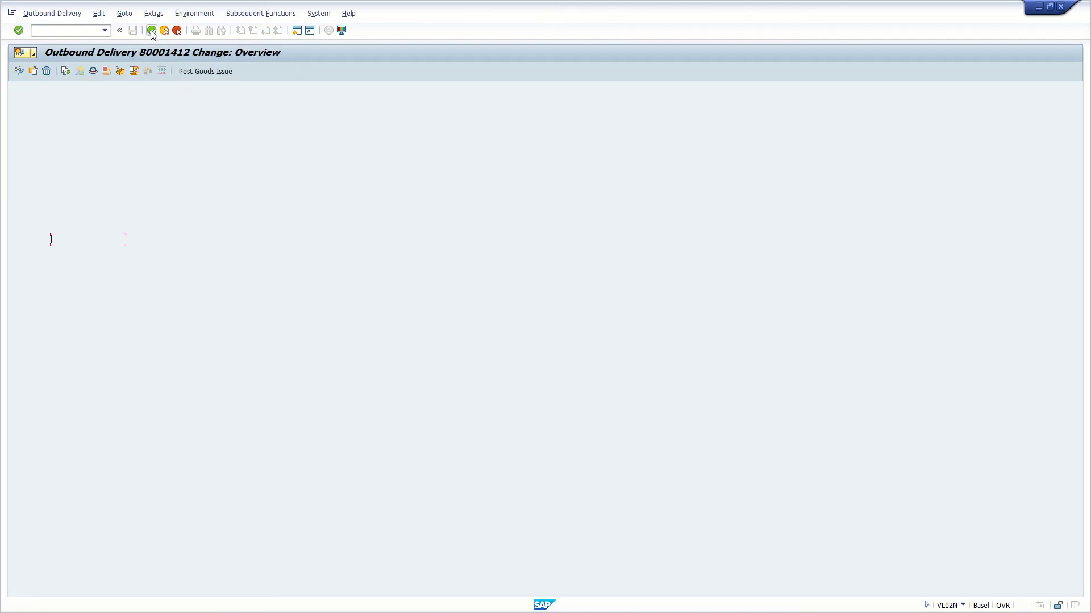
{"action": "left_click", "coordinate": [152, 31]}
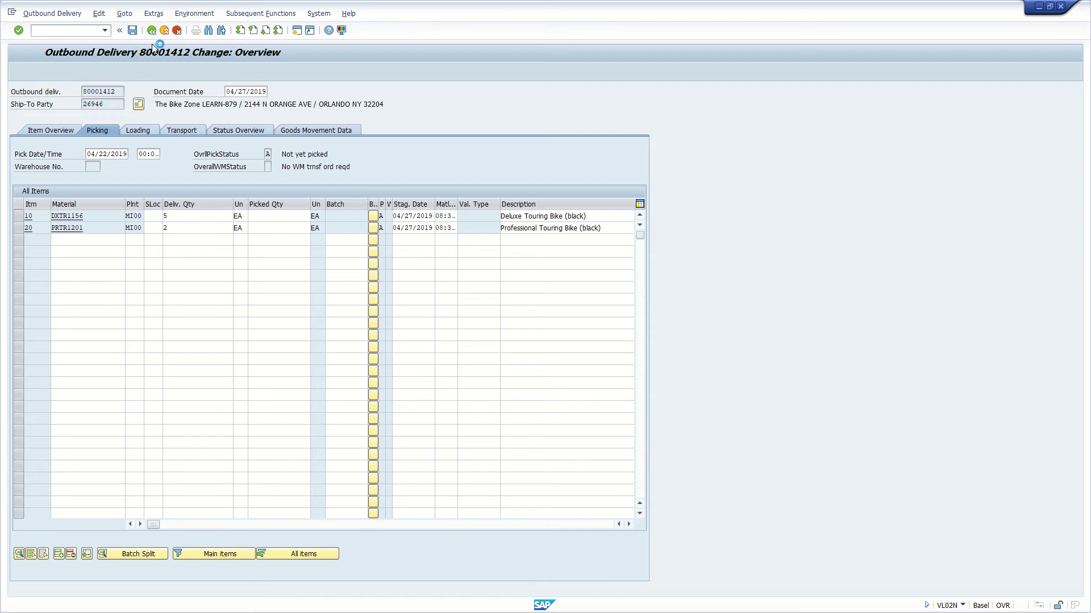
{"action": "left_click", "coordinate": [153, 31]}
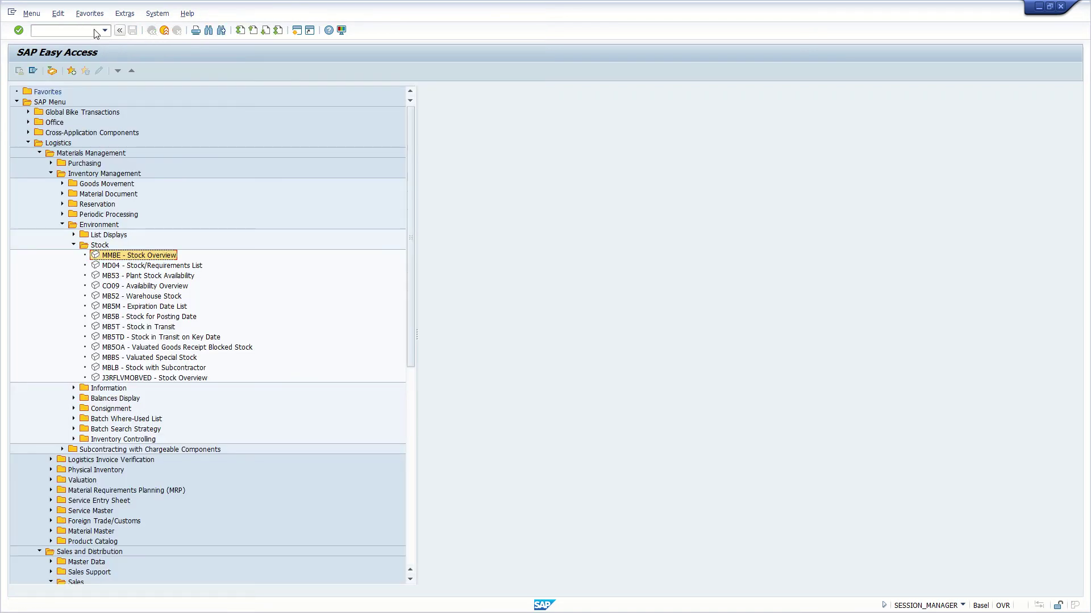
Start transaction VA03, display the proposed sales order and open the document flow of its Deluxe Touring Bike item DXTR1156
{"action": "type", "text": "VA03"}
{"action": "key", "text": "Return"}
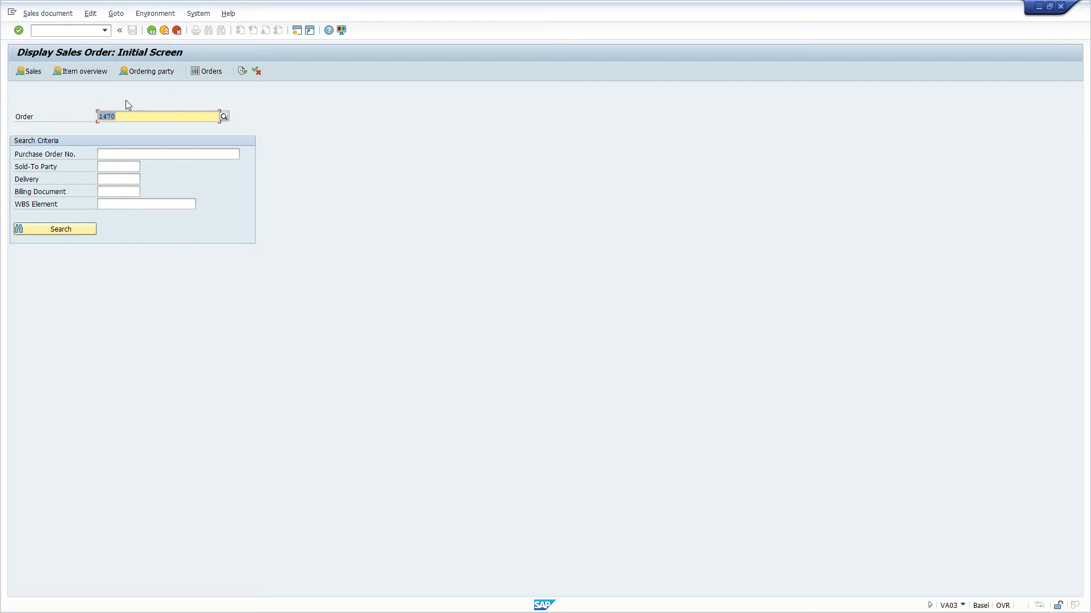
{"action": "key", "text": "Return"}
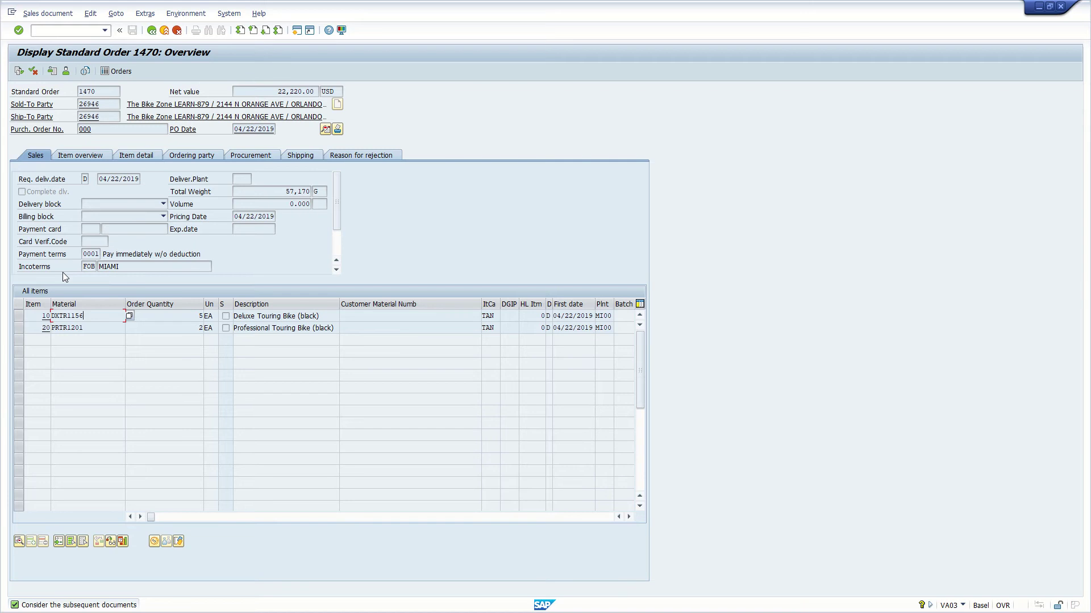
{"action": "mouse_move", "coordinate": [512, 5]}
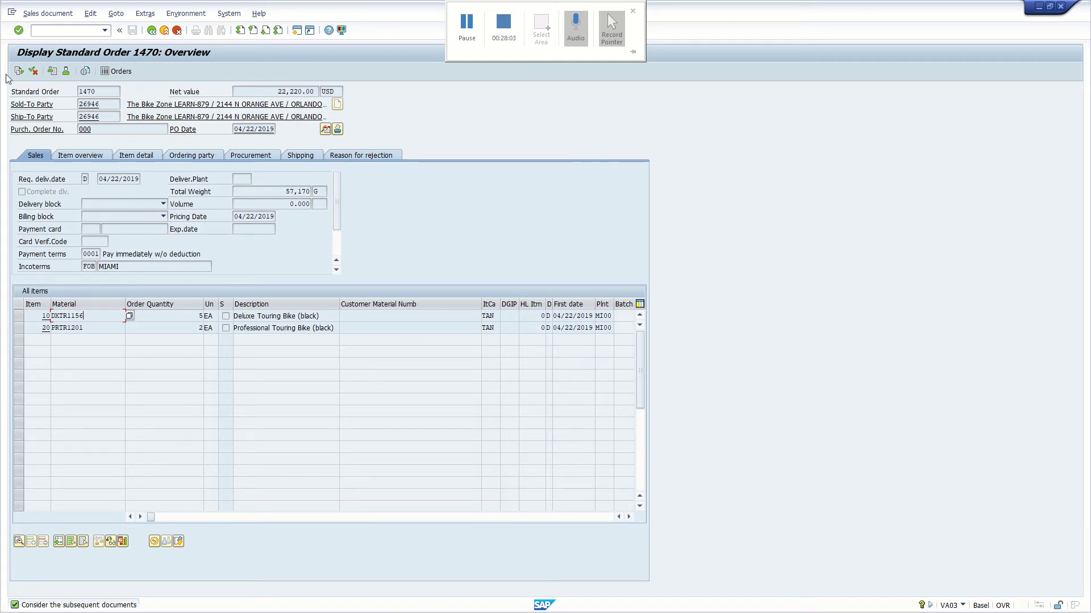
{"action": "left_click", "coordinate": [21, 71]}
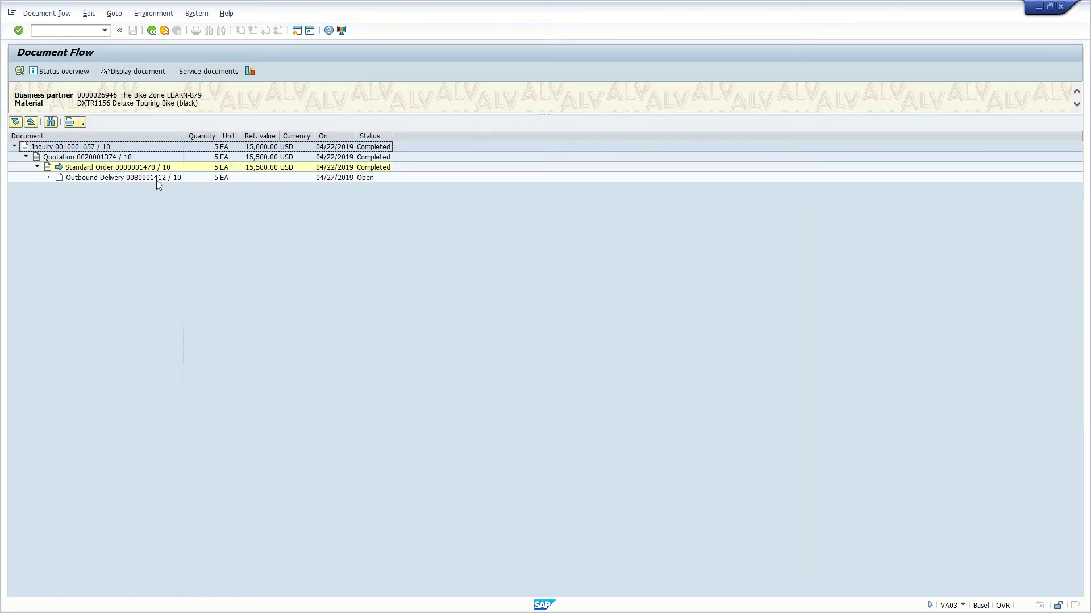
Examine the outbound delivery's status and details in the document flow, and return to the sales order overview
{"action": "left_click", "coordinate": [151, 180]}
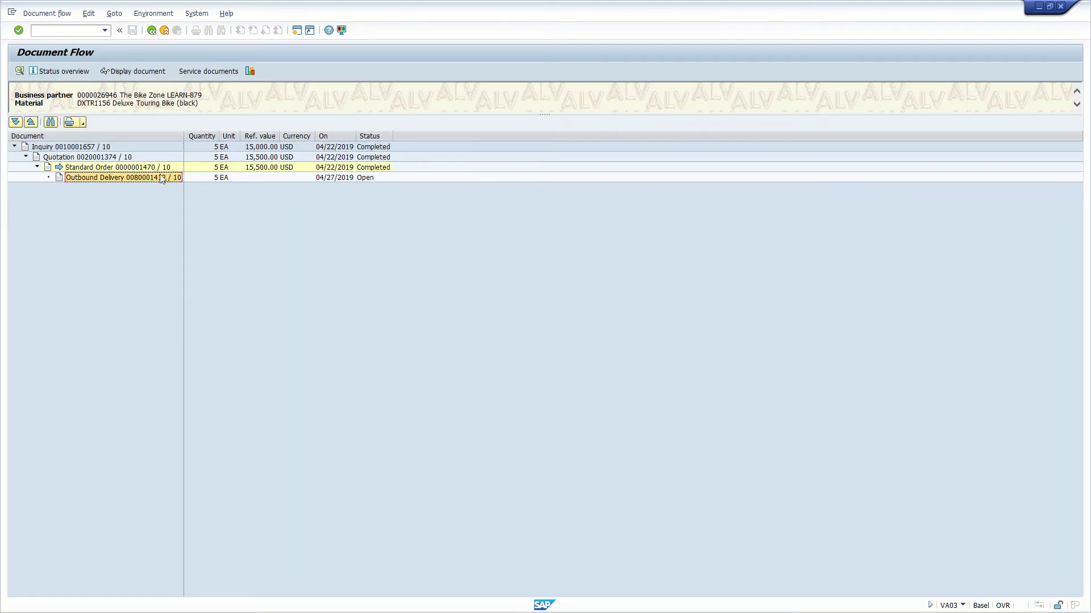
{"action": "key", "text": "Up"}
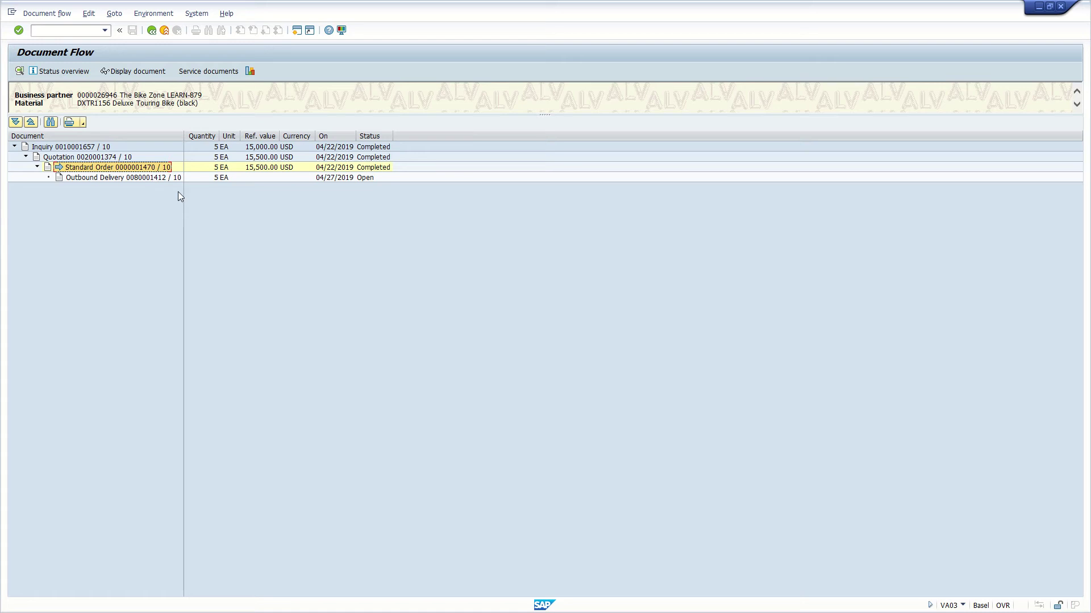
{"action": "left_click", "coordinate": [137, 179]}
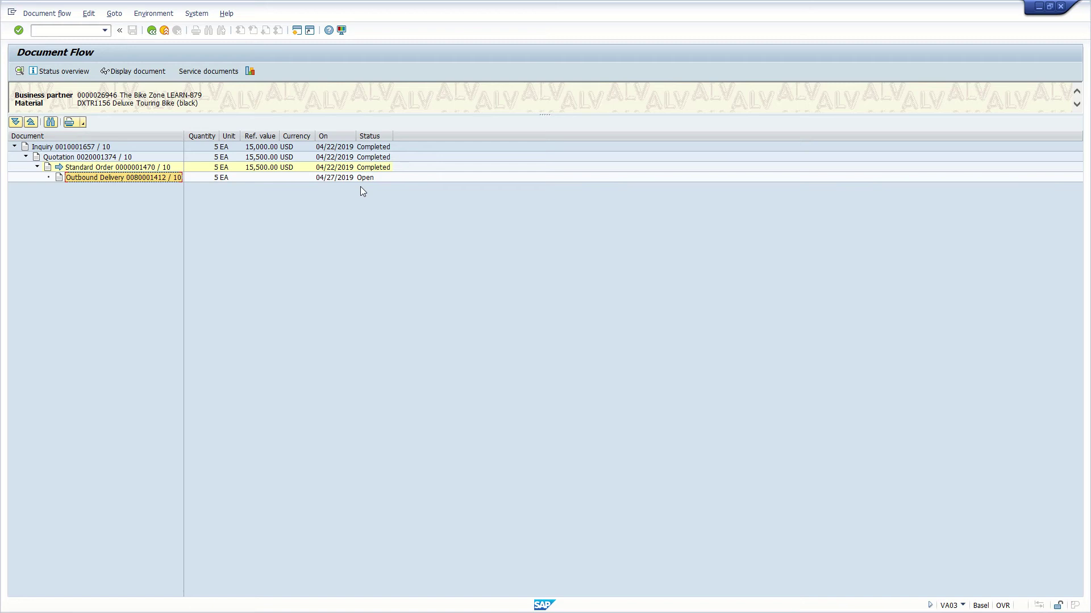
{"action": "left_click", "coordinate": [352, 171]}
{"action": "left_click", "coordinate": [364, 171]}
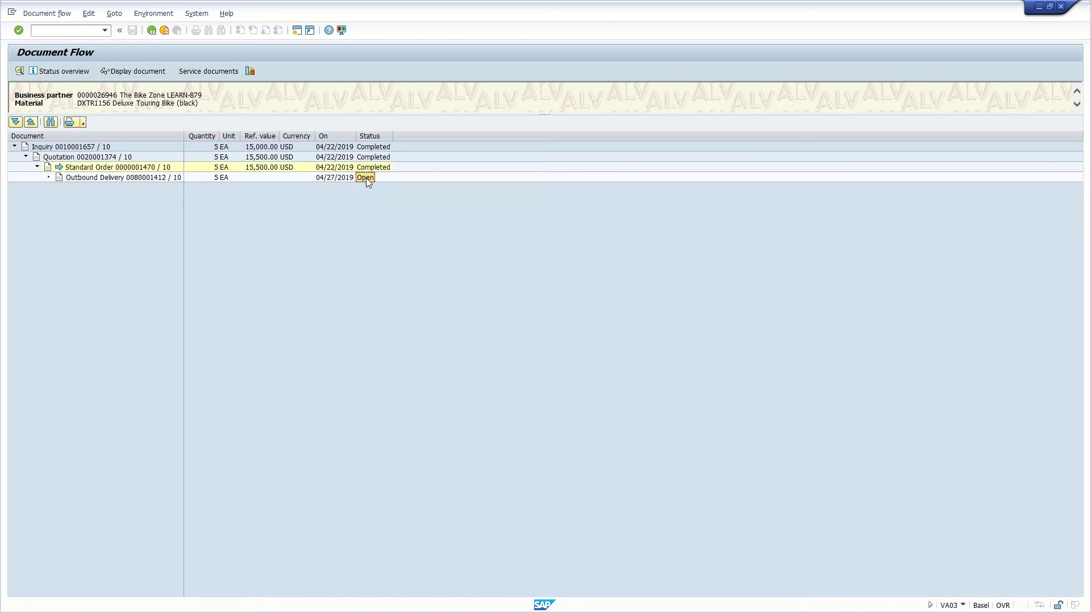
{"action": "left_click", "coordinate": [150, 177]}
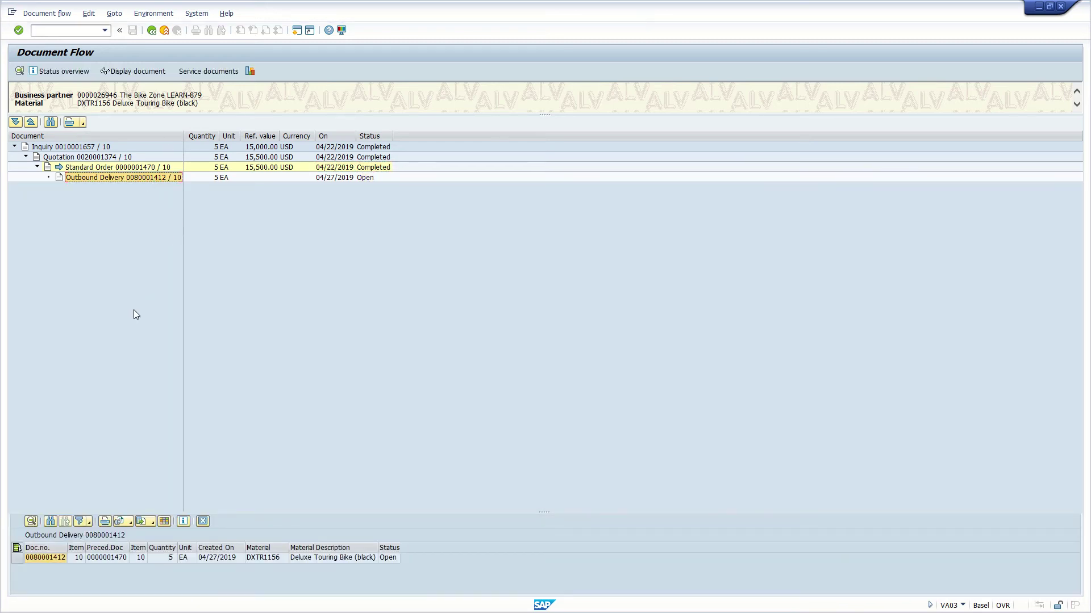
{"action": "left_click", "coordinate": [58, 560]}
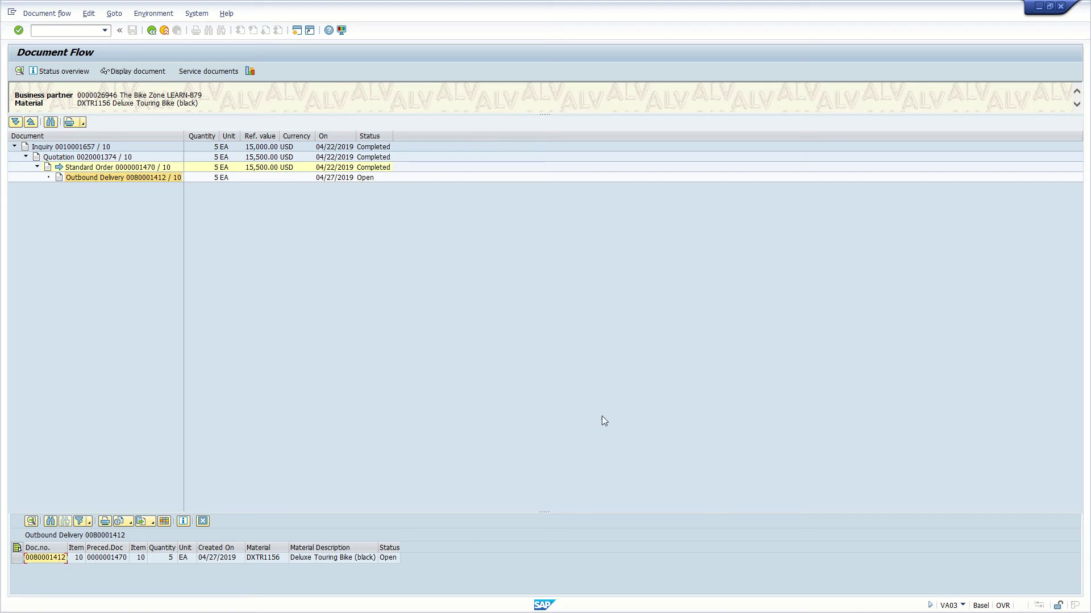
{"action": "left_click", "coordinate": [155, 180]}
{"action": "left_click", "coordinate": [151, 32]}
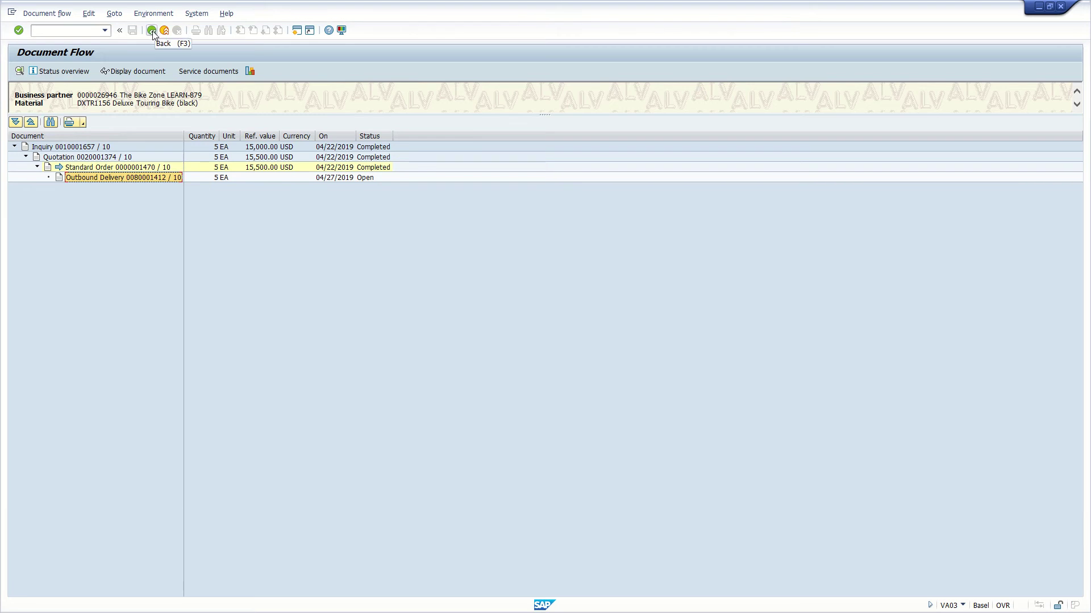
{"action": "left_click", "coordinate": [152, 31]}
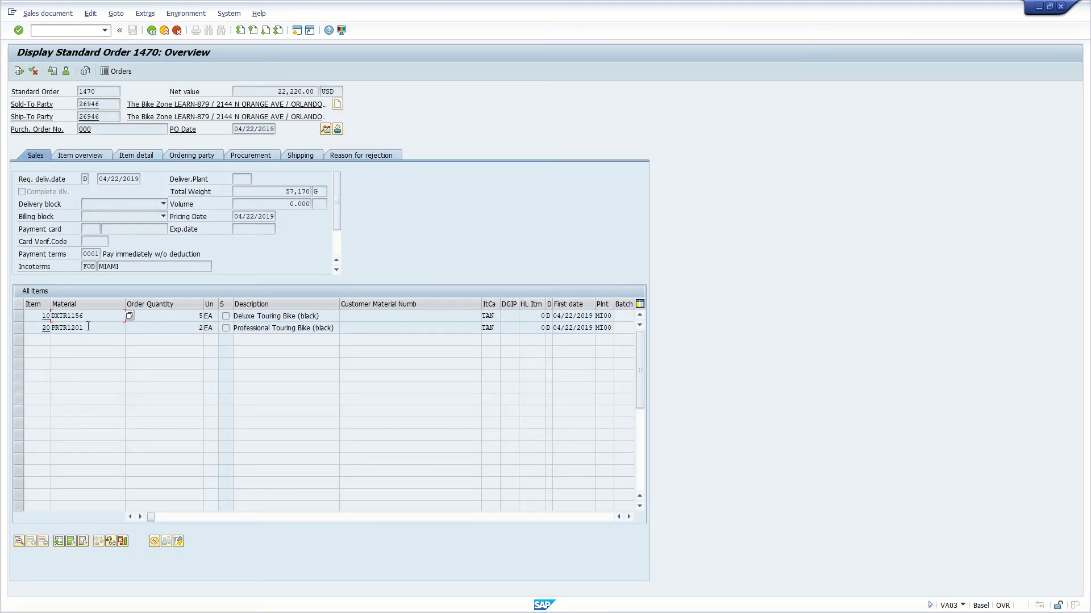
Check the document flow of the Professional Touring Bike item PRTR1201 and leave the sales order display
{"action": "left_click", "coordinate": [88, 327]}
{"action": "left_click", "coordinate": [20, 71]}
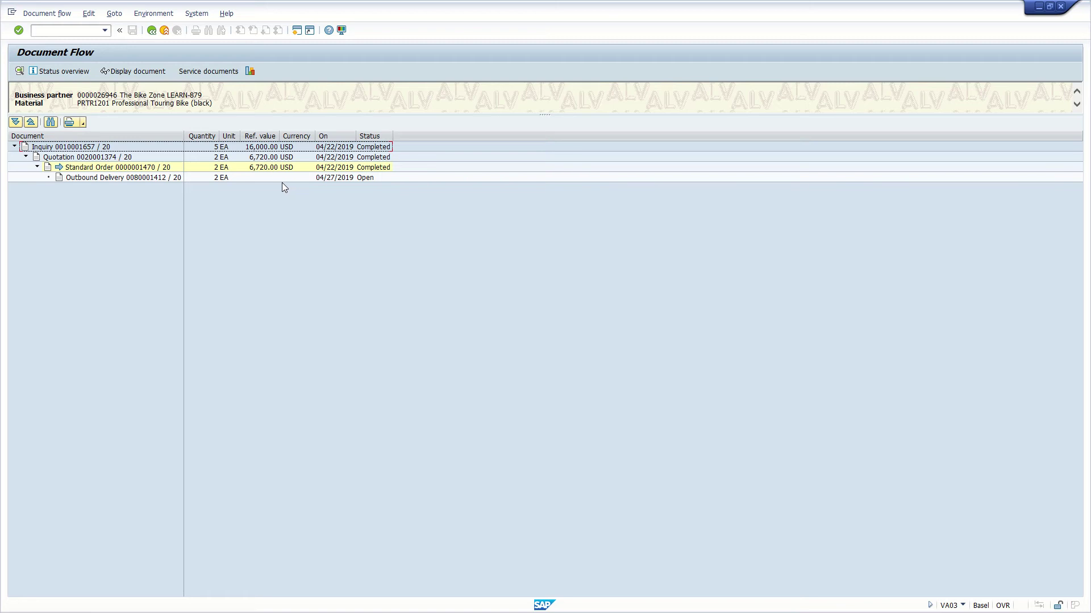
{"action": "left_click", "coordinate": [151, 31]}
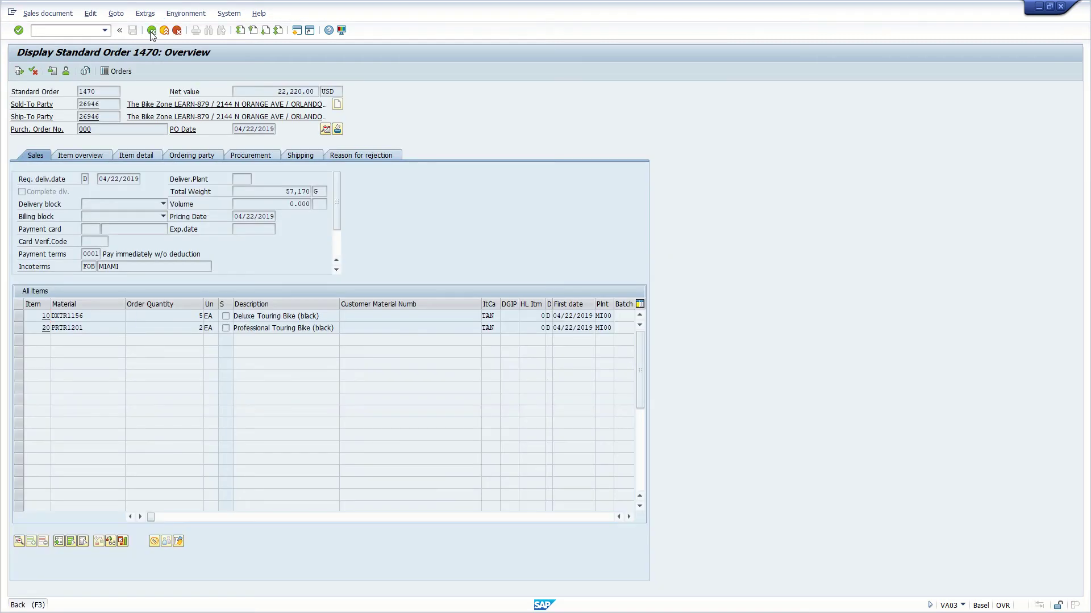
{"action": "left_click", "coordinate": [152, 32]}
{"action": "left_click", "coordinate": [151, 32]}
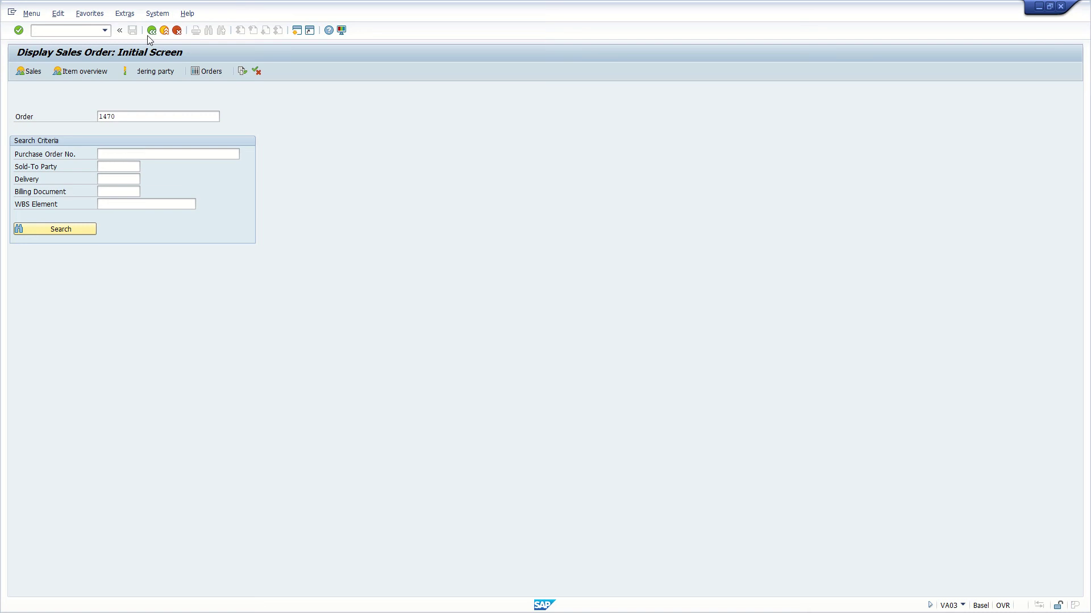
Start transaction VL02N again and open the proposed outbound delivery
{"action": "left_click", "coordinate": [61, 32]}
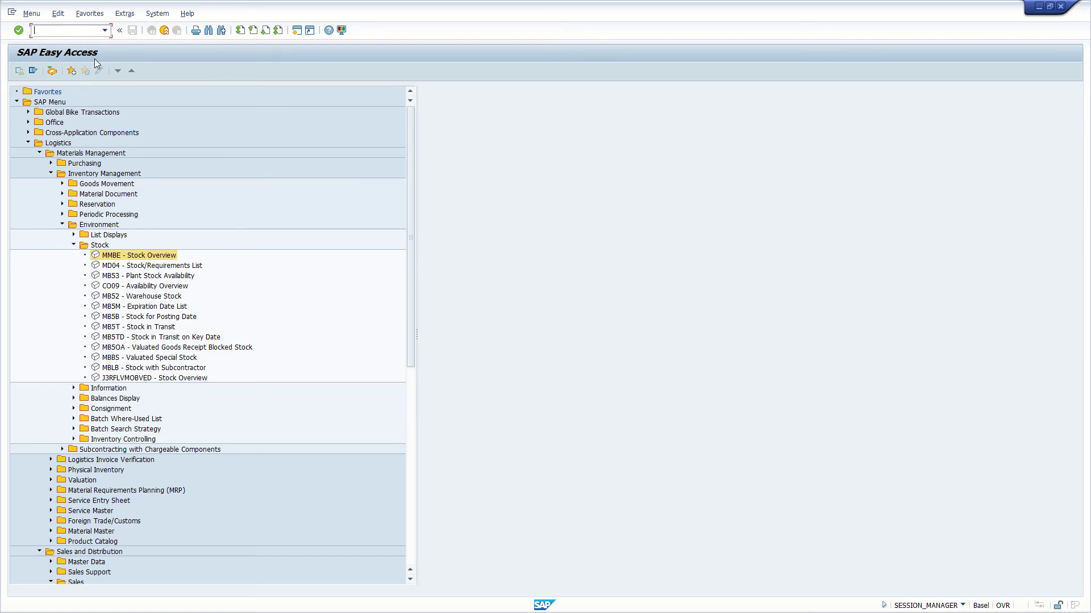
{"action": "type", "text": "VL02N"}
{"action": "key", "text": "Return"}
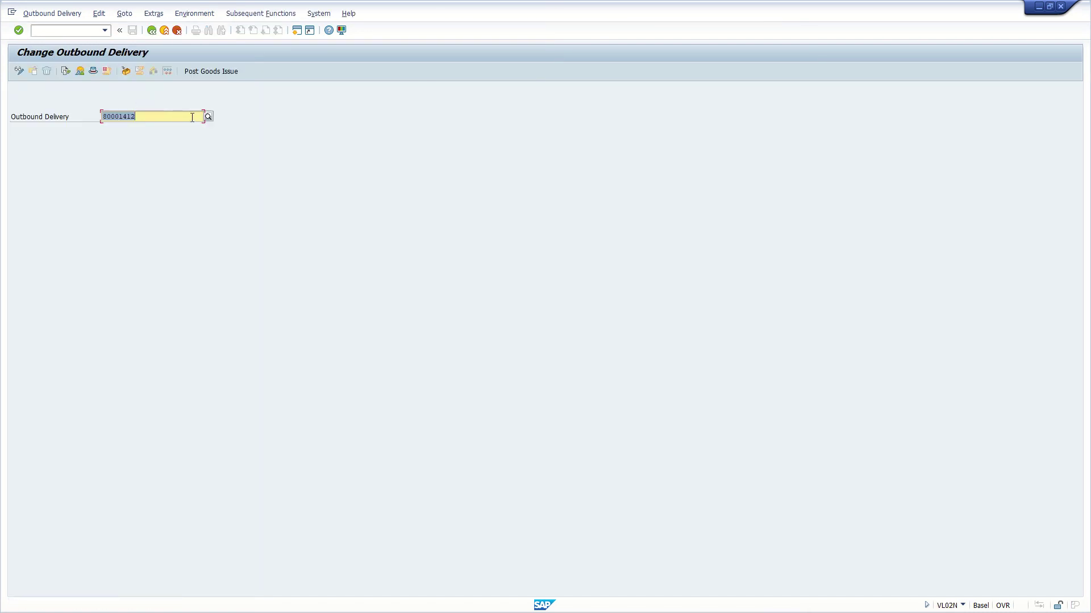
{"action": "key", "text": "Return"}
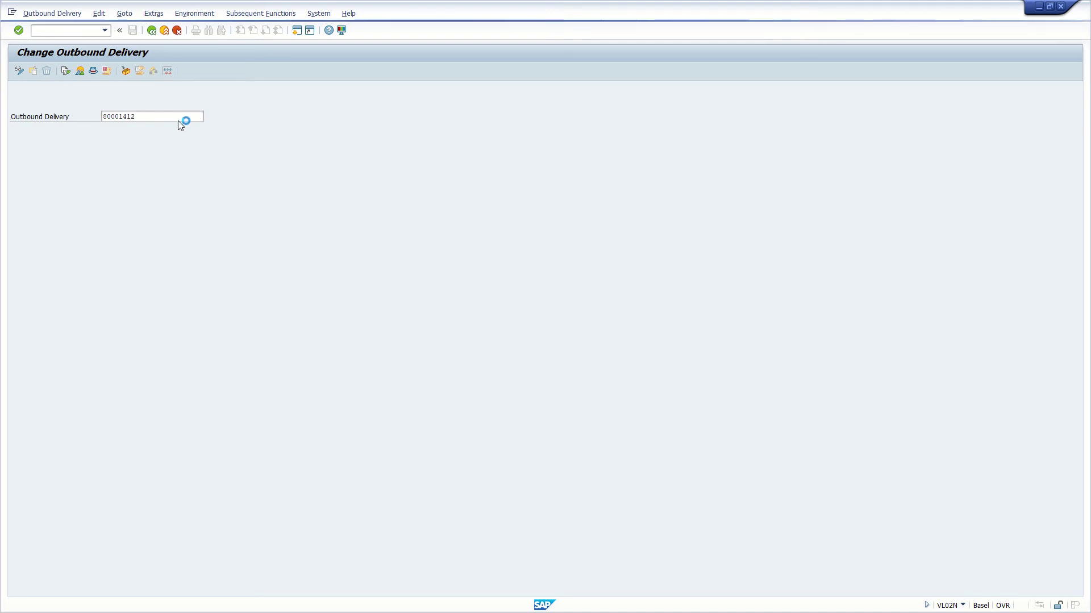
Check both items' delivery quantities, try to post the goods issue again and return to the delivery's picking overview
{"action": "left_click", "coordinate": [196, 216]}
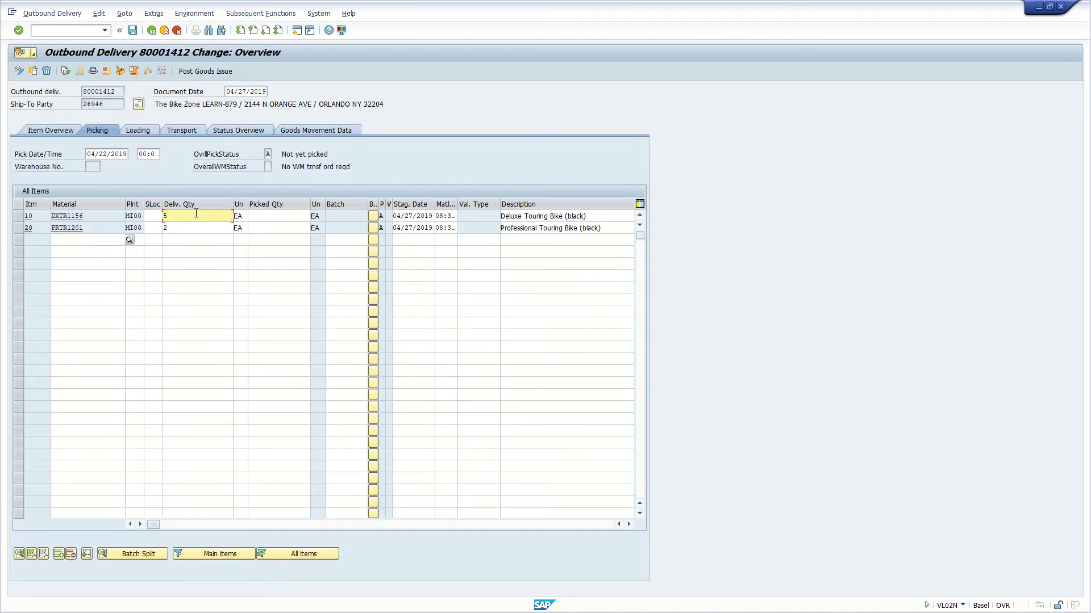
{"action": "left_click", "coordinate": [197, 229]}
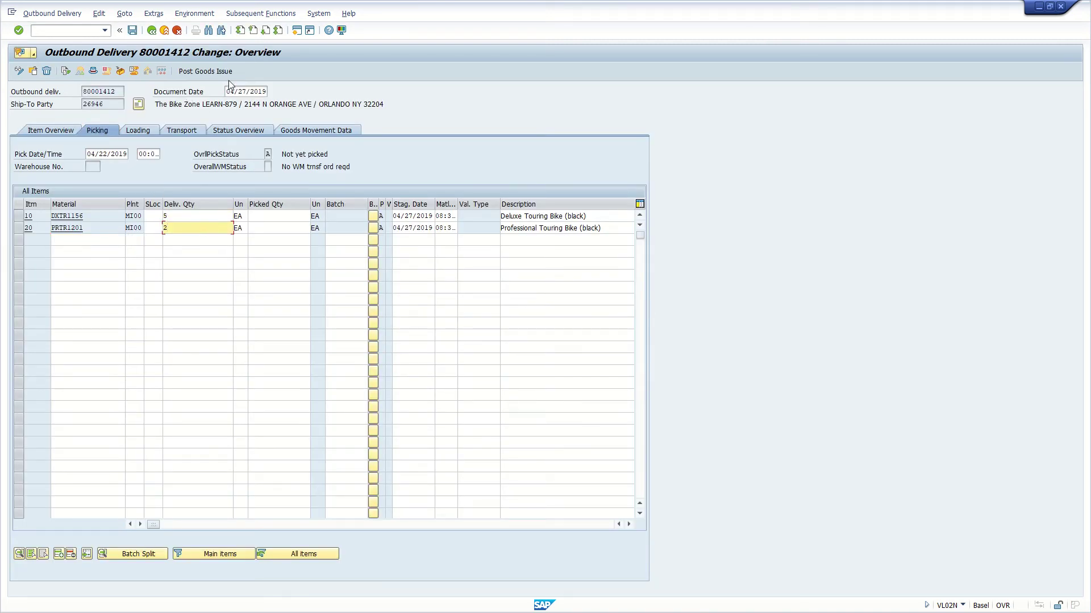
{"action": "left_click", "coordinate": [101, 130]}
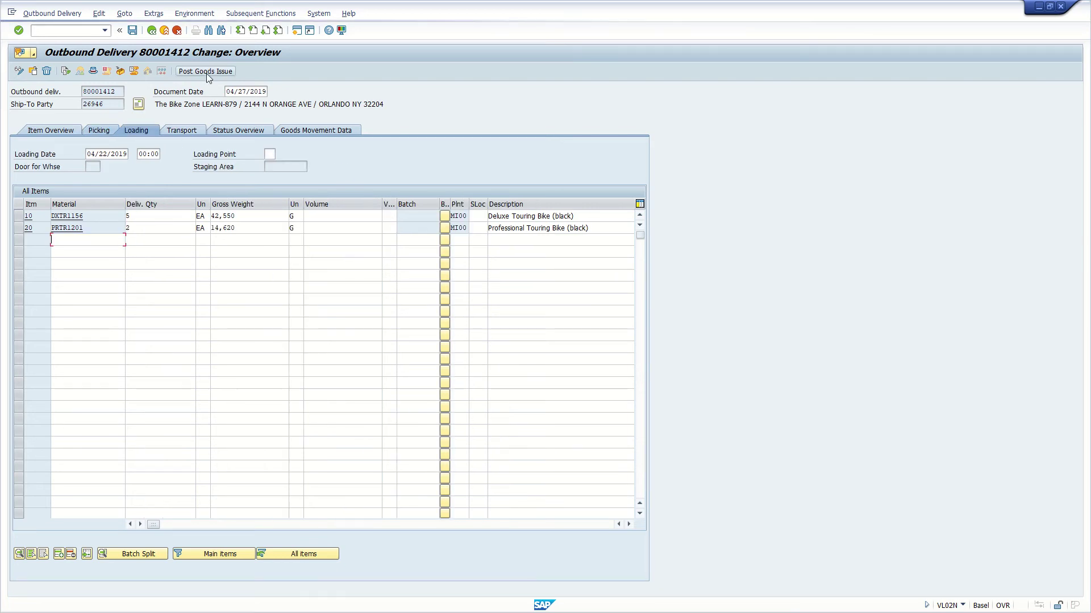
{"action": "left_click", "coordinate": [206, 73]}
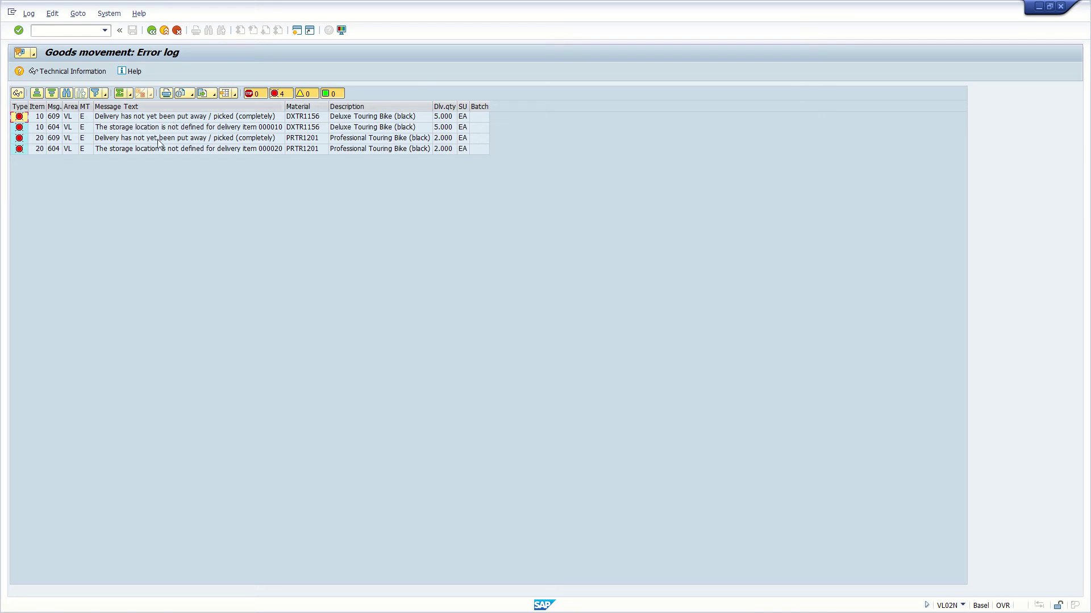
{"action": "left_click", "coordinate": [152, 31]}
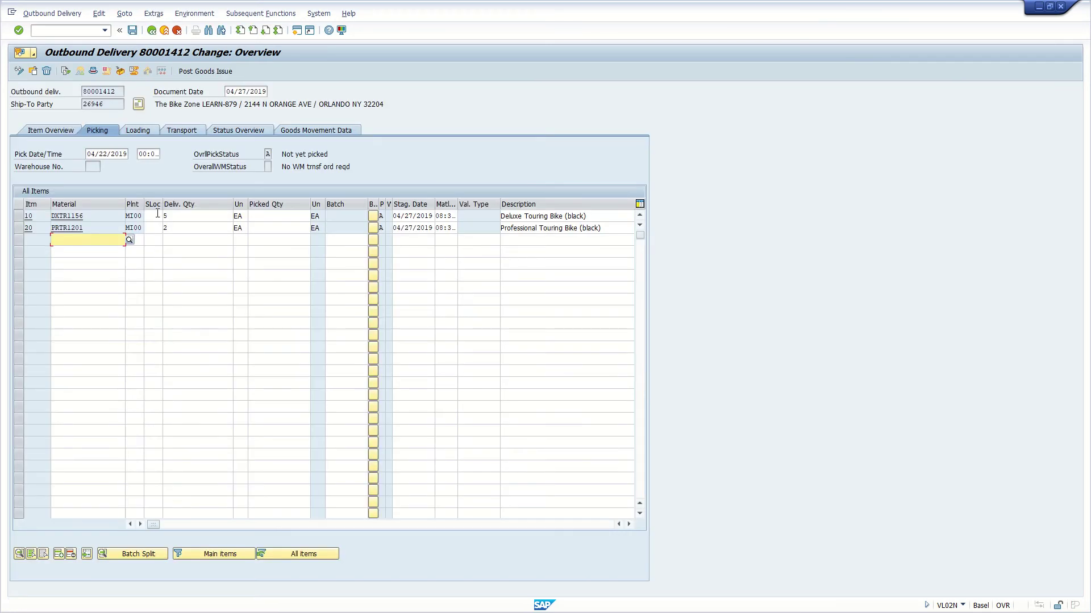
View the picking details of the Deluxe Touring Bike item DXTR1156 and return to the delivery overview
{"action": "left_click", "coordinate": [157, 214]}
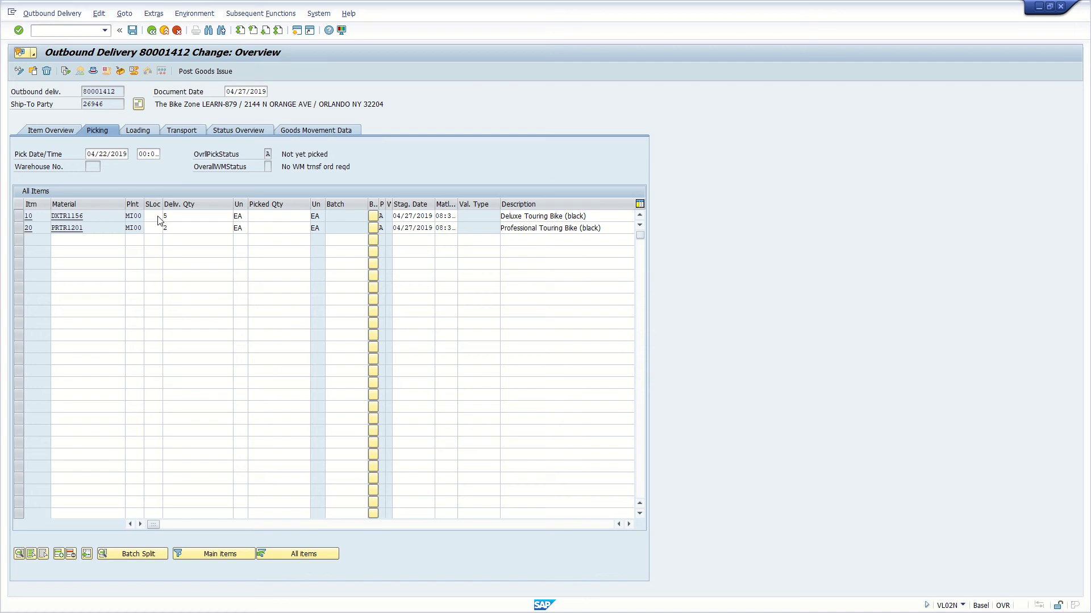
{"action": "double_click", "coordinate": [158, 220]}
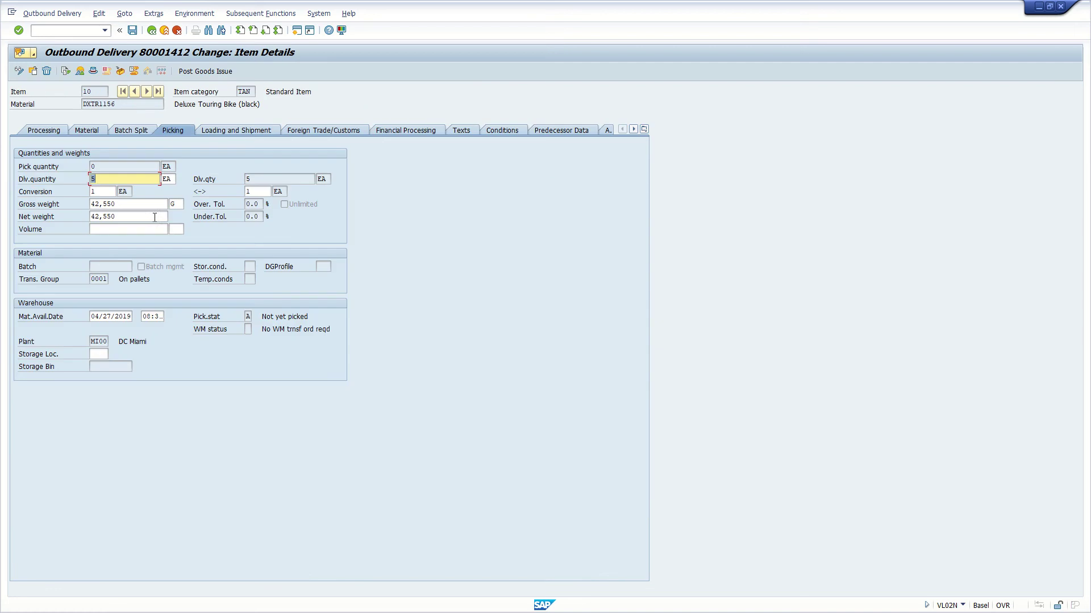
{"action": "left_click", "coordinate": [120, 30]}
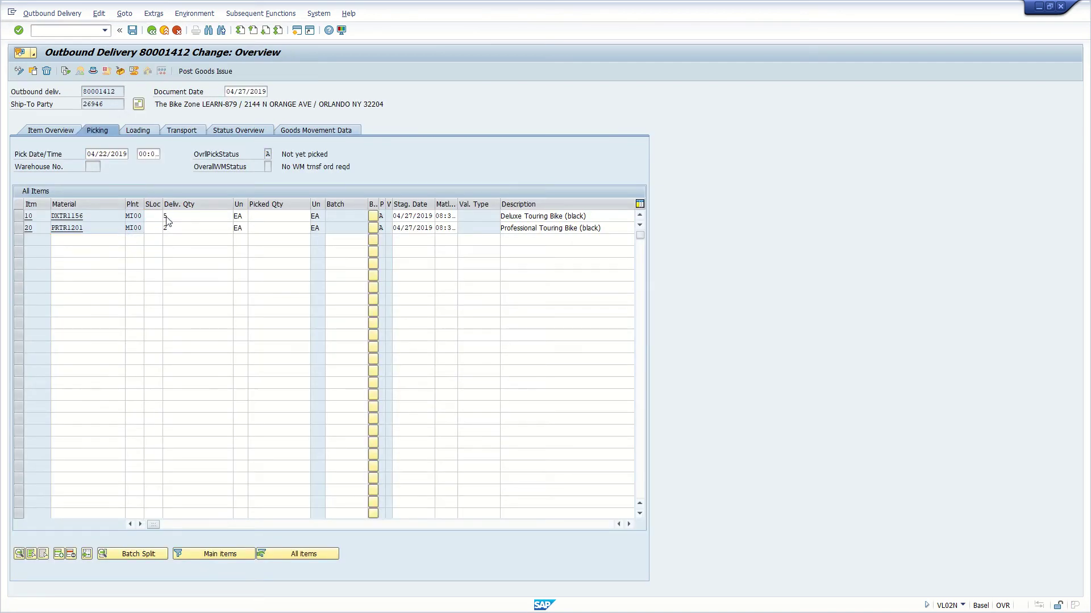
Assign storage location FG00 to both delivery items, try to post the goods issue and return to the picking overview
{"action": "key", "text": "F4"}
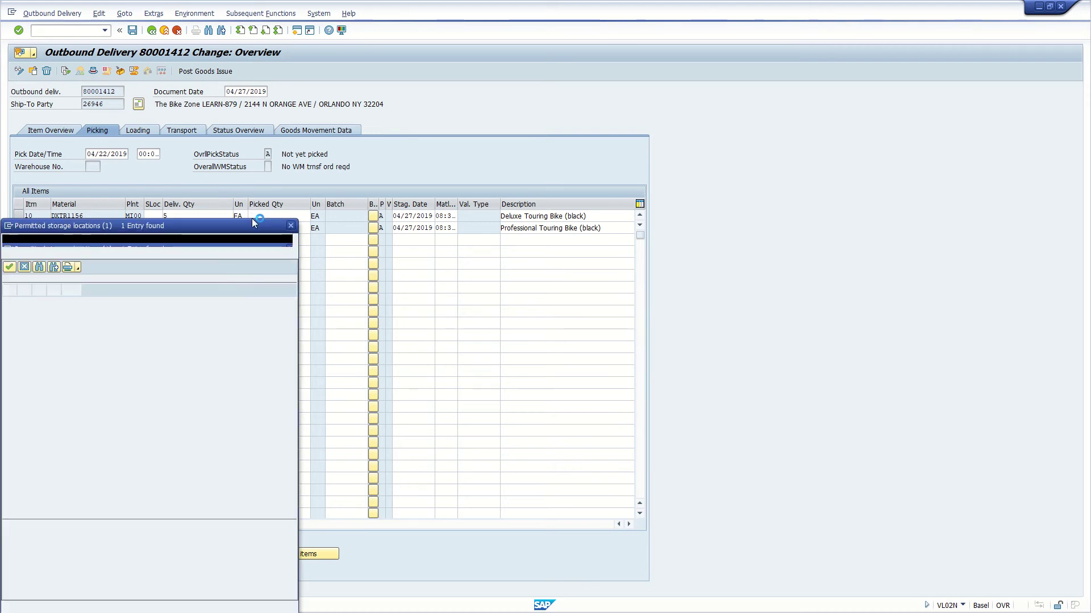
{"action": "double_click", "coordinate": [13, 292]}
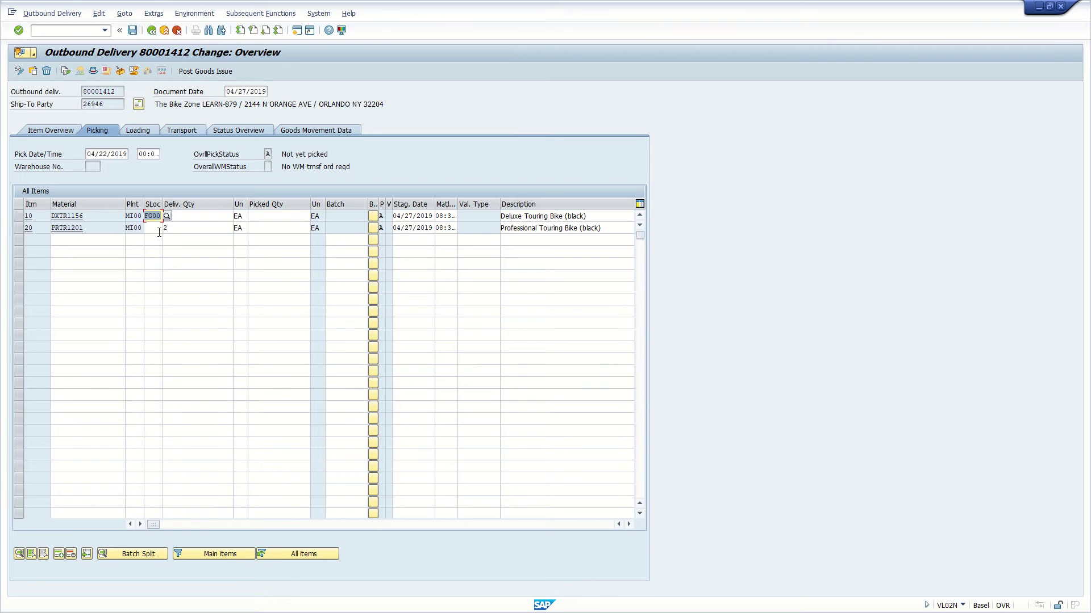
{"action": "left_click", "coordinate": [159, 229]}
{"action": "left_click", "coordinate": [167, 227]}
{"action": "left_click", "coordinate": [206, 72]}
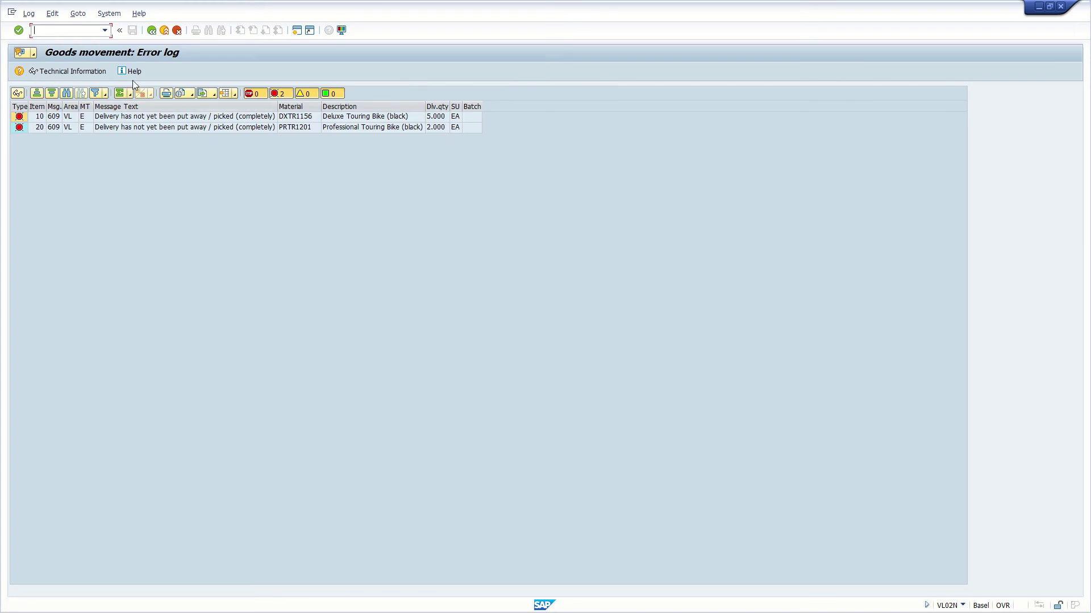
{"action": "left_click", "coordinate": [151, 31]}
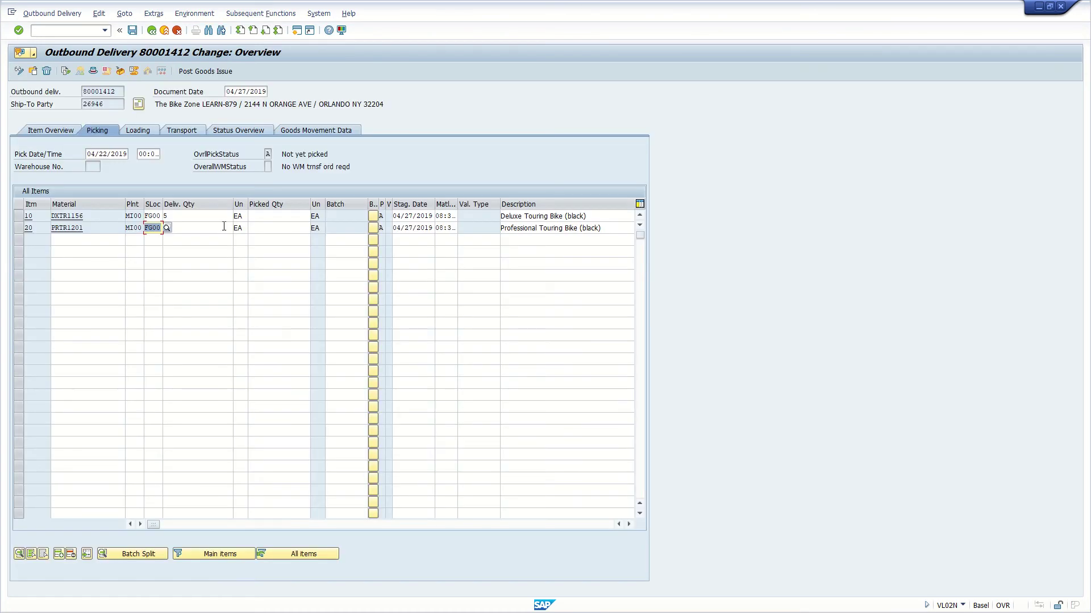
Enter picked quantities of 5 for DXTR1156 and 2 for PRTR1201, and post the goods issue
{"action": "left_click", "coordinate": [264, 215]}
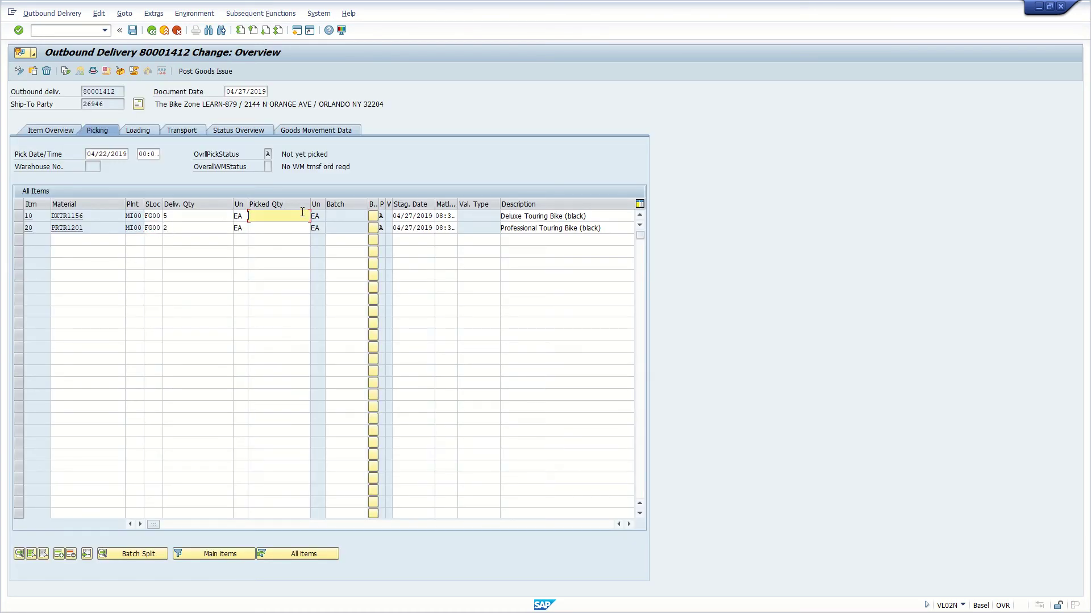
{"action": "left_click", "coordinate": [294, 228]}
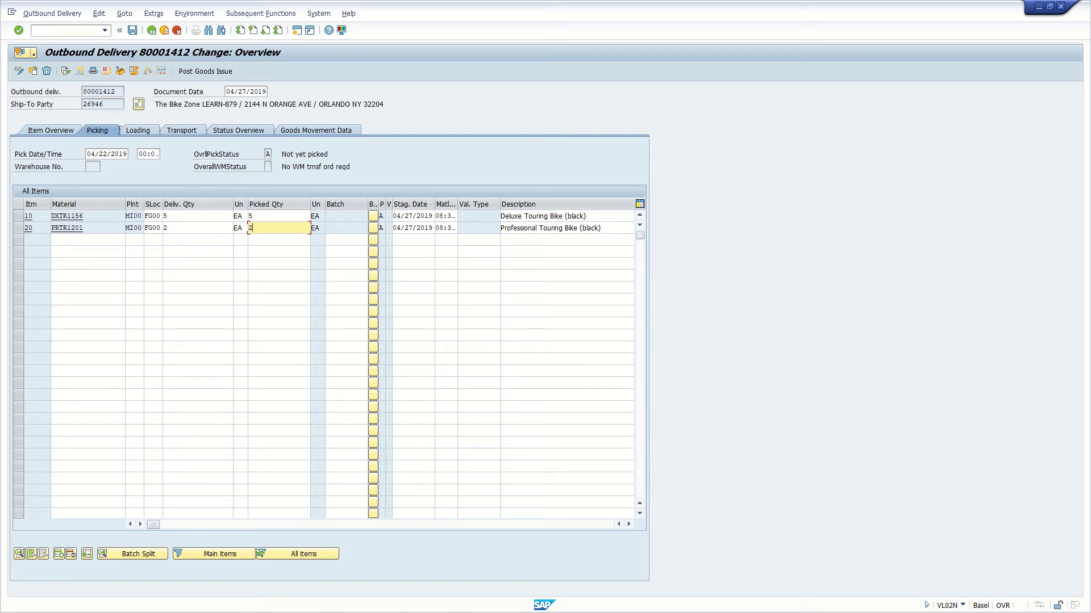
{"action": "left_click", "coordinate": [225, 72]}
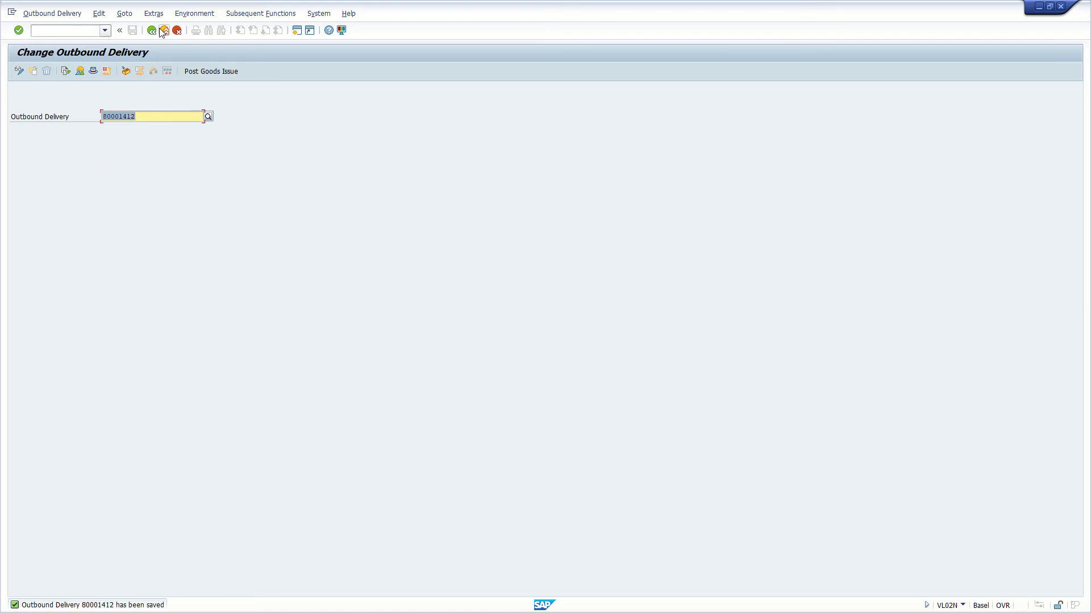
Leave the outbound delivery transaction and start VA03 to display the sales order
{"action": "left_click", "coordinate": [72, 29]}
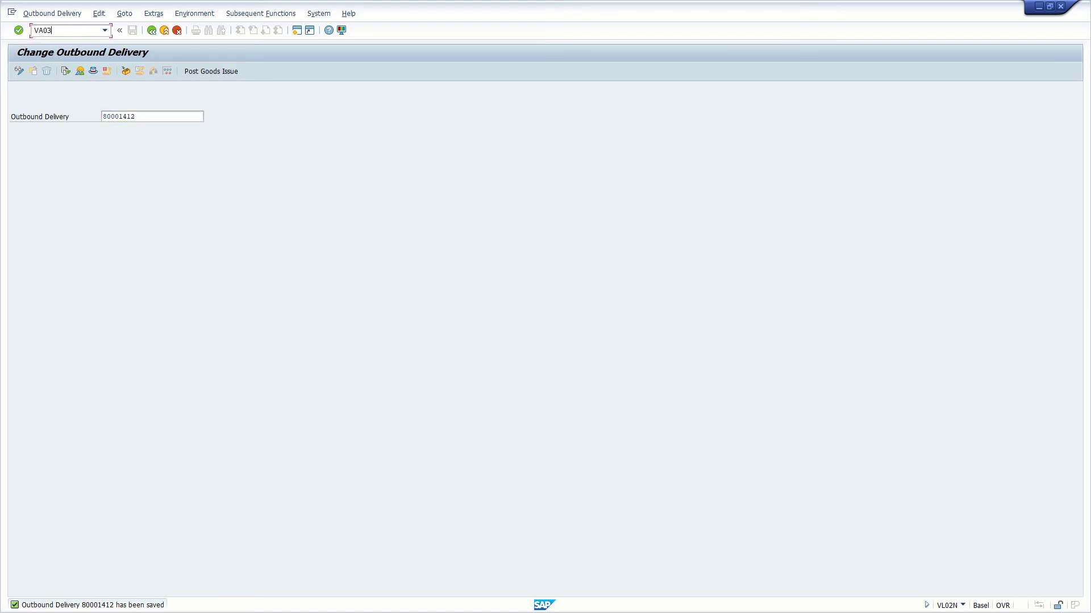
{"action": "key", "text": "Return"}
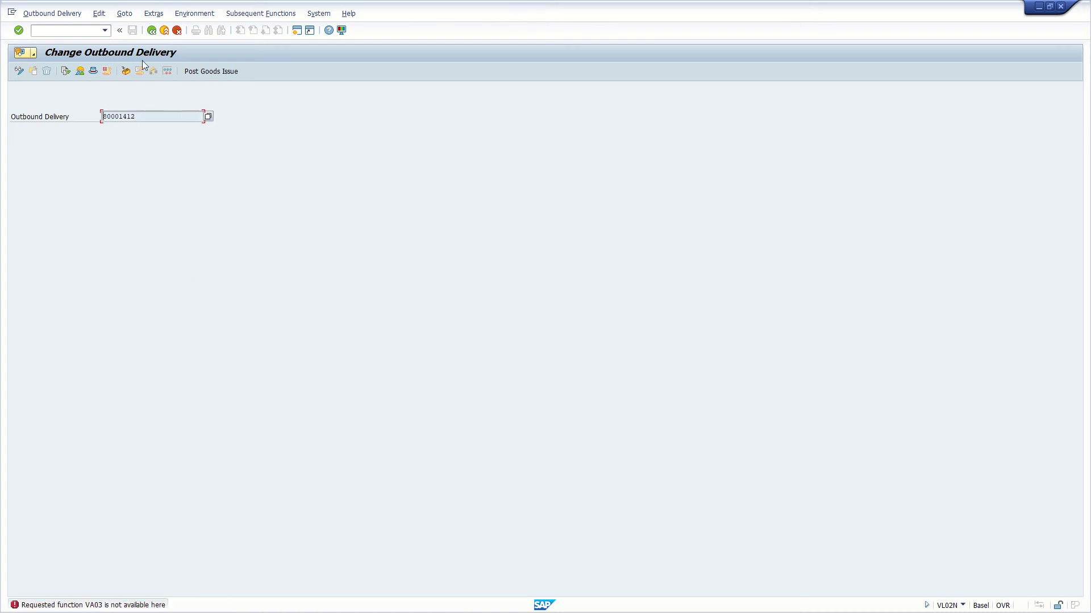
{"action": "left_click", "coordinate": [151, 30]}
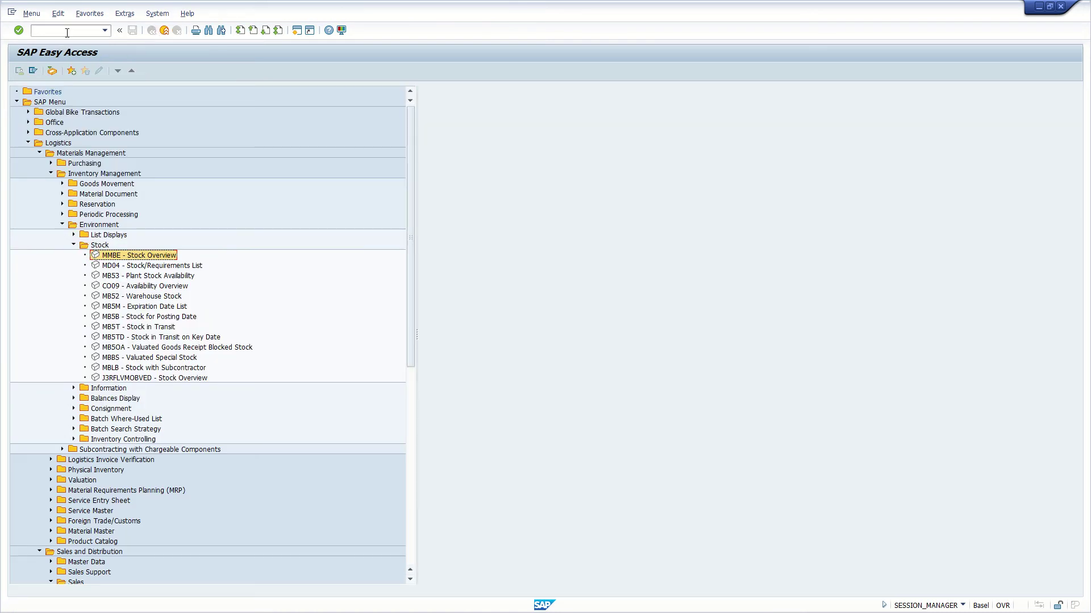
{"action": "left_click", "coordinate": [67, 32]}
{"action": "type", "text": "VA03"}
{"action": "key", "text": "Return"}
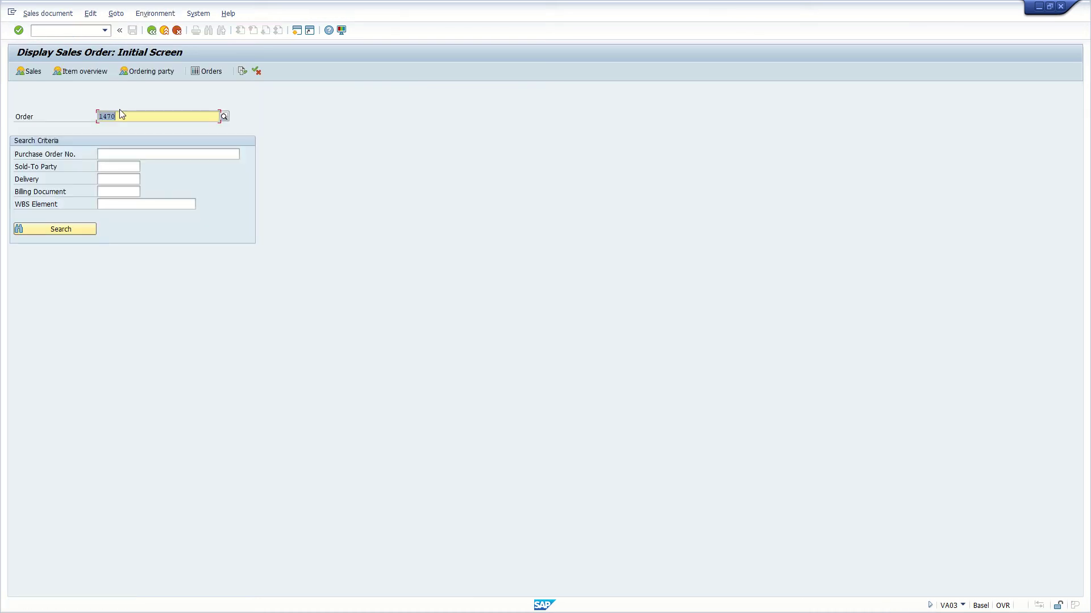
Open the proposed sales order, check the document flow of the Deluxe Touring Bike item DXTR1156 and leave the order display
{"action": "left_click", "coordinate": [225, 117]}
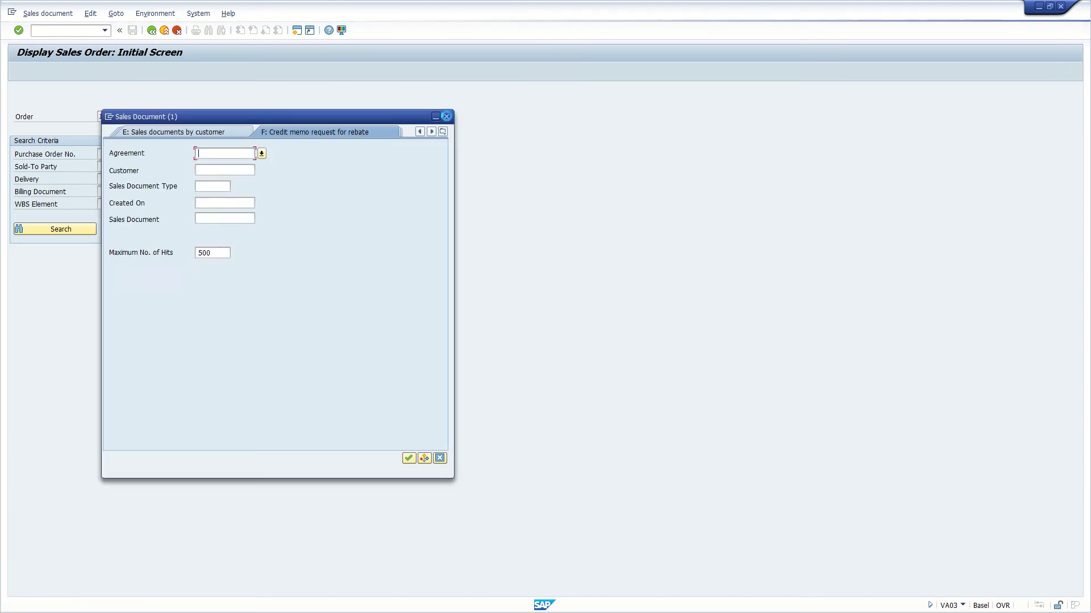
{"action": "left_click", "coordinate": [447, 117]}
{"action": "left_click", "coordinate": [172, 116]}
{"action": "key", "text": "Return"}
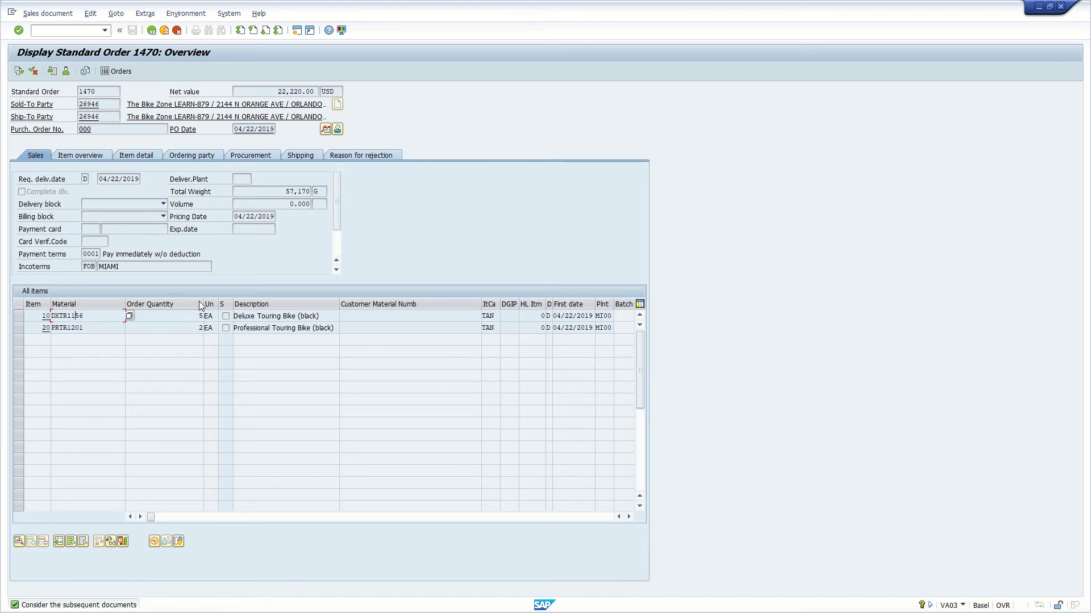
{"action": "left_click", "coordinate": [19, 71]}
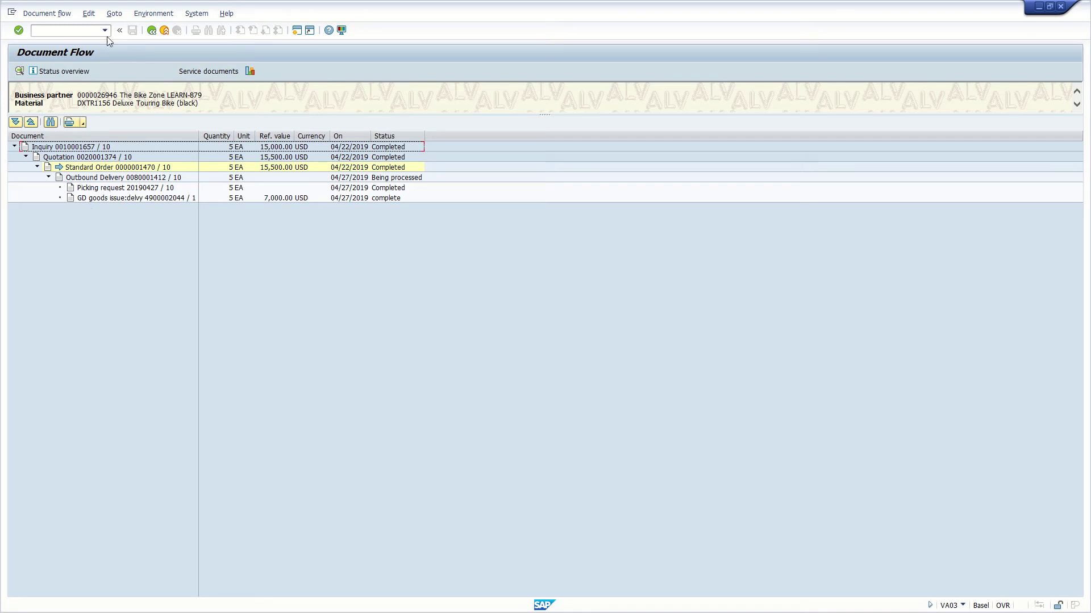
{"action": "left_click", "coordinate": [147, 33]}
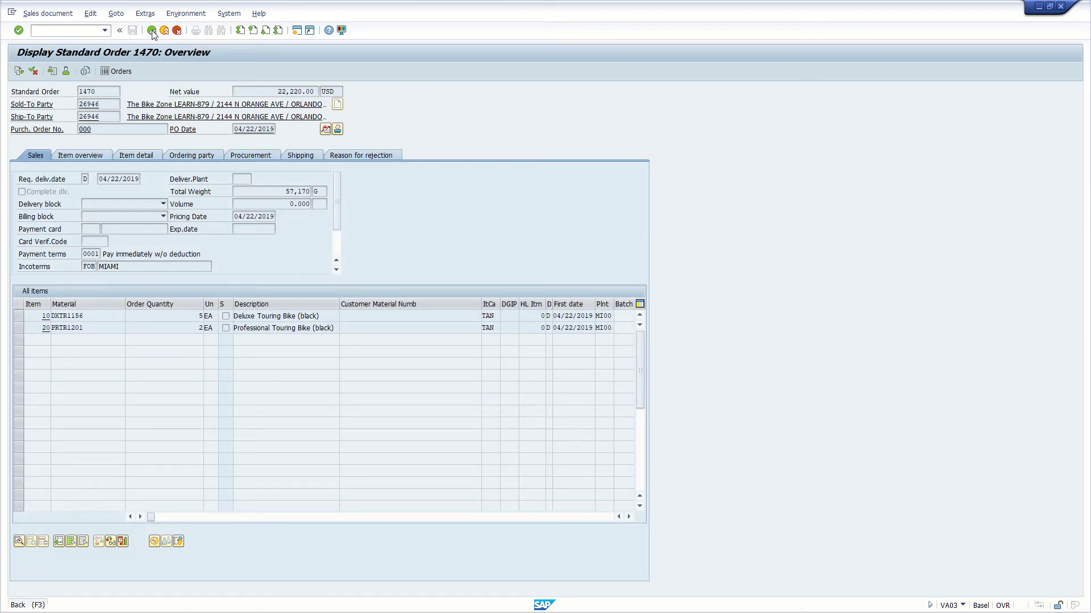
{"action": "left_click", "coordinate": [151, 30]}
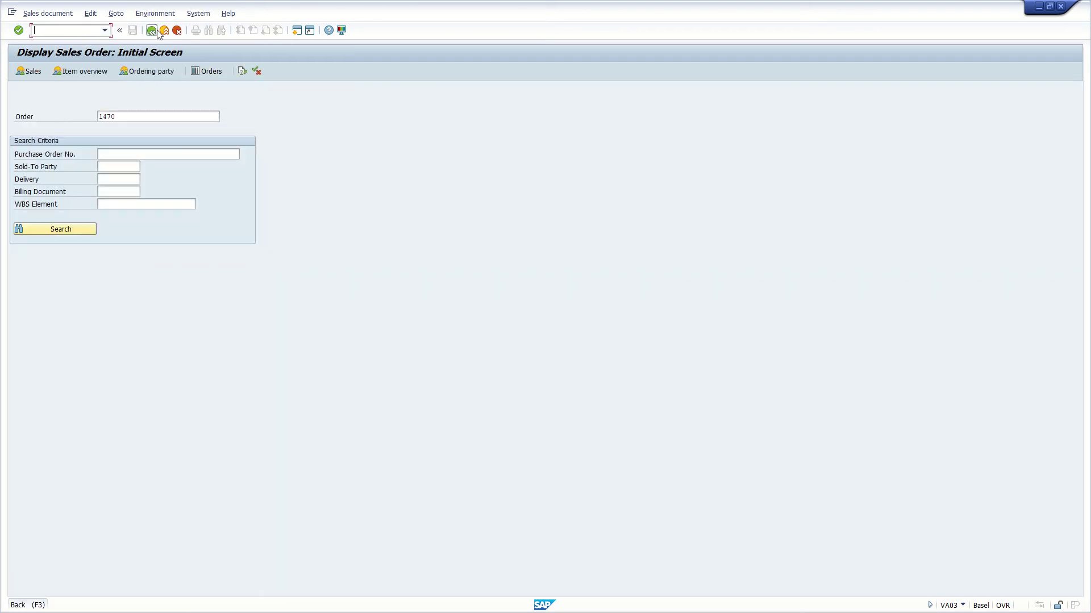
{"action": "left_click", "coordinate": [157, 32]}
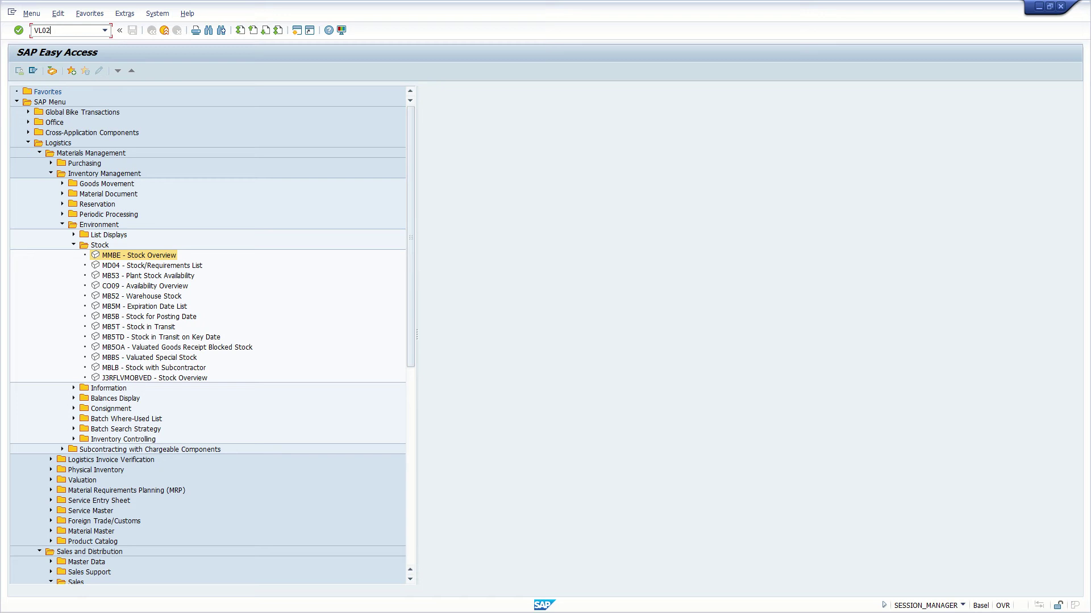
Reopen the proposed outbound delivery in VL02N, check both items' picked quantities and leave the transaction
{"action": "left_click", "coordinate": [66, 33]}
{"action": "type", "text": "VL02N"}
{"action": "key", "text": "Return"}
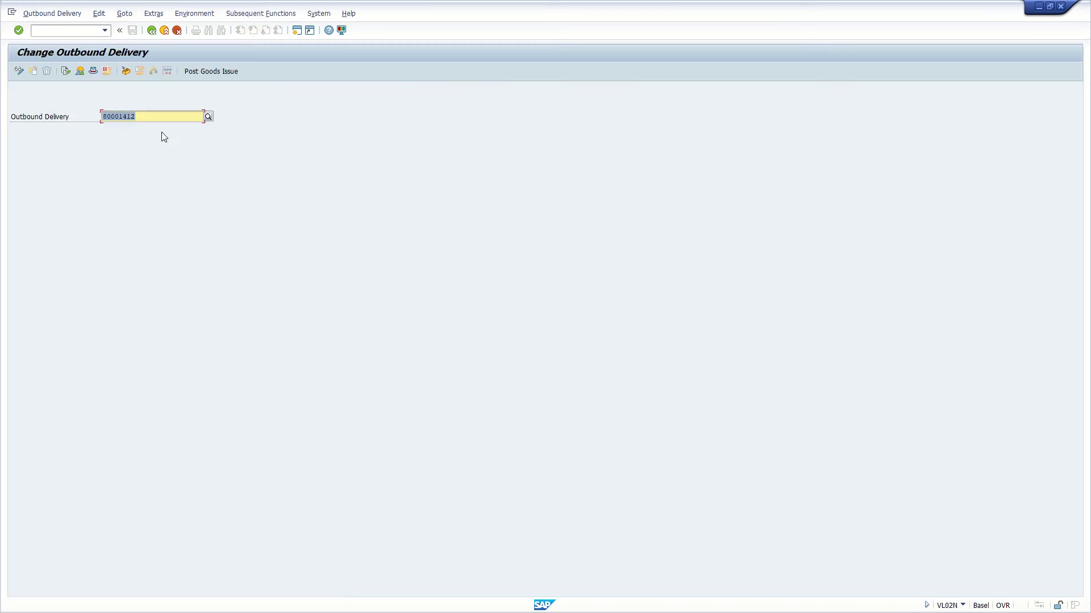
{"action": "key", "text": "Return"}
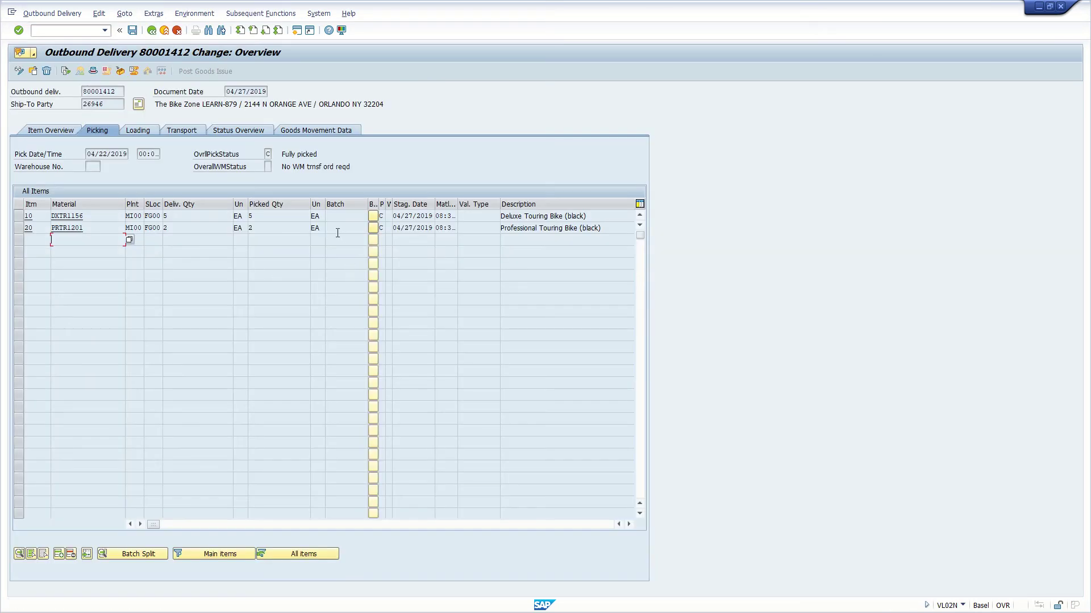
{"action": "left_click", "coordinate": [291, 229]}
{"action": "left_click", "coordinate": [250, 216]}
{"action": "left_click", "coordinate": [107, 91]}
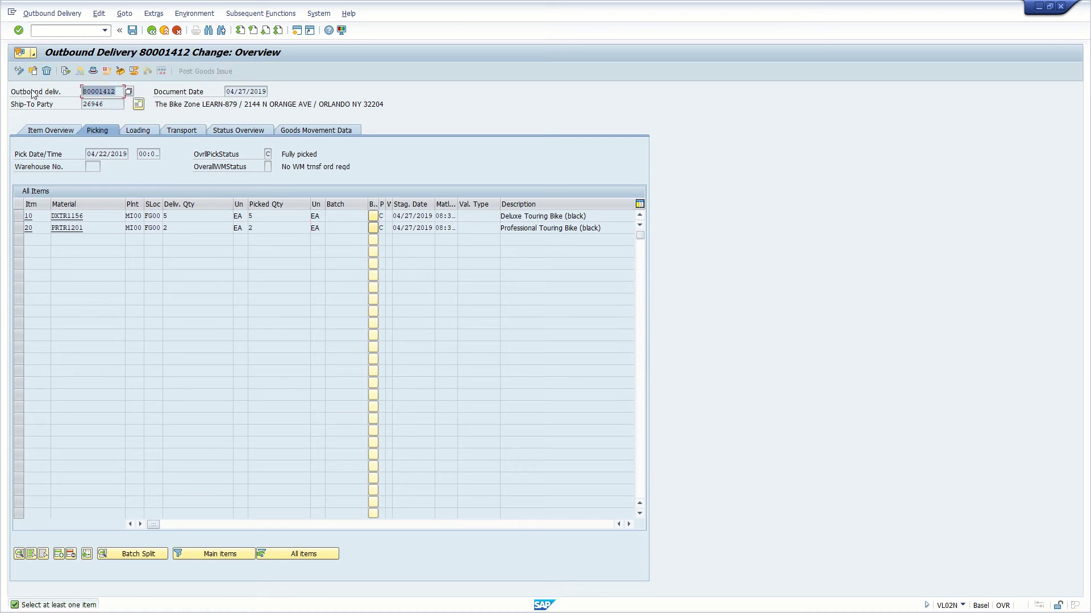
{"action": "left_click", "coordinate": [151, 31]}
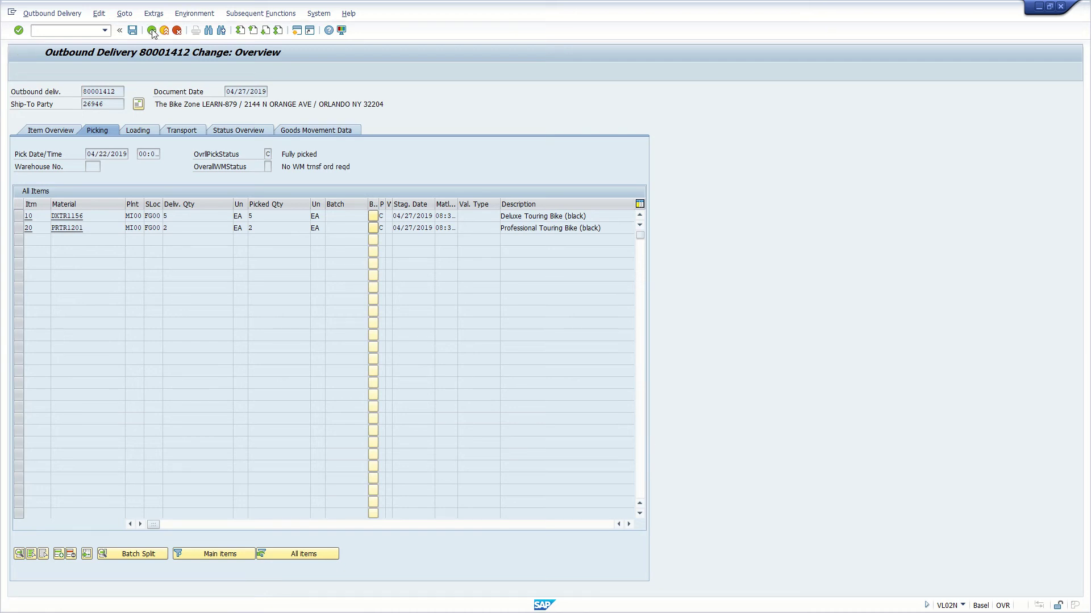
{"action": "left_click", "coordinate": [151, 31]}
Open the proposed sales order in VA03, check the document flow of item PRTR1201 and return to the main menu
{"action": "left_click", "coordinate": [83, 30]}
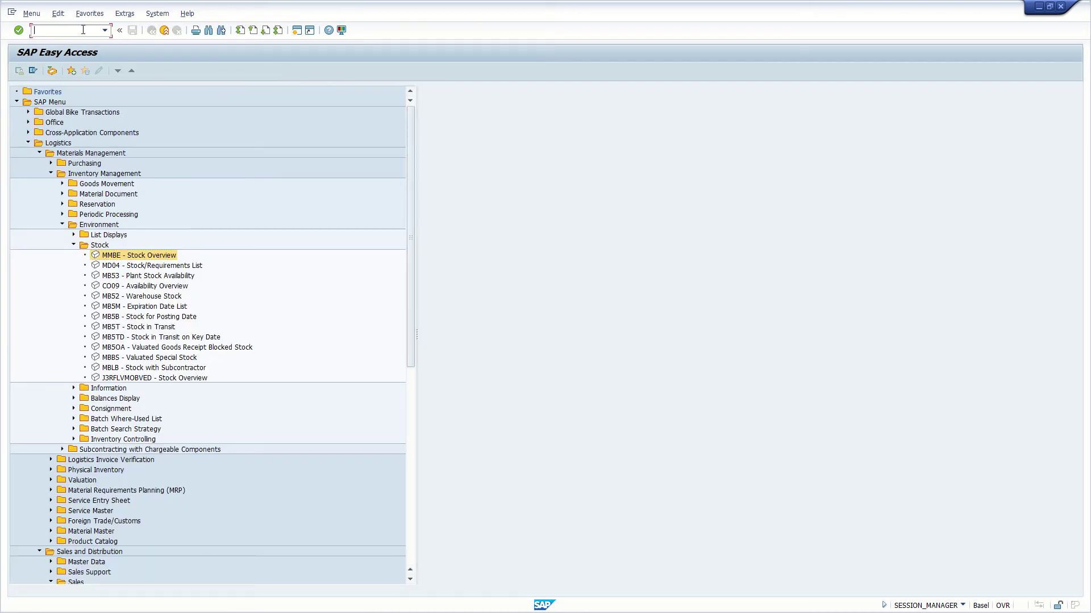
{"action": "type", "text": "va03"}
{"action": "key", "text": "Return"}
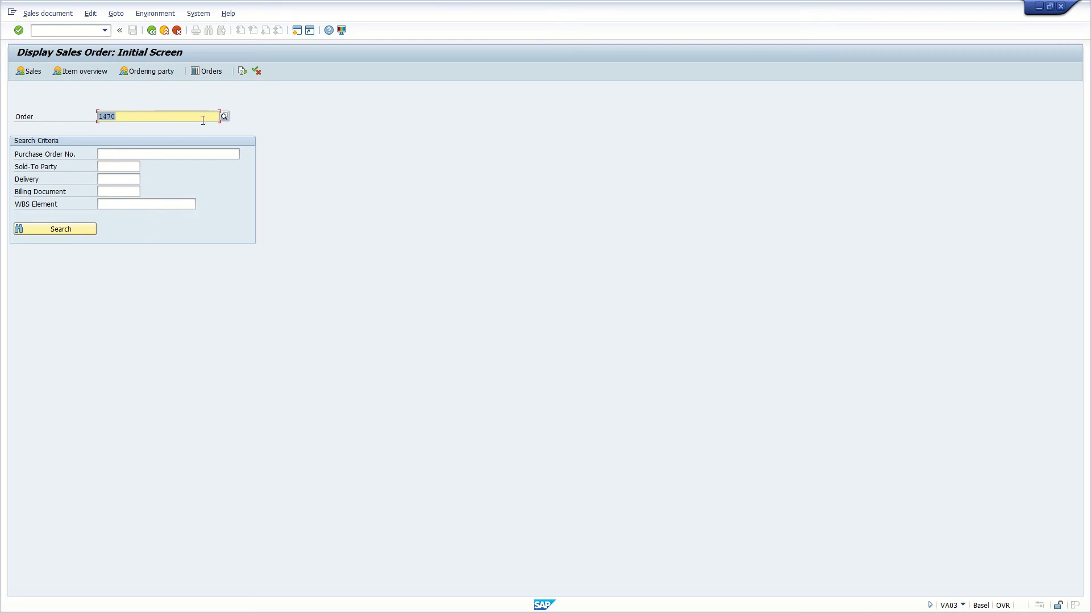
{"action": "key", "text": "Return"}
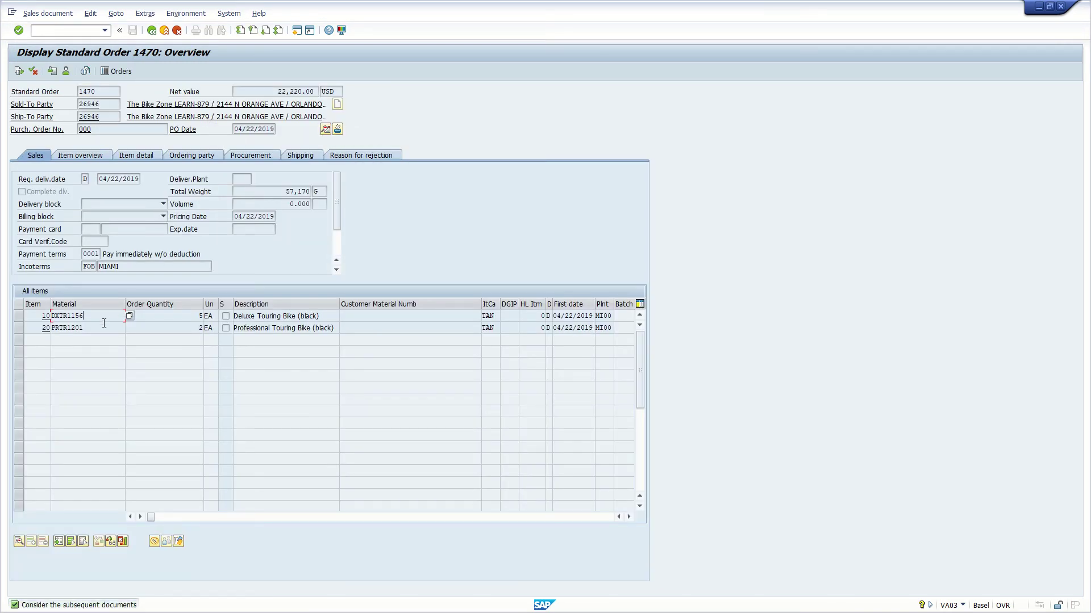
{"action": "left_click", "coordinate": [88, 328]}
{"action": "left_click", "coordinate": [18, 71]}
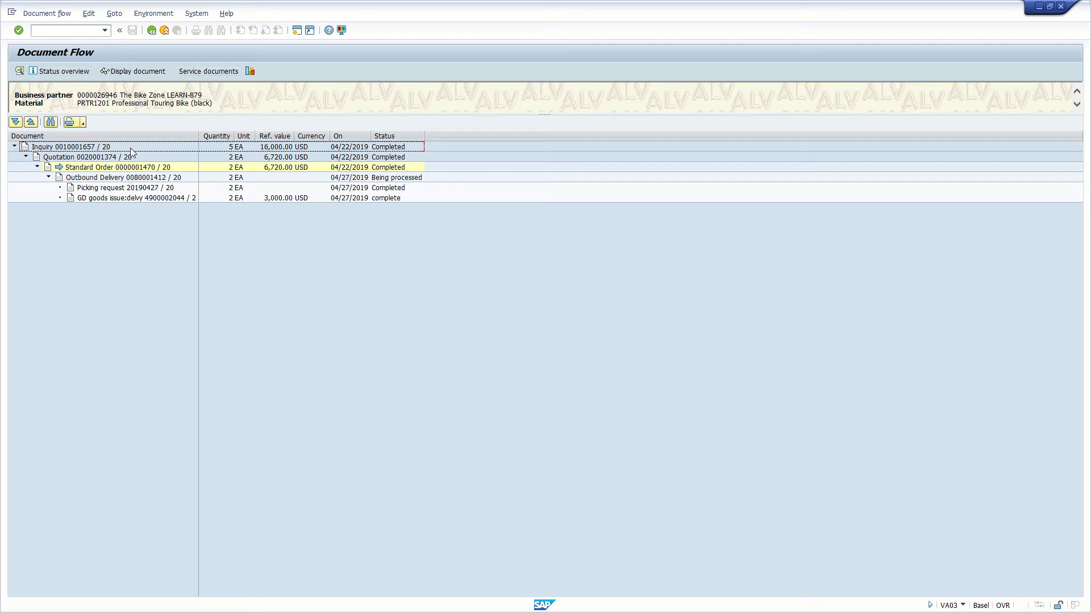
{"action": "left_click", "coordinate": [151, 31]}
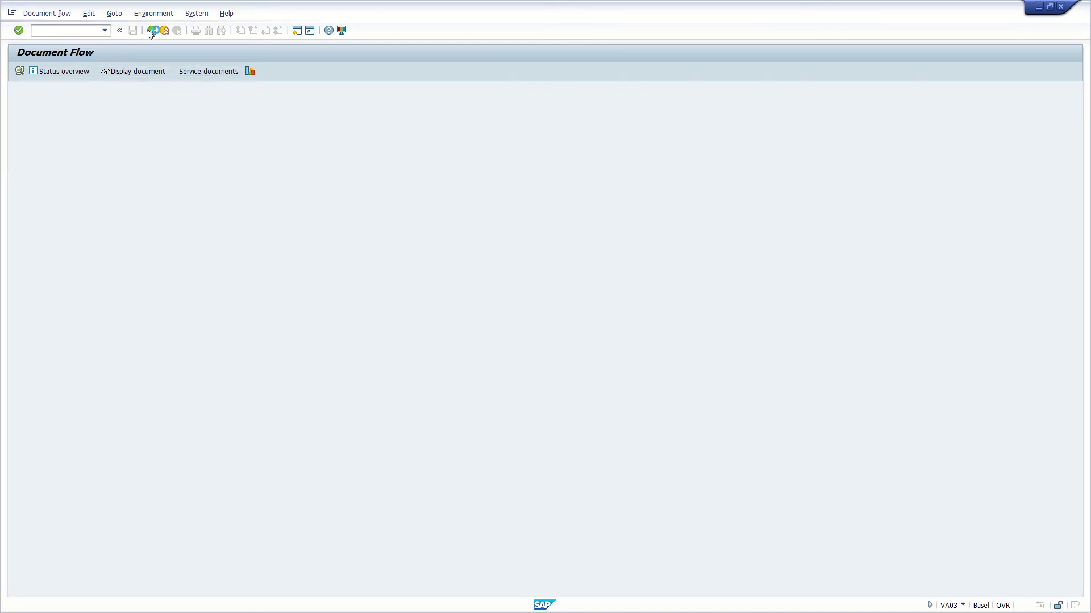
{"action": "left_click", "coordinate": [151, 30]}
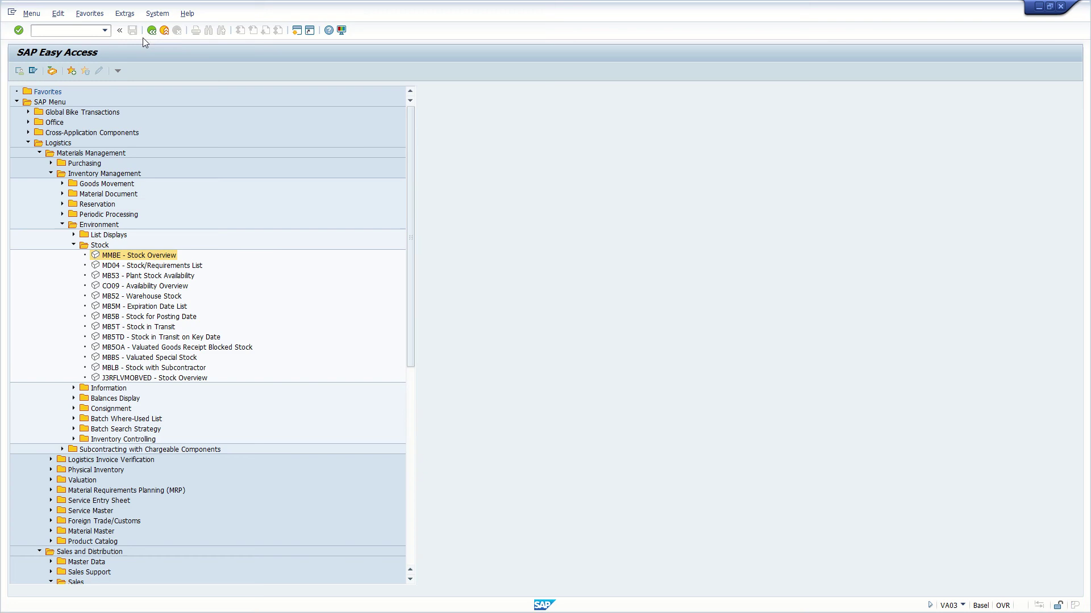
Run the MMBE stock overview for material PRTR1000 in plant MI00 and examine the unrestricted stock per storage location
{"action": "double_click", "coordinate": [115, 255]}
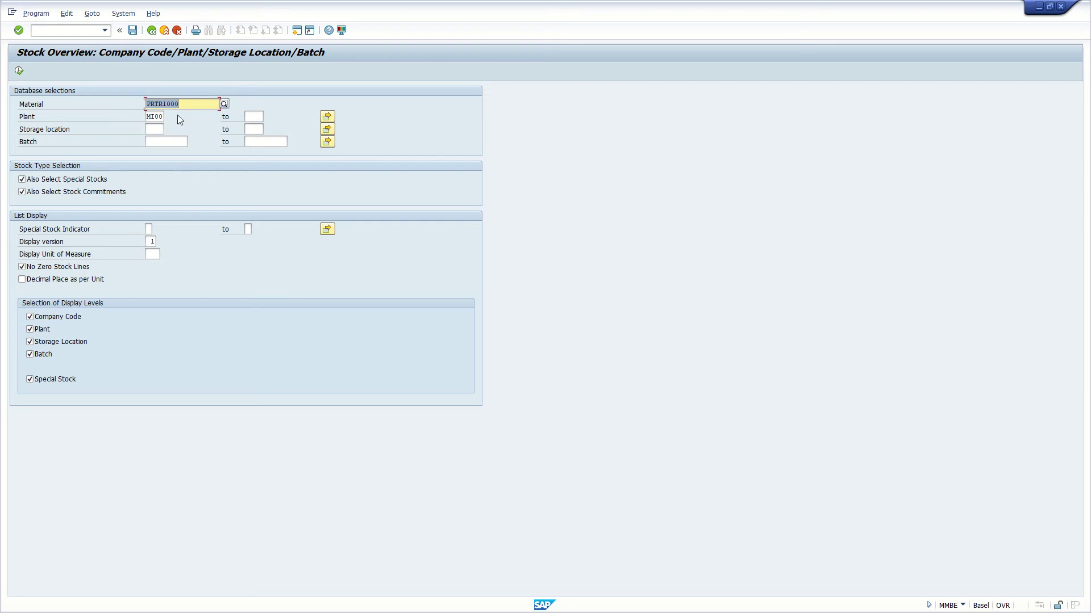
{"action": "left_click", "coordinate": [19, 70]}
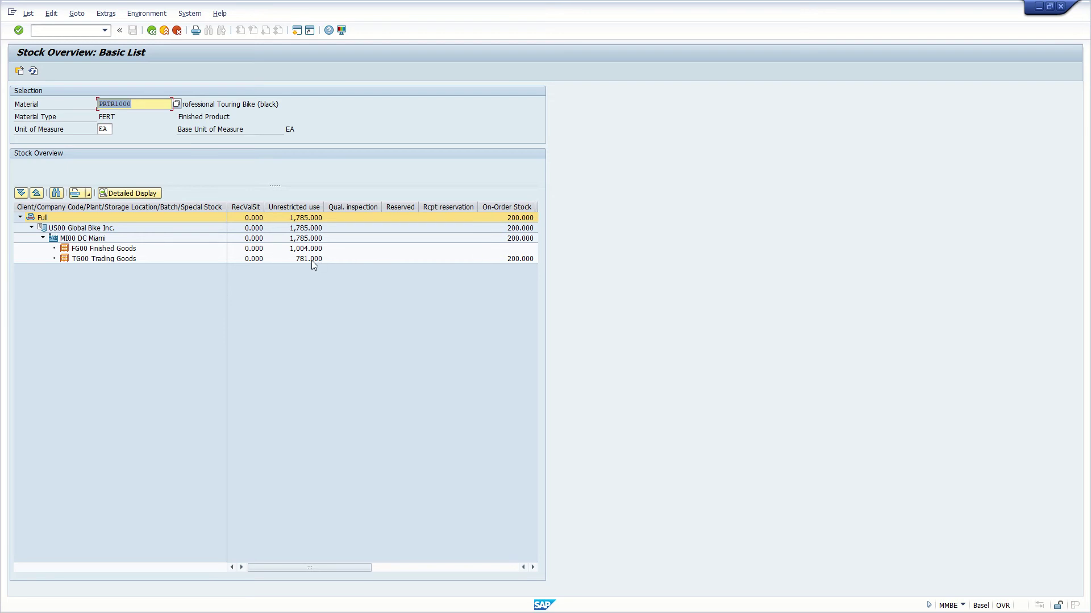
{"action": "left_click", "coordinate": [307, 261]}
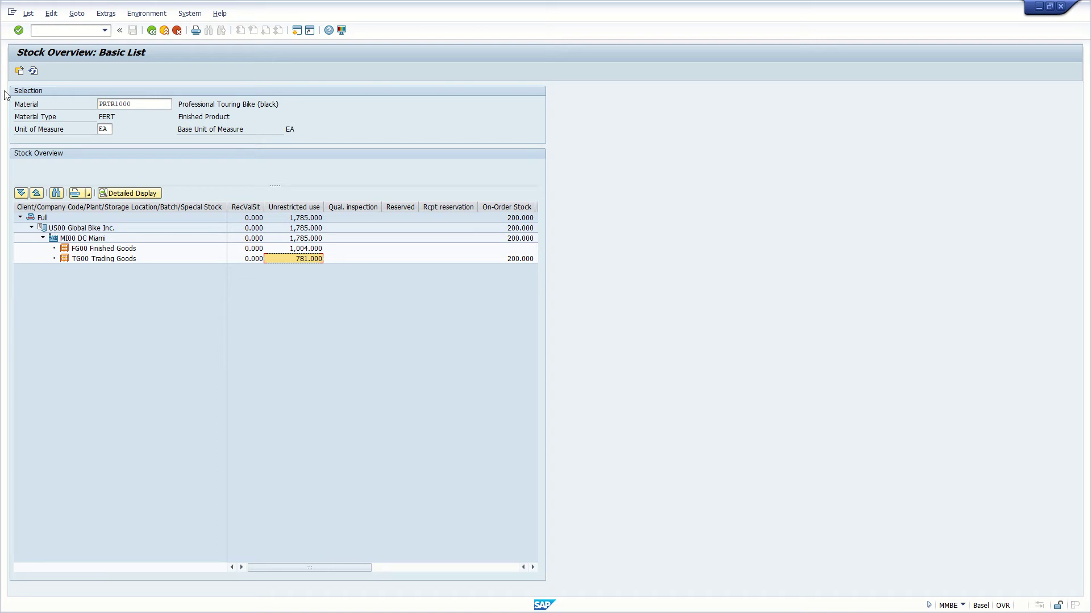
{"action": "left_click", "coordinate": [29, 13]}
{"action": "left_click", "coordinate": [41, 14]}
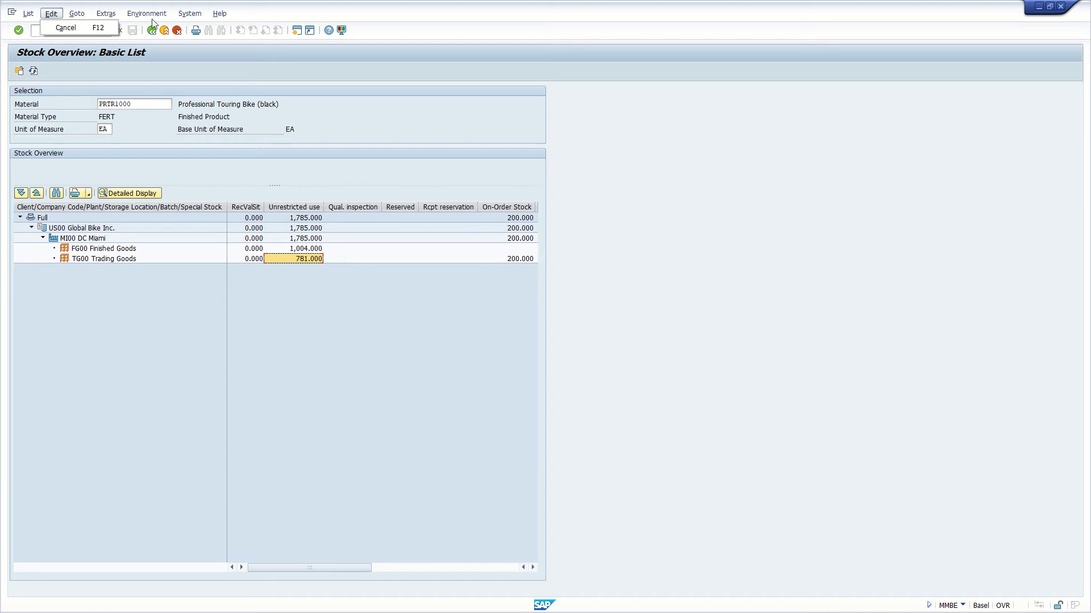
{"action": "left_click", "coordinate": [189, 13]}
Open a new session and display the MD04 stock/requirements list for material PRTR1000 in plant MI00
{"action": "left_click", "coordinate": [301, 31]}
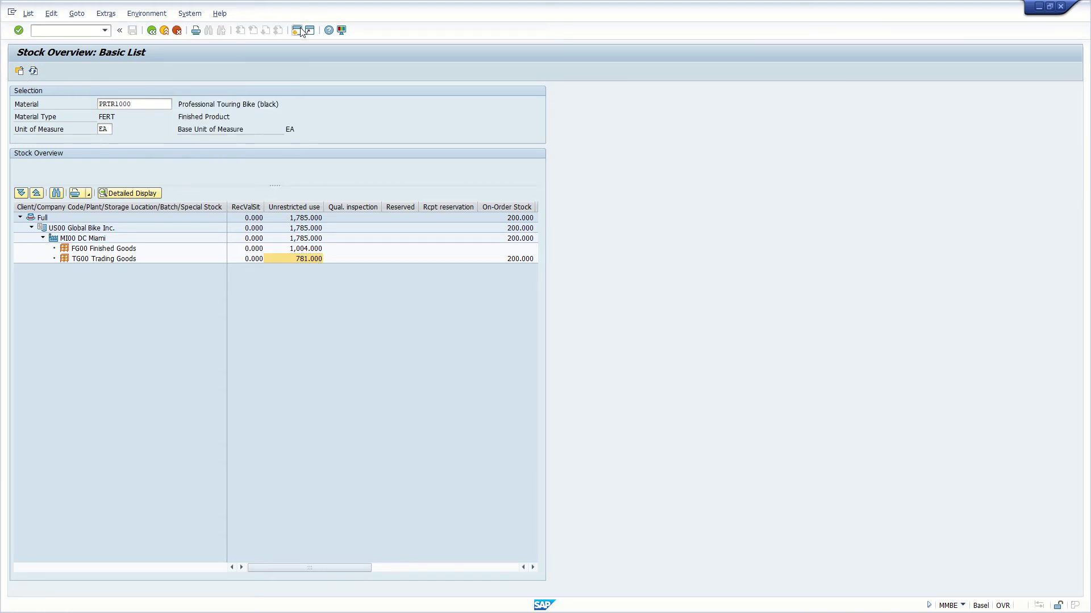
{"action": "left_click", "coordinate": [296, 32]}
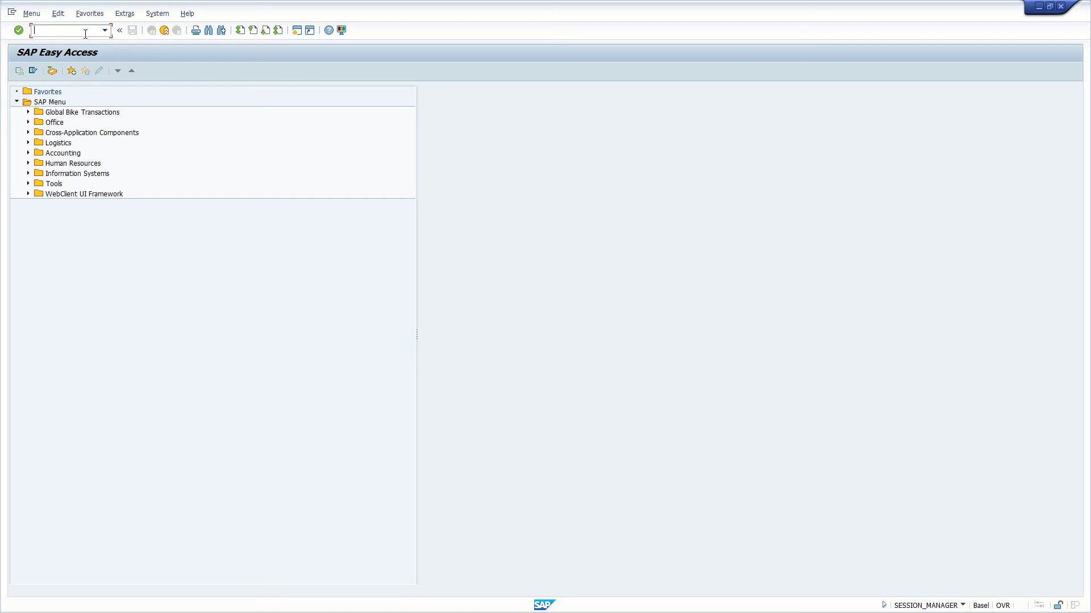
{"action": "type", "text": "MD04"}
{"action": "key", "text": "Return"}
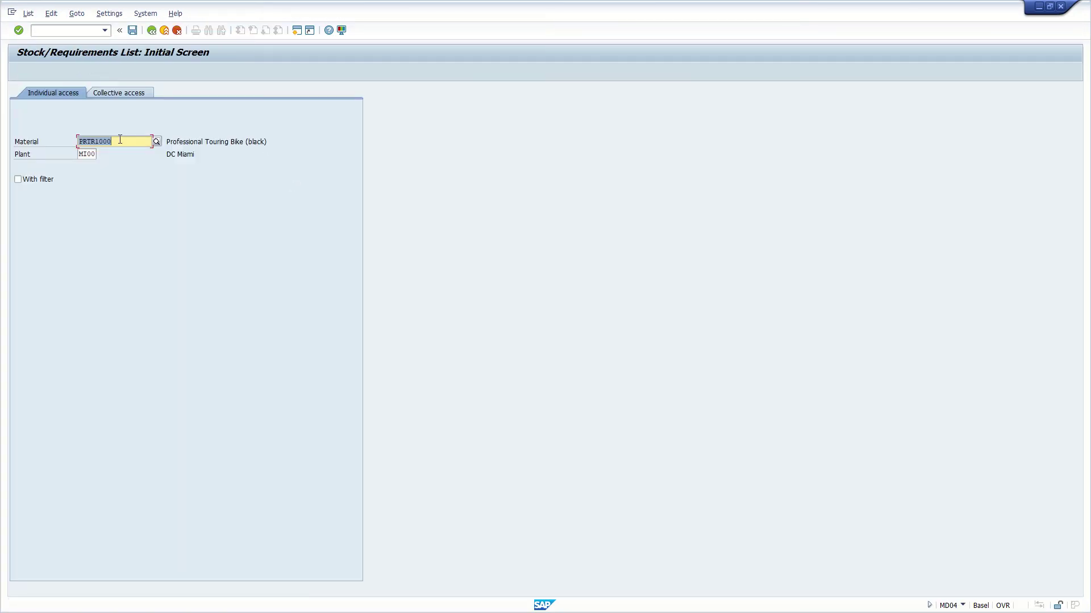
{"action": "key", "text": "Return"}
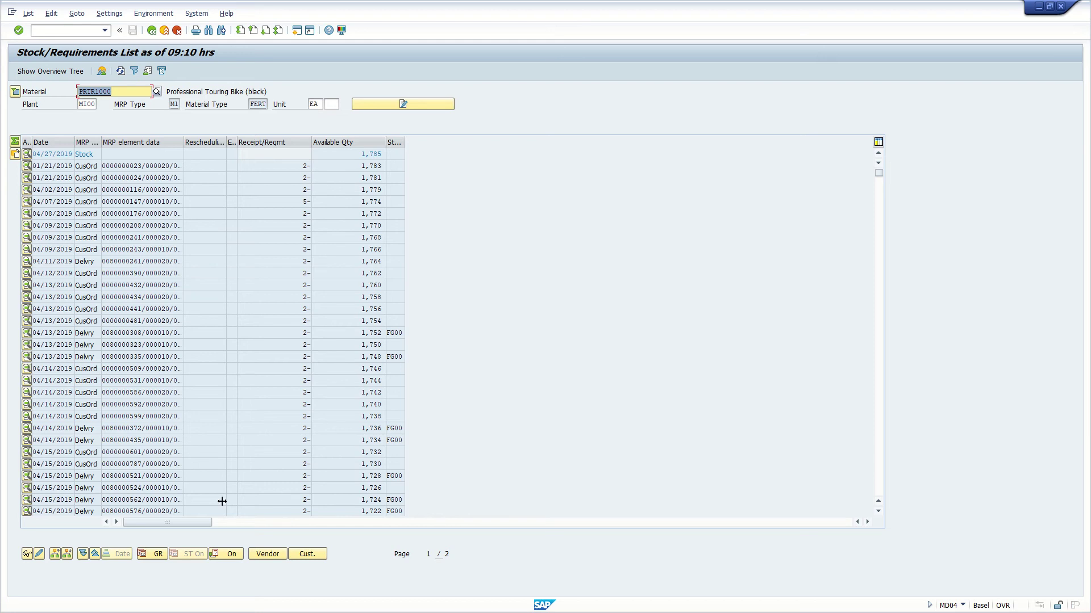
Examine the stock/requirements list of PRTR1000 across all columns and down to its last entries
{"action": "left_click_drag", "start_coordinate": [182, 522], "coordinate": [193, 523]}
{"action": "left_click", "coordinate": [868, 522]}
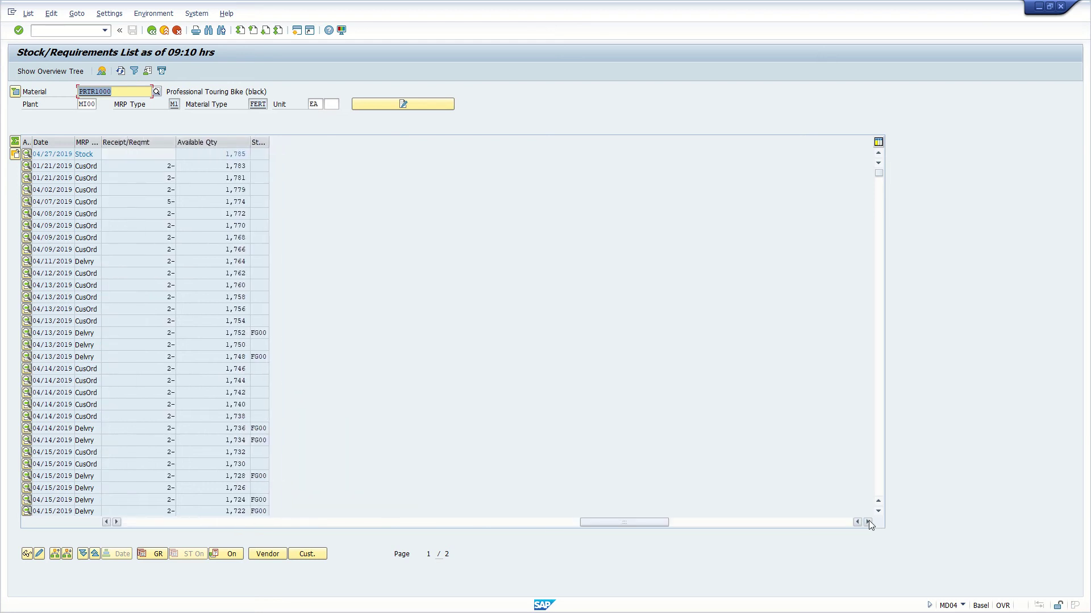
{"action": "left_click_drag", "start_coordinate": [651, 525], "coordinate": [152, 524]}
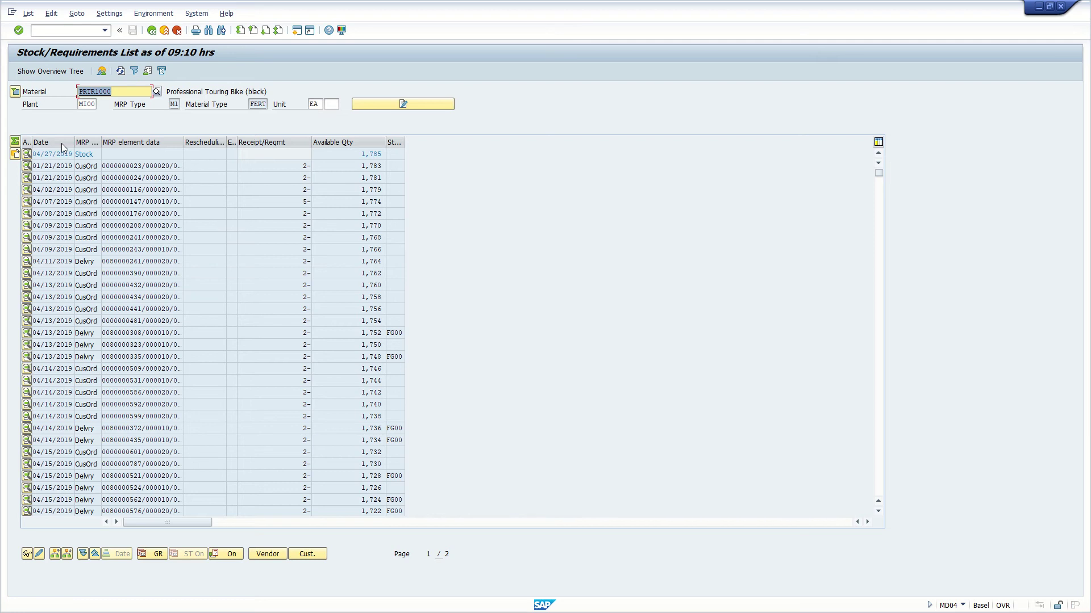
{"action": "scroll", "coordinate": [285, 220], "scroll_direction": "down", "scroll_amount": 3}
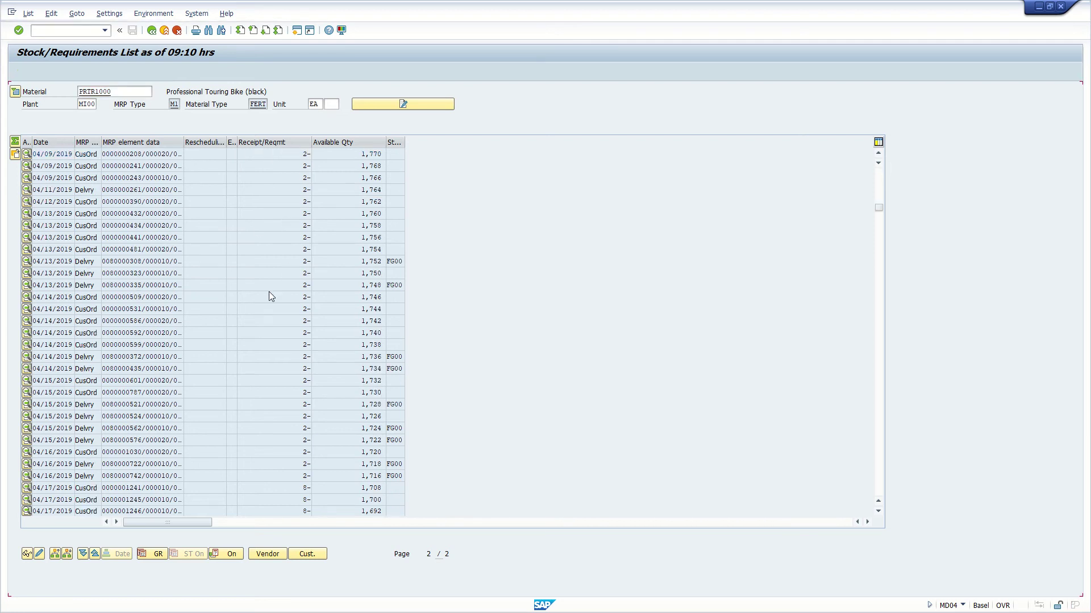
{"action": "scroll", "coordinate": [277, 278], "scroll_direction": "up", "scroll_amount": 3}
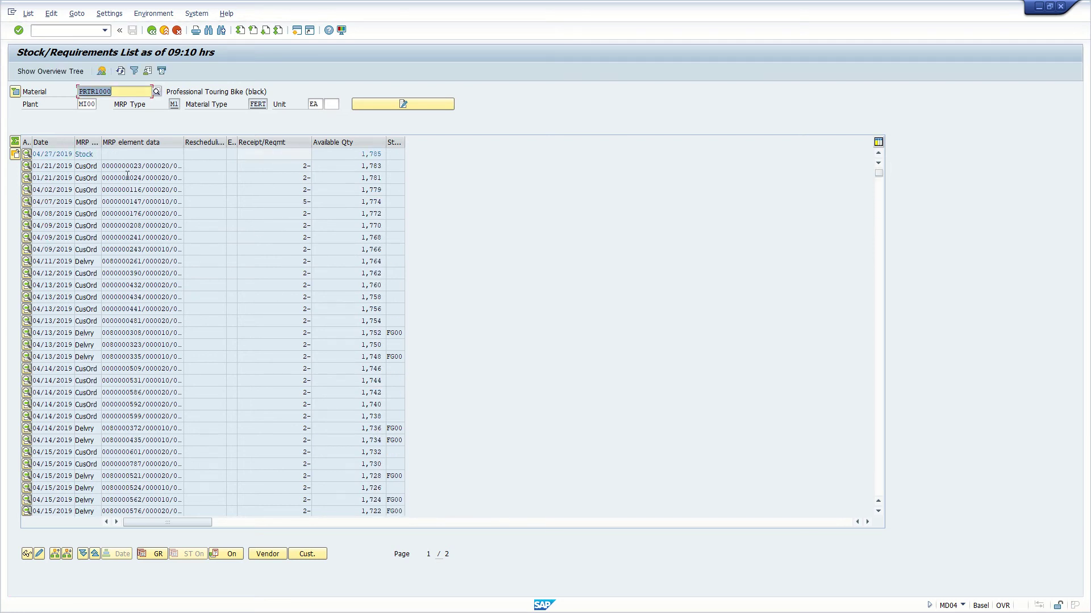
{"action": "double_click", "coordinate": [152, 213]}
{"action": "scroll", "coordinate": [293, 244], "scroll_direction": "down", "scroll_amount": 7}
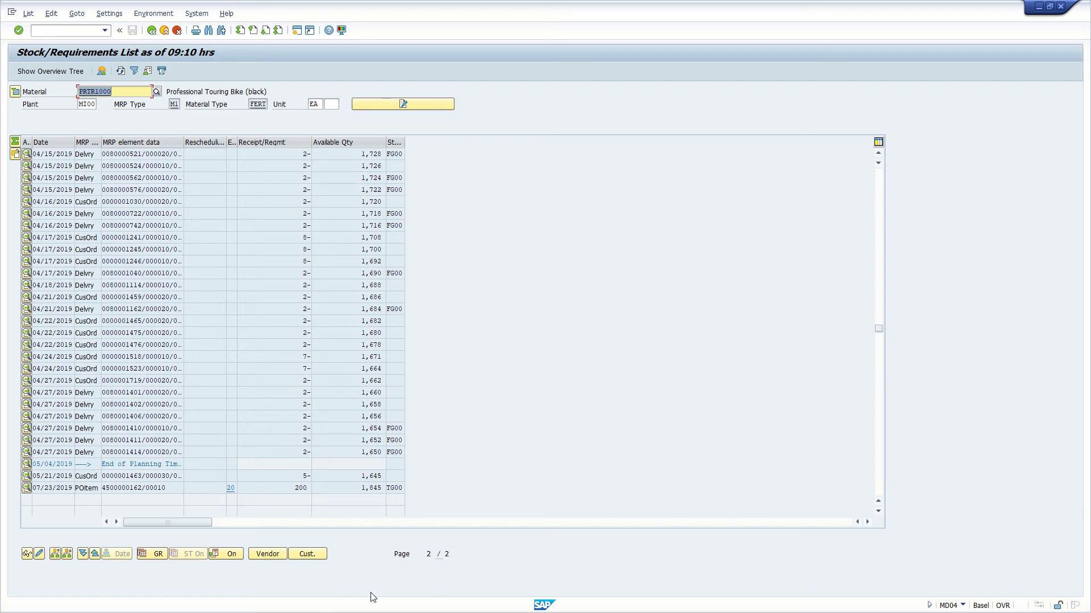
Look up the saved outbound delivery number in the Photos screenshot and return to the stock/requirements list
{"action": "key", "text": "super"}
{"action": "left_click", "coordinate": [1022, 607]}
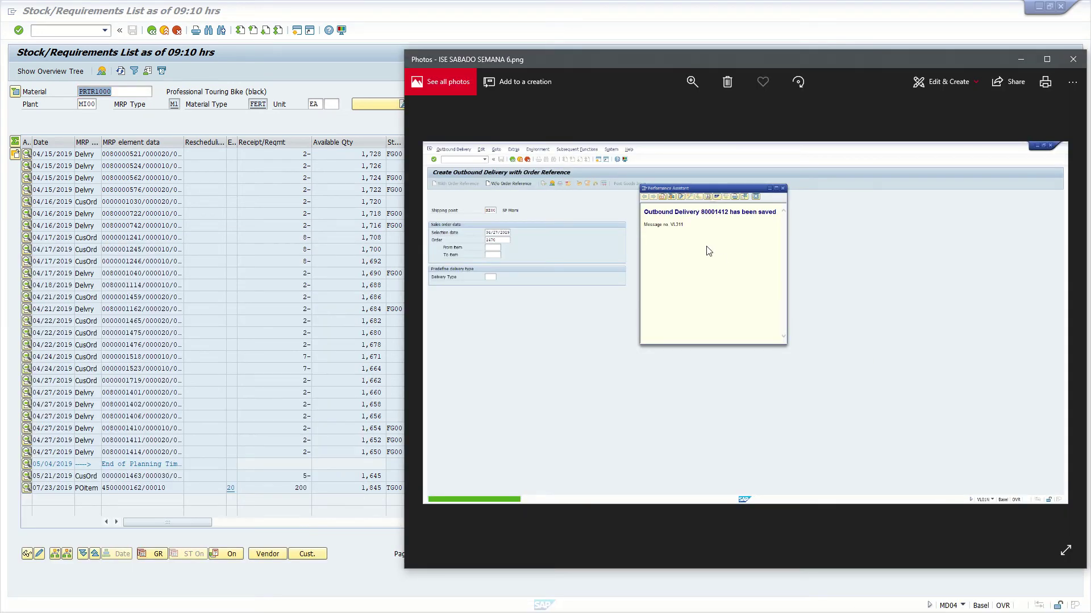
{"action": "left_click", "coordinate": [611, 12]}
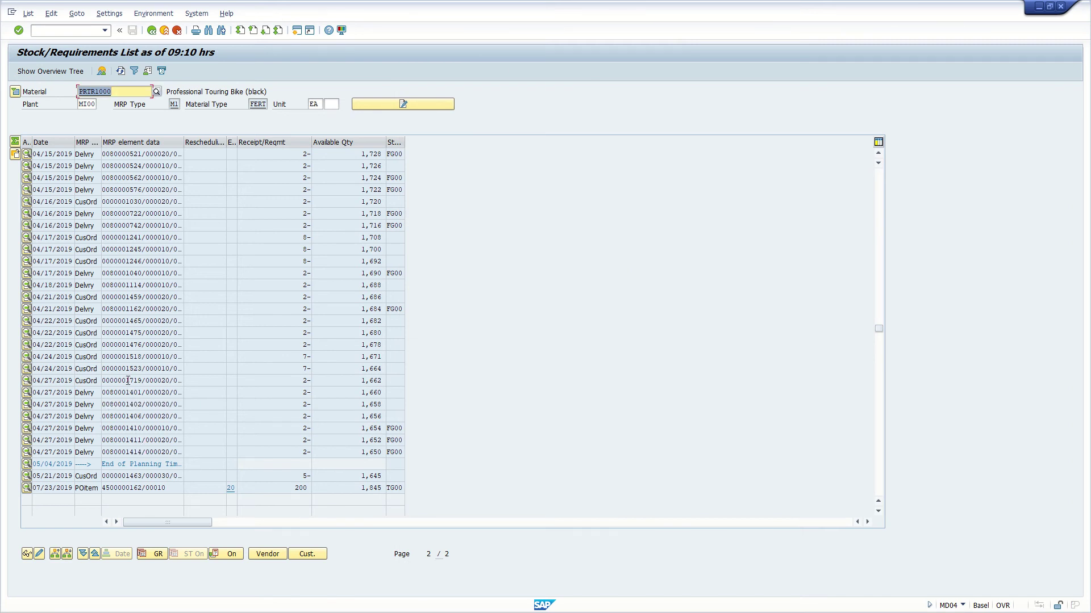
Display the additional data of the last 04/27/2019 delivery element in the list and close it
{"action": "left_click_drag", "start_coordinate": [125, 380], "coordinate": [149, 380]}
{"action": "left_click", "coordinate": [145, 449]}
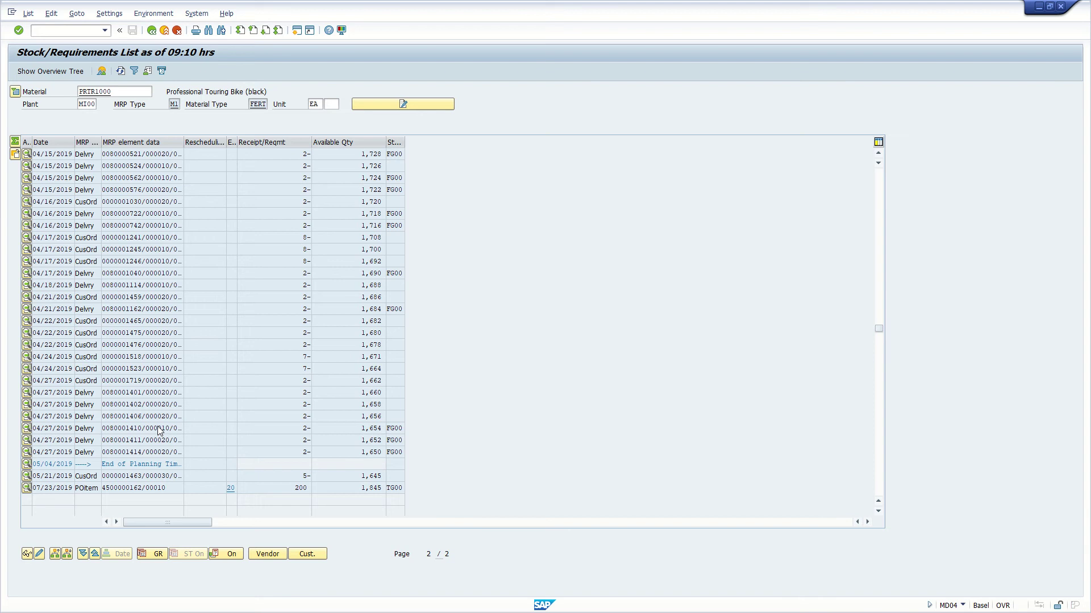
{"action": "double_click", "coordinate": [207, 455]}
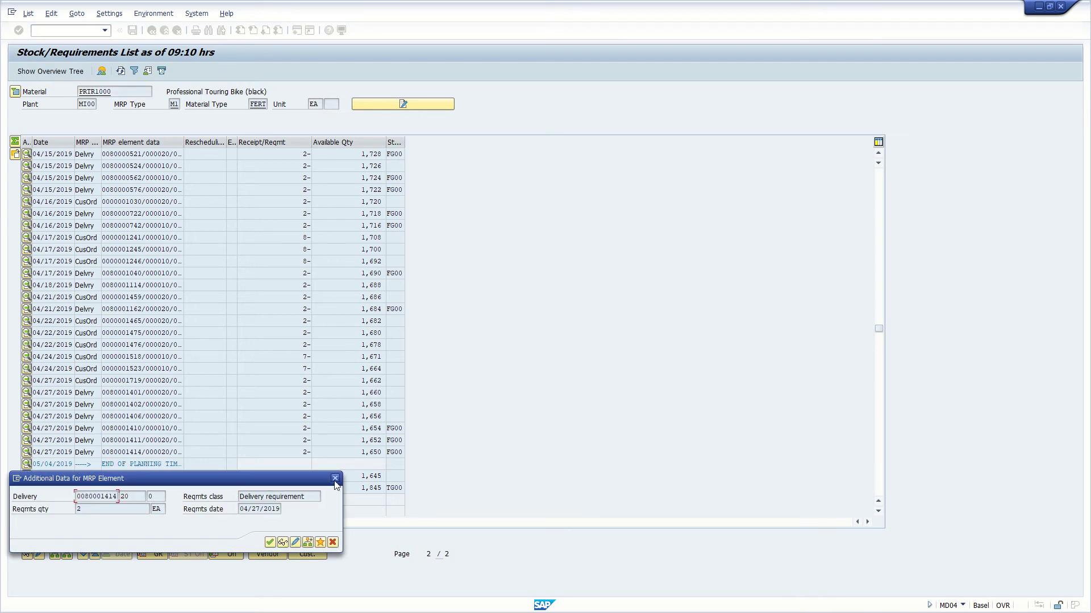
{"action": "left_click", "coordinate": [335, 479]}
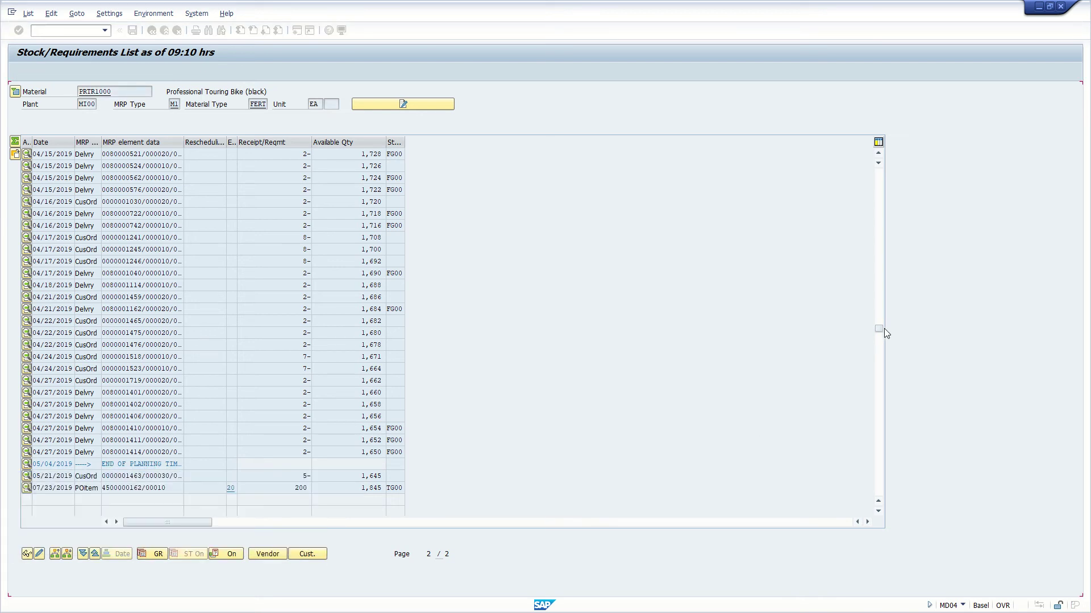
Review the April 2019 customer order and delivery entries down to the planning time fence and purchase order item
{"action": "scroll", "coordinate": [454, 375], "scroll_direction": "down", "scroll_amount": 1}
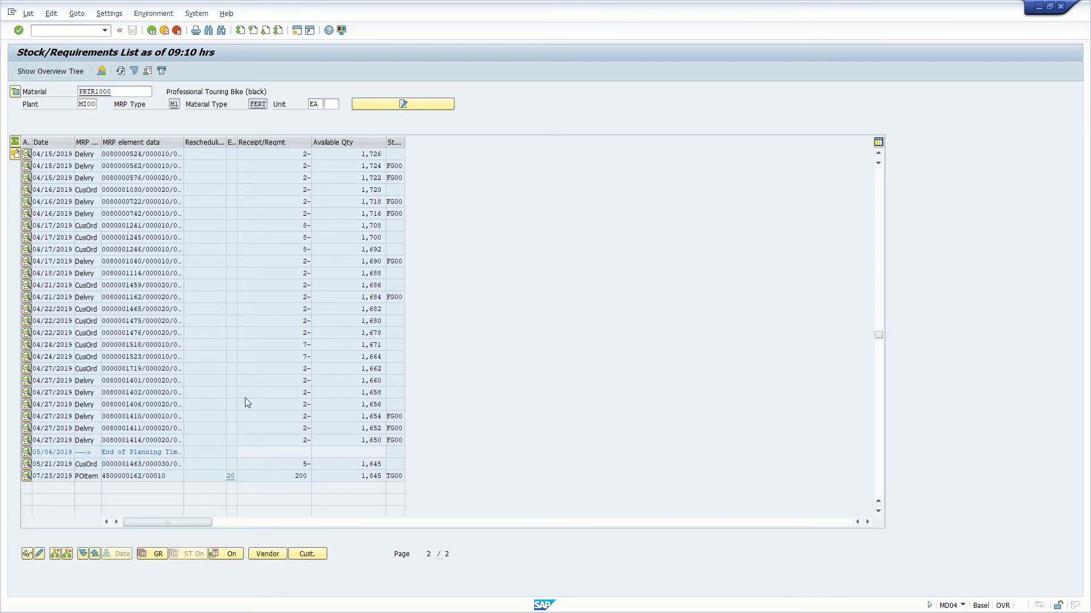
{"action": "scroll", "coordinate": [240, 401], "scroll_direction": "down", "scroll_amount": 1}
{"action": "scroll", "coordinate": [217, 418], "scroll_direction": "up", "scroll_amount": 4}
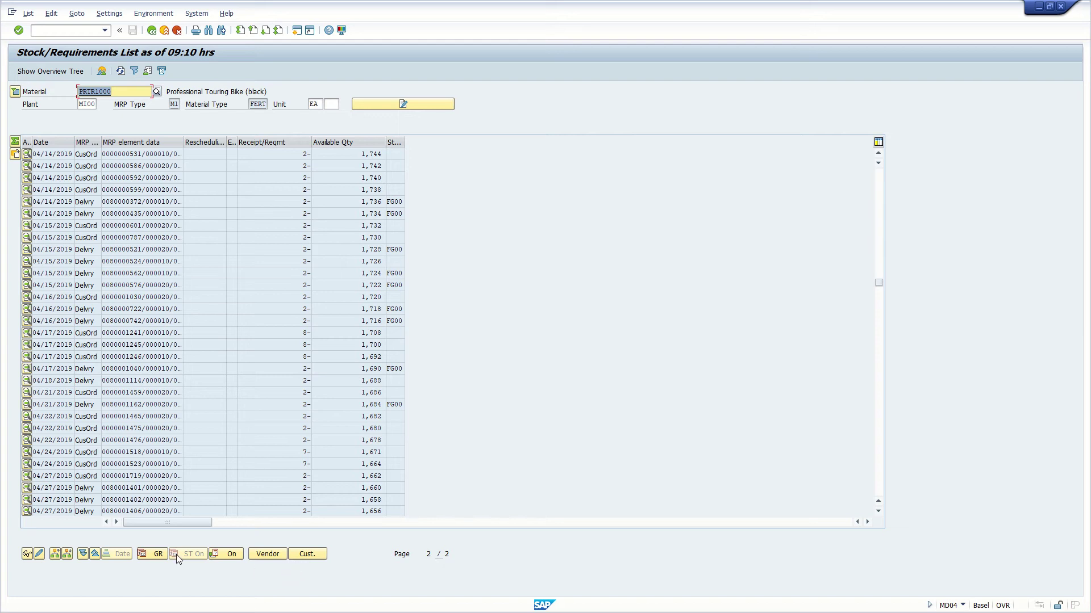
{"action": "scroll", "coordinate": [217, 387], "scroll_direction": "down", "scroll_amount": 1}
{"action": "left_click", "coordinate": [218, 390]}
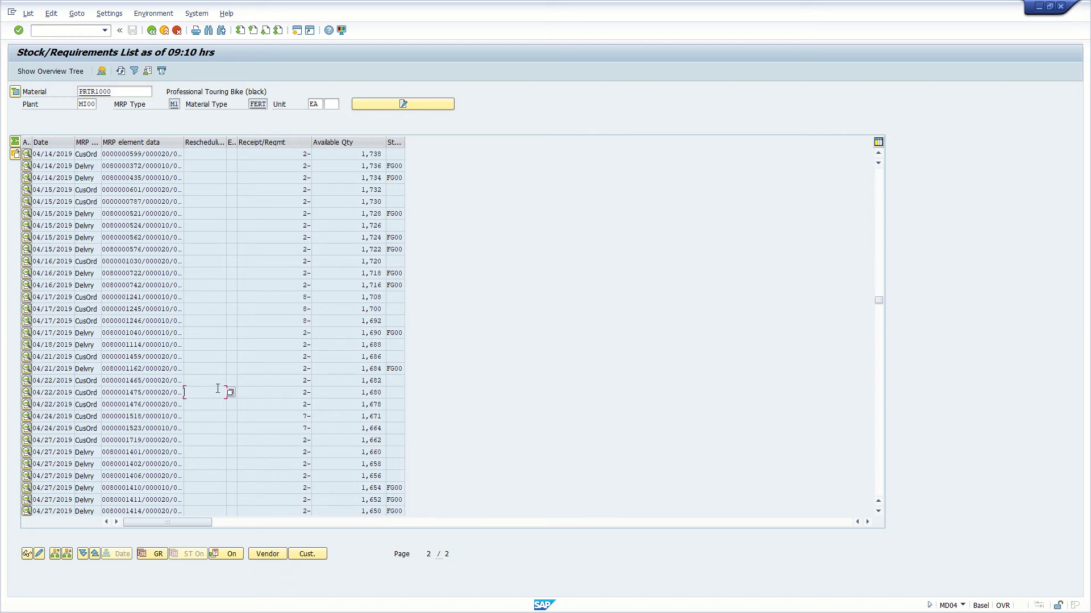
{"action": "scroll", "coordinate": [209, 386], "scroll_direction": "down", "scroll_amount": 1}
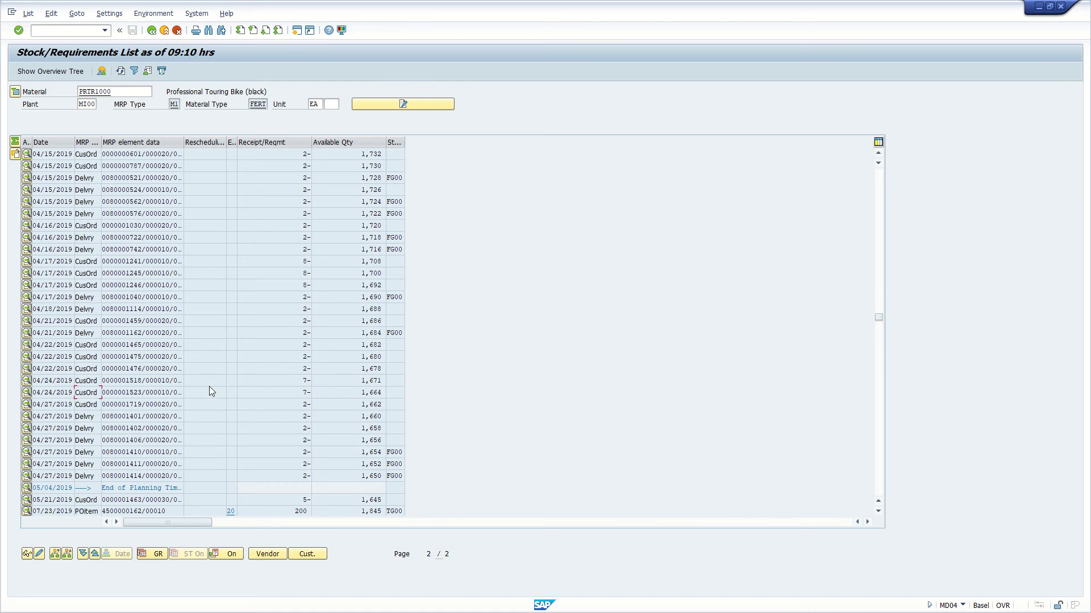
{"action": "scroll", "coordinate": [148, 441], "scroll_direction": "down", "scroll_amount": 1}
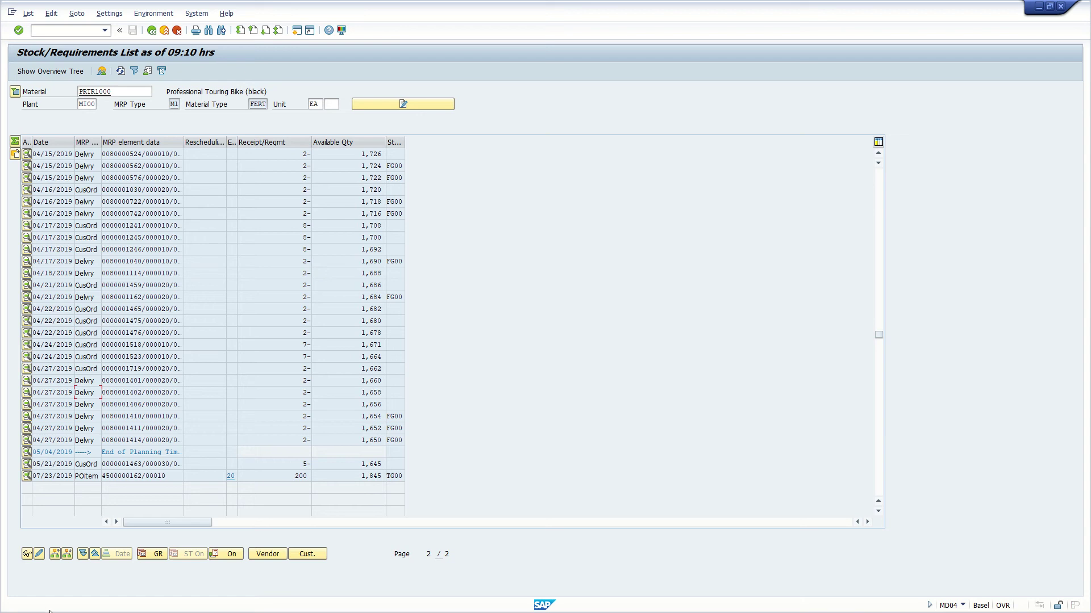
Refresh the stock/requirements list and widen the MRP element data column to show the full element numbers
{"action": "left_click", "coordinate": [119, 72]}
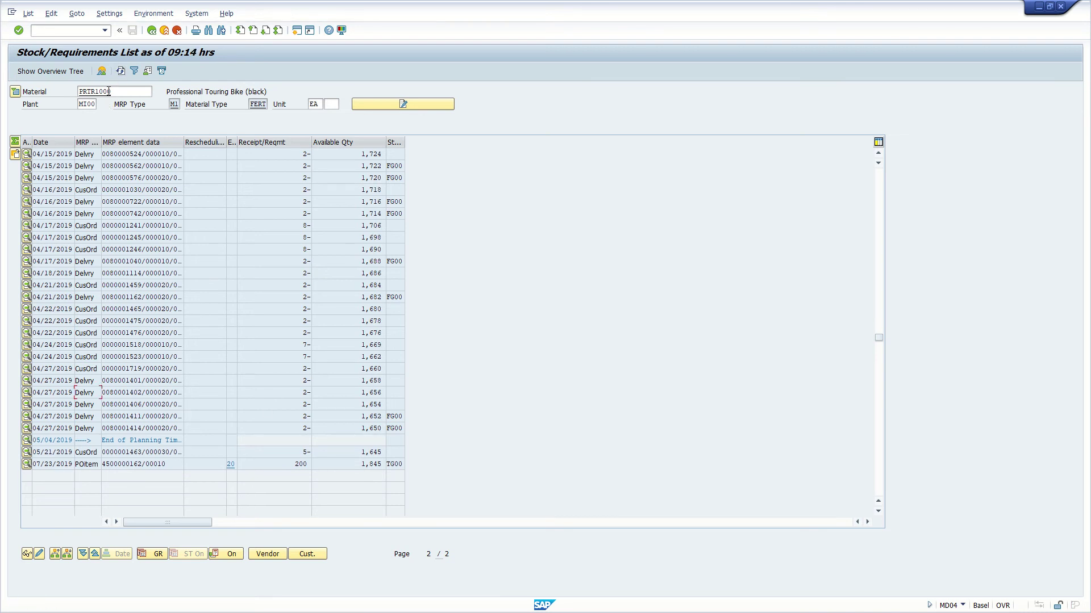
{"action": "left_click", "coordinate": [120, 72]}
{"action": "mouse_move", "coordinate": [184, 141]}
{"action": "left_mouse_down"}
{"action": "mouse_move", "coordinate": [233, 140]}
{"action": "mouse_move", "coordinate": [200, 135]}
{"action": "left_mouse_up"}
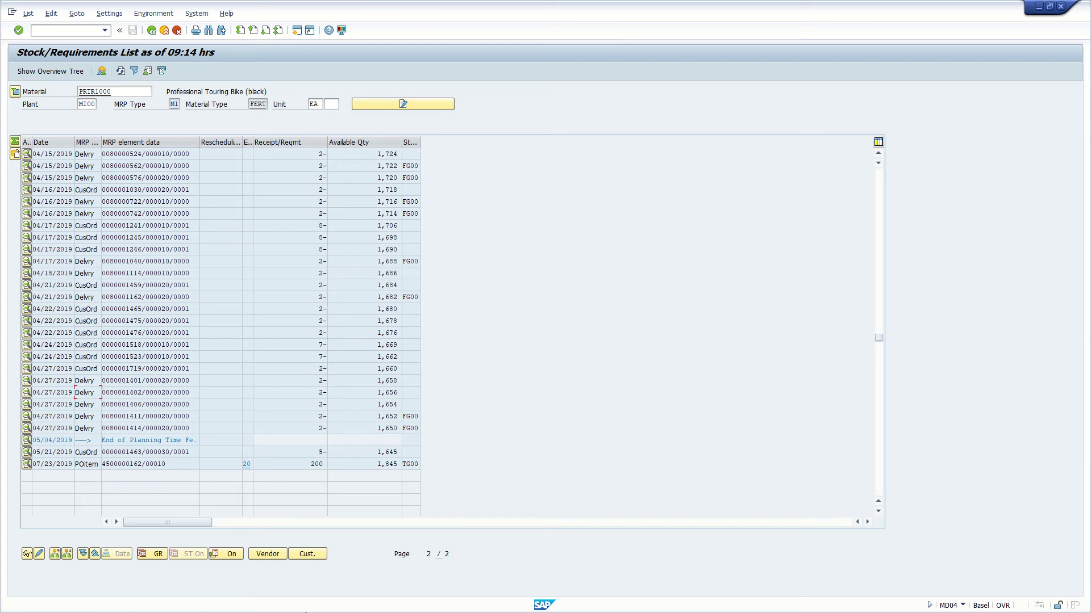
Review the saved delivery screenshot in Photos and bring up the ISE folder in File Explorer
{"action": "key", "text": "super"}
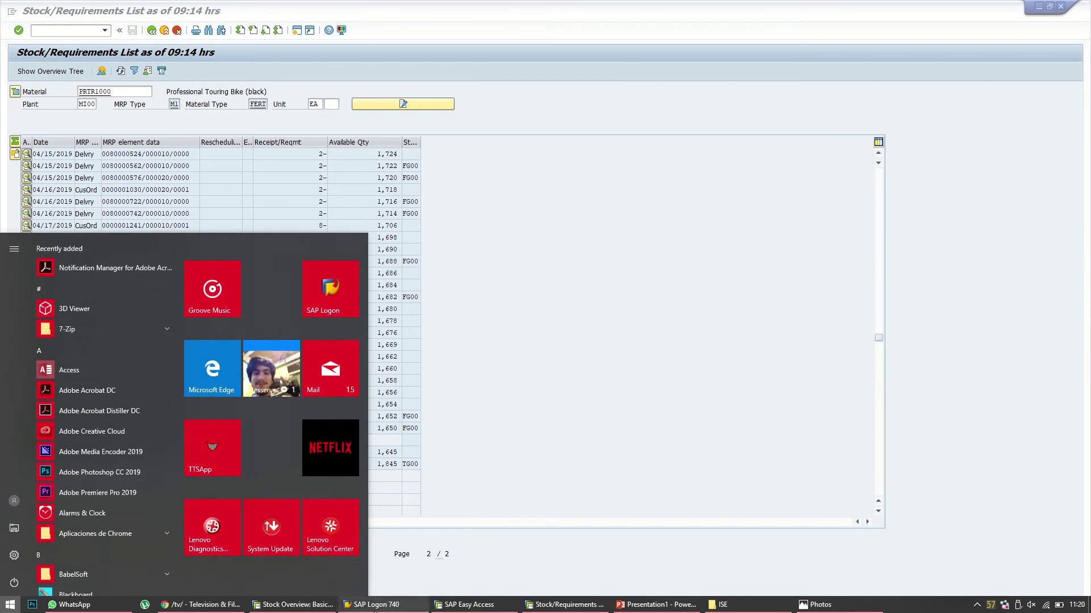
{"action": "left_click", "coordinate": [839, 610]}
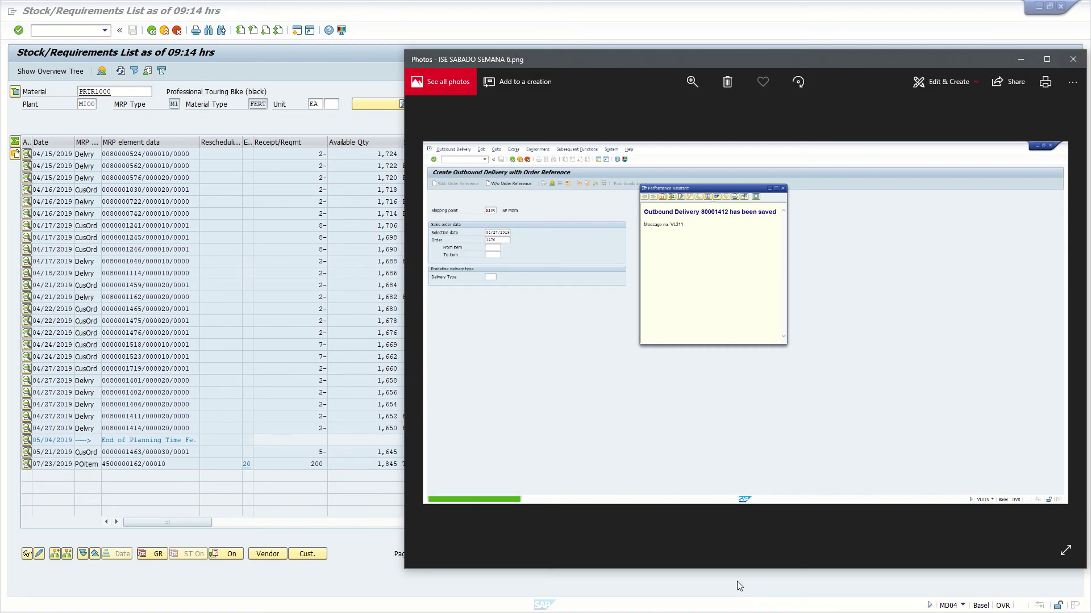
{"action": "key", "text": "super"}
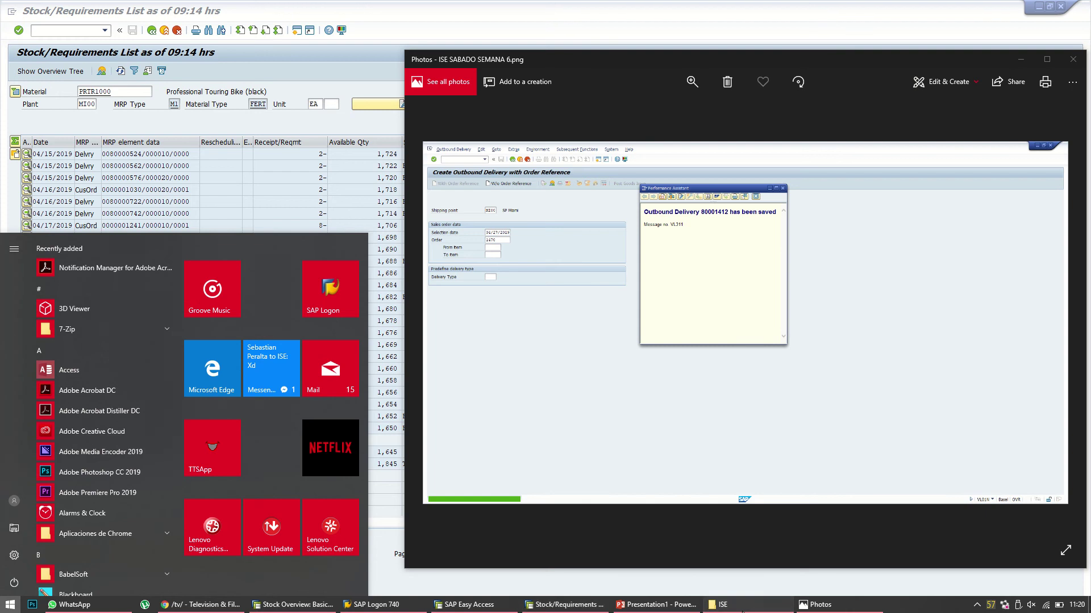
{"action": "left_click", "coordinate": [742, 610]}
{"action": "mouse_move", "coordinate": [498, 31]}
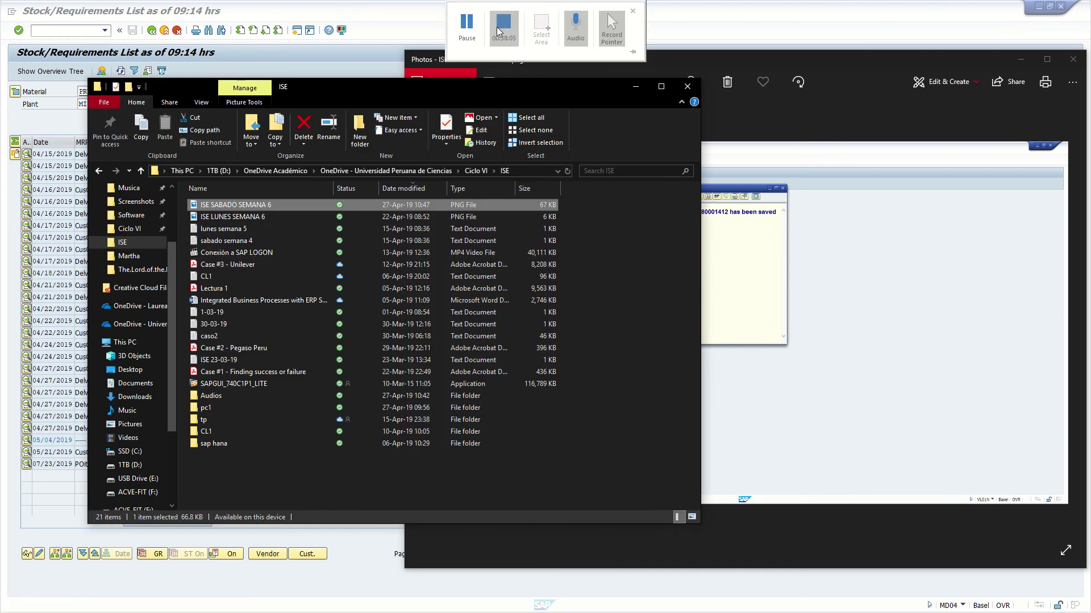
{"action": "left_click", "coordinate": [461, 26]}
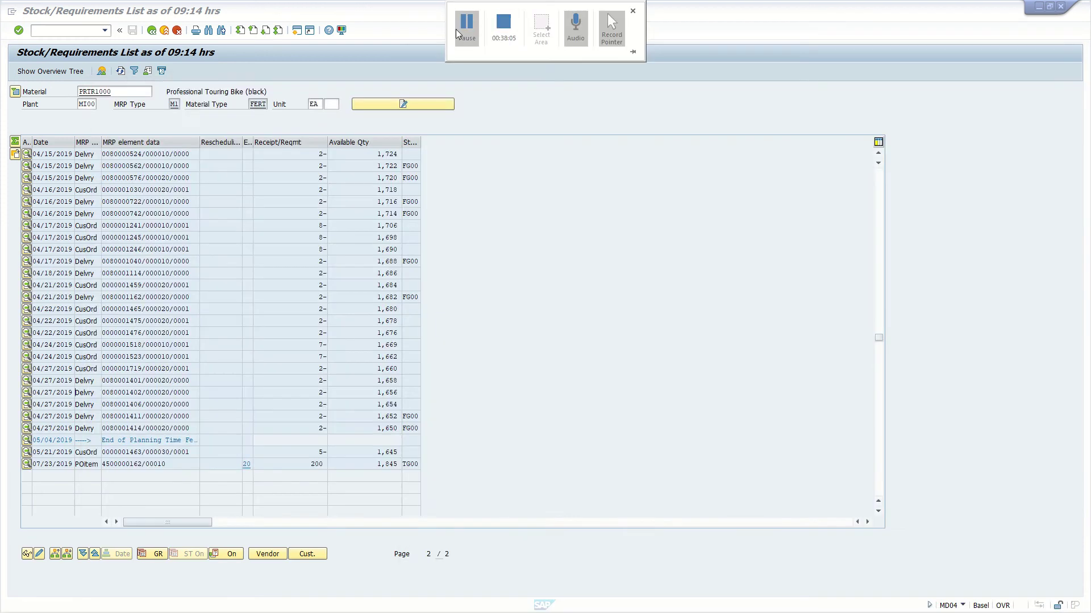
Display the stock/requirements list for material PRTR1201 in plant MI00 and examine its entries
{"action": "double_click", "coordinate": [135, 89]}
{"action": "type", "text": "PRTR1201"}
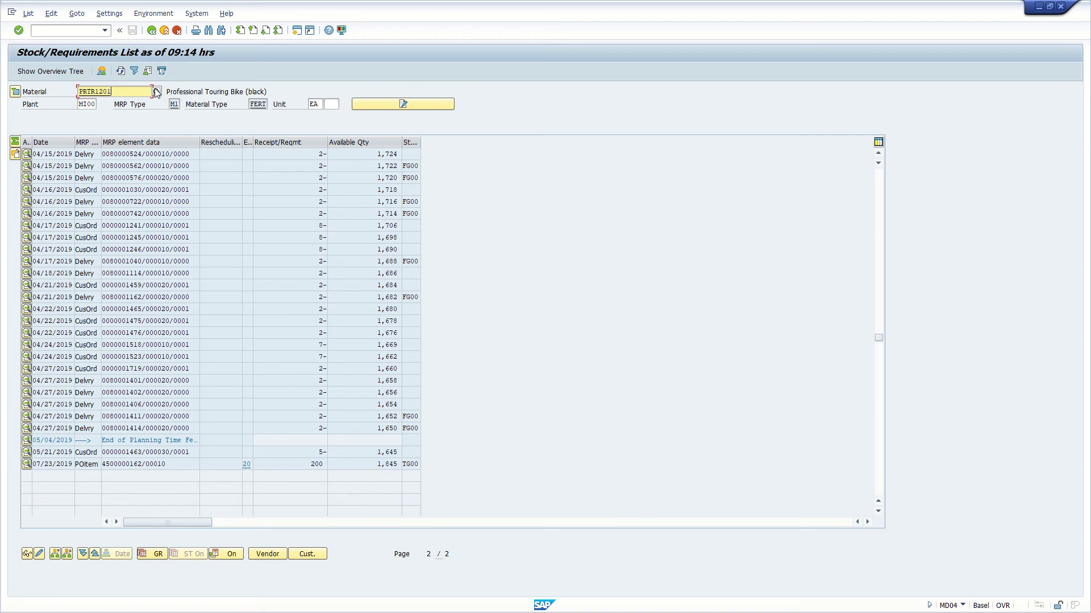
{"action": "key", "text": "Return"}
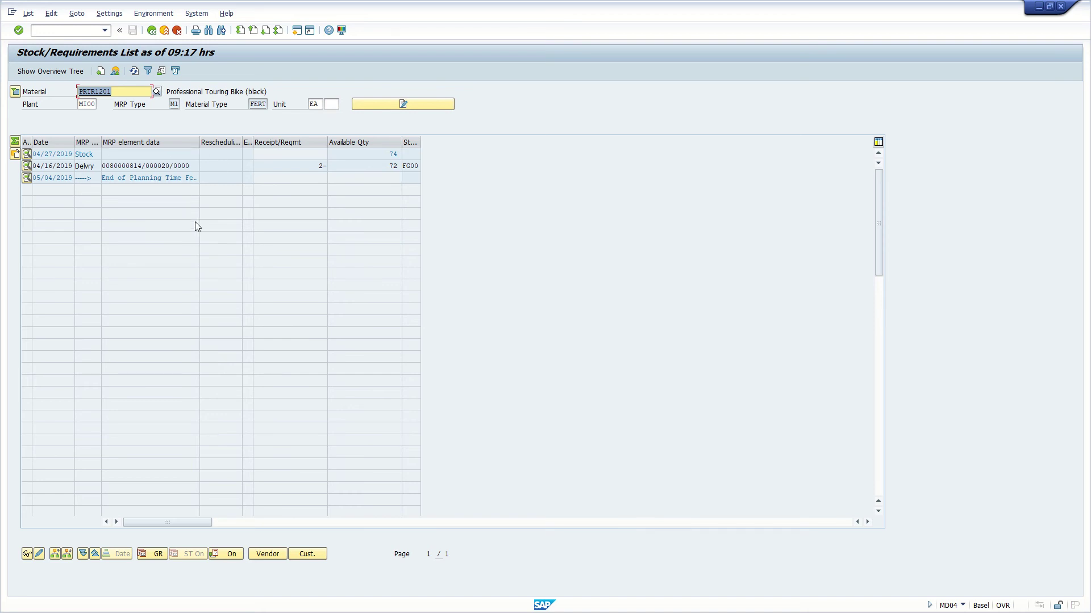
{"action": "left_click", "coordinate": [230, 224]}
{"action": "scroll", "coordinate": [228, 224], "scroll_direction": "down", "scroll_amount": 1}
{"action": "scroll", "coordinate": [224, 212], "scroll_direction": "up", "scroll_amount": 1}
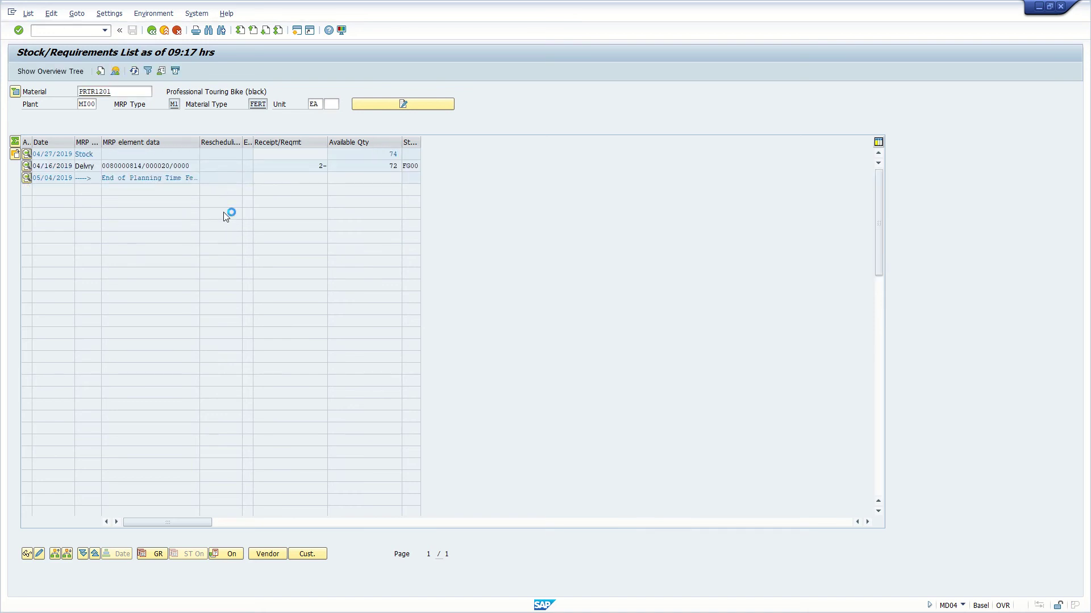
{"action": "scroll", "coordinate": [192, 210], "scroll_direction": "down", "scroll_amount": 1}
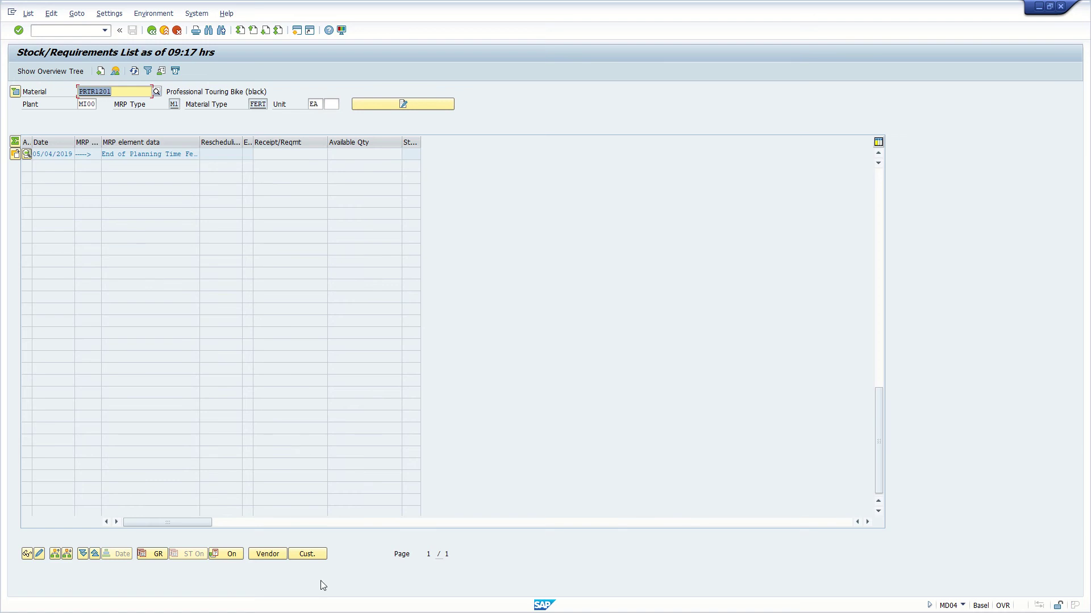
Check the item materials in the open VL02N delivery session, then display the MD04 list for material DXTR1156
{"action": "key", "text": "super"}
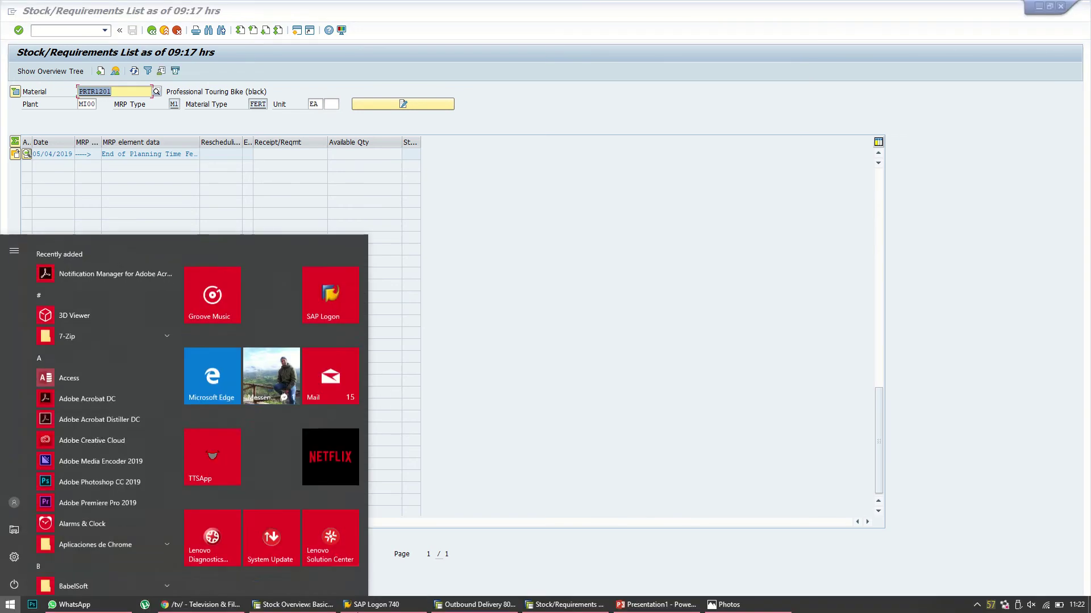
{"action": "left_click", "coordinate": [472, 605]}
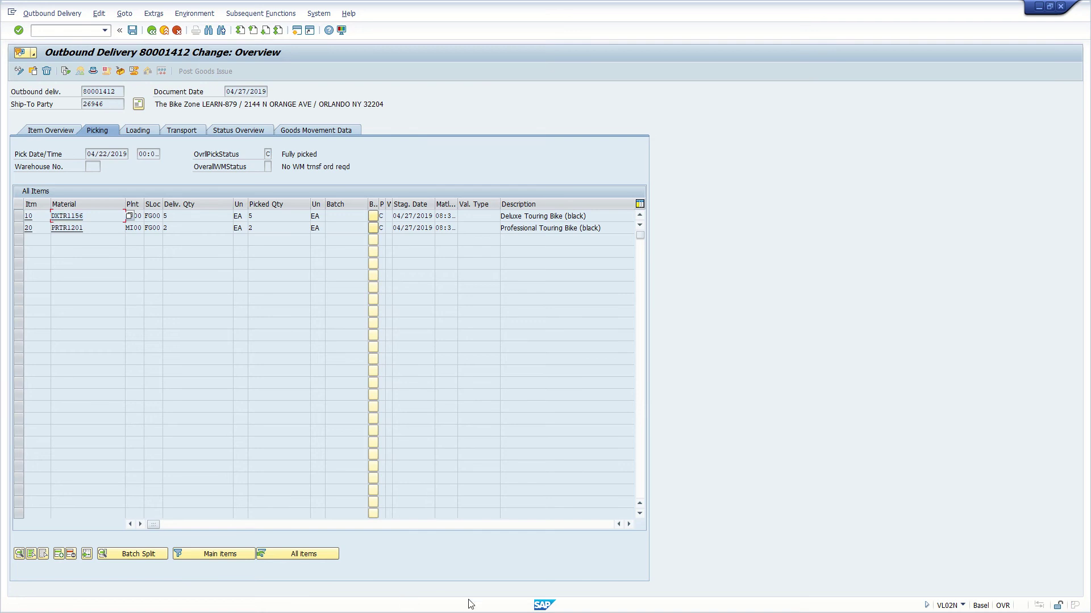
{"action": "key", "text": "alt+Tab"}
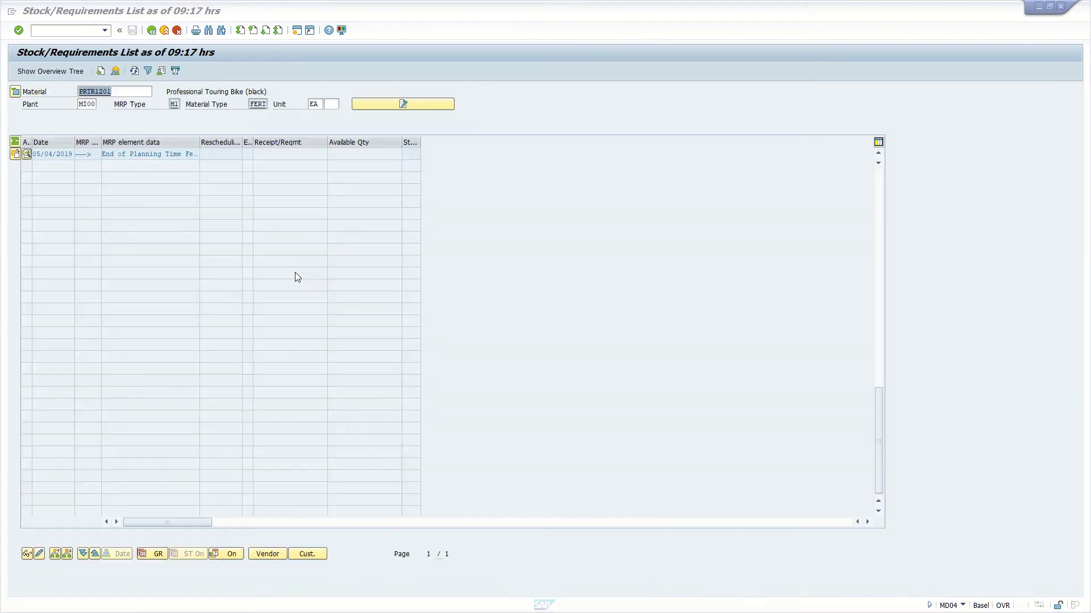
{"action": "type", "text": "DXTR1156"}
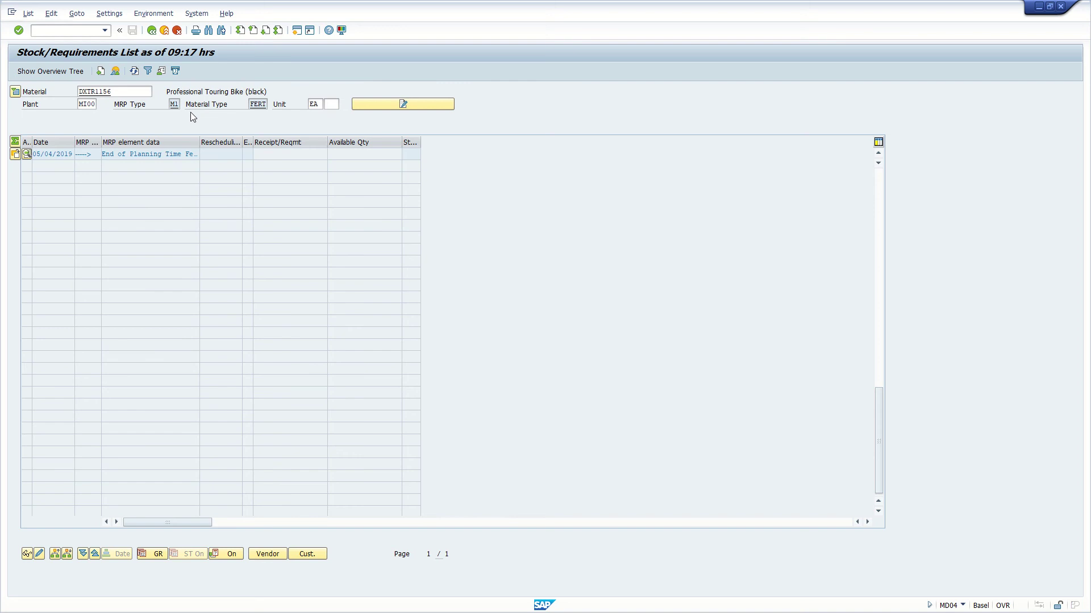
{"action": "key", "text": "Return"}
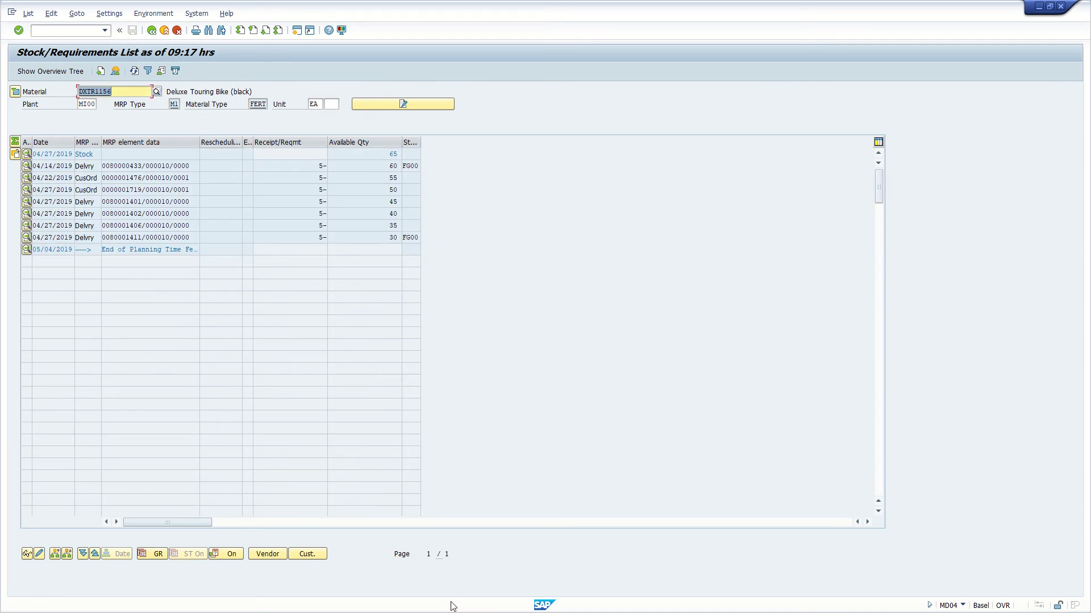
Compare the DXTR1156 list entries with the outbound delivery shown in the Photos screenshot
{"action": "key", "text": "super"}
{"action": "left_click", "coordinate": [739, 608]}
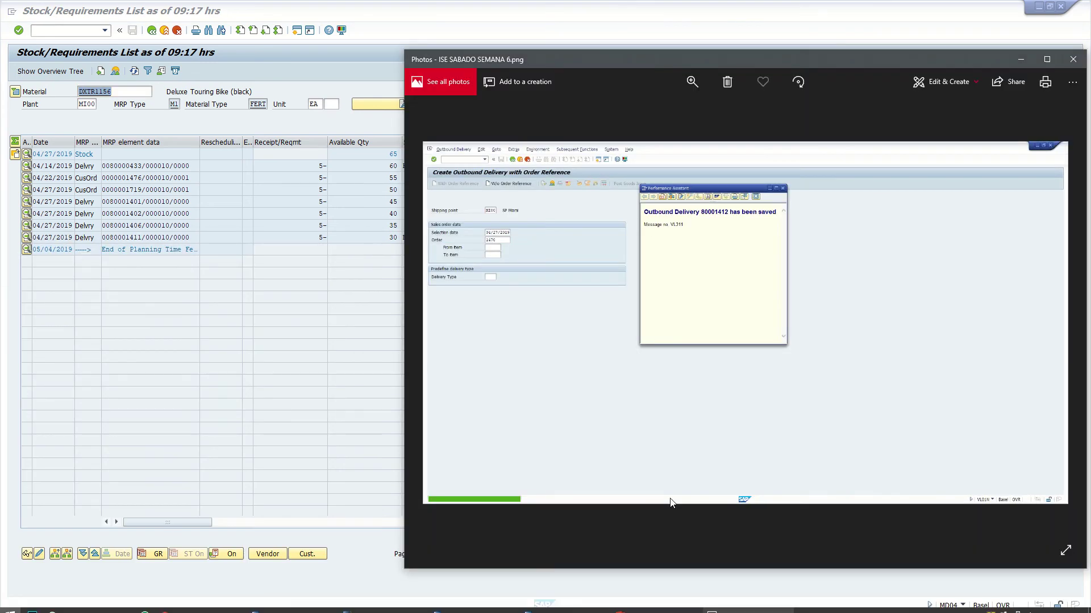
{"action": "left_click", "coordinate": [190, 330]}
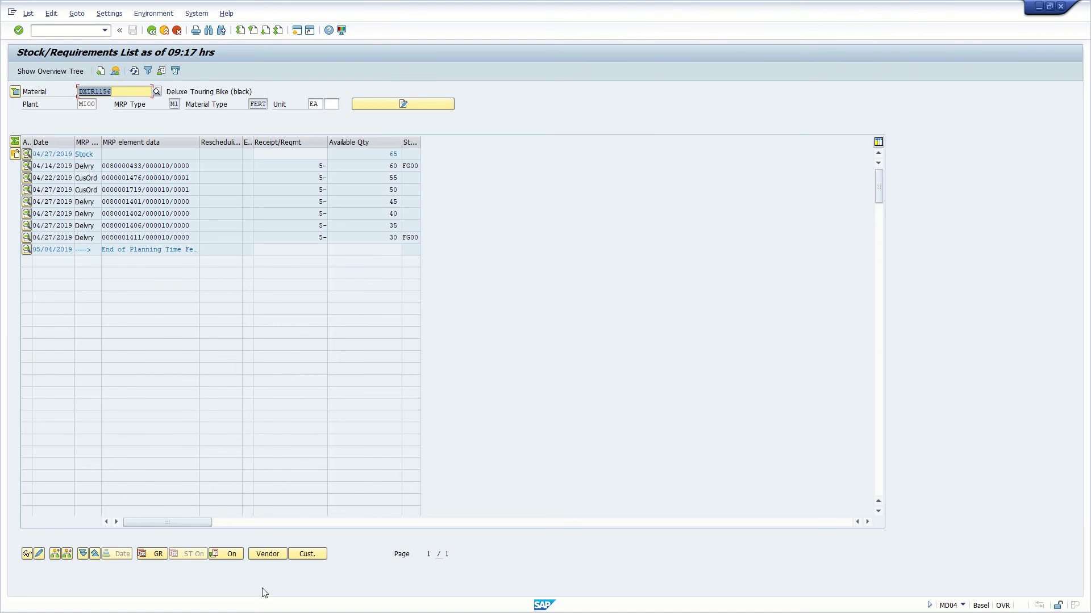
{"action": "mouse_move", "coordinate": [496, 5]}
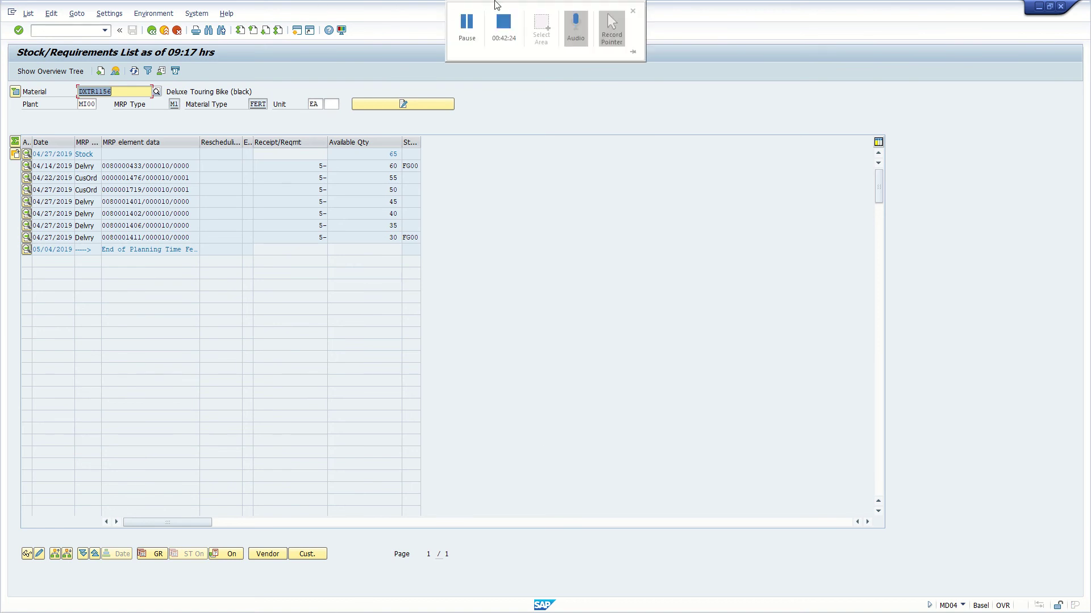
{"action": "left_click", "coordinate": [467, 25]}
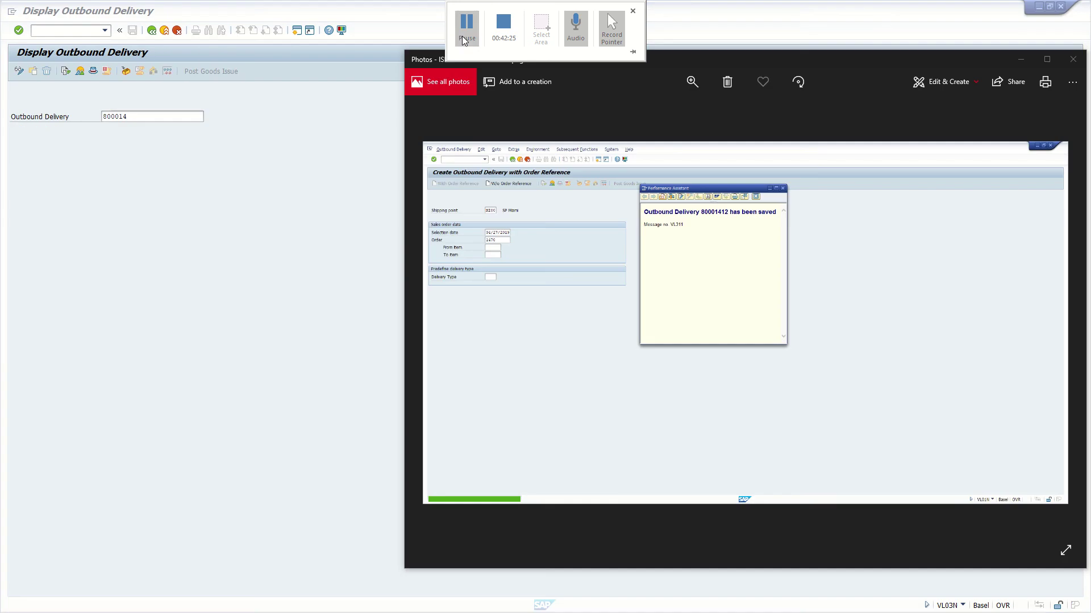
Return to the Display Outbound Delivery screen in SAP and complete the outbound delivery number from the saved screenshot
{"action": "left_click", "coordinate": [227, 189]}
{"action": "left_click", "coordinate": [170, 117]}
{"action": "type", "text": "12"}
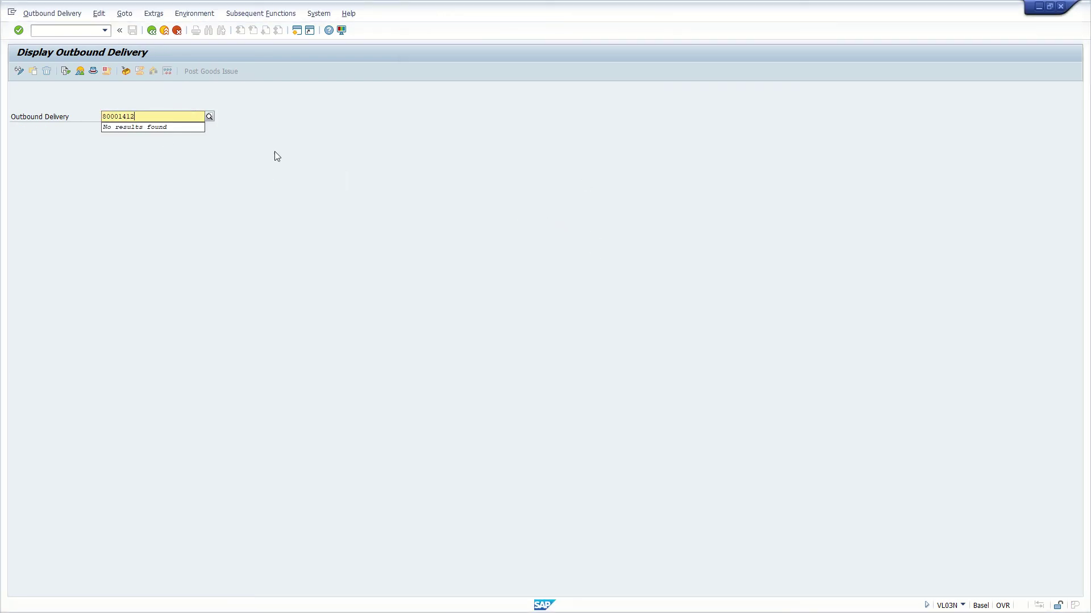
Search for outbound deliveries not posted for goods issue at shipping point MI00, sort them by descending delivery number, and examine the list
{"action": "left_click", "coordinate": [211, 117]}
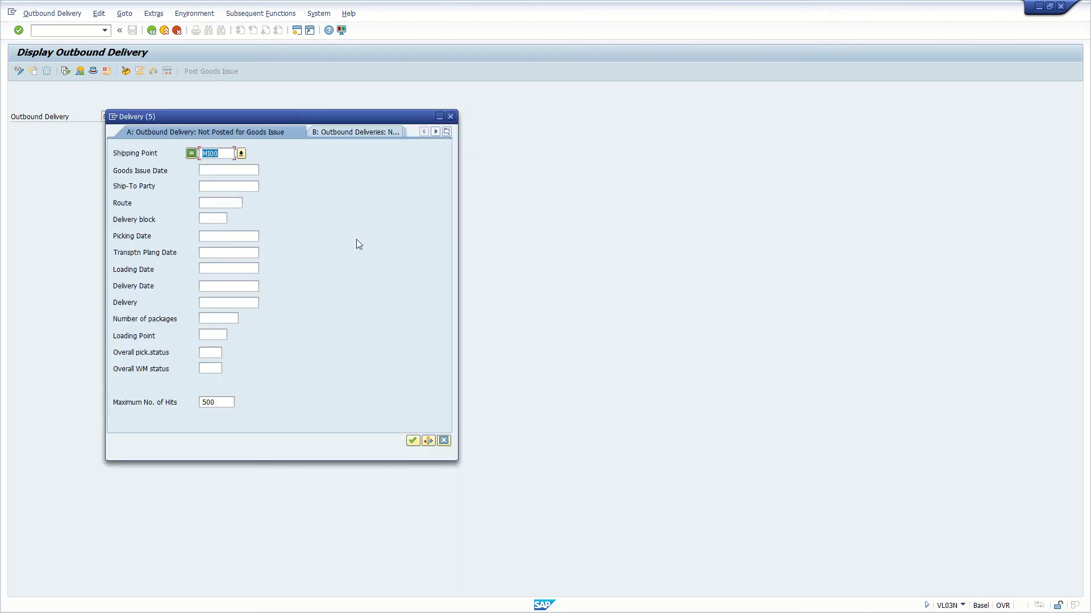
{"action": "left_click_drag", "start_coordinate": [284, 117], "coordinate": [443, 88]}
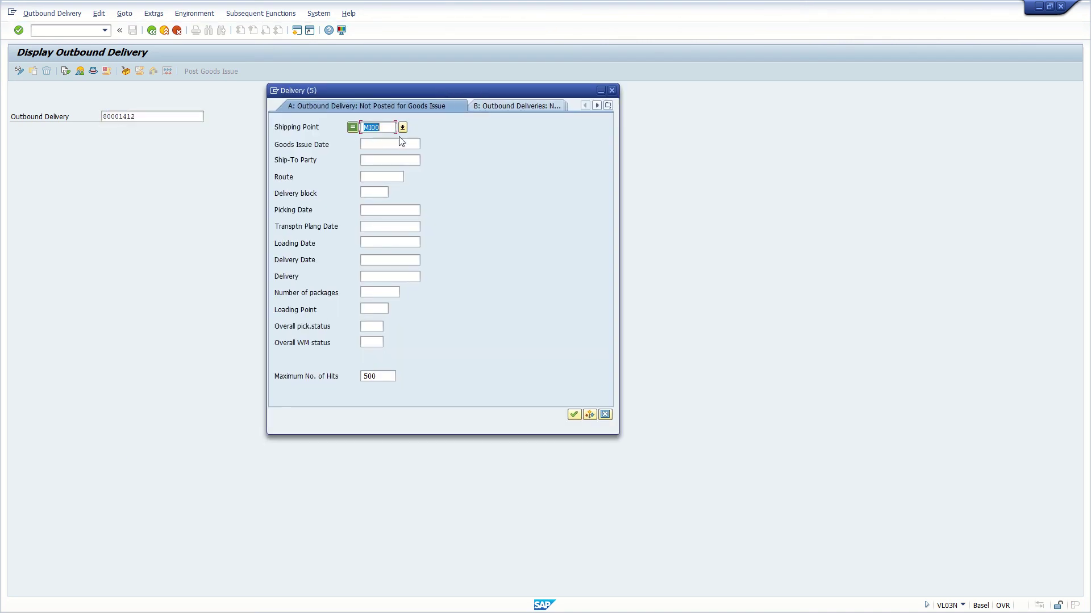
{"action": "left_click", "coordinate": [578, 415]}
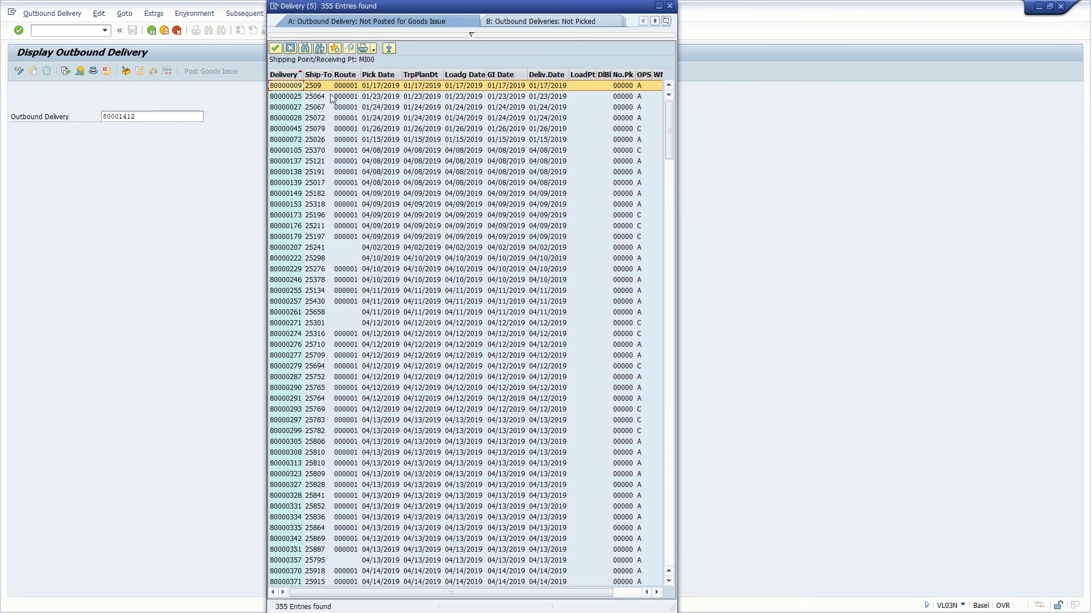
{"action": "left_click", "coordinate": [302, 74]}
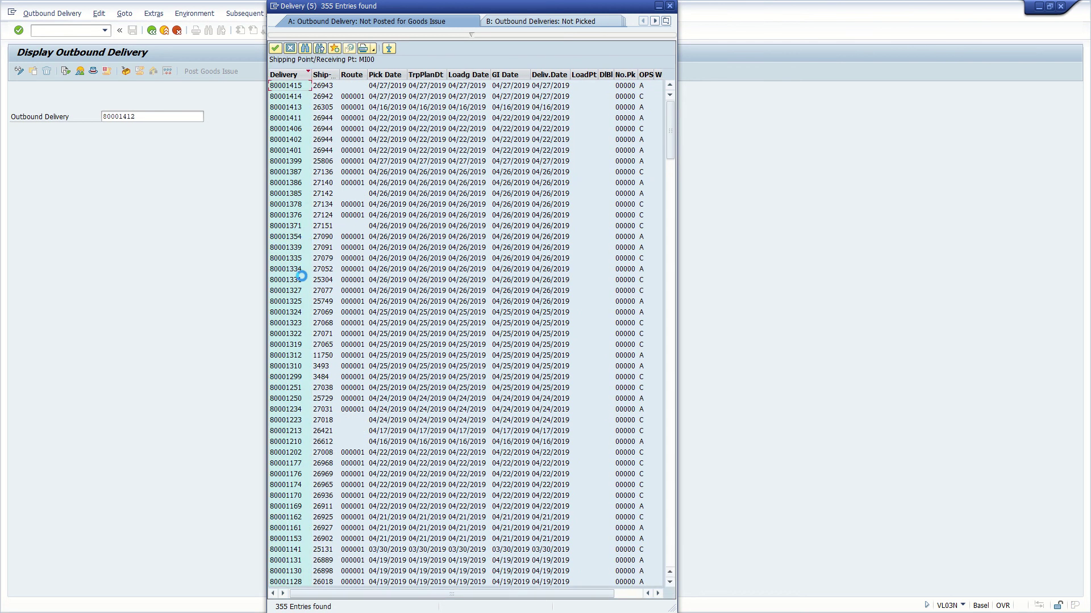
{"action": "left_click", "coordinate": [294, 108]}
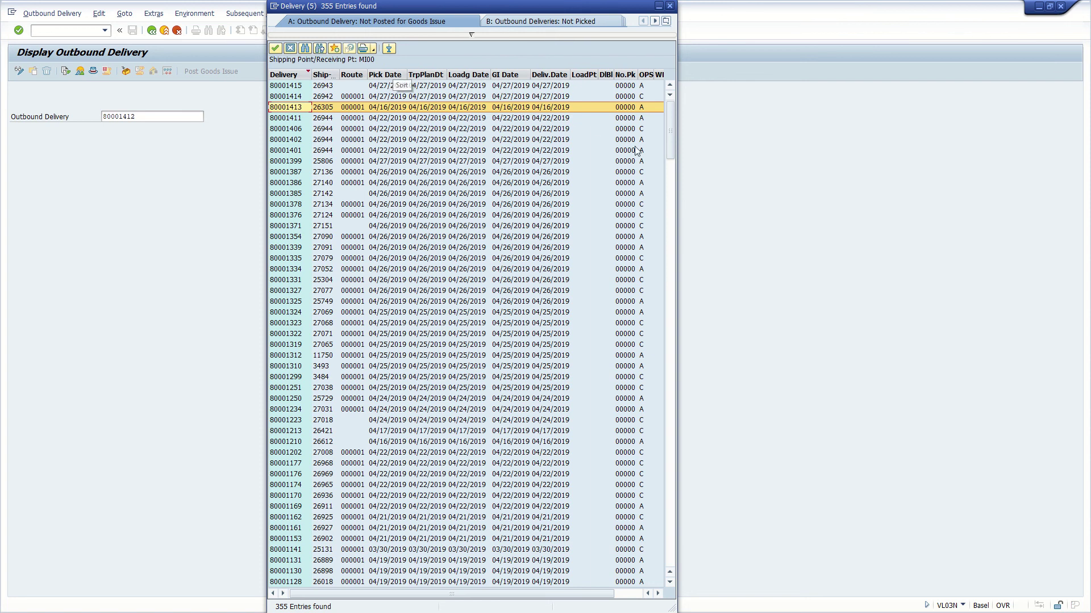
{"action": "left_click_drag", "start_coordinate": [671, 127], "coordinate": [711, 74]}
{"action": "left_click", "coordinate": [669, 6]}
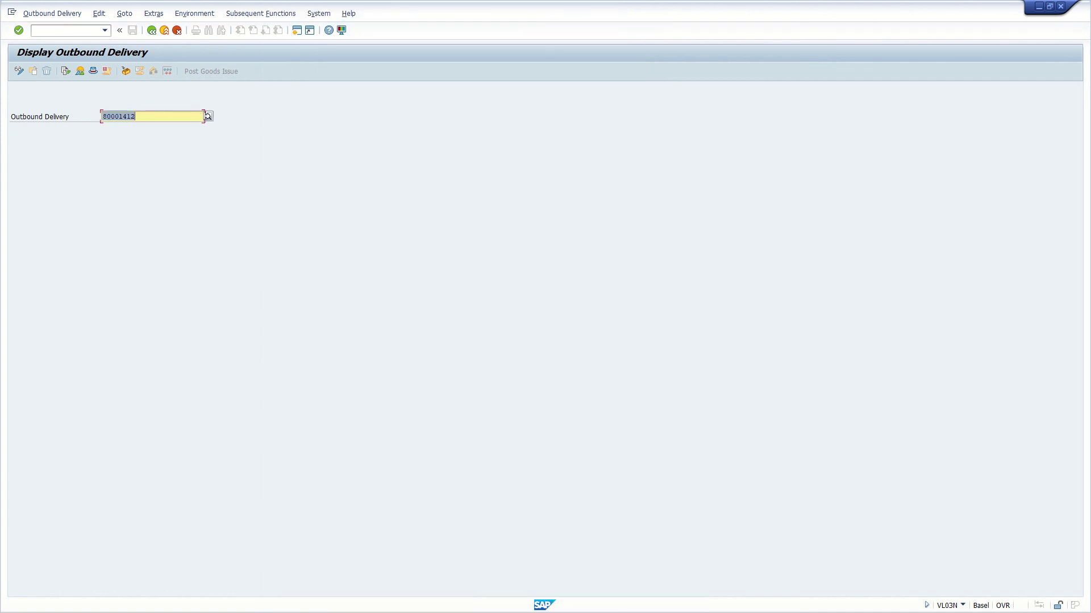
Repeat the MI00 delivery search and look through the other search categories, from deliveries not picked to material characteristic values
{"action": "left_click", "coordinate": [208, 117]}
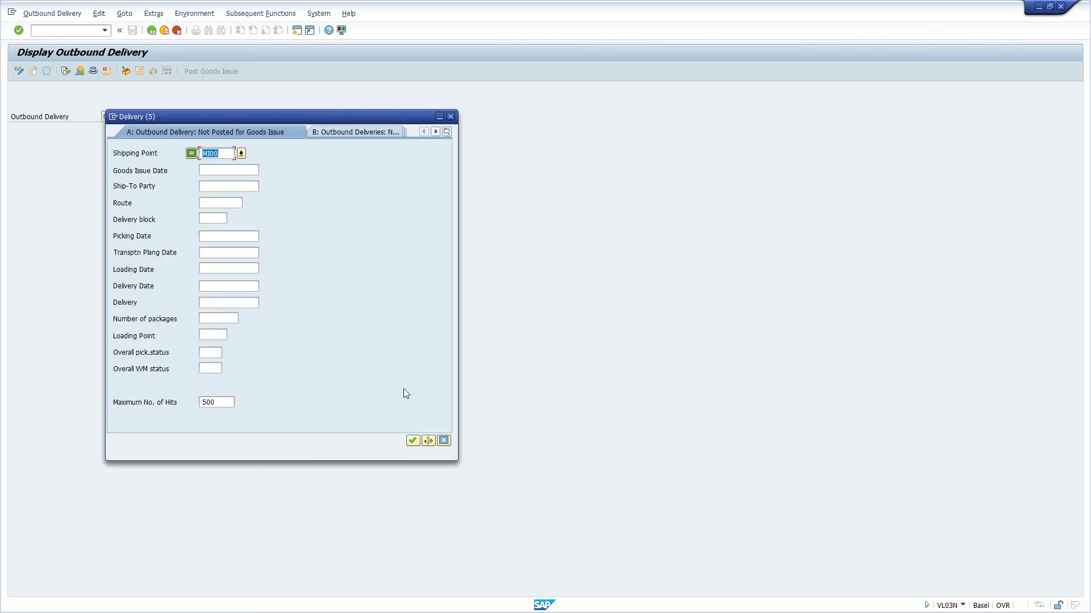
{"action": "left_click", "coordinate": [413, 441]}
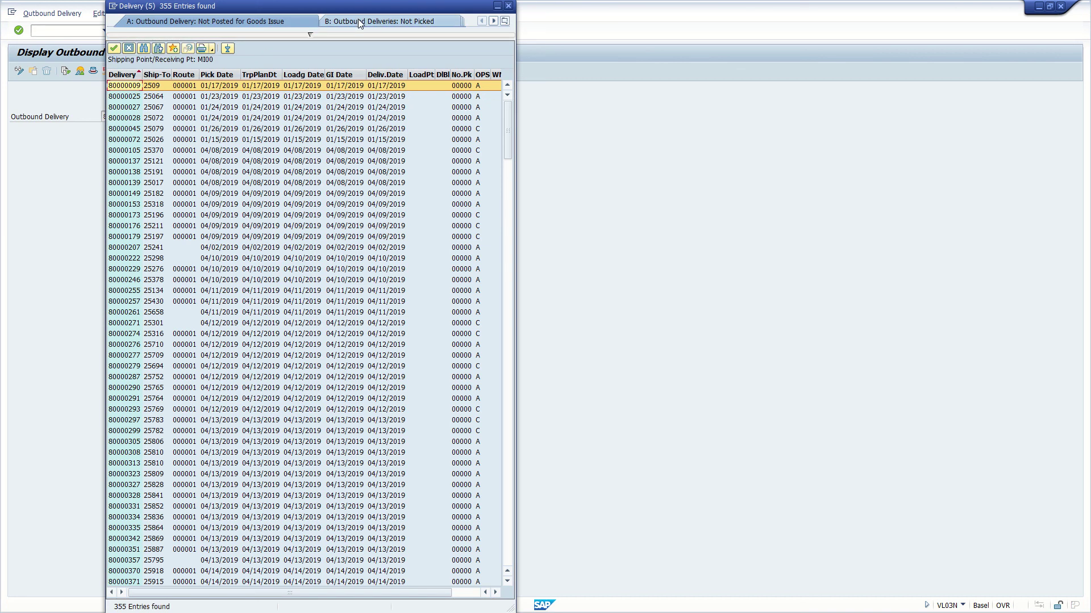
{"action": "left_click", "coordinate": [359, 22]}
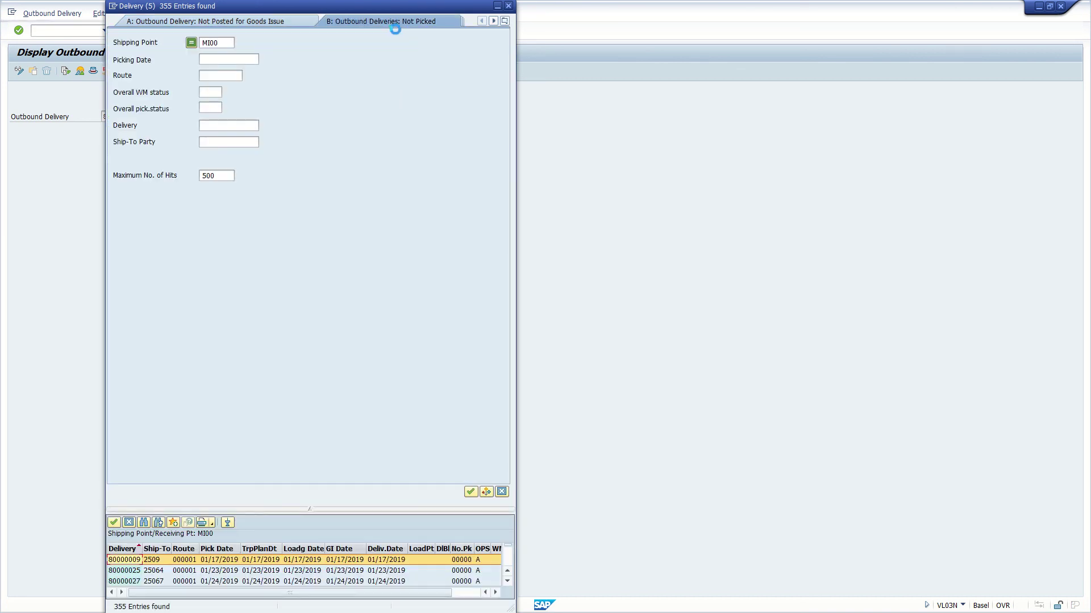
{"action": "left_click", "coordinate": [493, 20]}
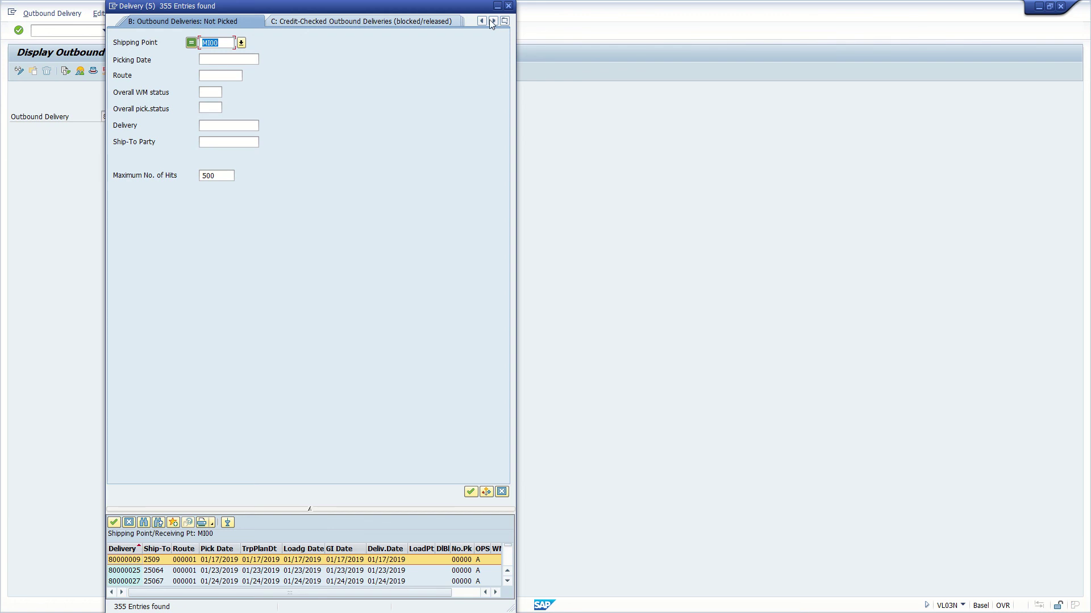
{"action": "left_click", "coordinate": [489, 20]}
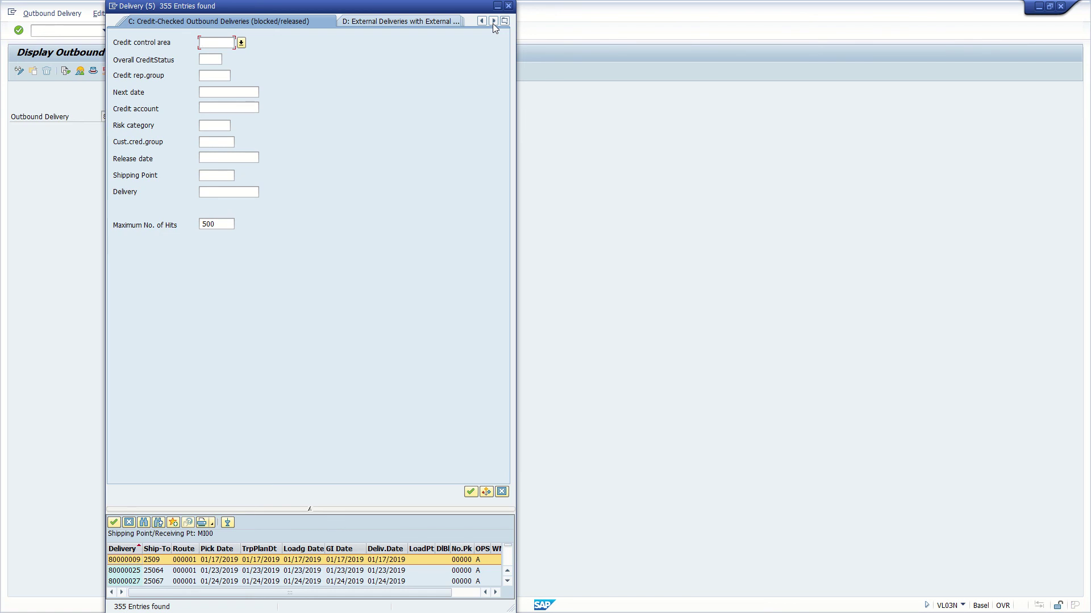
{"action": "left_click", "coordinate": [493, 21]}
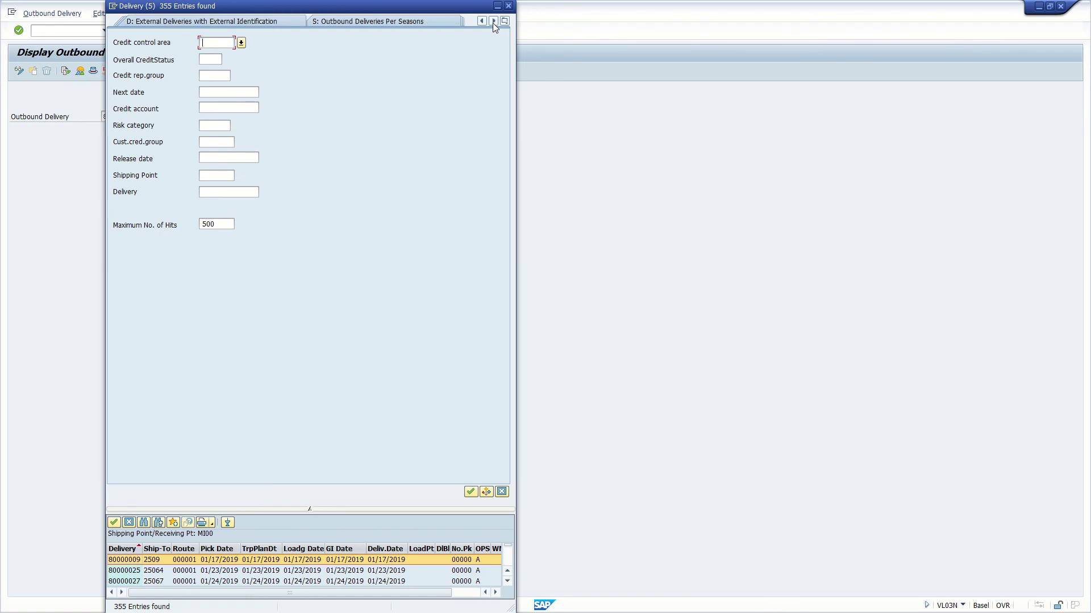
{"action": "left_click_drag", "start_coordinate": [358, 11], "coordinate": [610, 14]}
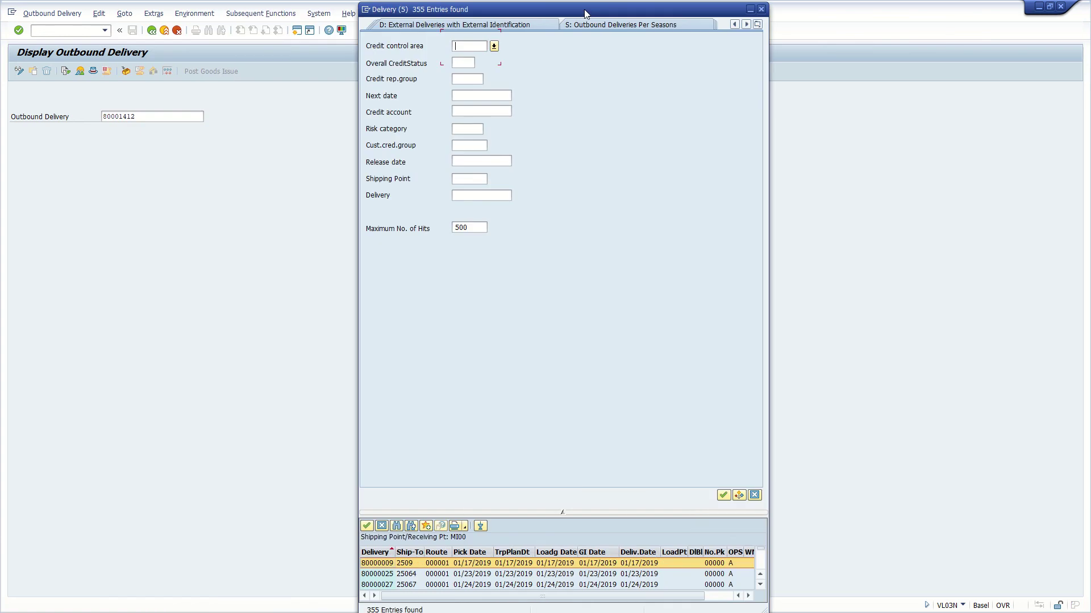
{"action": "left_click", "coordinate": [746, 25]}
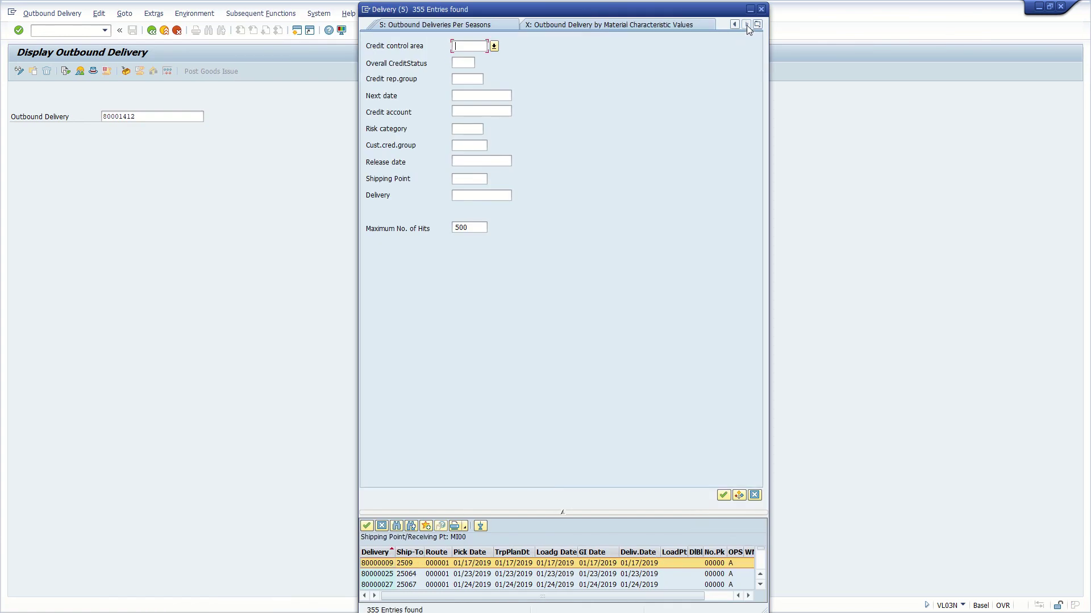
{"action": "key", "text": "Escape"}
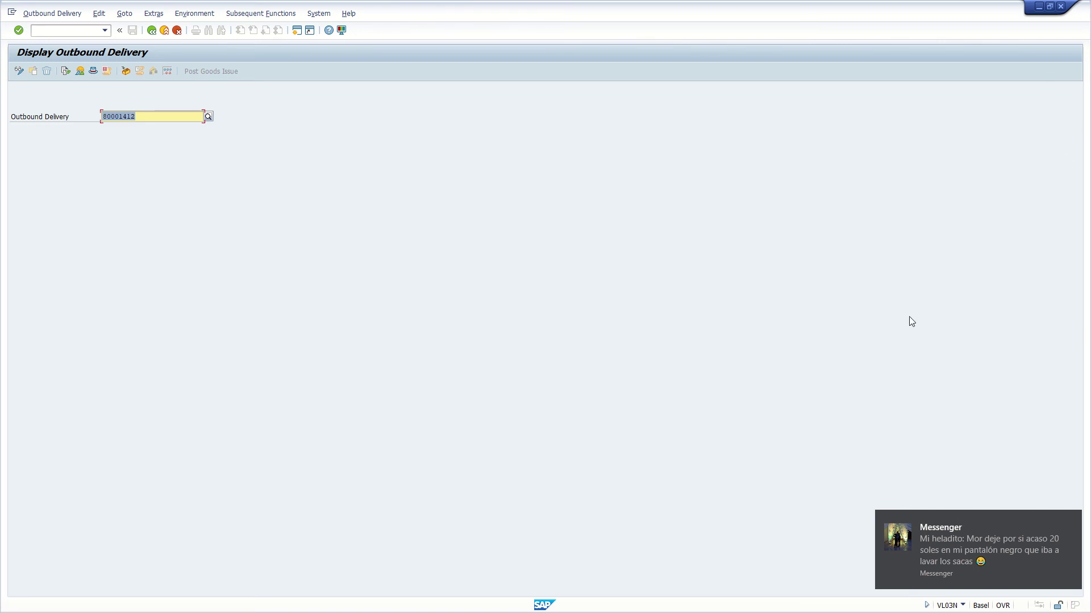
Open the WhatsApp group chat from its notification and view the shared news photo at full size
{"action": "left_click", "coordinate": [1000, 555]}
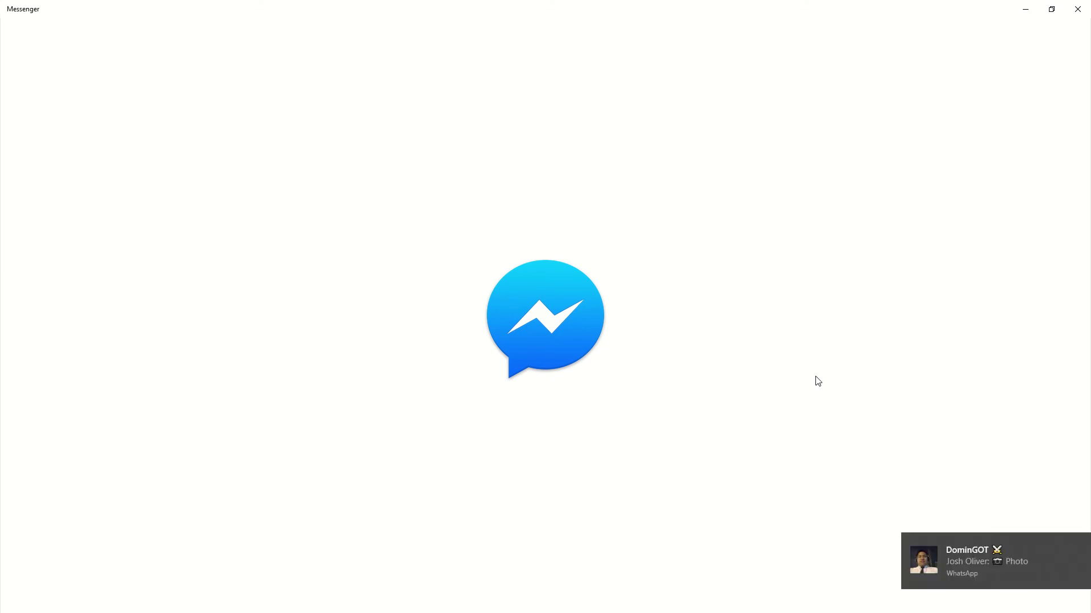
{"action": "left_click", "coordinate": [1009, 568]}
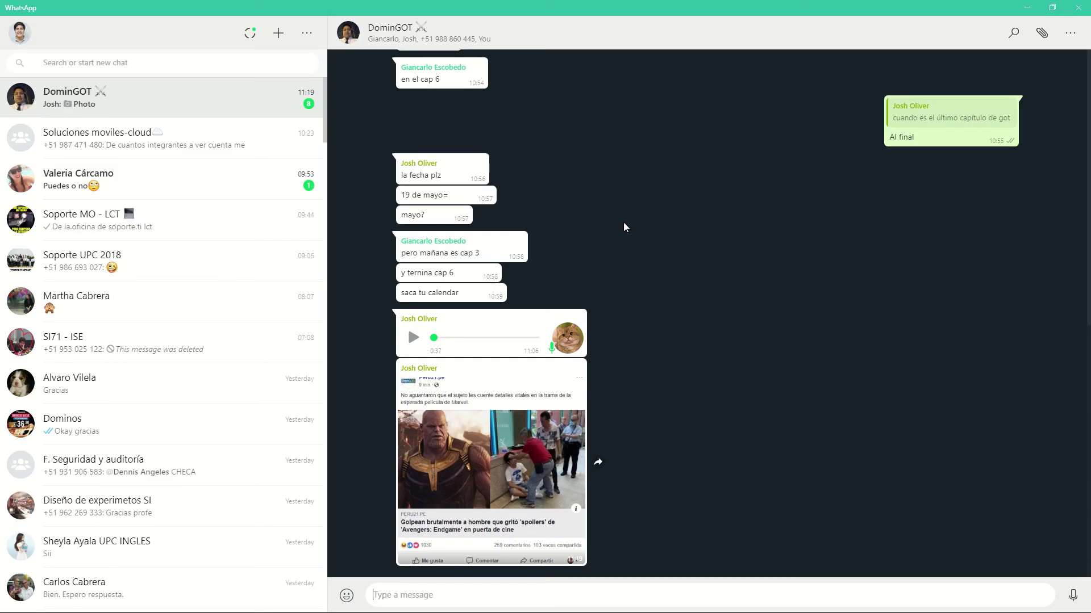
{"action": "left_click", "coordinate": [449, 433]}
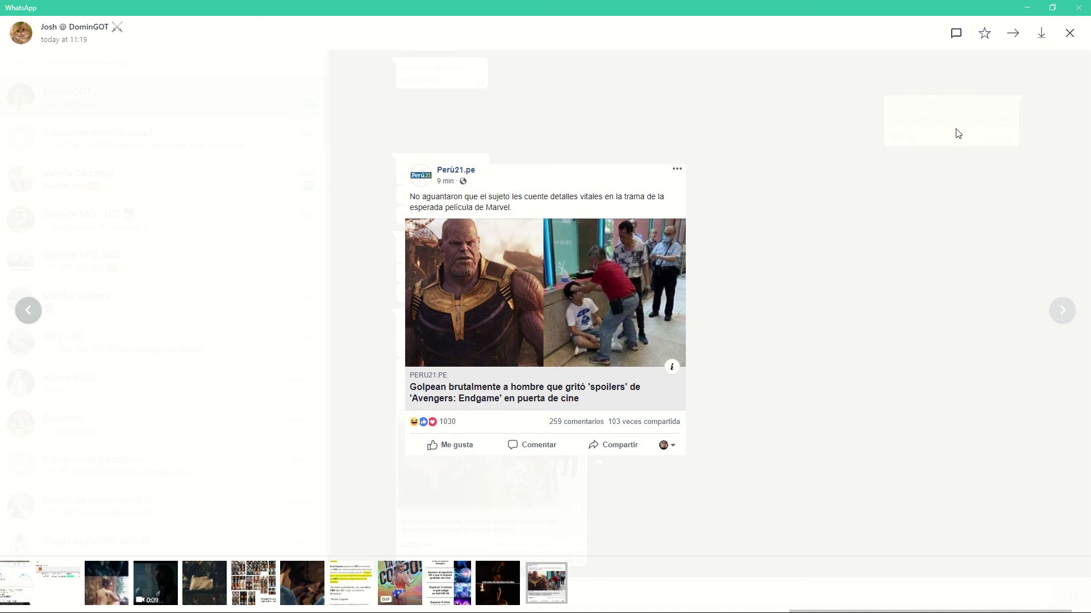
{"action": "left_click", "coordinate": [1069, 34]}
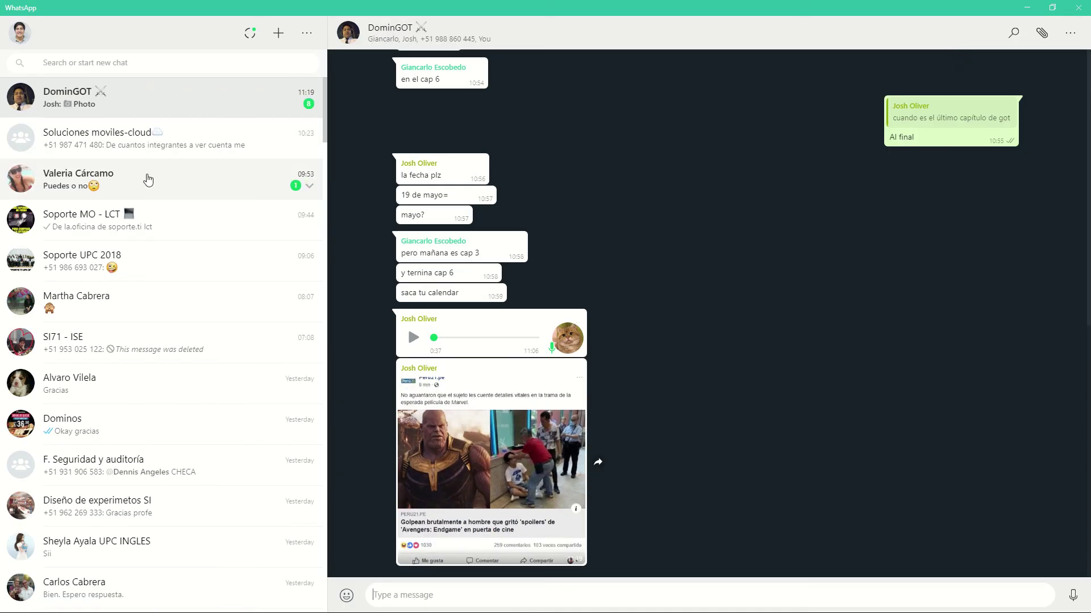
{"action": "left_click", "coordinate": [171, 177]}
{"action": "left_click", "coordinate": [183, 103]}
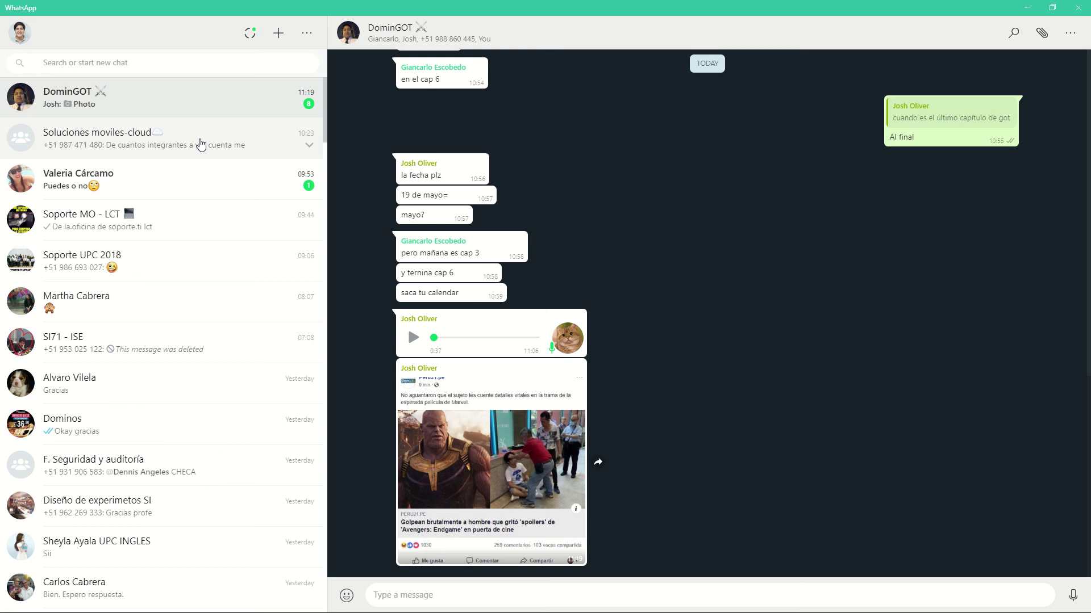
Switch to Messenger, go to the newest message in the open chat, and reply with the rabbit-at-laptop sticker
{"action": "key", "text": "alt+Tab"}
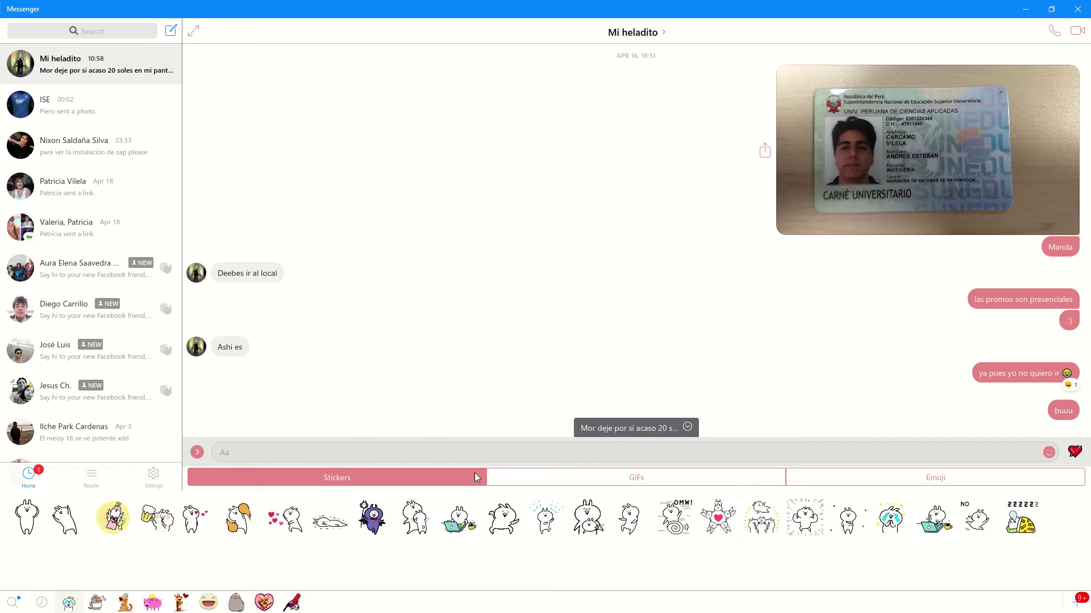
{"action": "scroll", "coordinate": [647, 328], "scroll_direction": "down", "scroll_amount": 5}
{"action": "scroll", "coordinate": [635, 332], "scroll_direction": "down", "scroll_amount": 10}
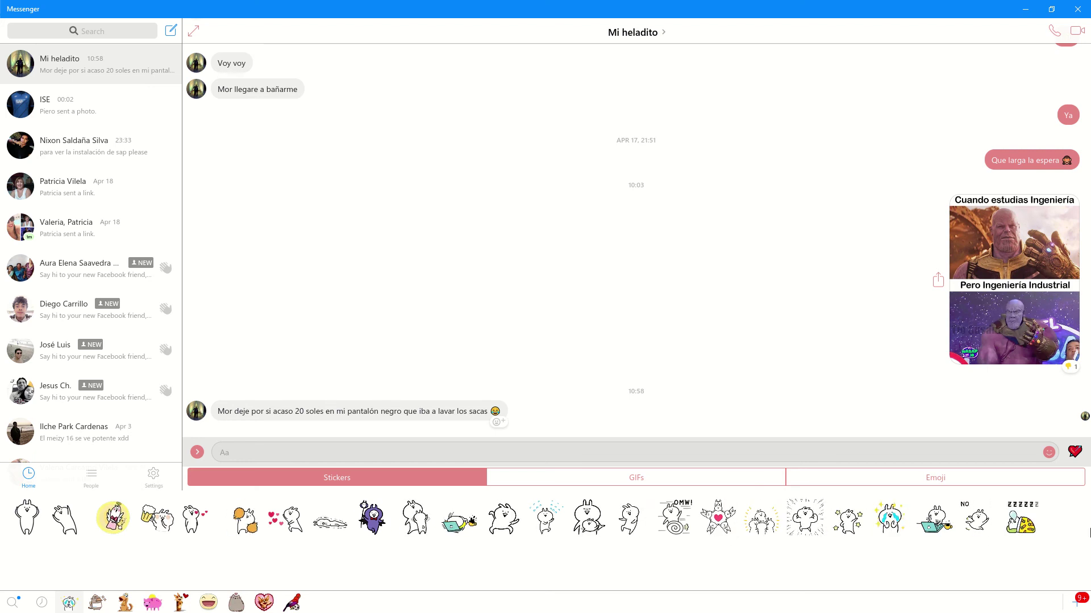
{"action": "left_click", "coordinate": [935, 518]}
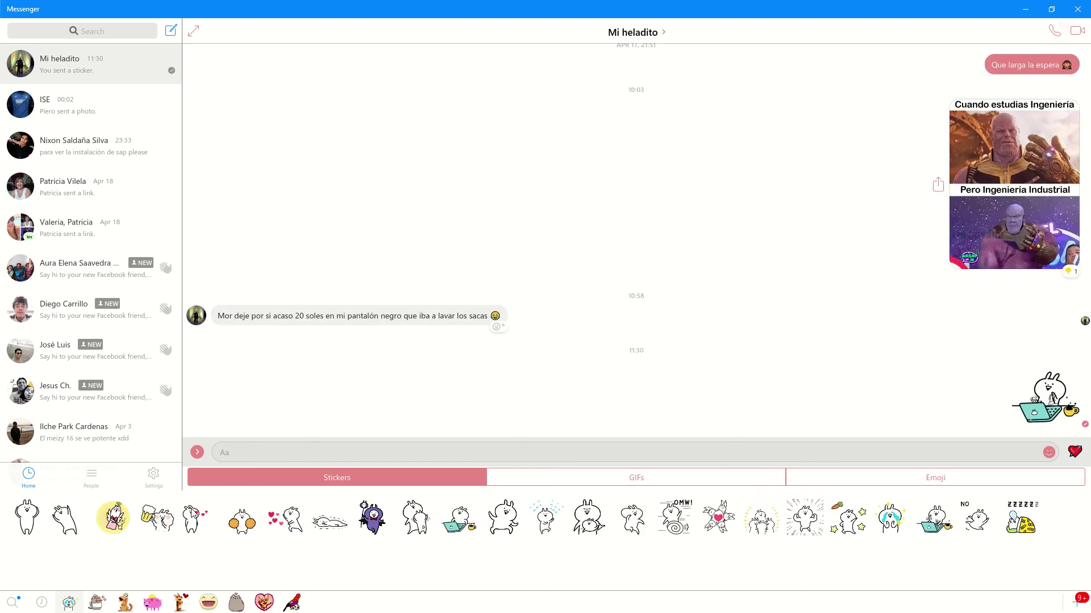
Send the chat reply "Muy tarde ya lo lave, ahora me pueden arrestar por lavar dinero"
{"action": "left_click", "coordinate": [241, 450]}
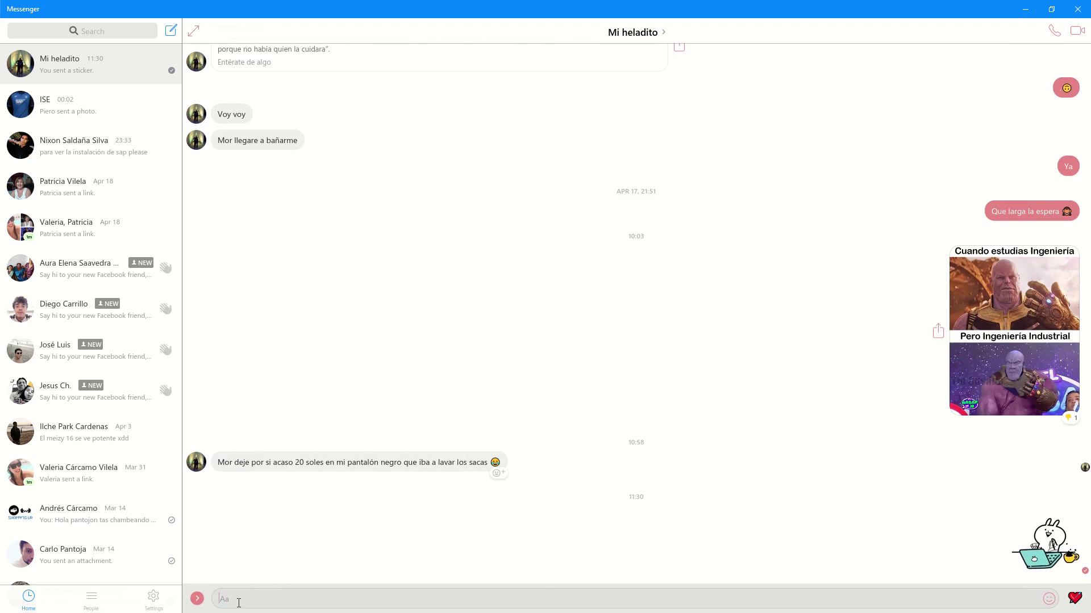
{"action": "type", "text": "F"}
{"action": "key", "text": "BackSpace"}
{"action": "type", "text": "Muy tarde ya lo lave"}
{"action": "type", "text": ", ahora me pueden a"}
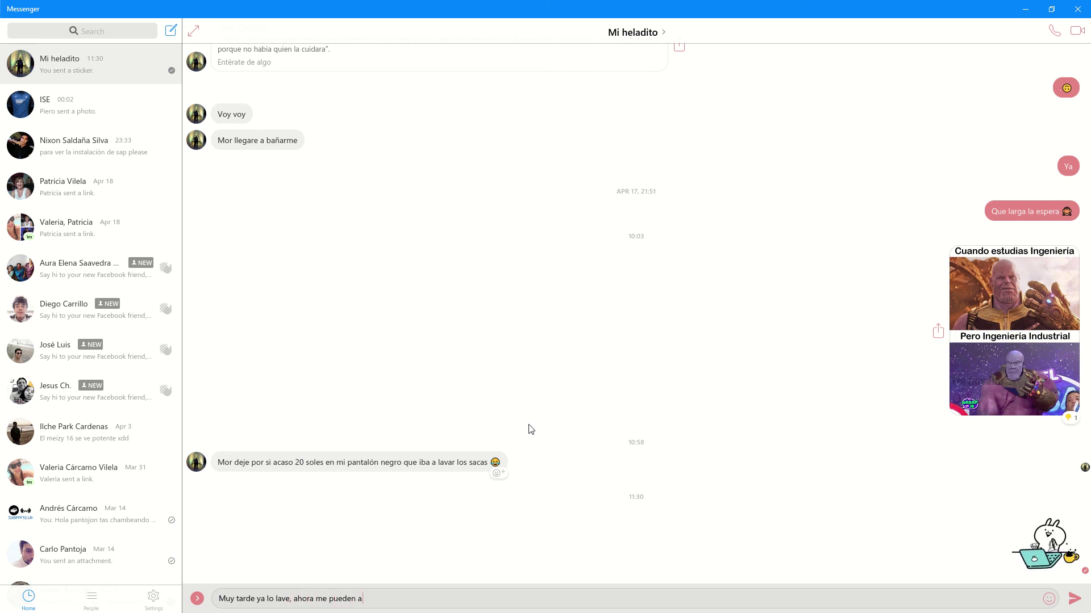
{"action": "type", "text": "rrestar por lavar dinero"}
{"action": "key", "text": "Return"}
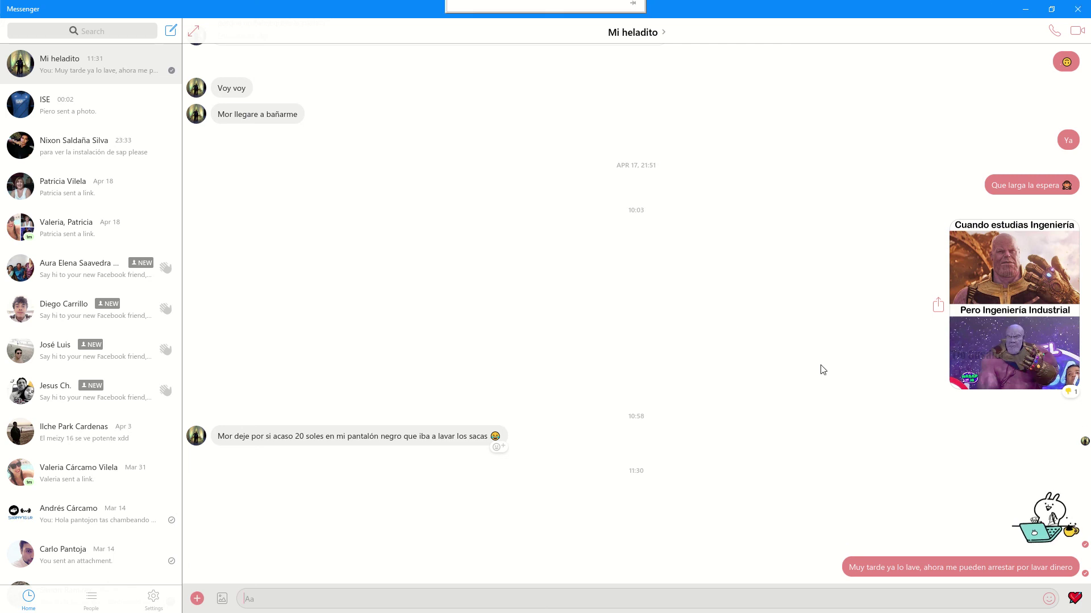
In SAP Easy Access, start VF04 Process Billing Due List and set the distribution channel to WH
{"action": "left_click", "coordinate": [466, 31]}
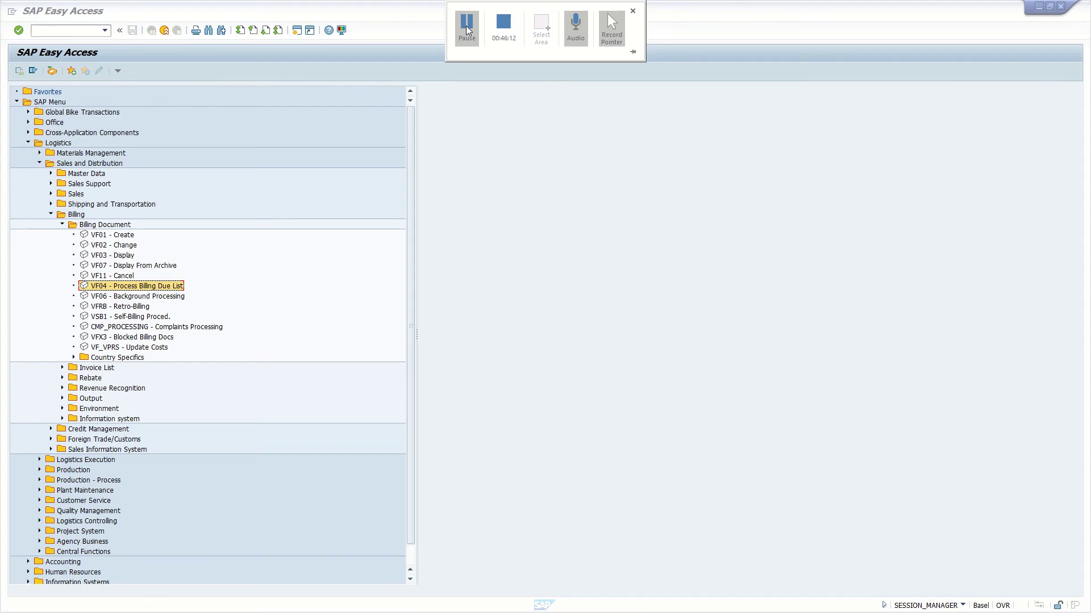
{"action": "left_click", "coordinate": [151, 291]}
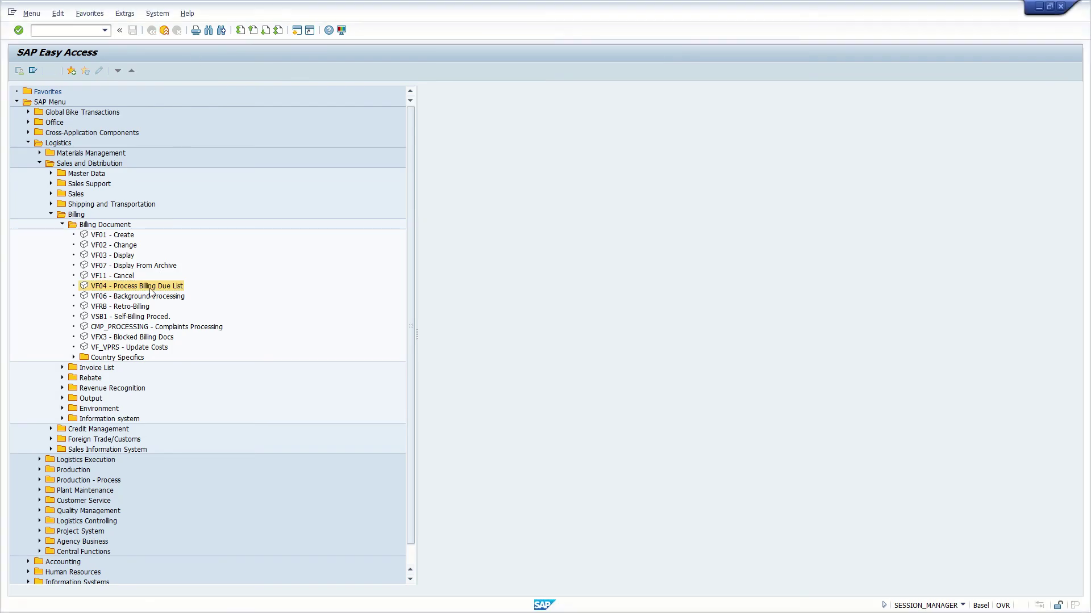
{"action": "double_click", "coordinate": [151, 291]}
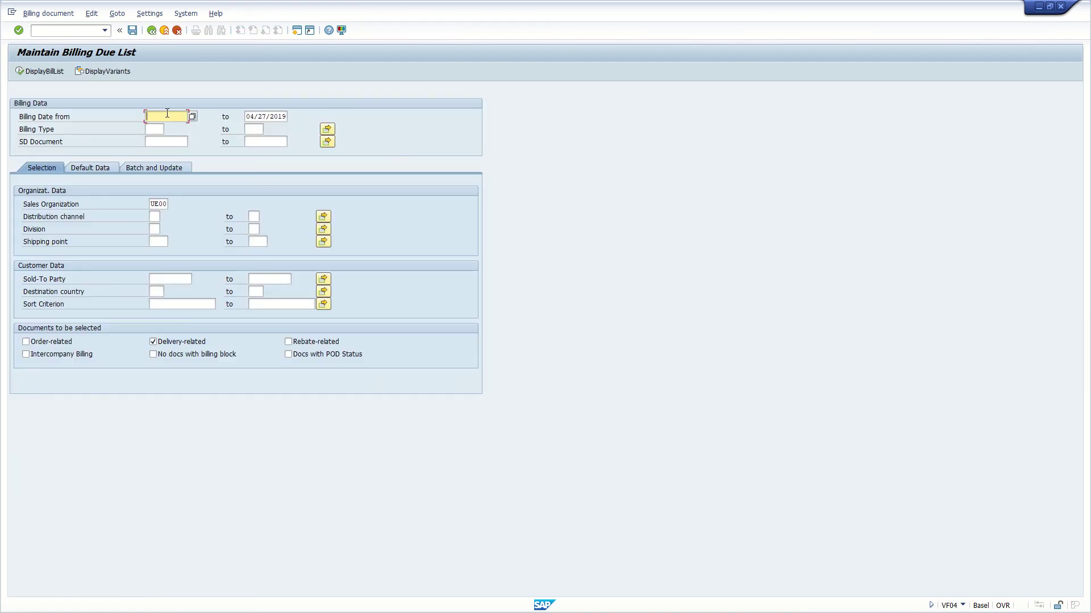
{"action": "left_click", "coordinate": [155, 217]}
{"action": "type", "text": "WH"}
Switch to the SABADO SEMANA 6.mp4 video in Photos and pause it on the note with the sold-to party number
{"action": "left_click", "coordinate": [170, 279]}
{"action": "key", "text": "alt+Tab"}
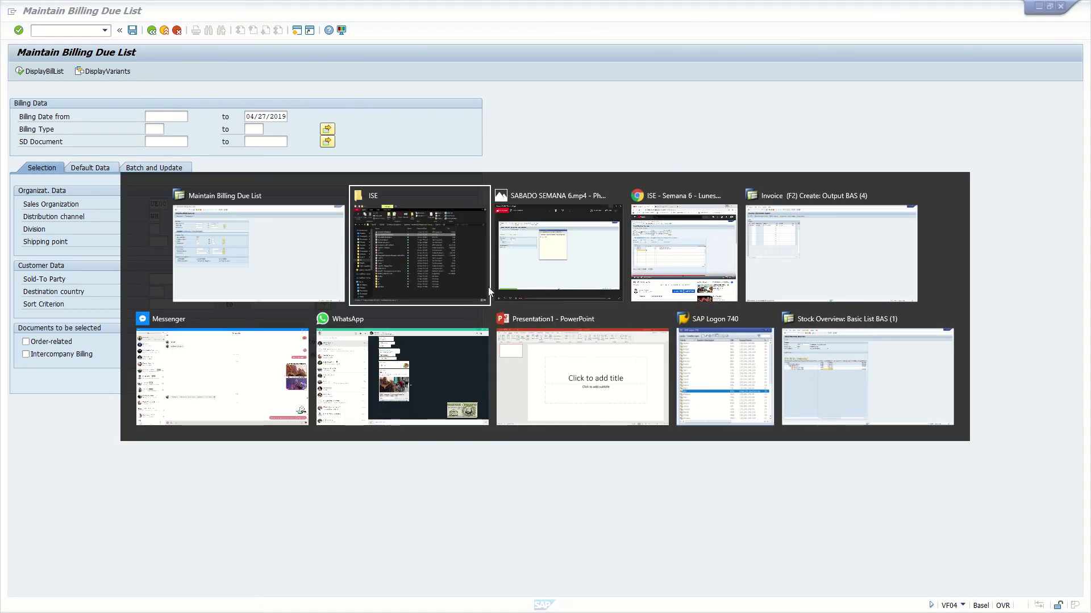
{"action": "key", "text": "alt+Tab"}
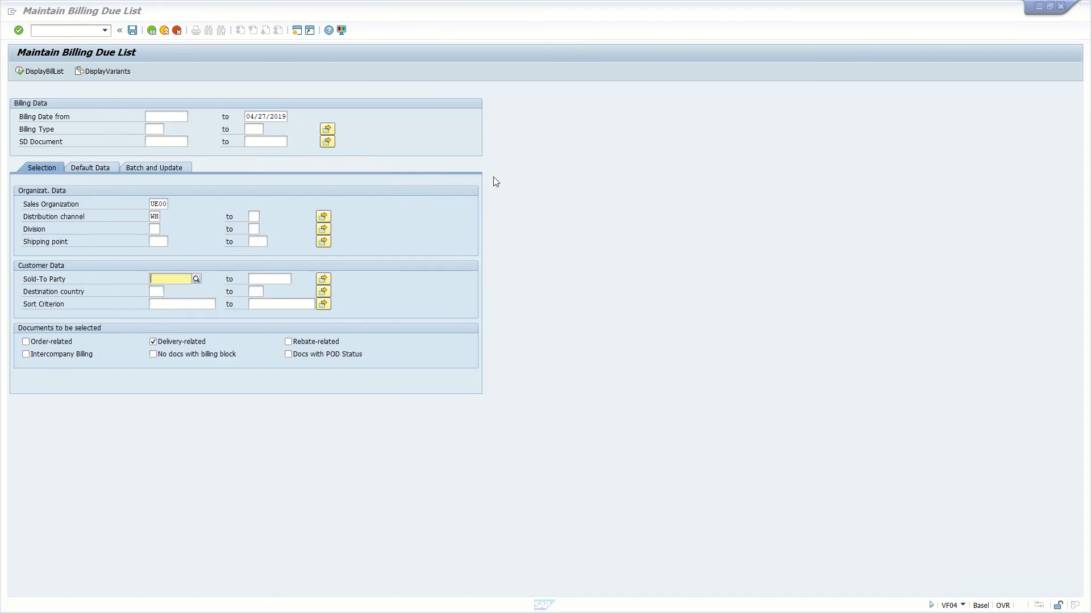
{"action": "key", "text": "alt+Tab"}
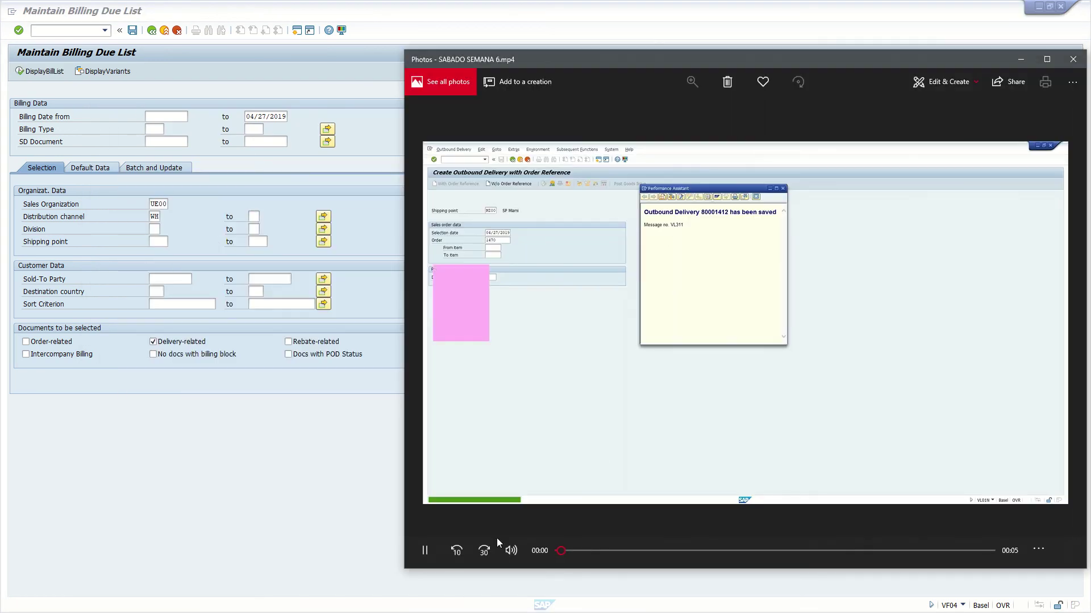
{"action": "left_click", "coordinate": [425, 550]}
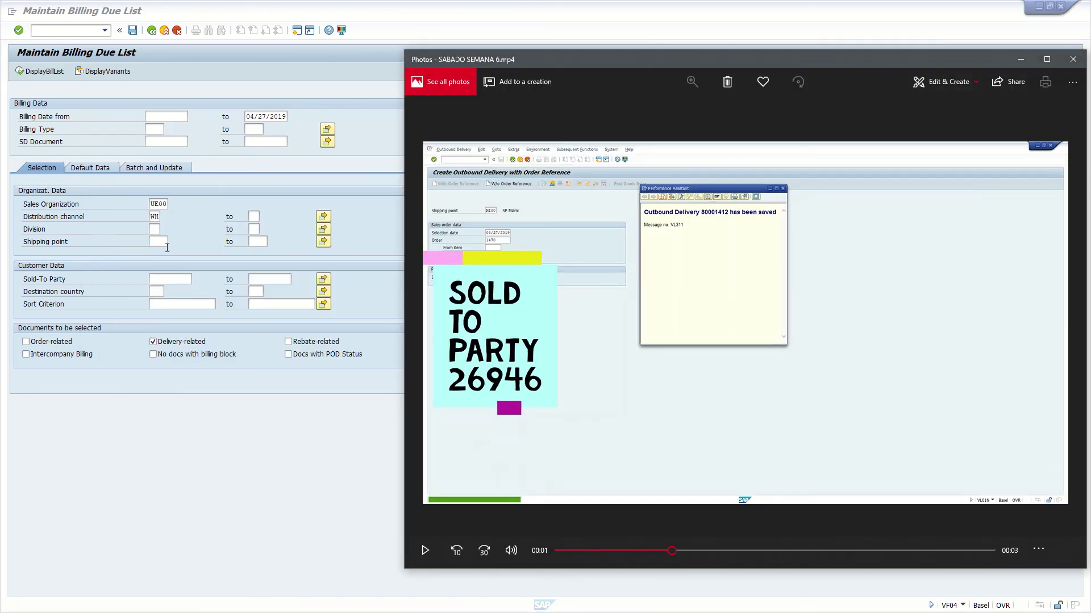
In the Maintain Billing Due List selection, enter the sold-to party number from the note and display the billing due list
{"action": "left_click", "coordinate": [172, 279]}
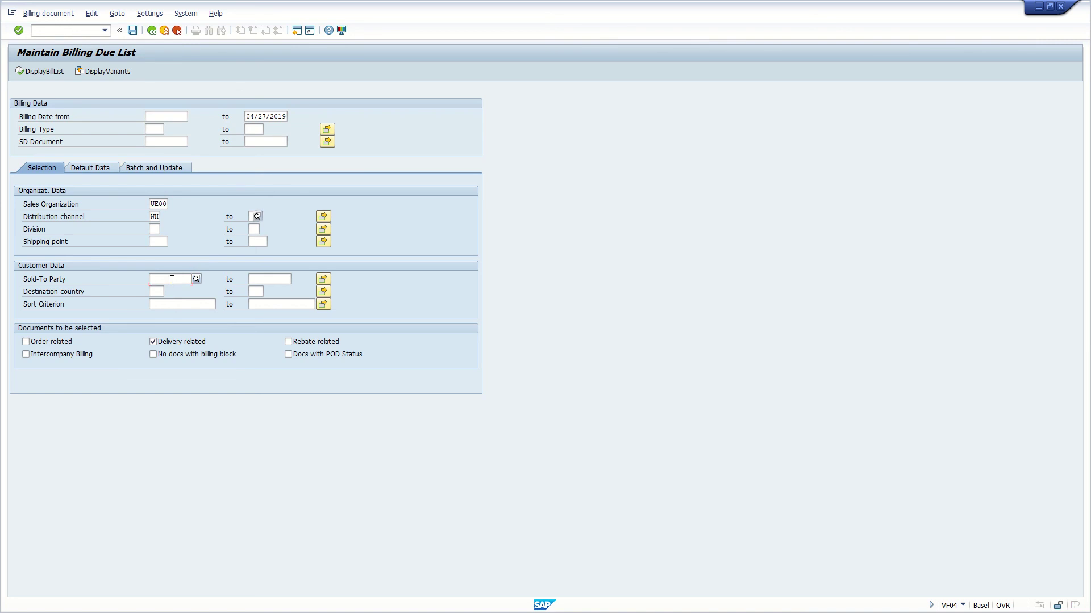
{"action": "type", "text": "269"}
{"action": "key", "text": "alt+Tab"}
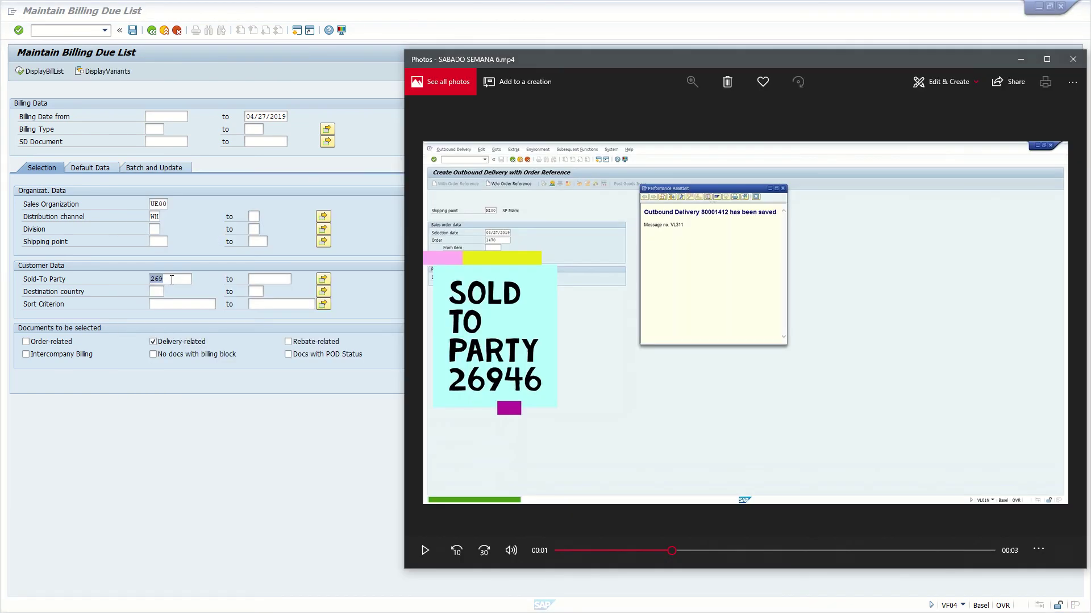
{"action": "key", "text": "alt+Tab"}
{"action": "left_click", "coordinate": [175, 283]}
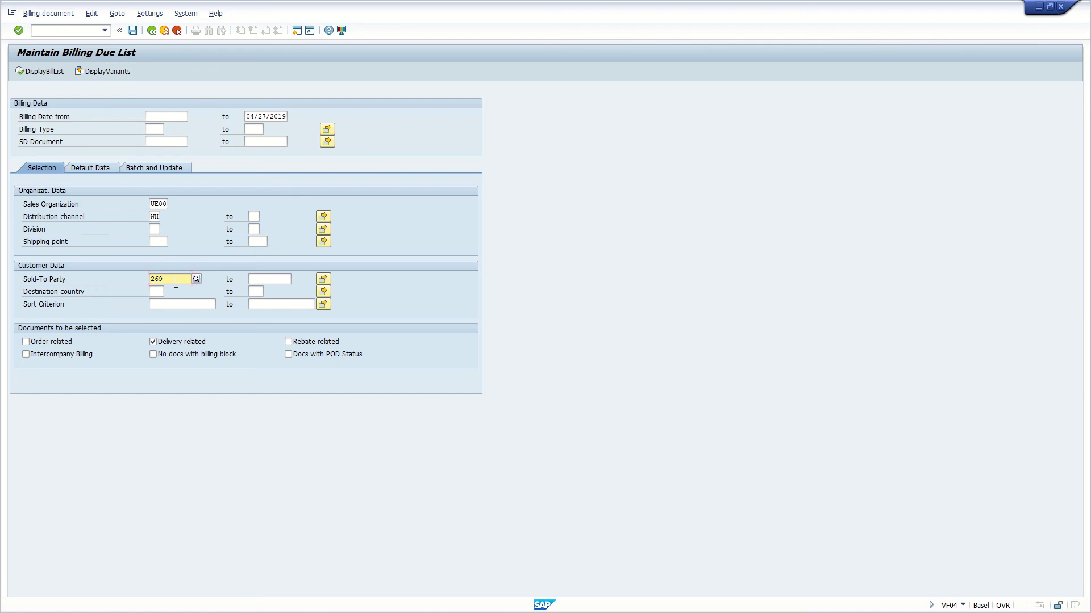
{"action": "type", "text": "46"}
{"action": "left_click", "coordinate": [38, 72]}
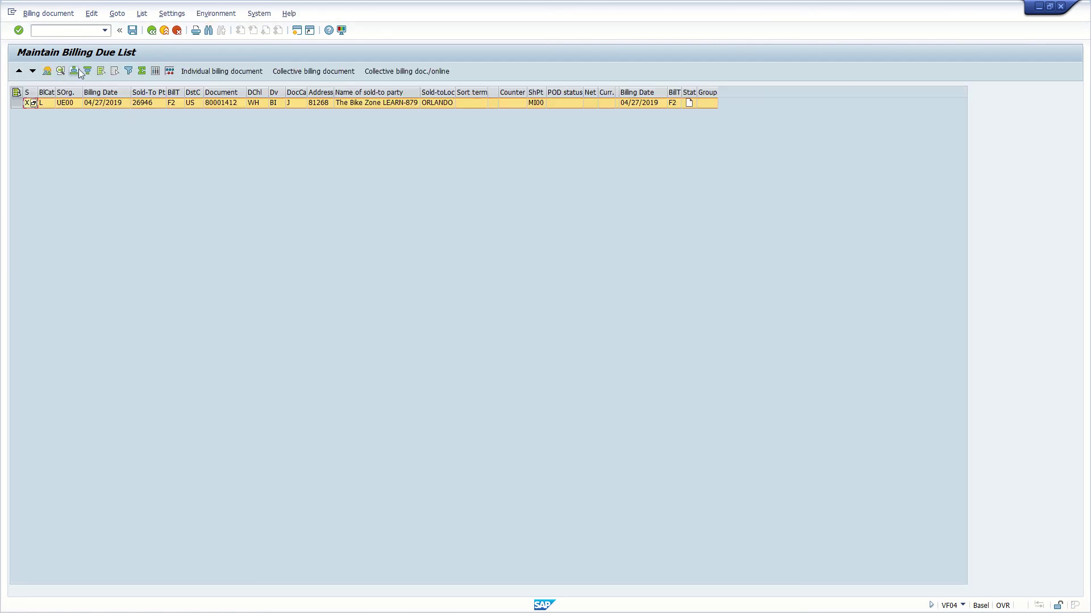
Create an individual billing document for the listed delivery and open the invoice's header output
{"action": "left_click", "coordinate": [14, 104]}
{"action": "left_click", "coordinate": [213, 70]}
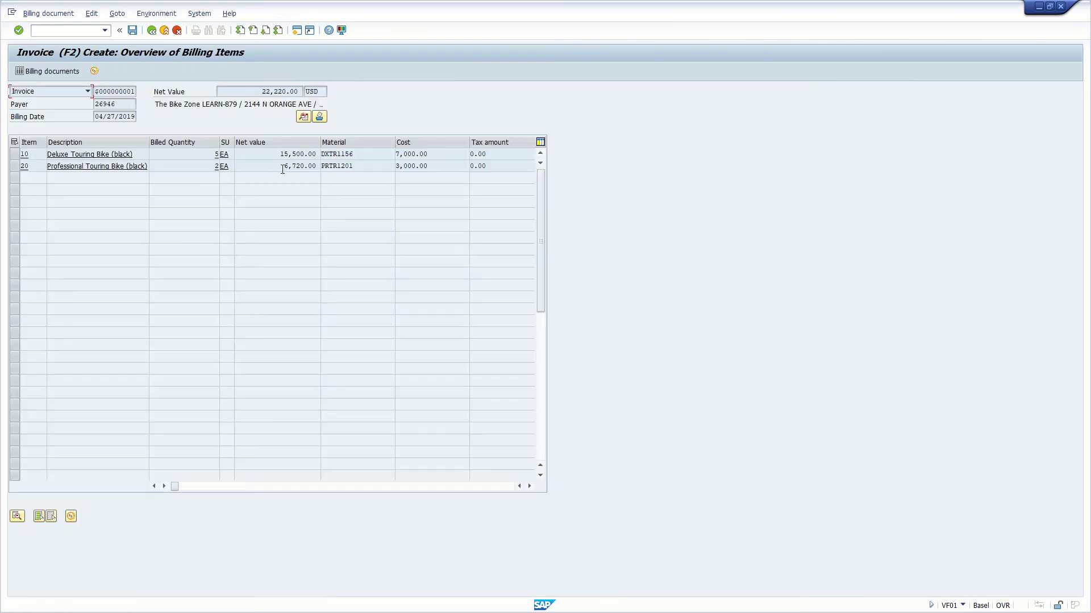
{"action": "left_click", "coordinate": [113, 16]}
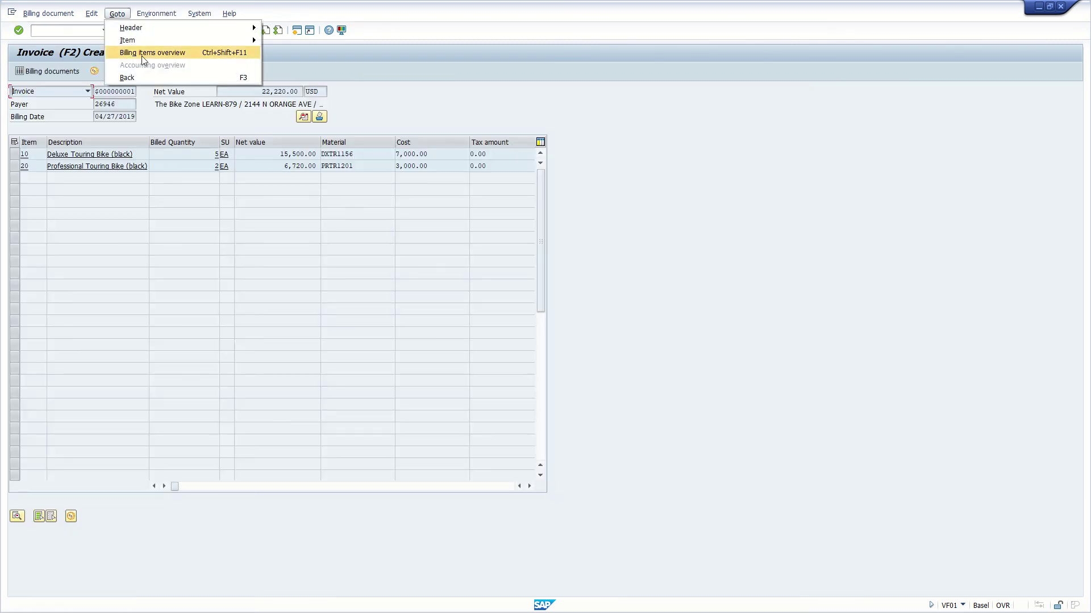
{"action": "mouse_move", "coordinate": [152, 26]}
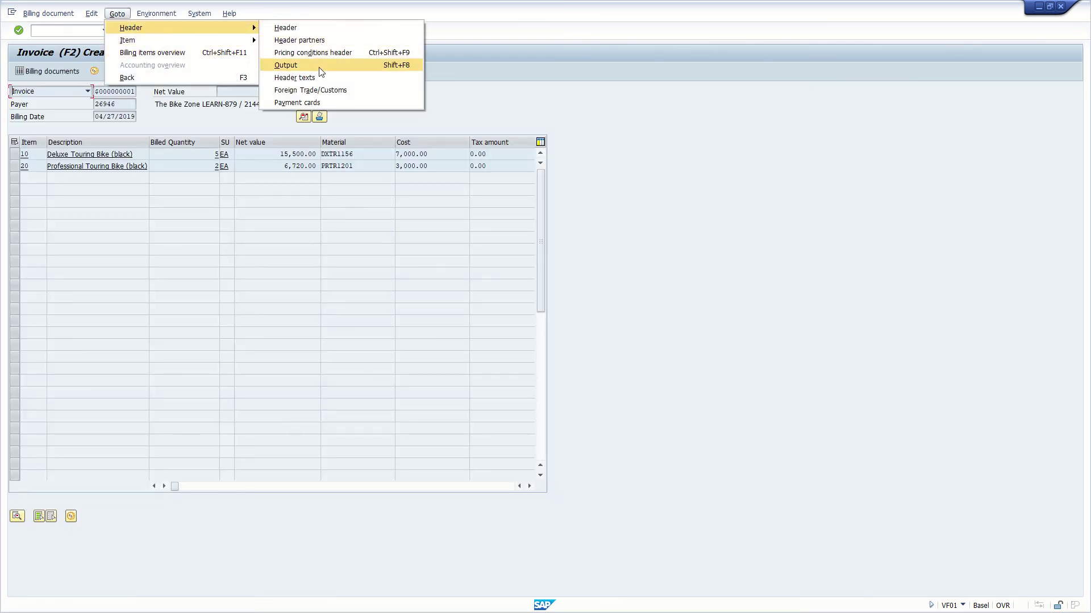
{"action": "left_click", "coordinate": [319, 65]}
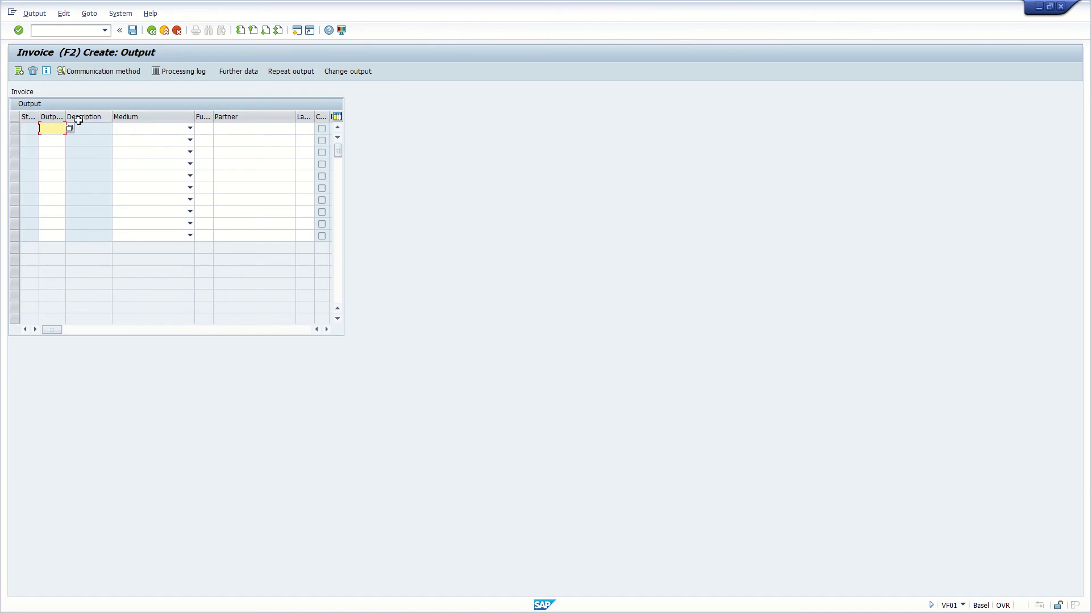
Add output type RD00 to the invoice with Print output as its medium
{"action": "type", "text": "RD00"}
{"action": "key", "text": "Return"}
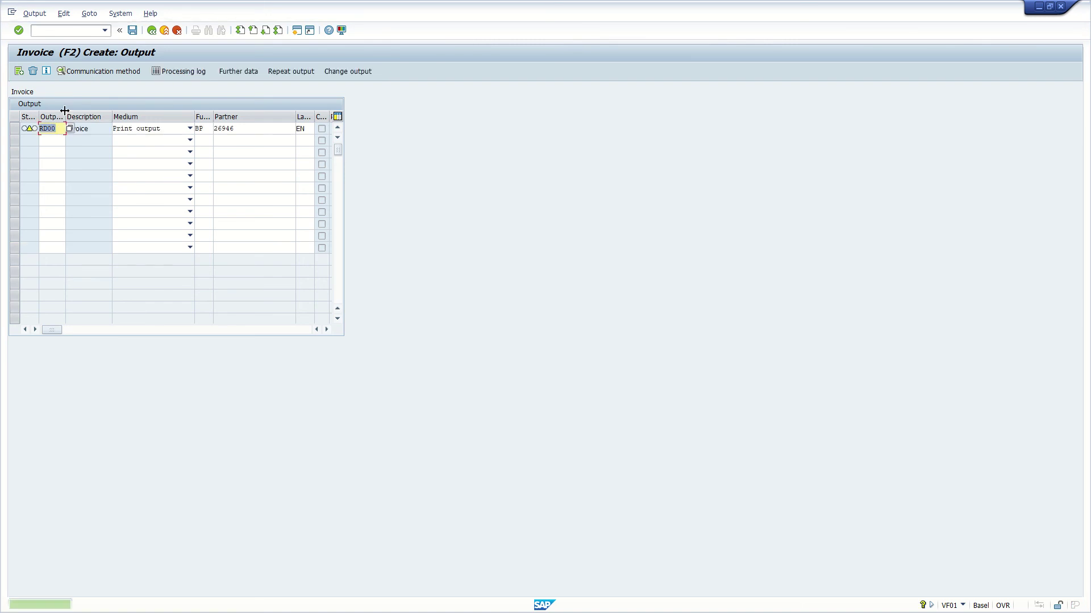
{"action": "left_click", "coordinate": [190, 128]}
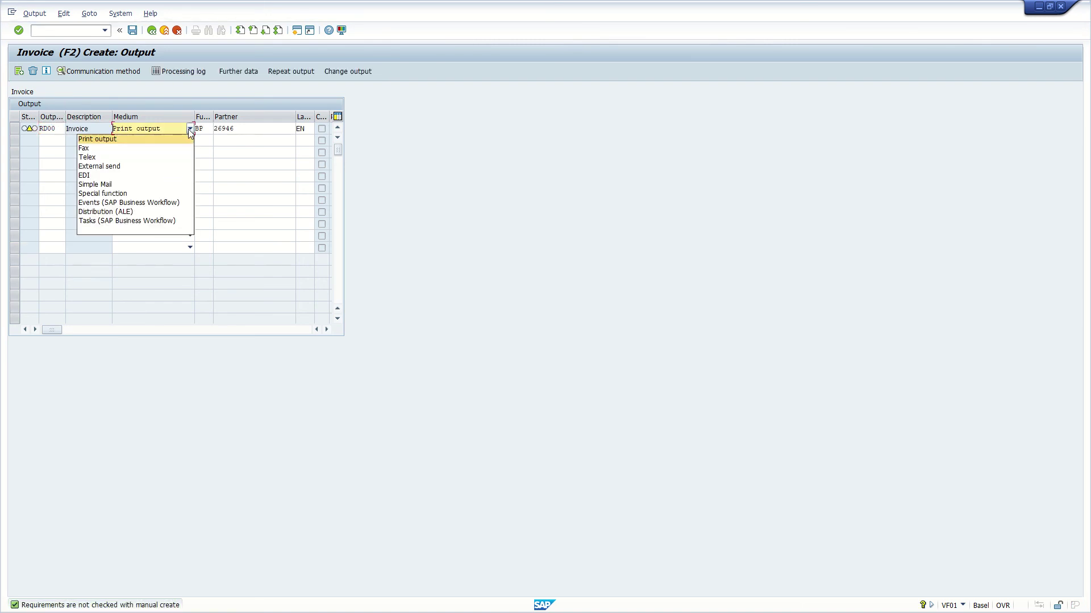
{"action": "left_click", "coordinate": [160, 139]}
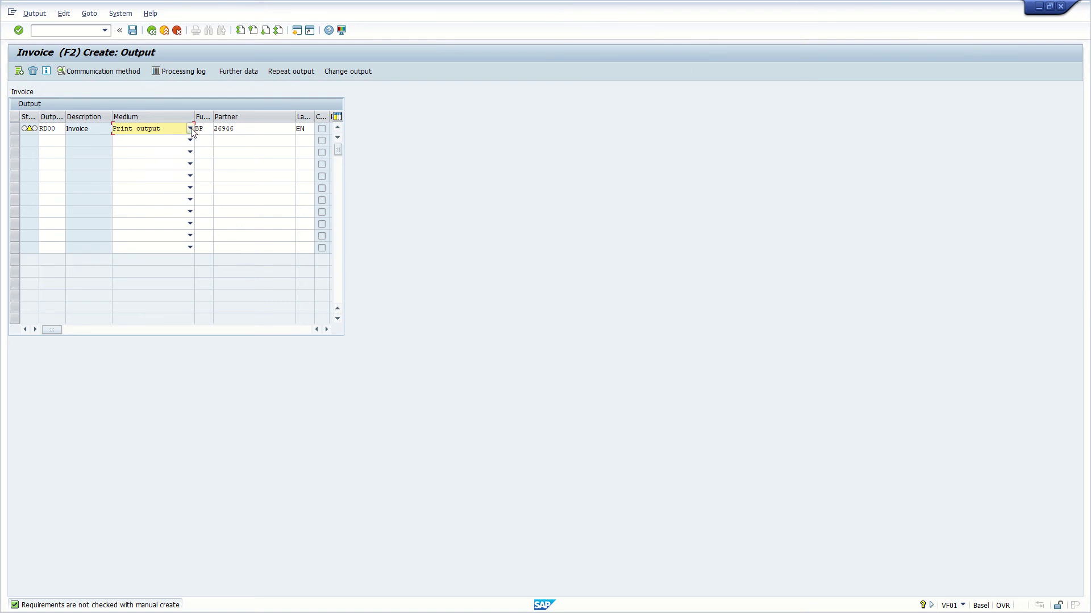
{"action": "left_click", "coordinate": [190, 129]}
{"action": "left_click", "coordinate": [191, 130]}
In the RD00 output's communication method, set the logical destination to LOCL and enable Print immediately
{"action": "left_click", "coordinate": [90, 70]}
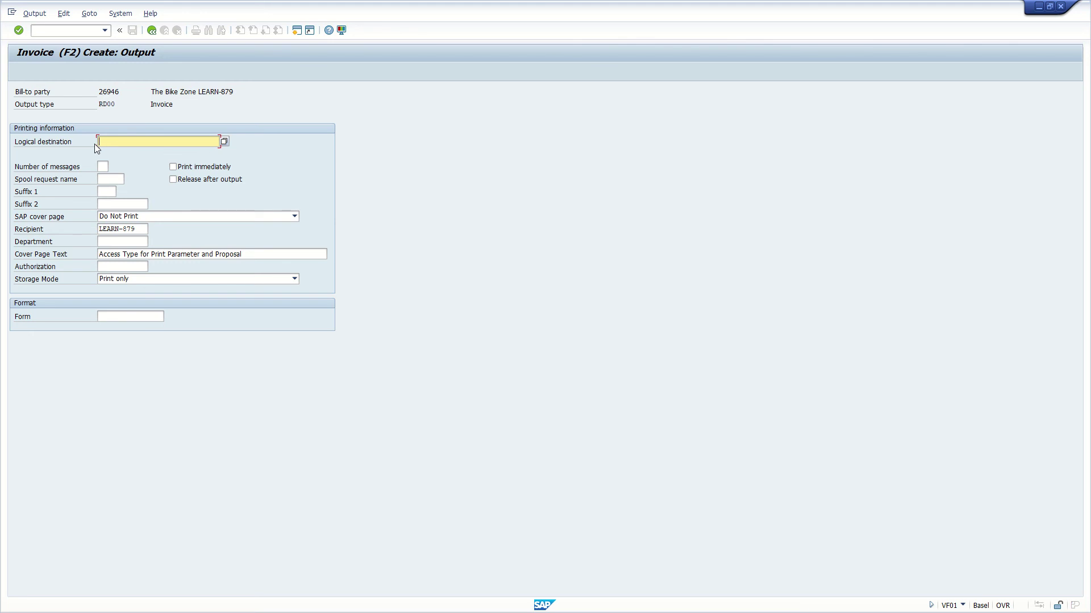
{"action": "type", "text": "LOCL"}
{"action": "key", "text": "Return"}
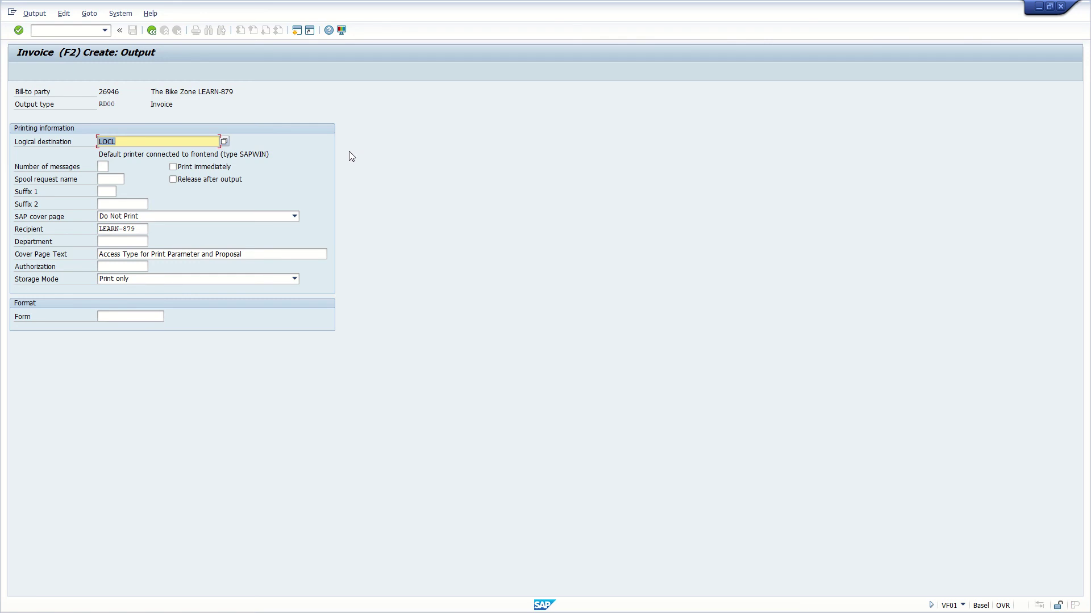
{"action": "left_click", "coordinate": [172, 167]}
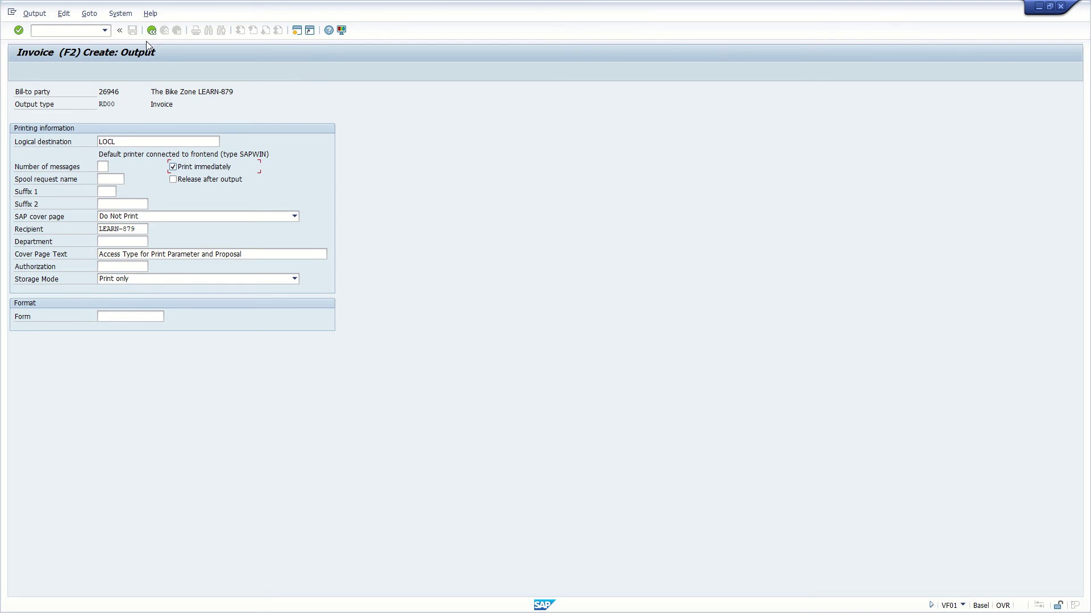
{"action": "left_click", "coordinate": [19, 30]}
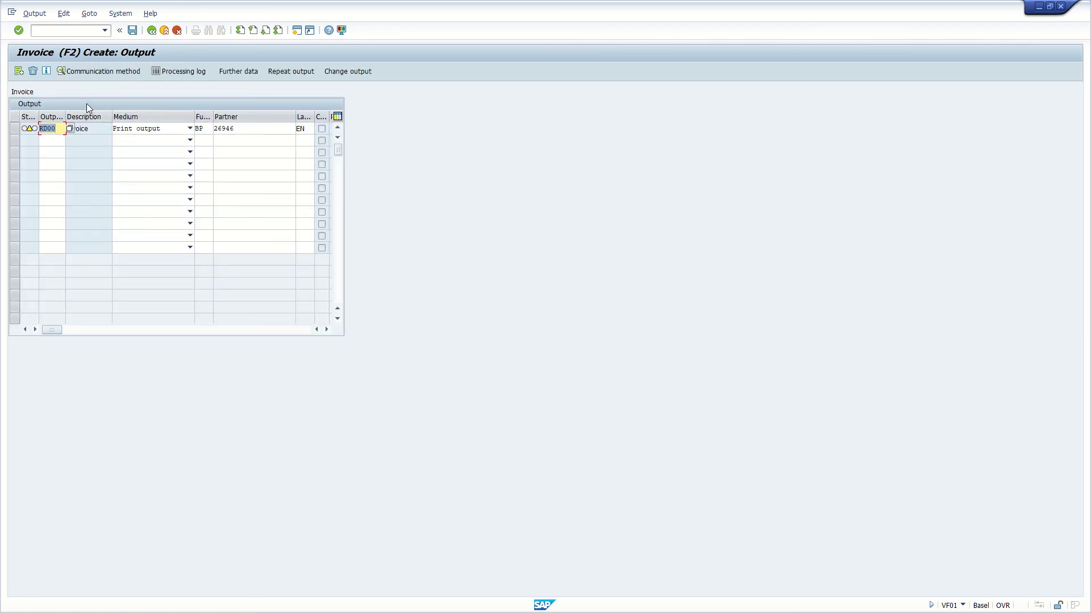
Save the invoice and print it with the Adobe PDF printer
{"action": "left_click", "coordinate": [133, 30]}
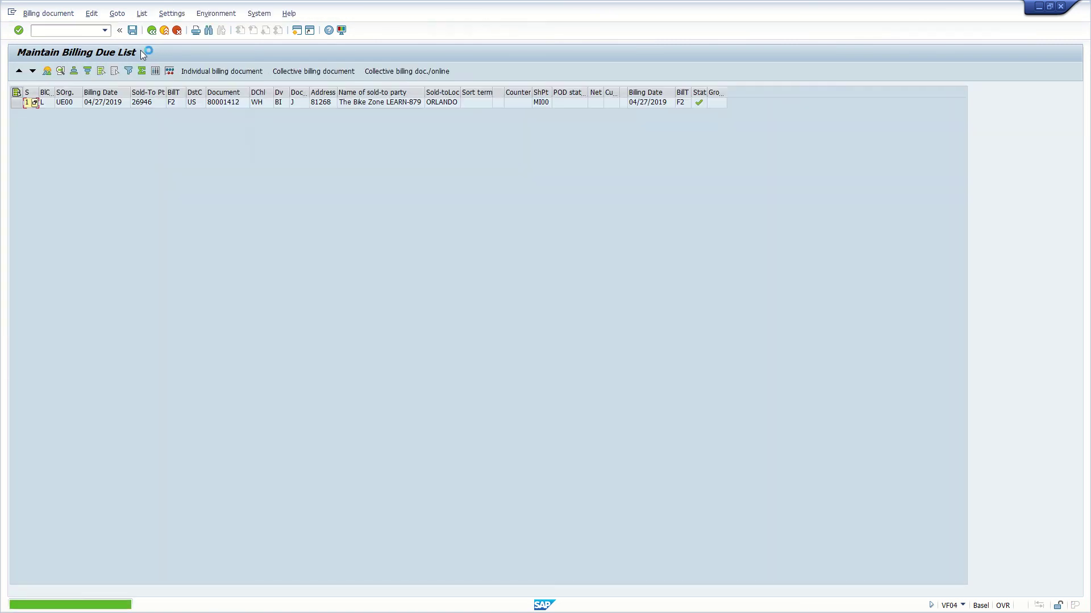
{"action": "left_click", "coordinate": [170, 69]}
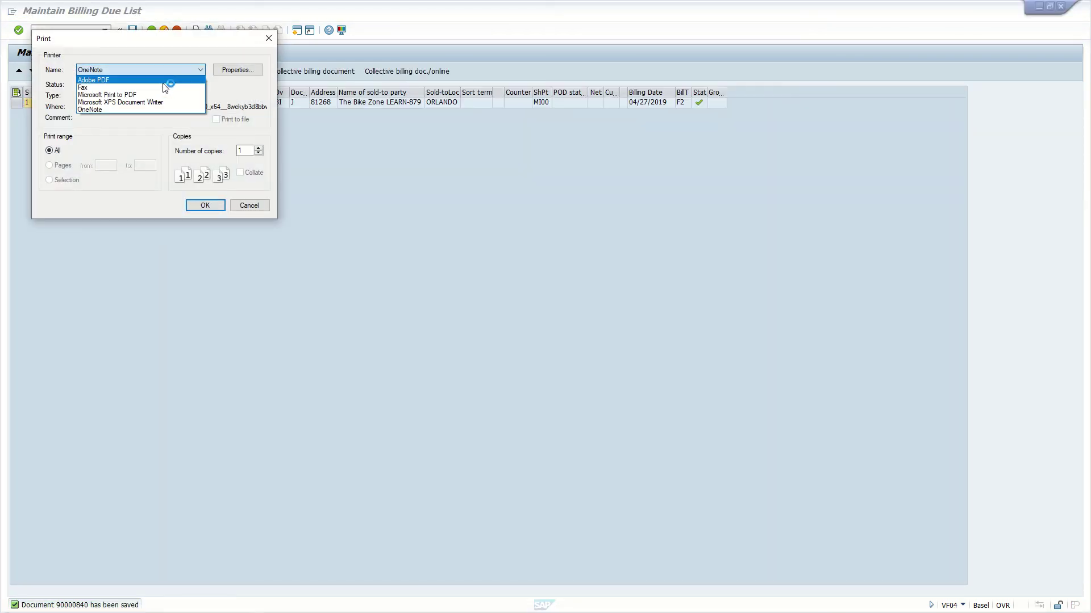
{"action": "left_click", "coordinate": [159, 85]}
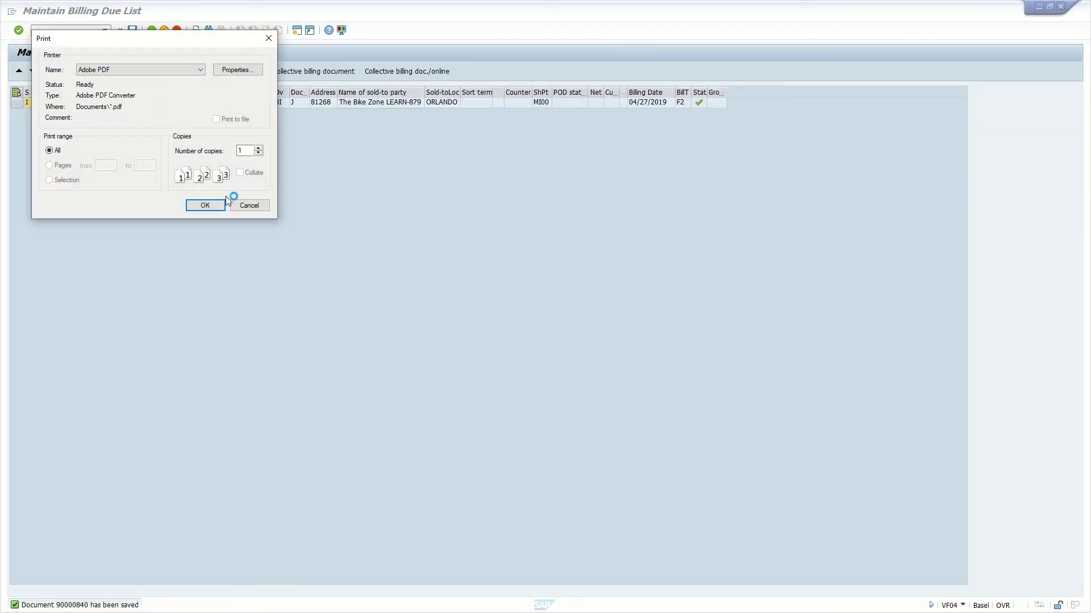
{"action": "left_click", "coordinate": [193, 205]}
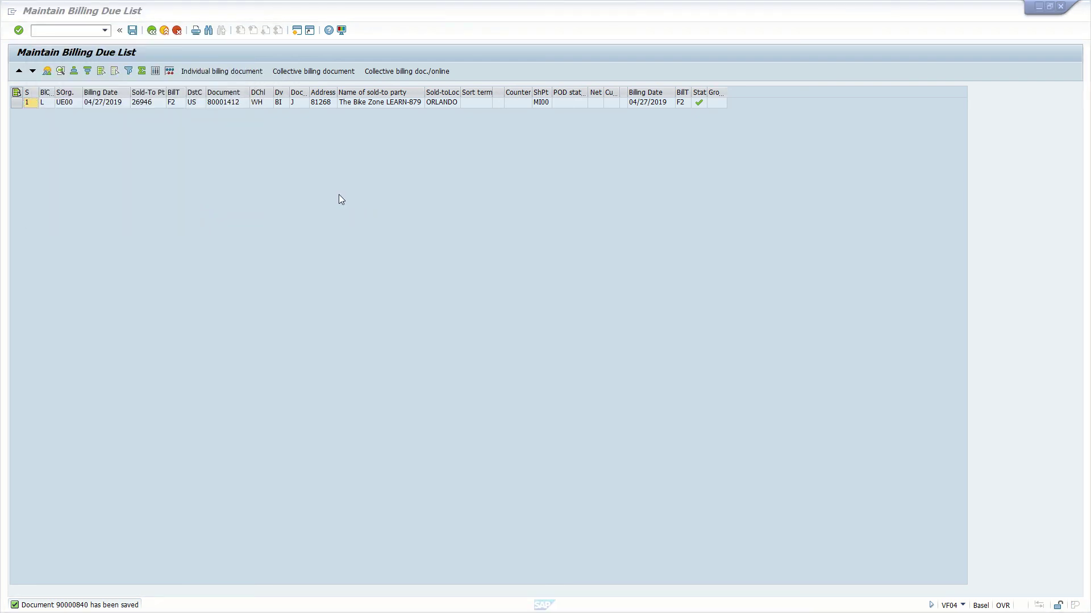
Check the Documents folder for the printed invoice PDF, and save the billing due list in SAP
{"action": "key", "text": "super+e"}
{"action": "left_click", "coordinate": [150, 252]}
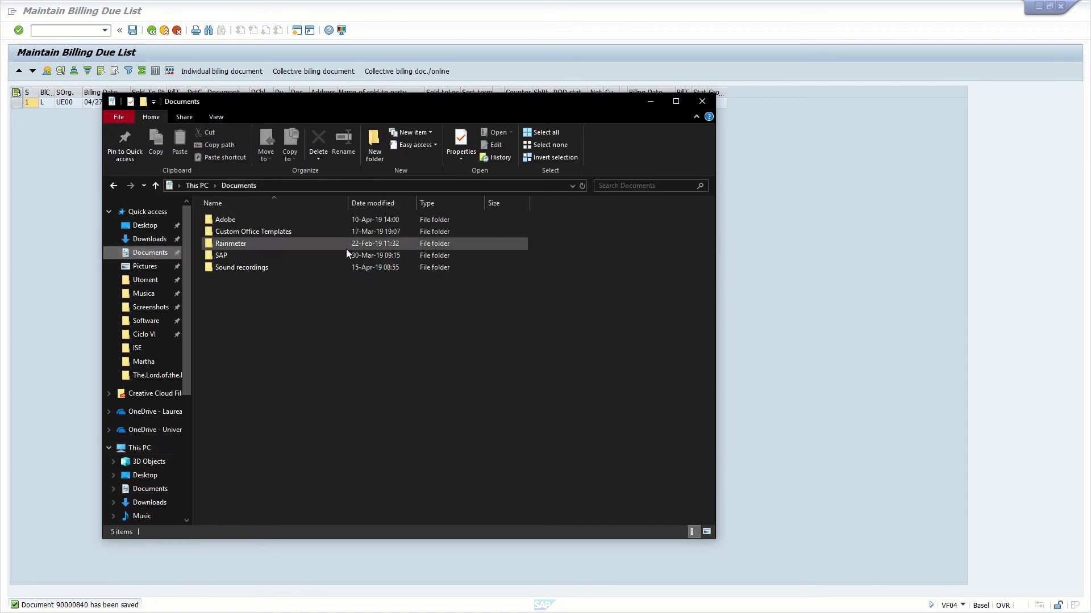
{"action": "key", "text": "alt+Tab"}
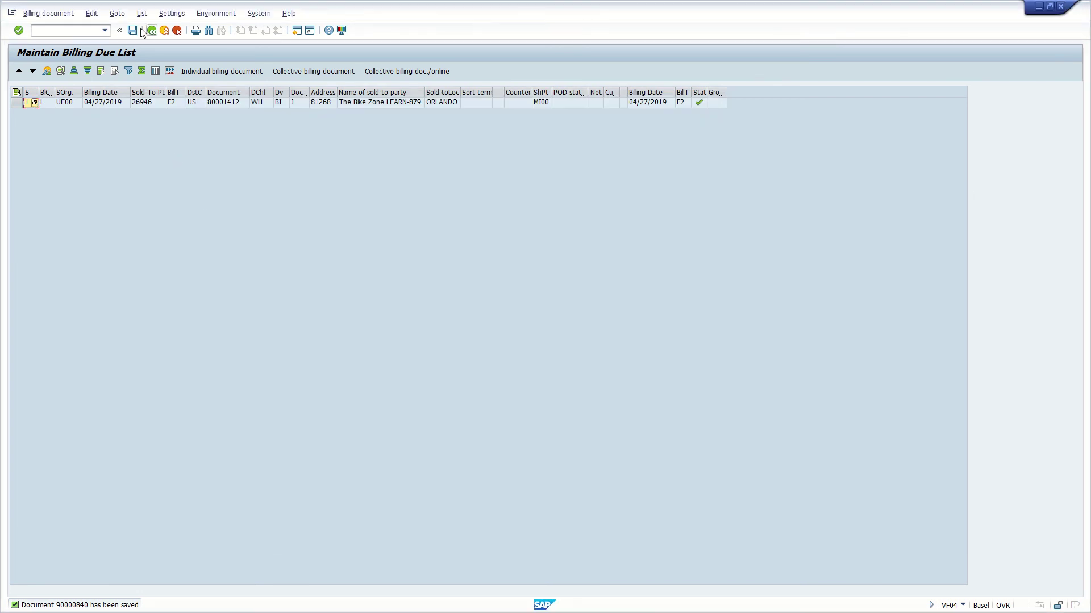
{"action": "left_click", "coordinate": [133, 32]}
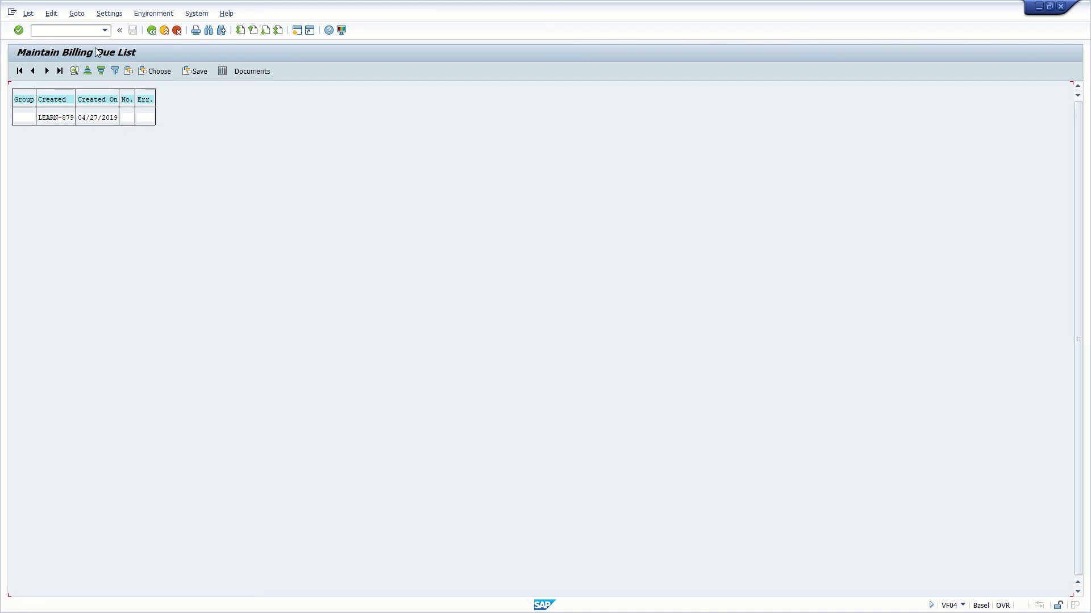
Look for the invoice PDF in the SAP GUI folder inside Documents > SAP, and return to the billing due list
{"action": "key", "text": "alt+Tab"}
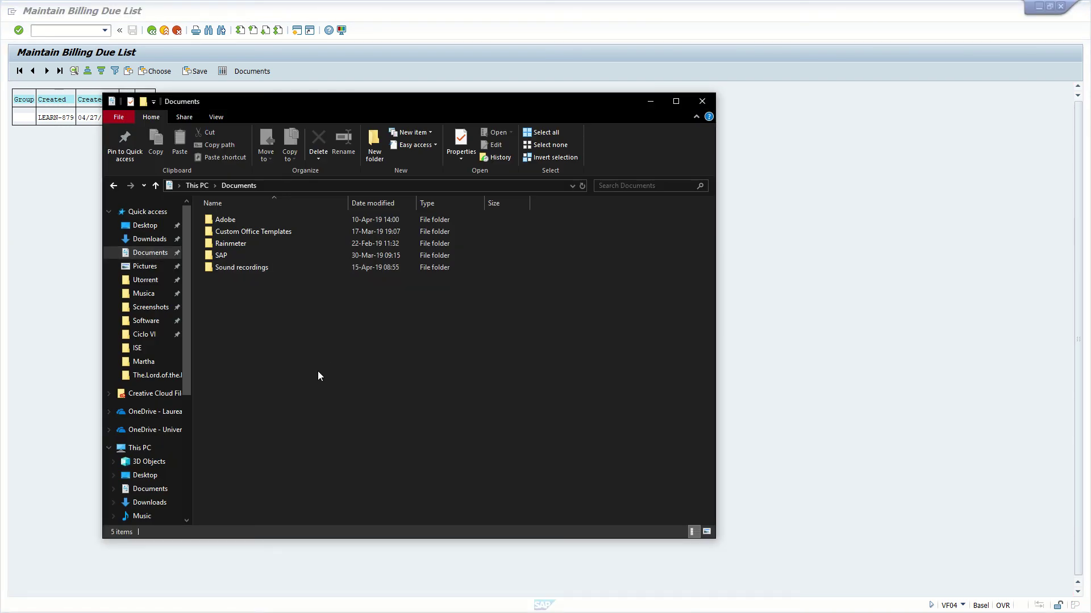
{"action": "double_click", "coordinate": [228, 255]}
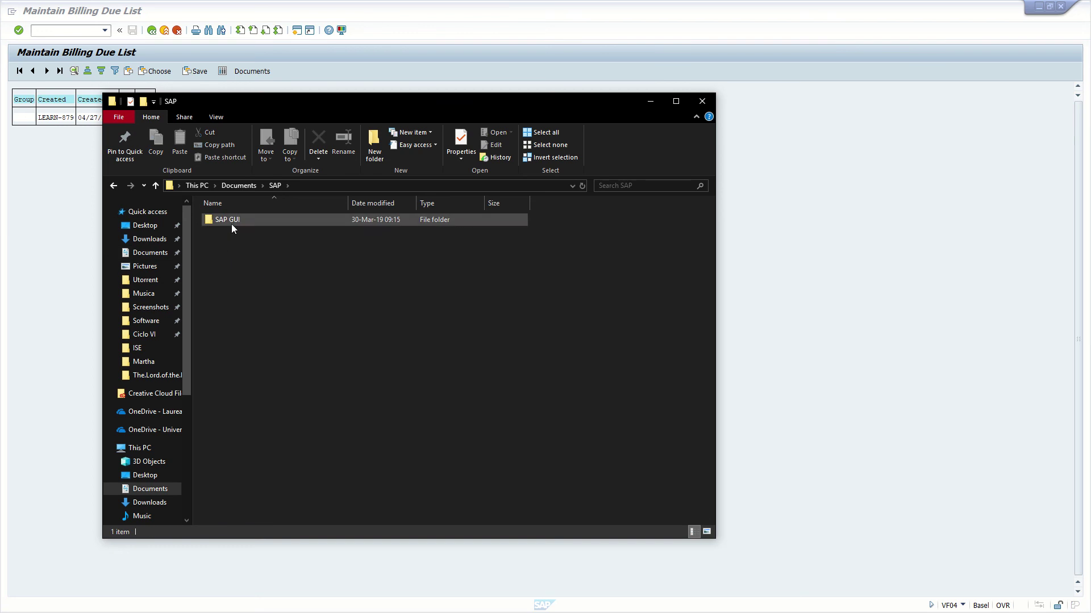
{"action": "double_click", "coordinate": [231, 224]}
{"action": "key", "text": "alt+Tab"}
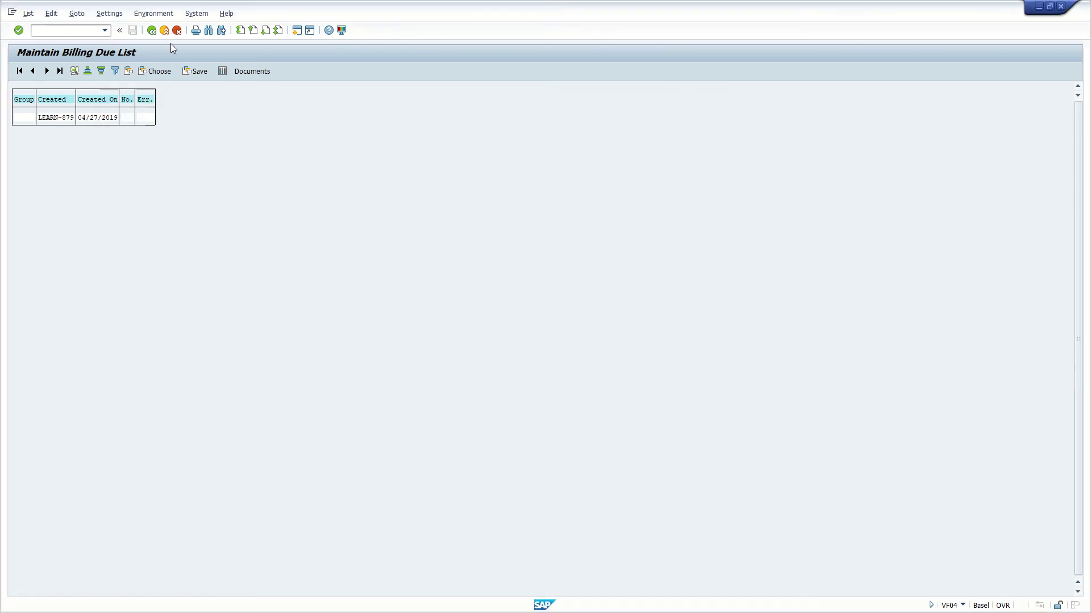
Redisplay the billing due list with the same selection criteria, and exit to SAP Easy Access
{"action": "left_click", "coordinate": [152, 30]}
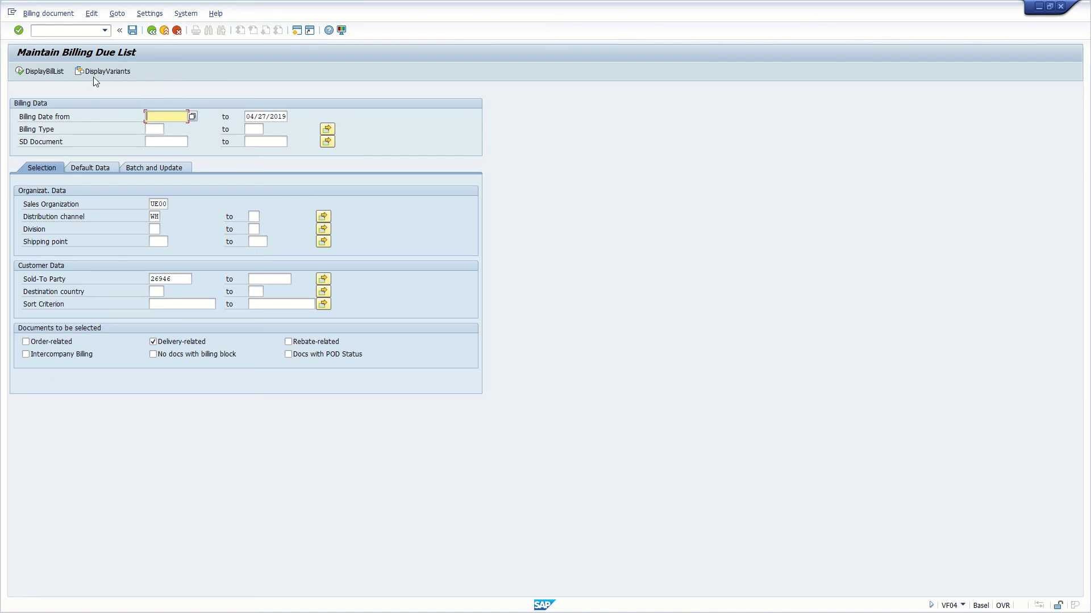
{"action": "left_click", "coordinate": [55, 74]}
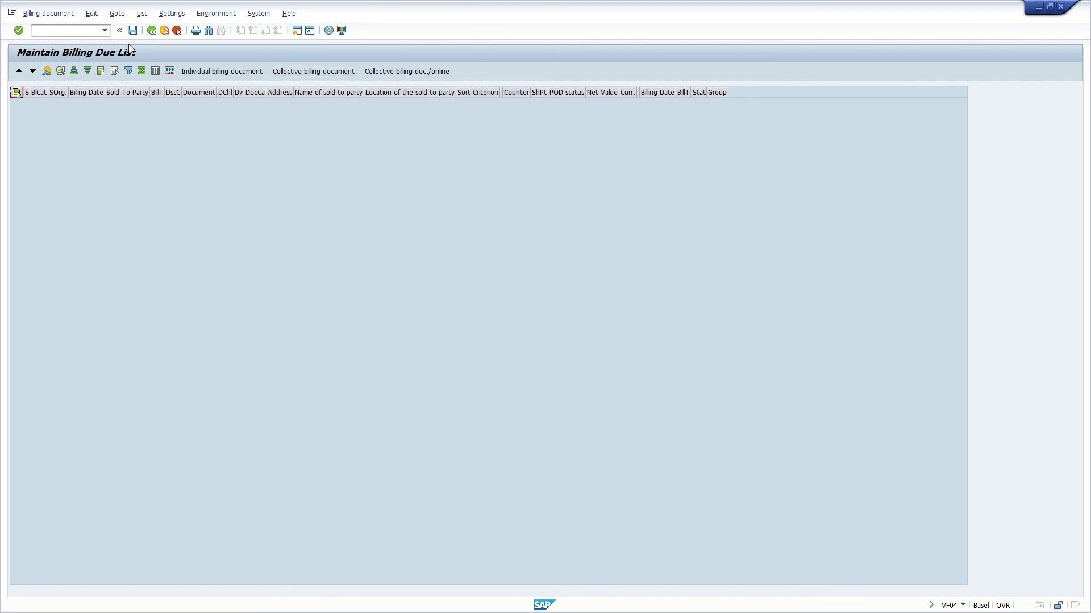
{"action": "left_click", "coordinate": [152, 30]}
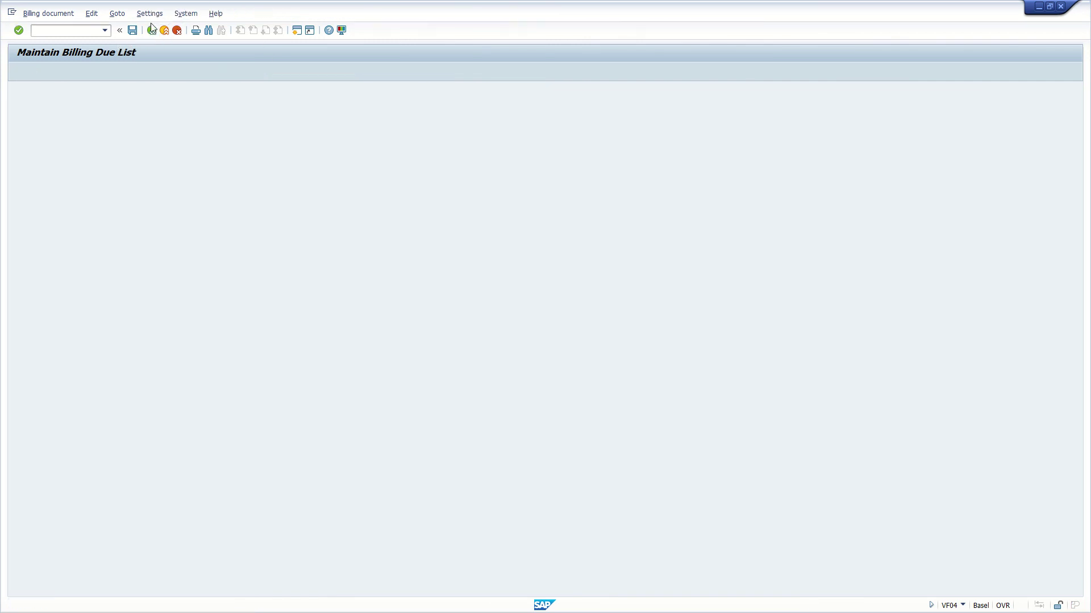
{"action": "left_click", "coordinate": [152, 30]}
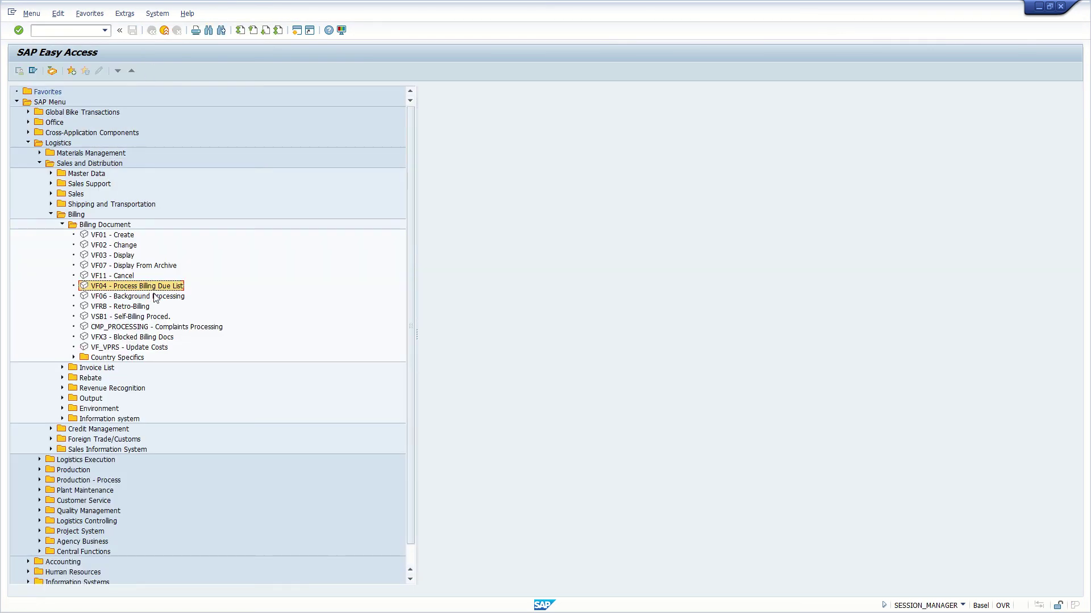
Open VF03 Display Billing Document, consult the paused Photos video for the document details, and return to the empty Billing document field
{"action": "double_click", "coordinate": [131, 257]}
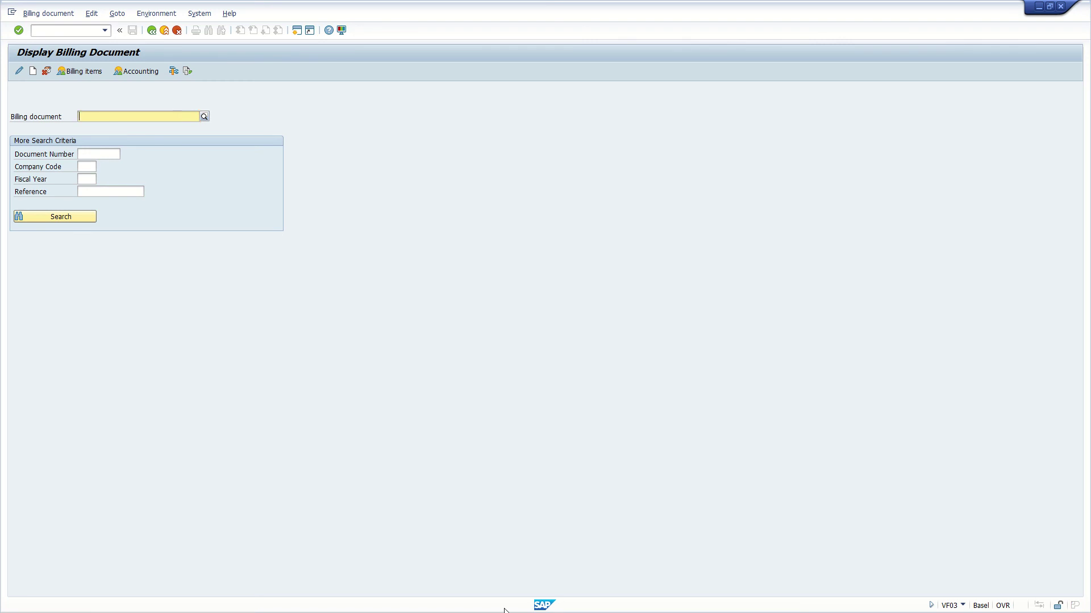
{"action": "key", "text": "alt+Tab"}
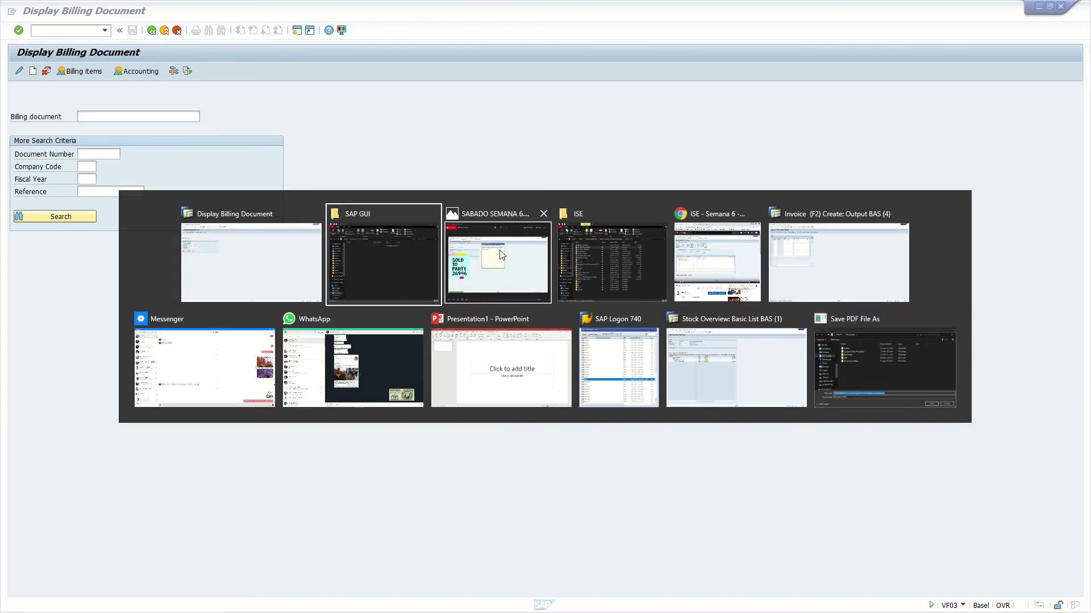
{"action": "left_click", "coordinate": [518, 253]}
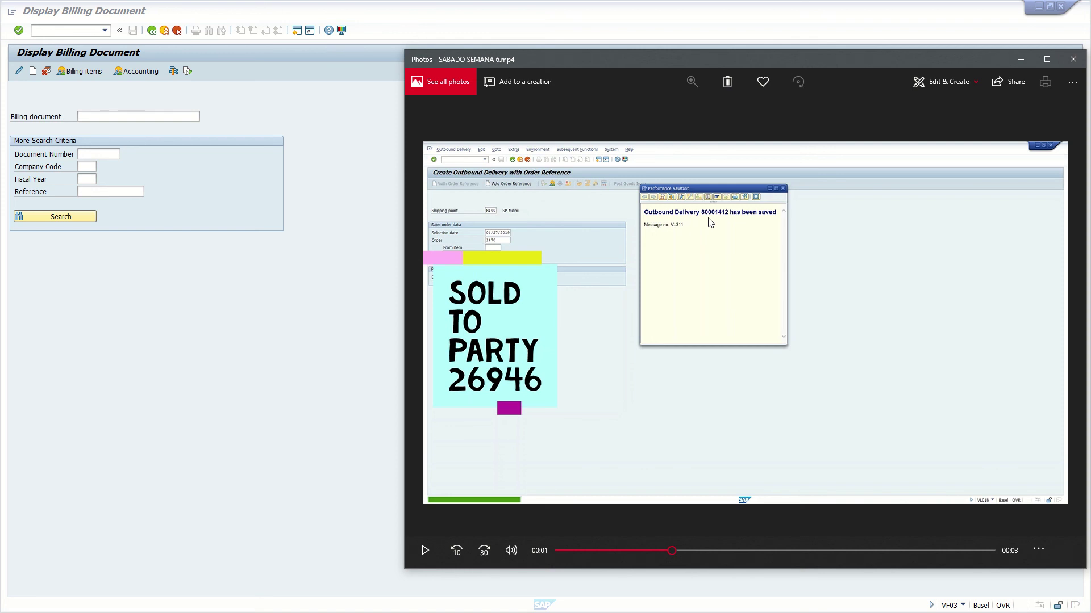
{"action": "left_click", "coordinate": [233, 191]}
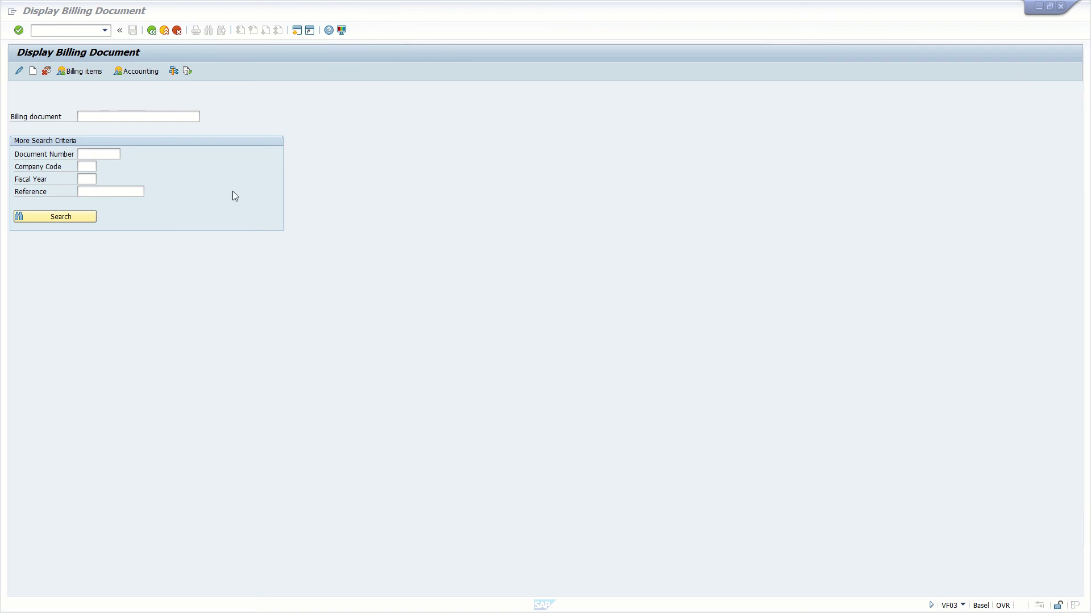
{"action": "left_click", "coordinate": [136, 114]}
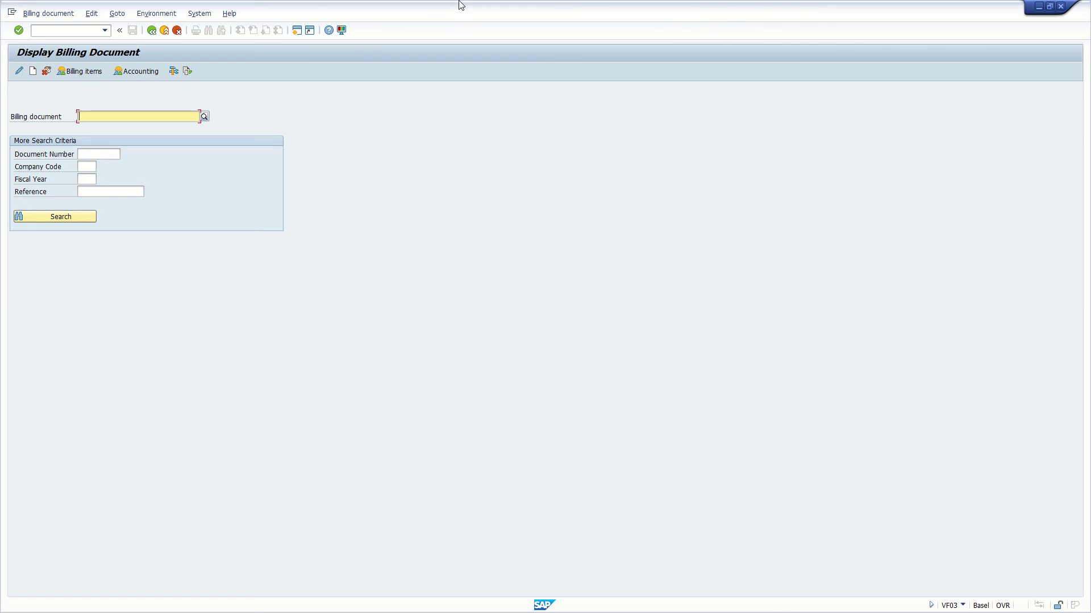
{"action": "mouse_move", "coordinate": [521, 2]}
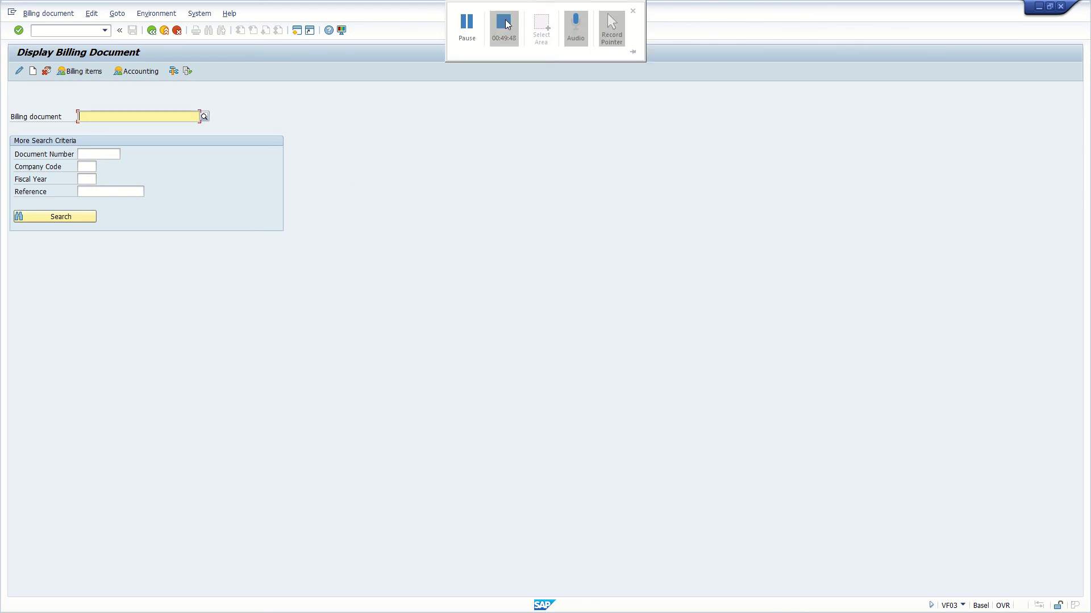